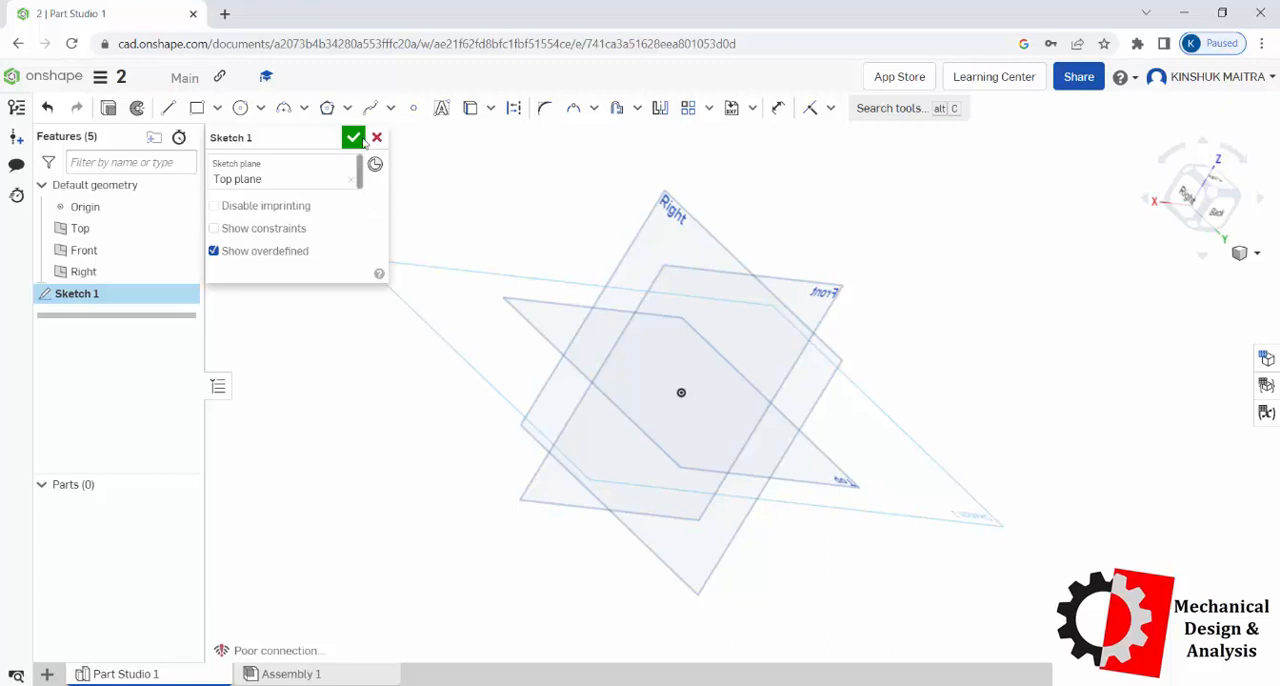
Step: Sketch a corner rectangle about 113 by 87 mm around the origin on the Top plane and finish the sketch
right_click(345, 343)
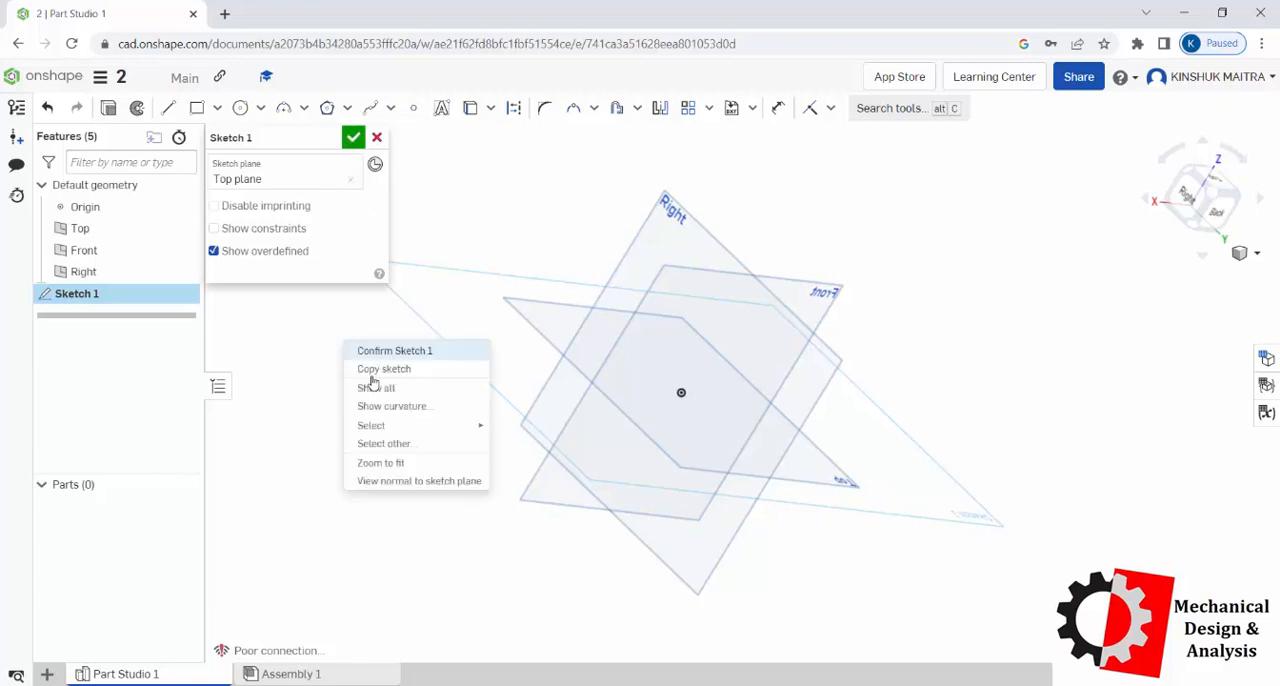
left_click(410, 481)
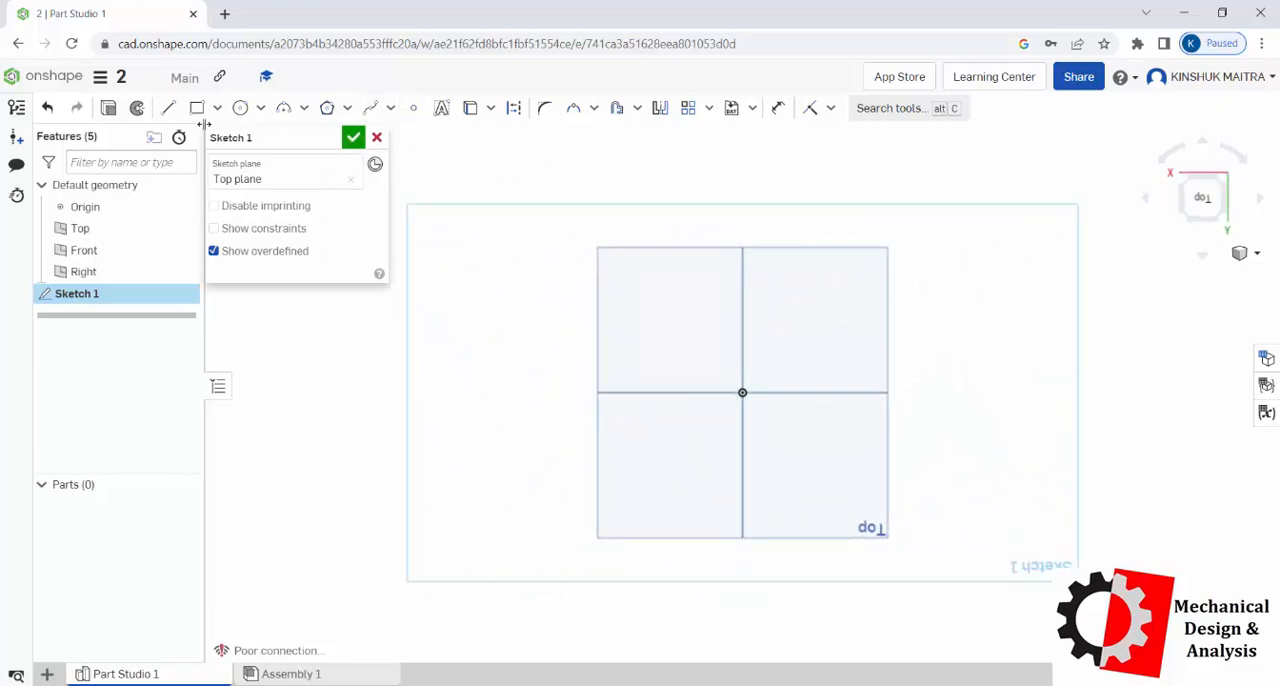
left_click(197, 108)
left_click(631, 312)
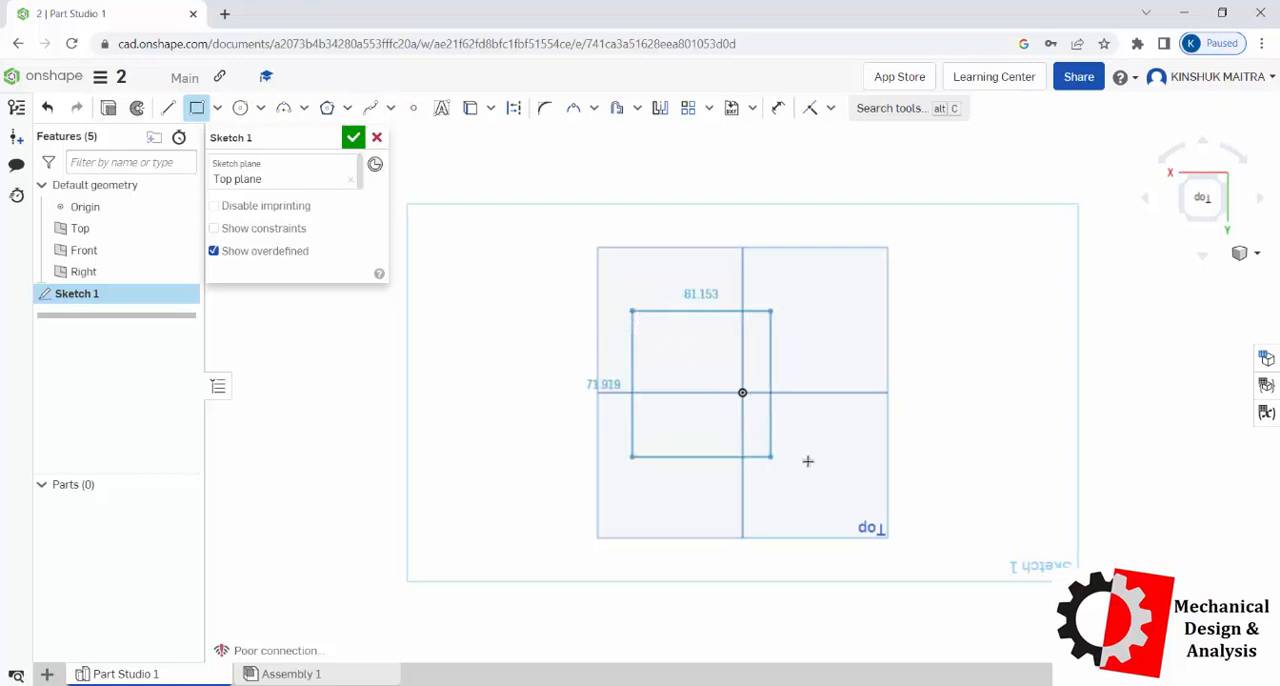
left_click(852, 479)
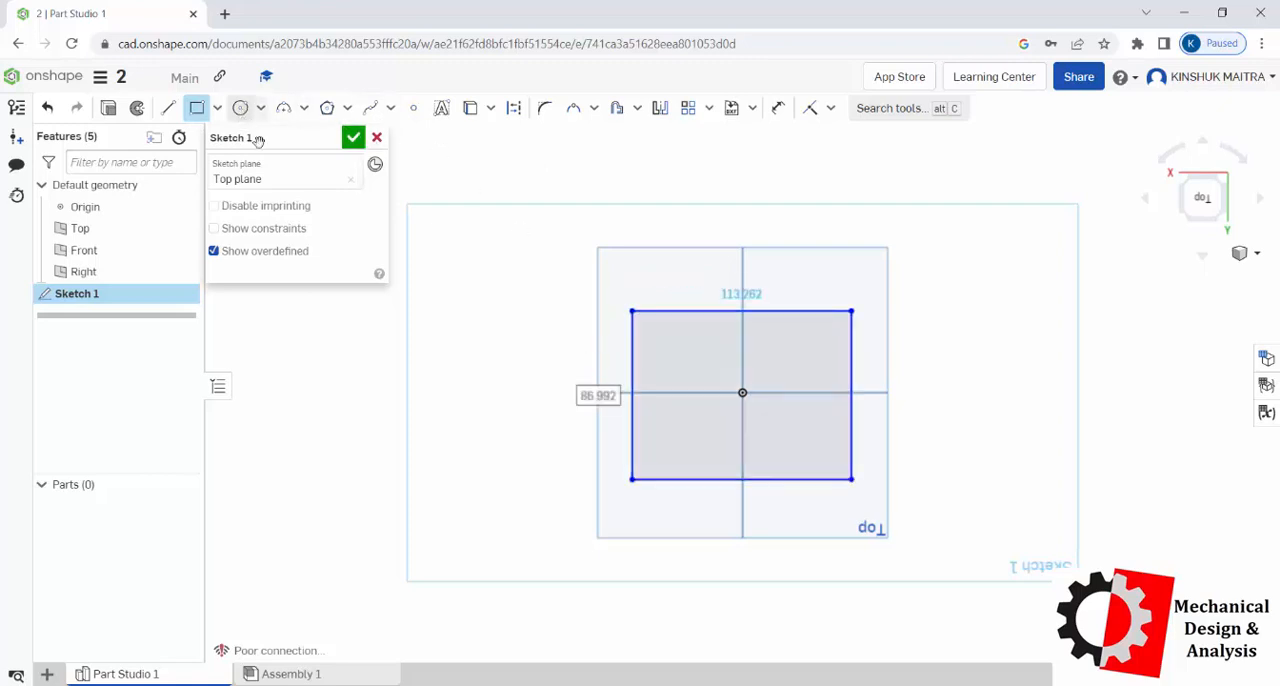
left_click(353, 137)
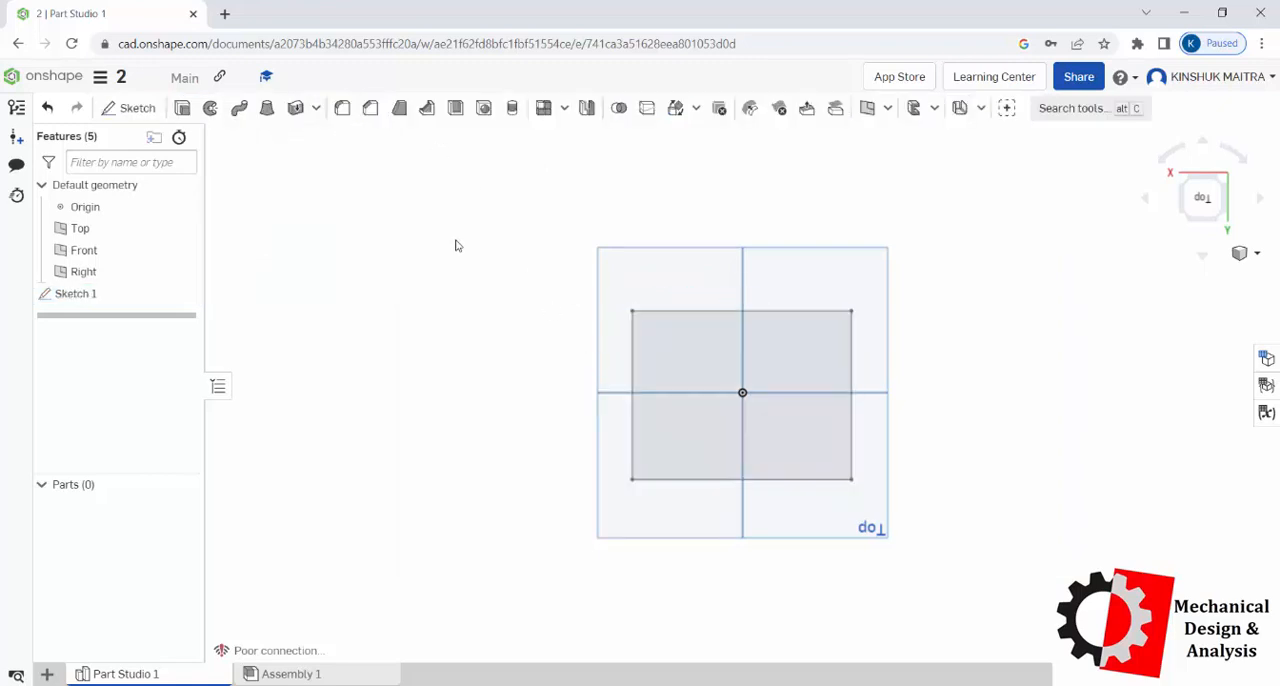
Step: Extrude the rectangular sketch region as a new solid with a blind end
left_click(183, 107)
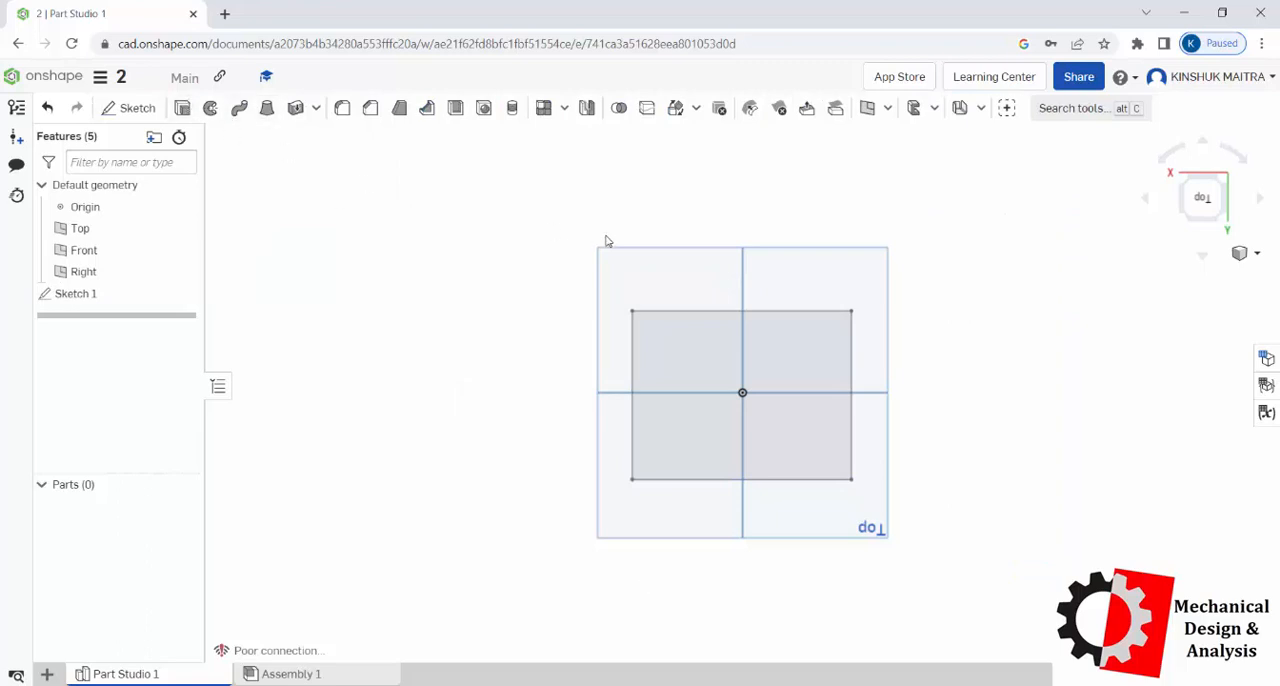
left_click(664, 314)
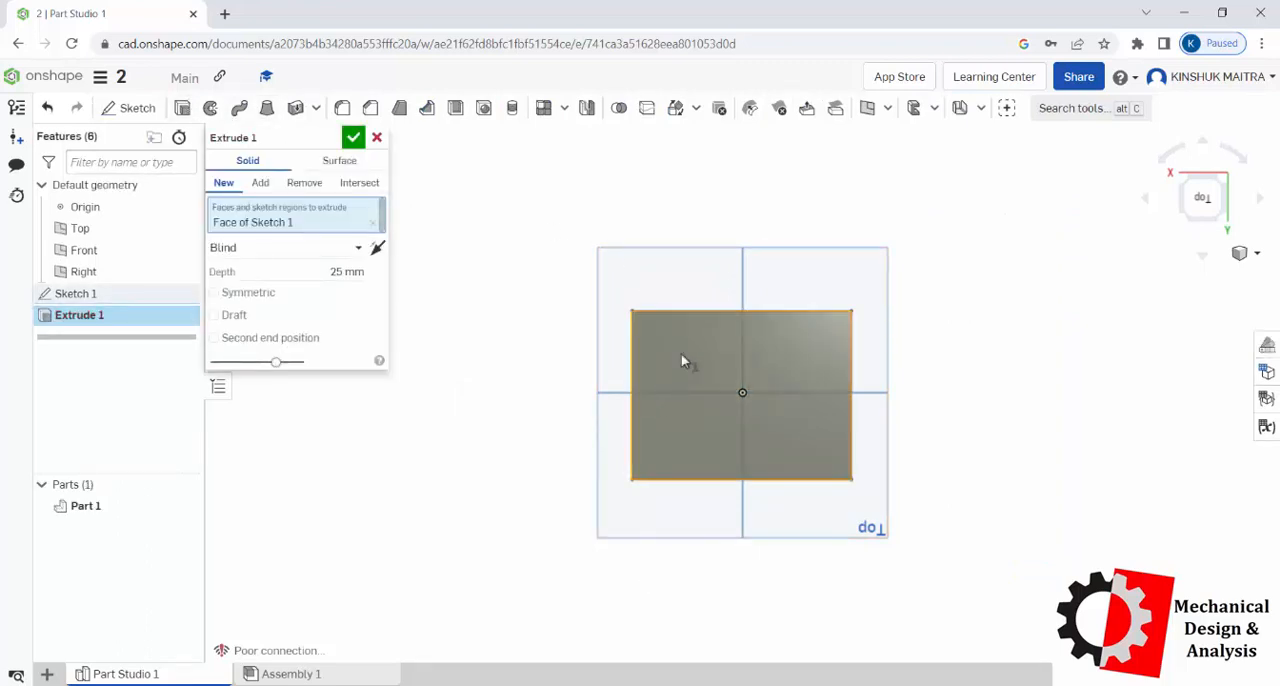
key("ctrl+d")
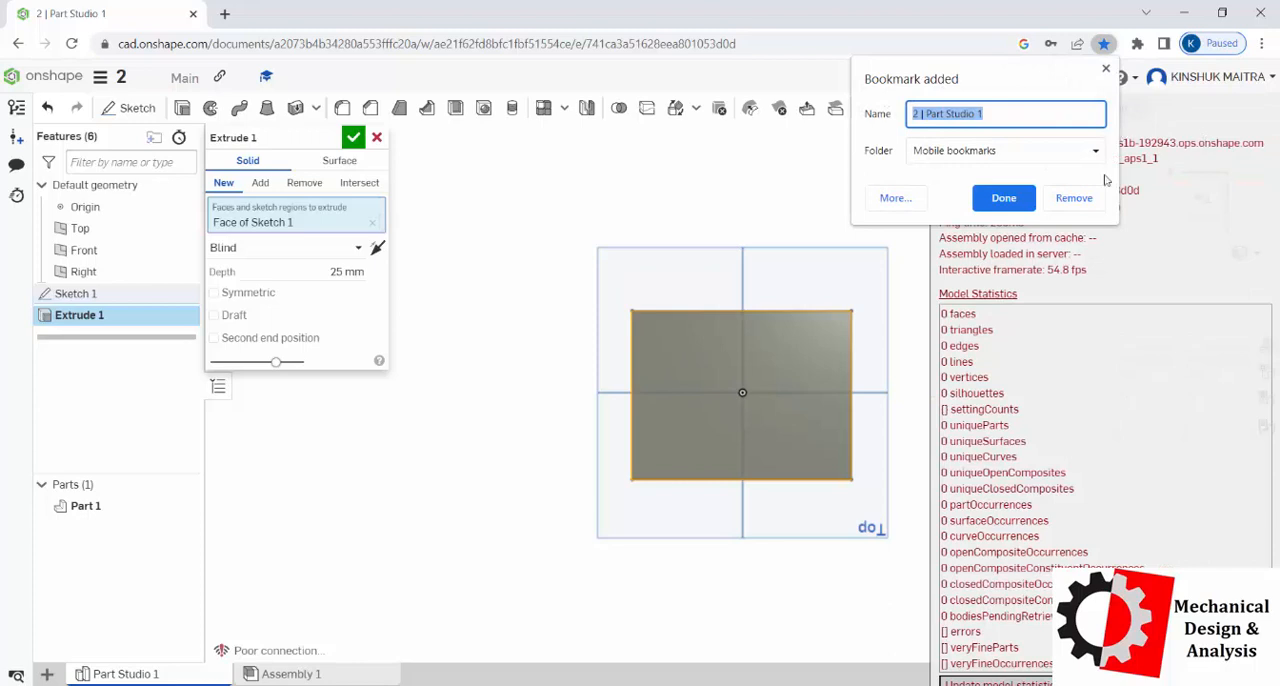
left_click(1106, 70)
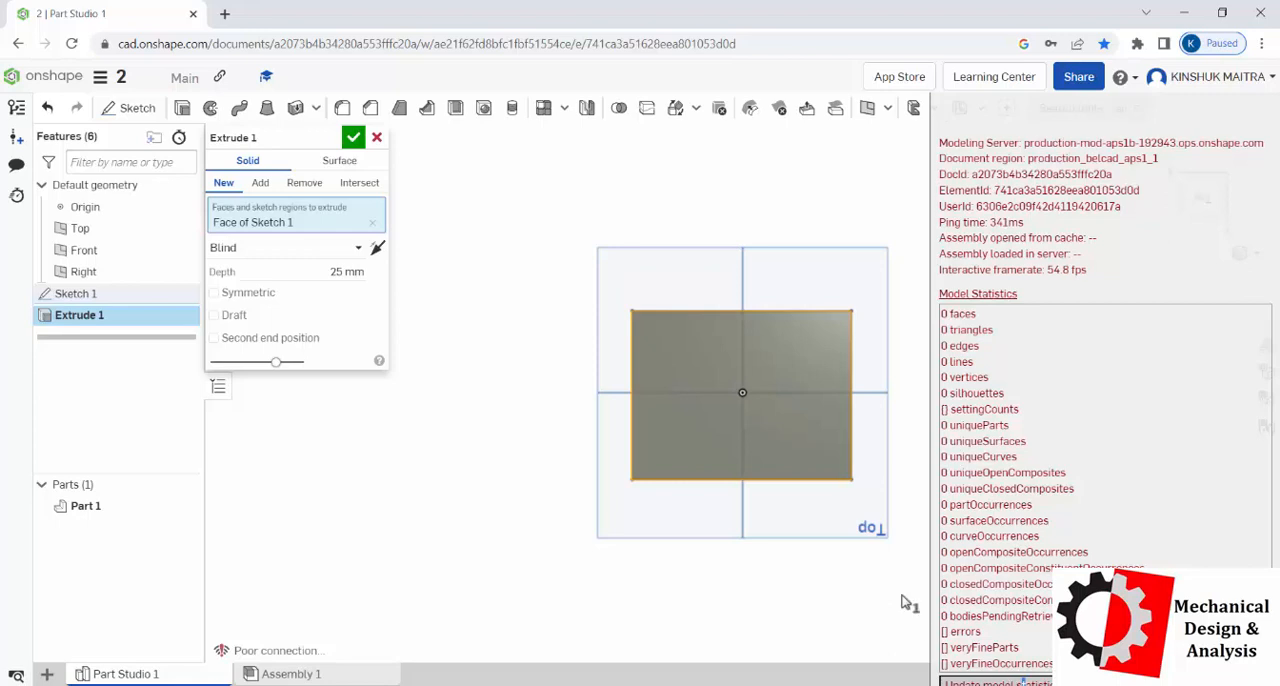
left_click_drag(931, 515, 1278, 486)
Step: Show the model in isometric view, set the extrusion depth to 100 mm and accept it
left_click(1245, 253)
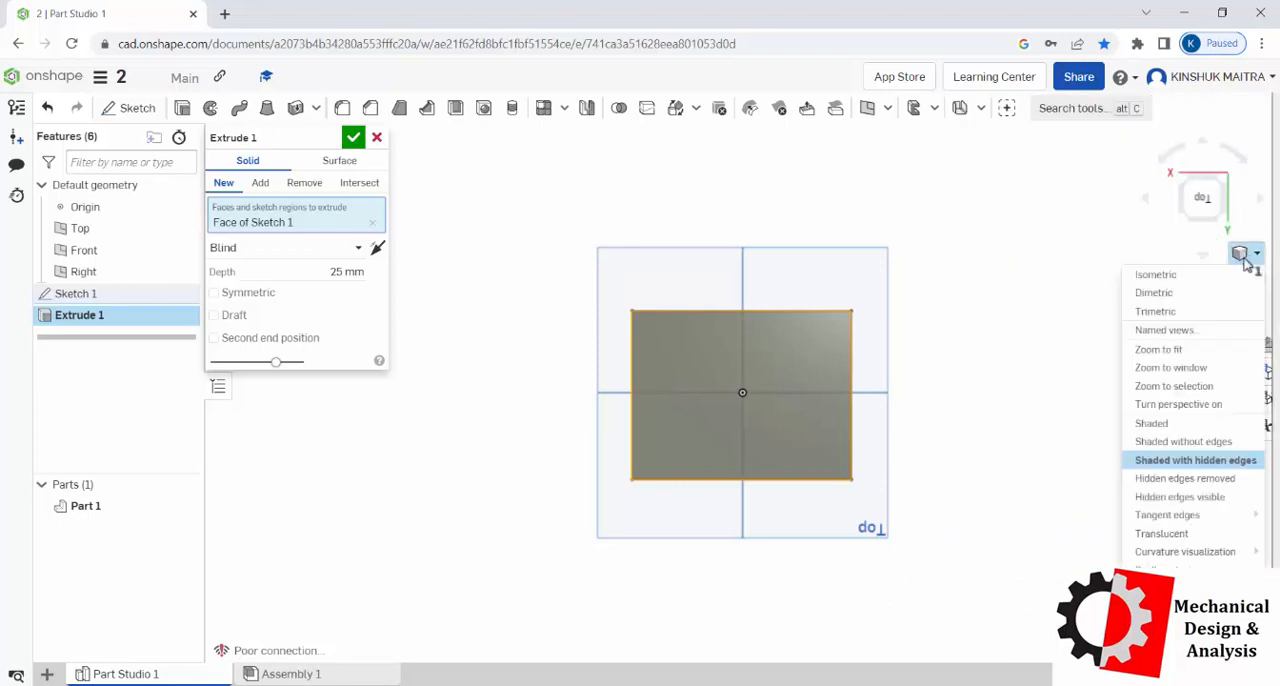
left_click(1156, 275)
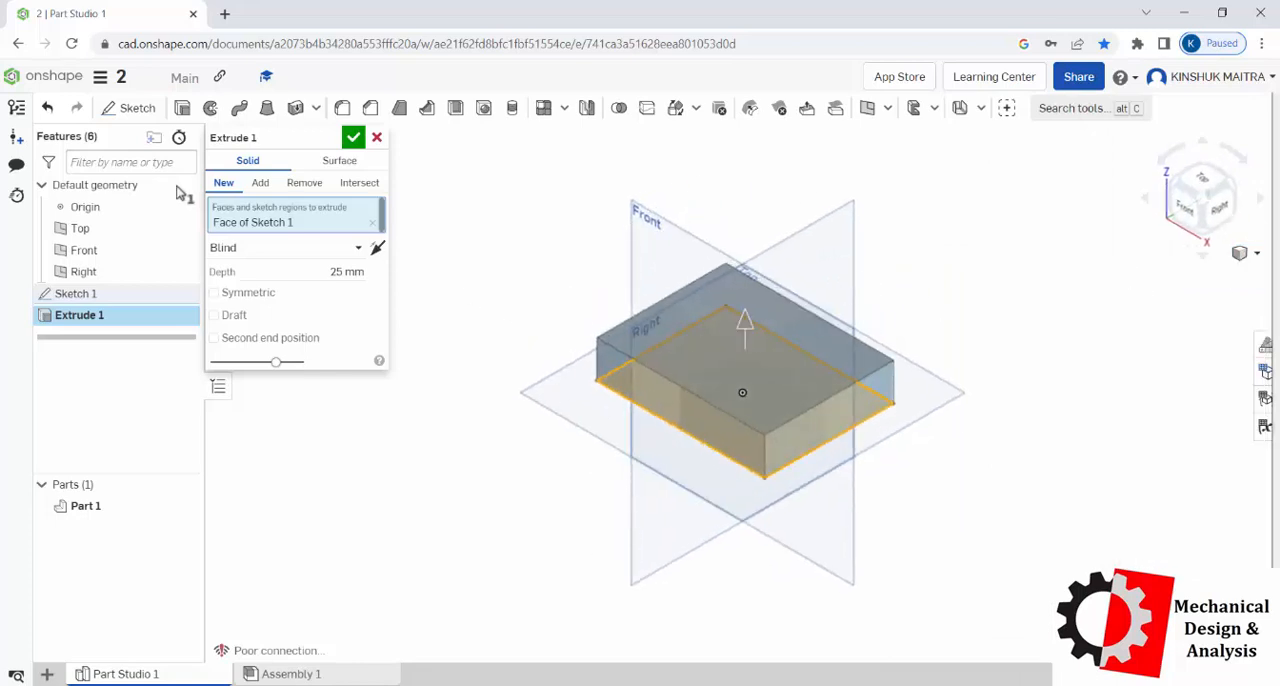
left_click(348, 271)
type("100")
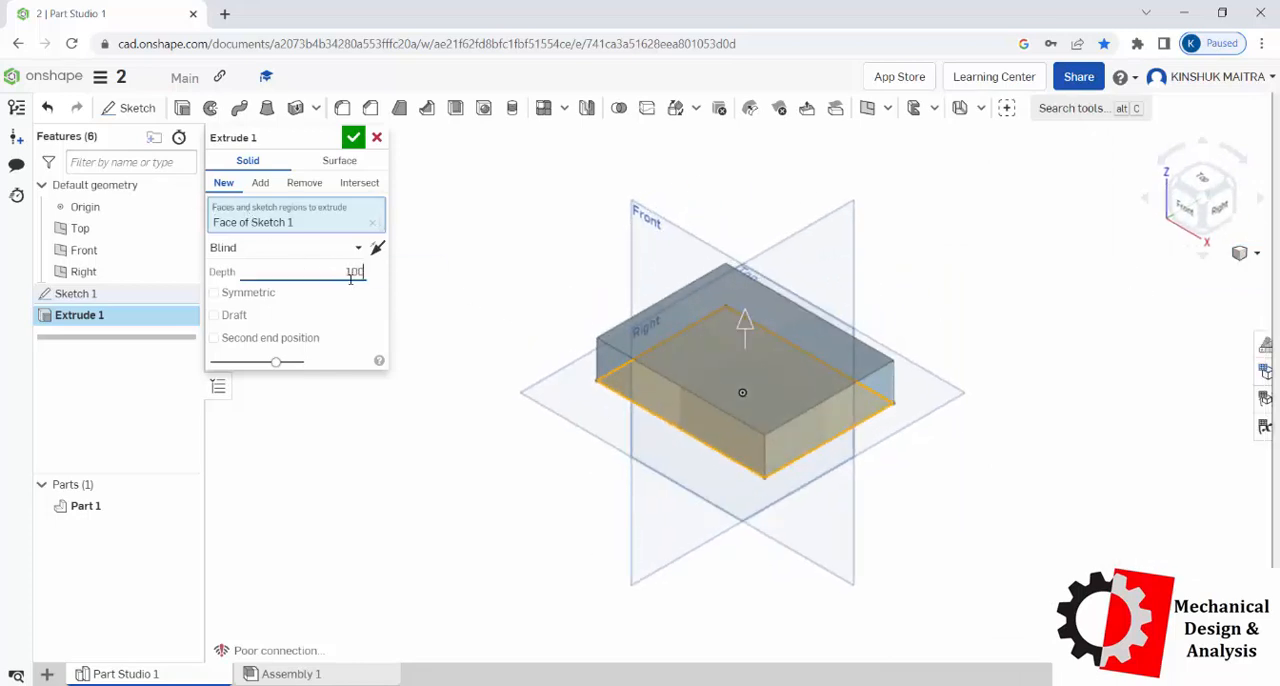
key("Return")
left_click(454, 291)
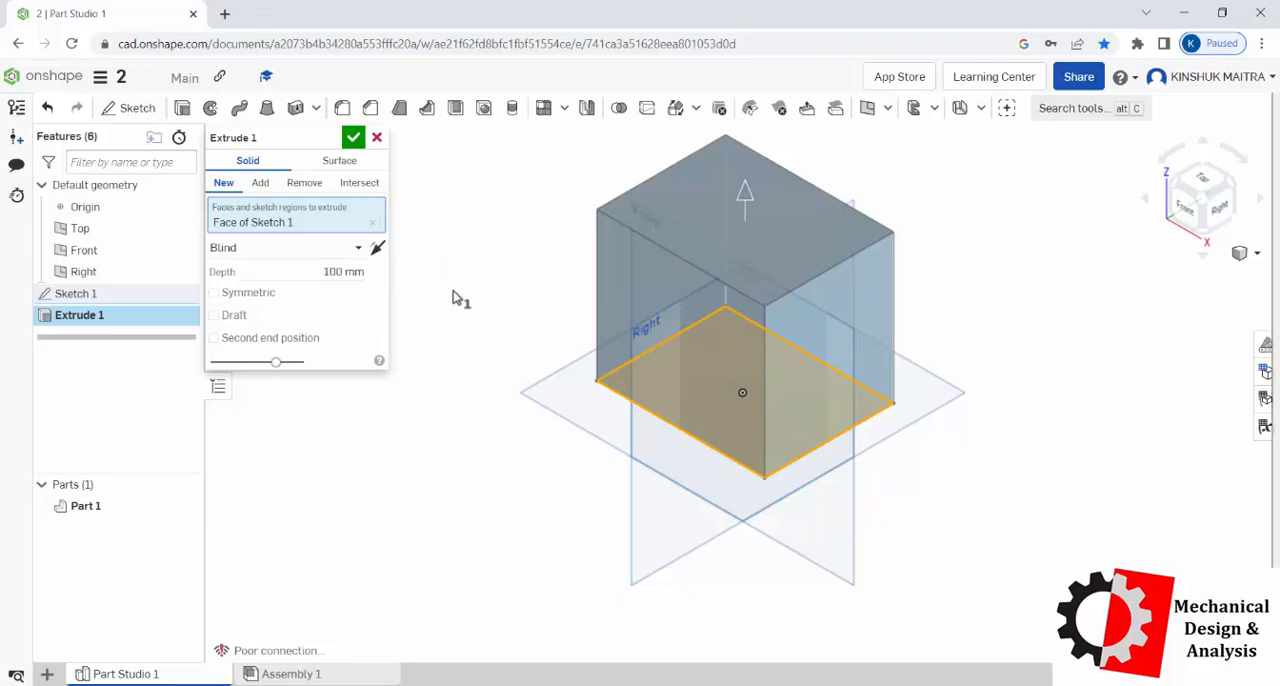
left_click(356, 141)
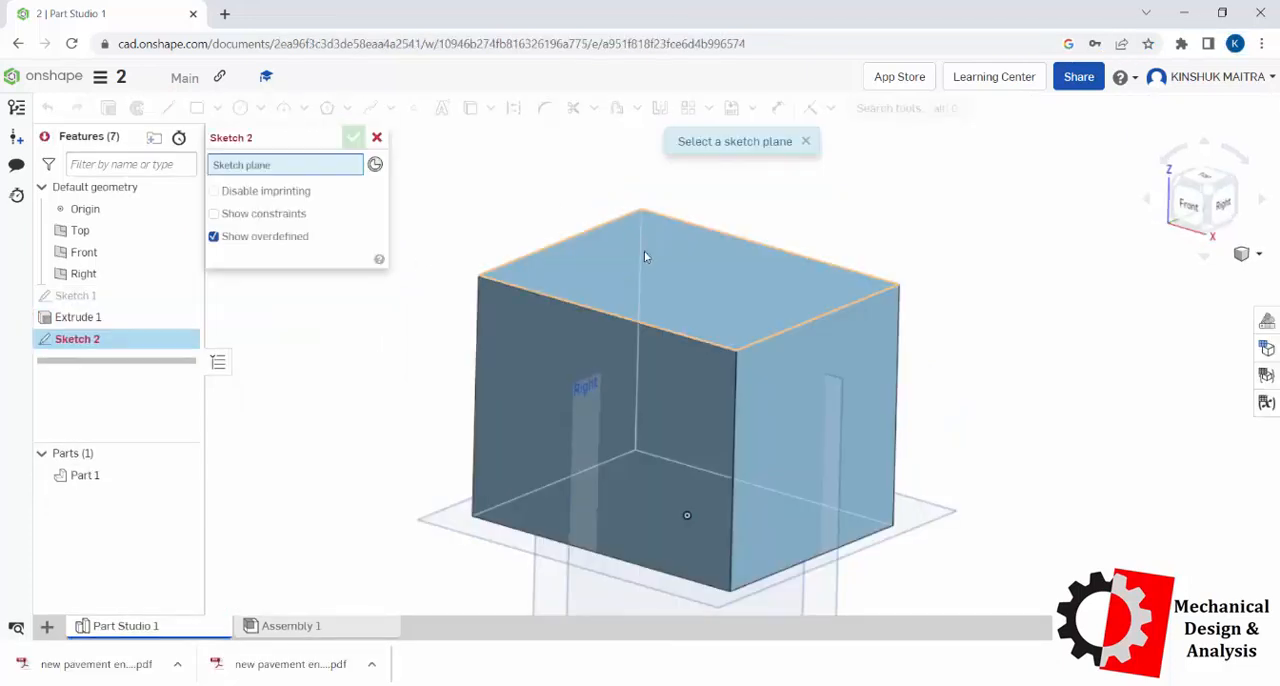
Step: Sketch a single point on the block's top face, near its back-left corner, and finish the sketch
left_click(644, 250)
right_click(500, 158)
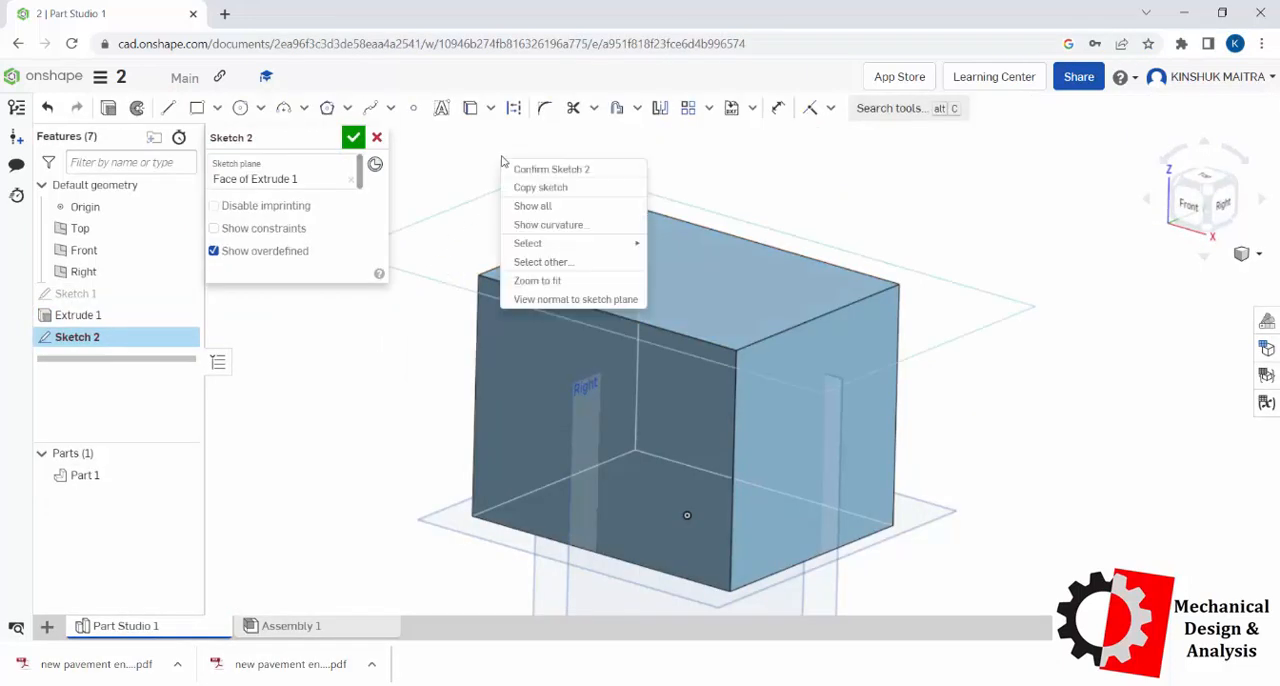
left_click(545, 300)
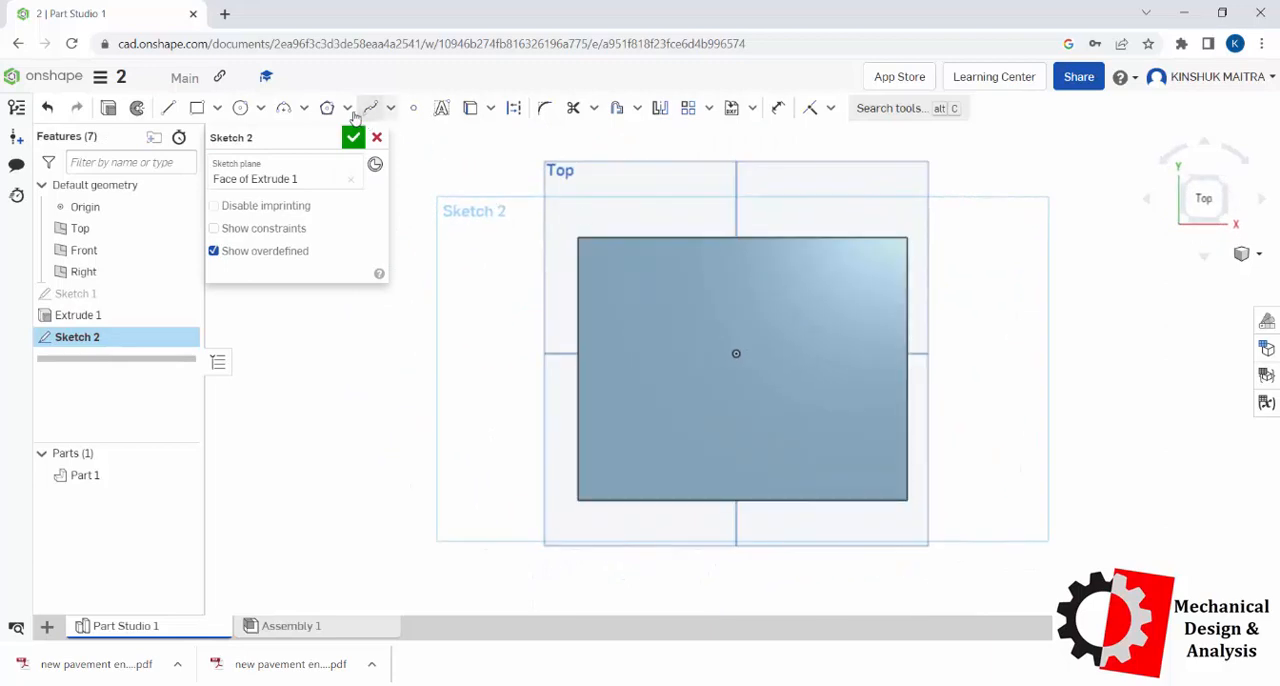
left_click(413, 108)
left_click(651, 292)
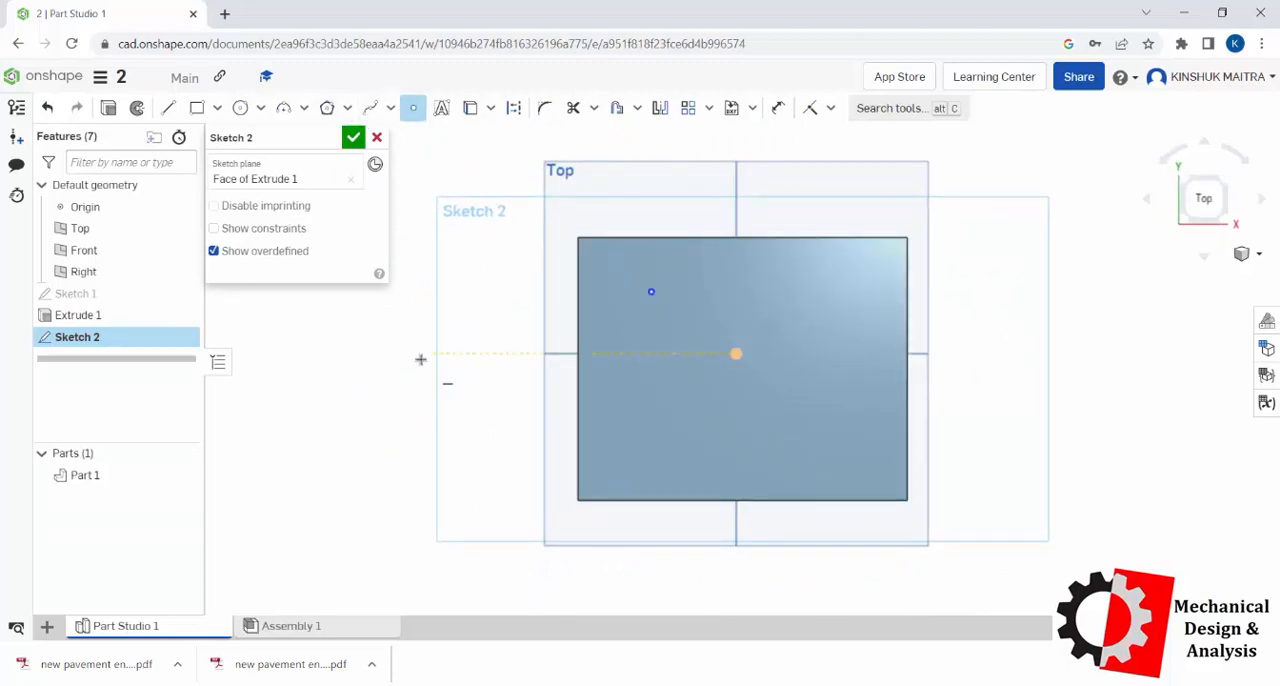
left_click(353, 138)
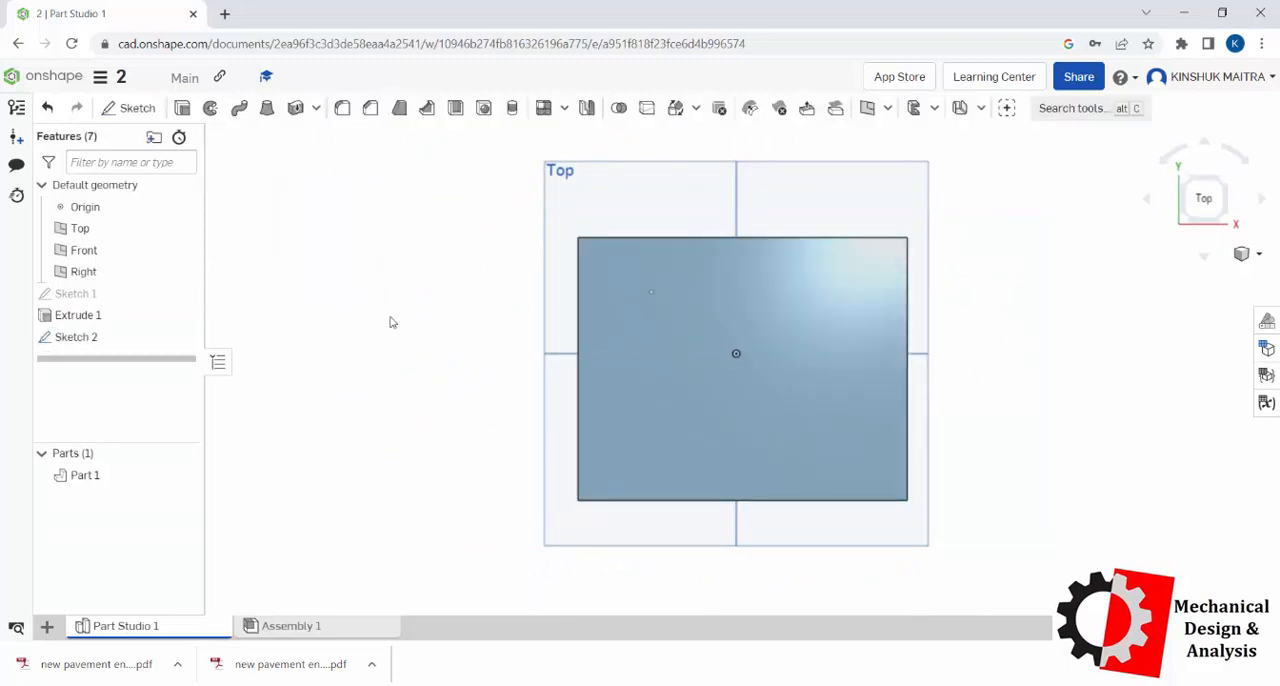
Step: Place a hole at the sketch point on the block's top face, viewed isometrically
right_click(1012, 200)
left_click(1048, 263)
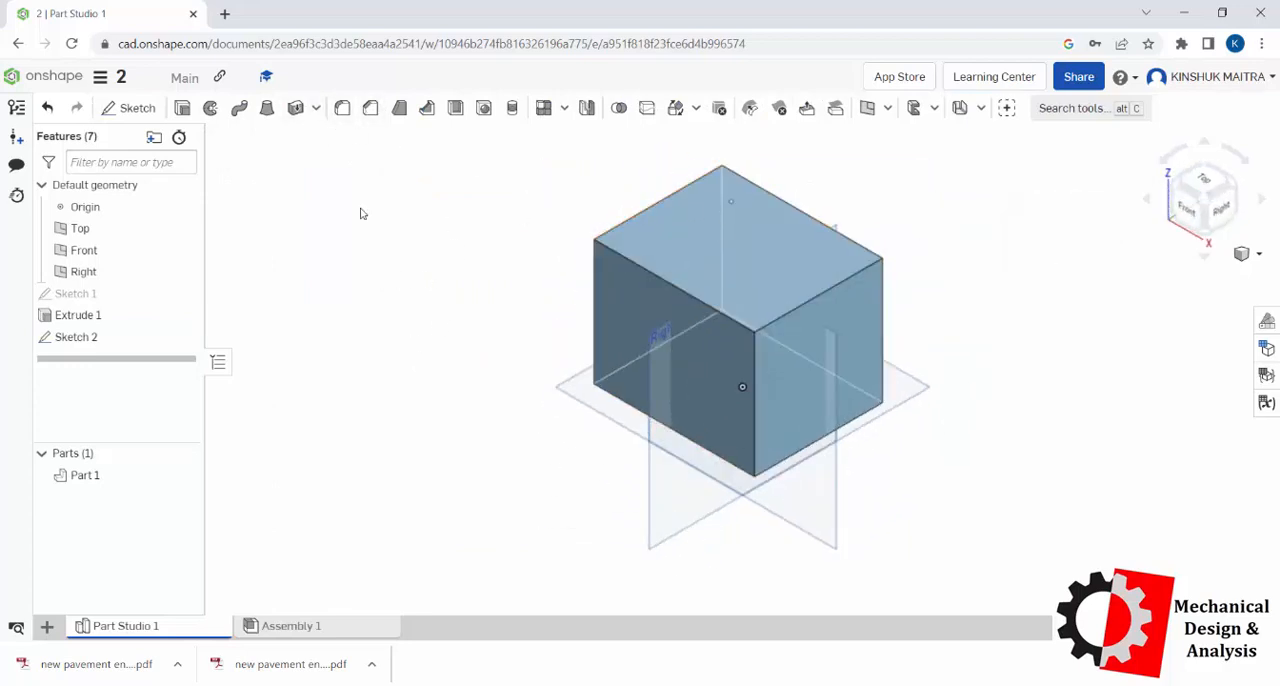
left_click(481, 114)
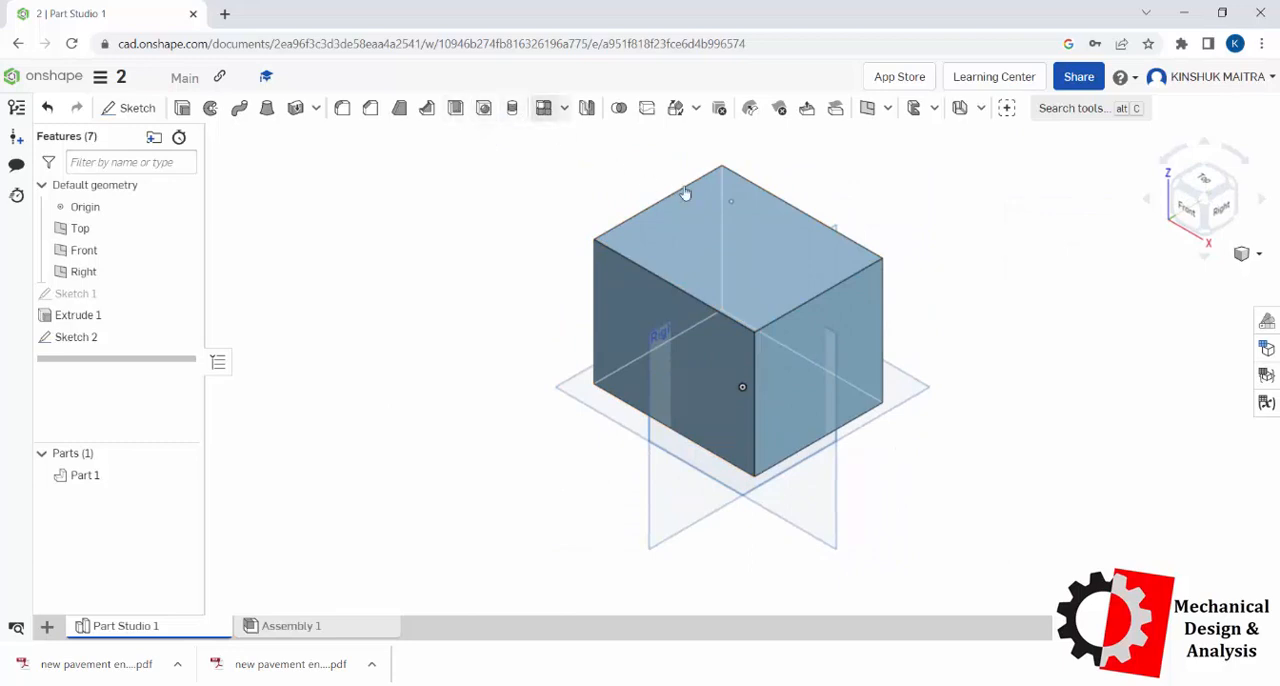
left_click(733, 203)
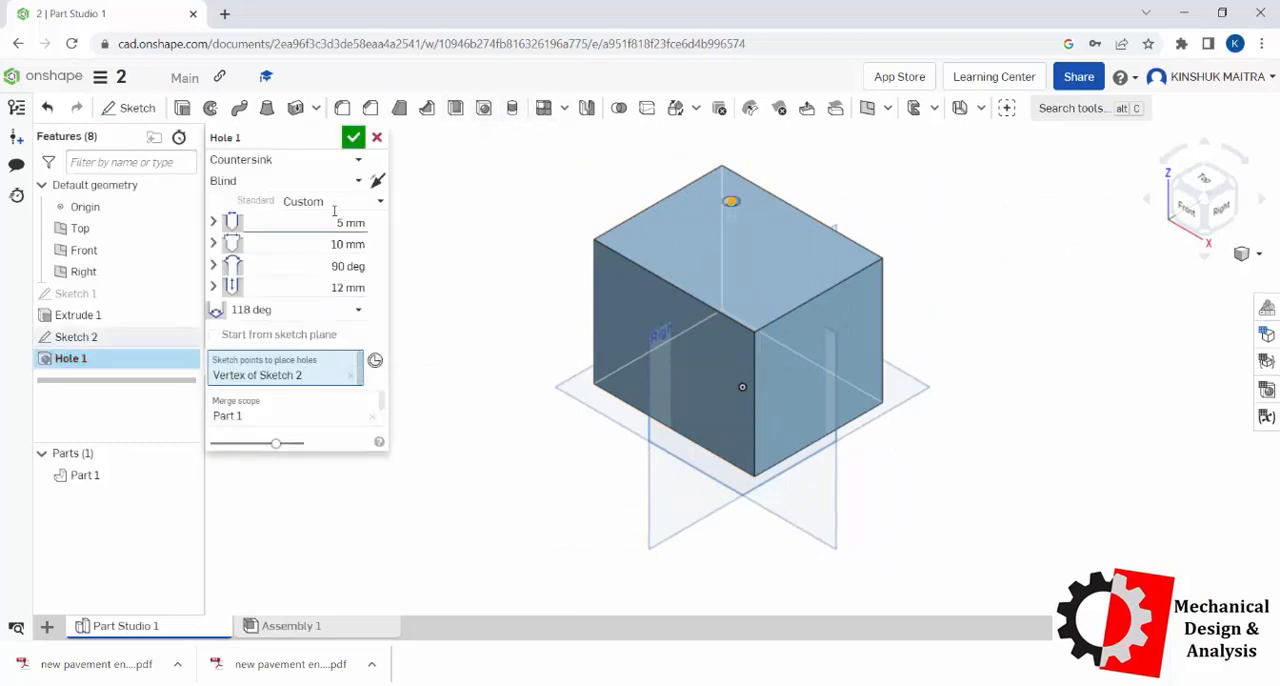
scroll(757, 195, "down", 5)
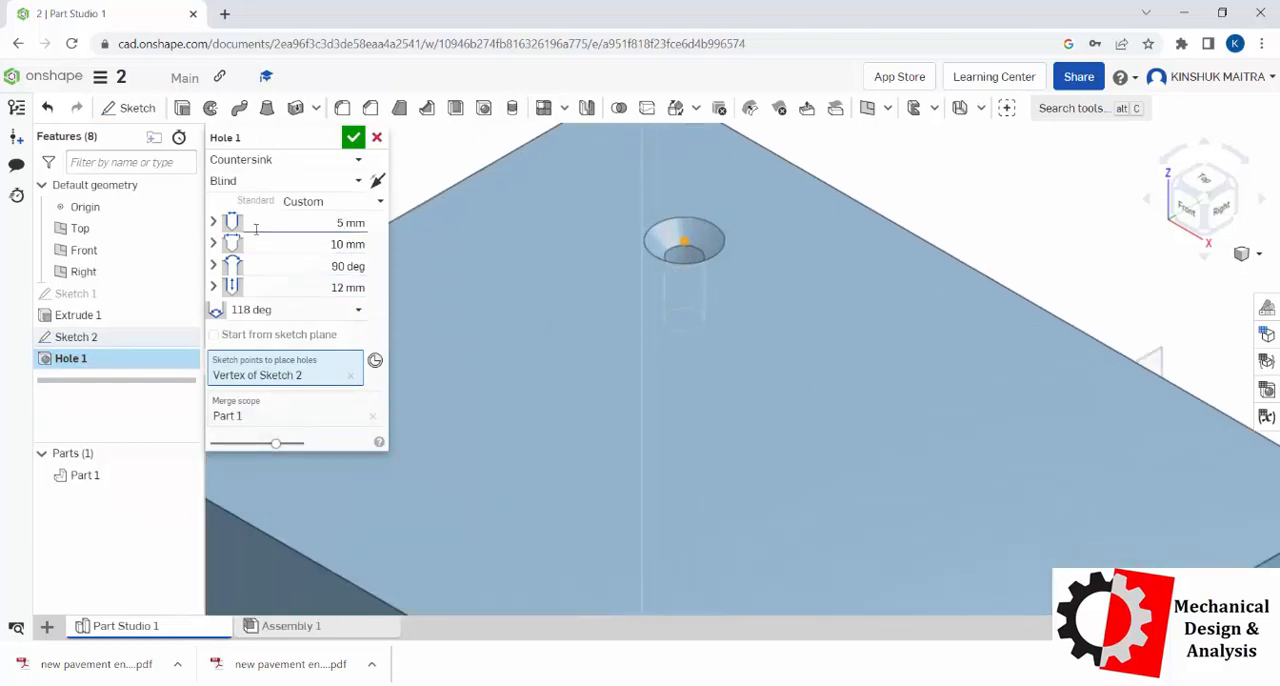
Step: Try the Counterbore style on the hole and switch its style to Simple
left_click(291, 163)
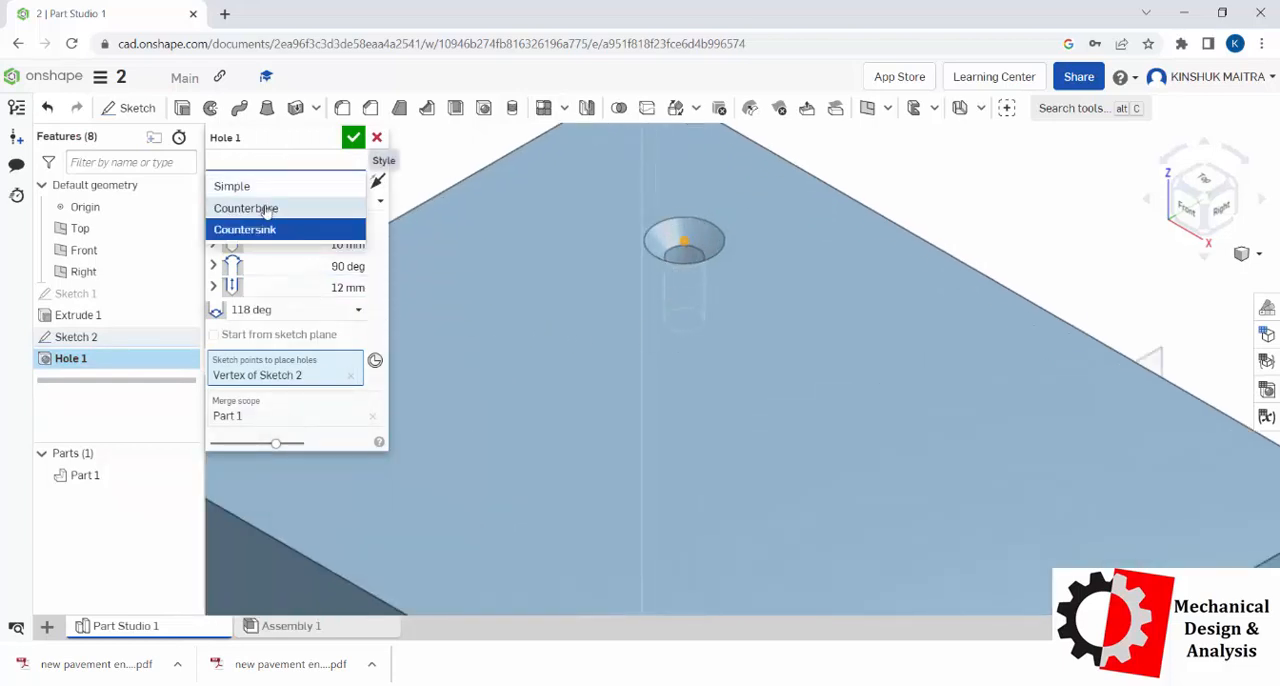
left_click(266, 208)
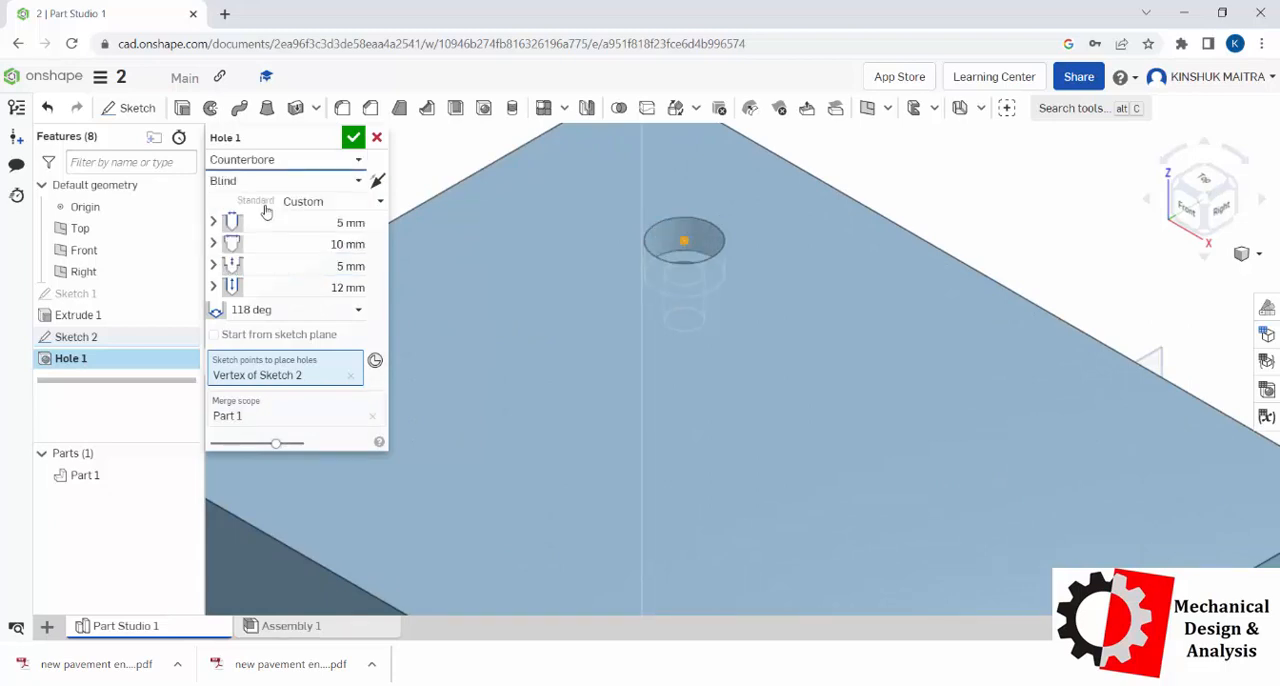
left_click(287, 162)
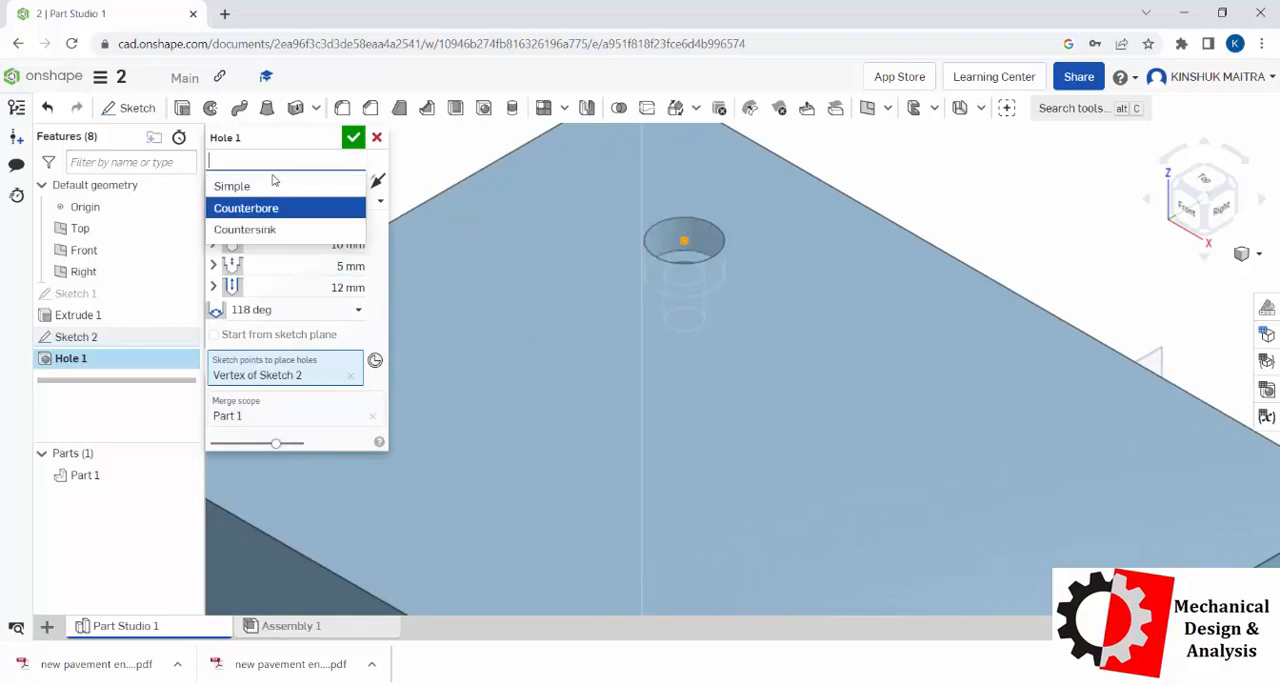
left_click(266, 184)
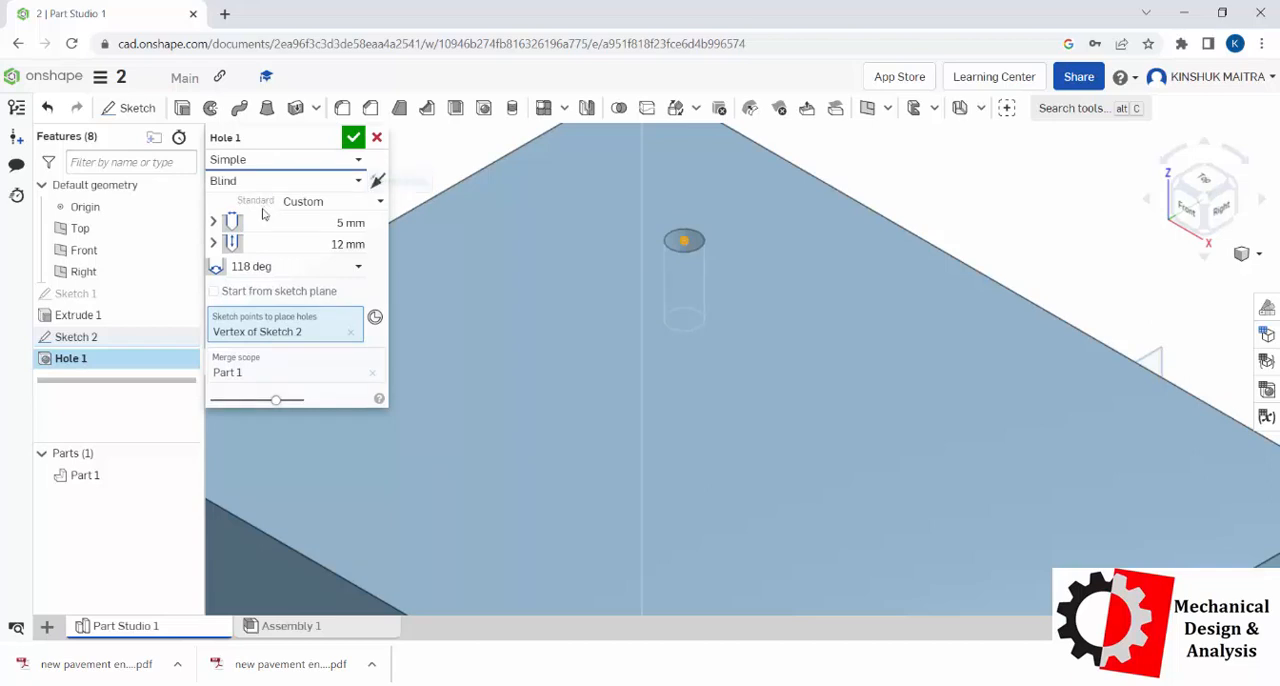
Step: Set the simple hole's diameter to 10 mm and its depth to 20 mm
left_click(339, 222)
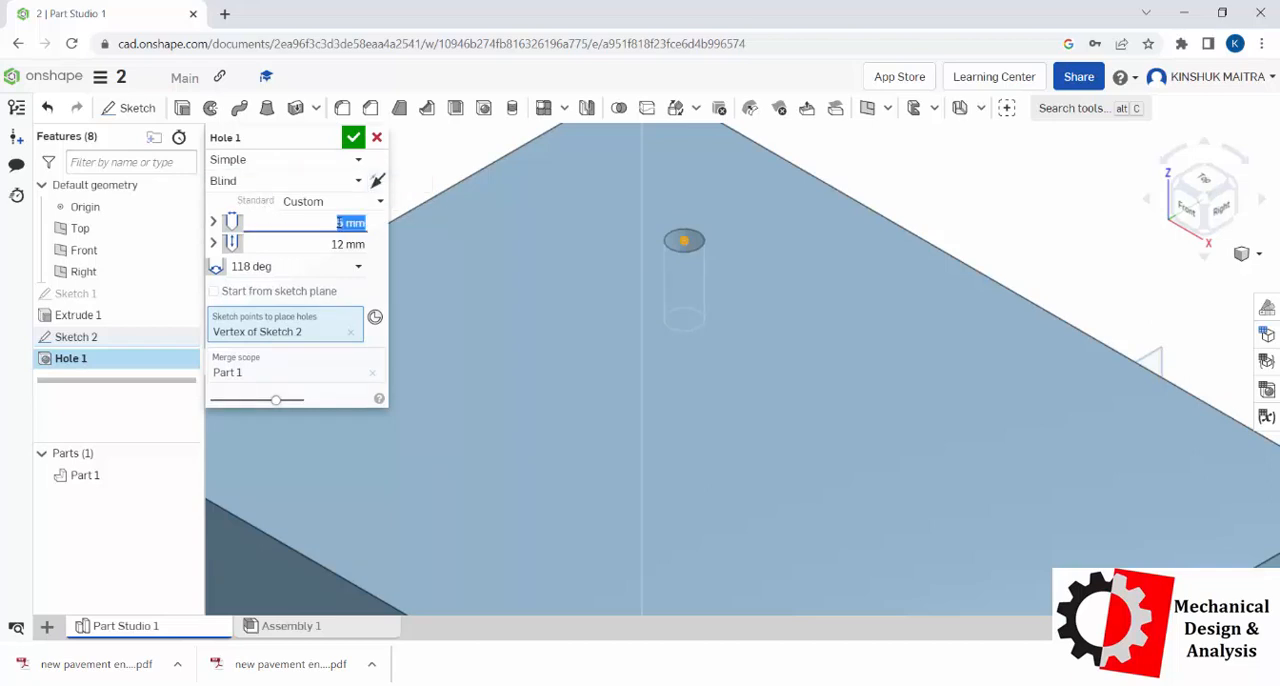
type("10")
left_click(344, 243)
type("20")
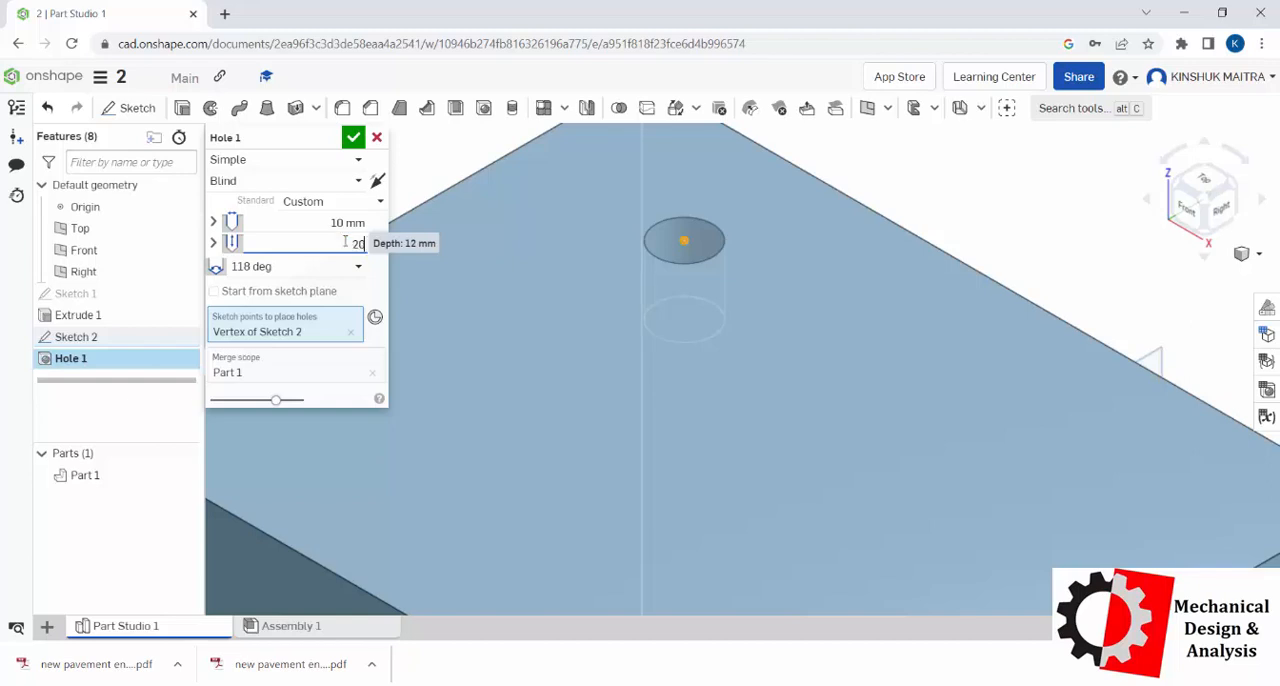
key("Return")
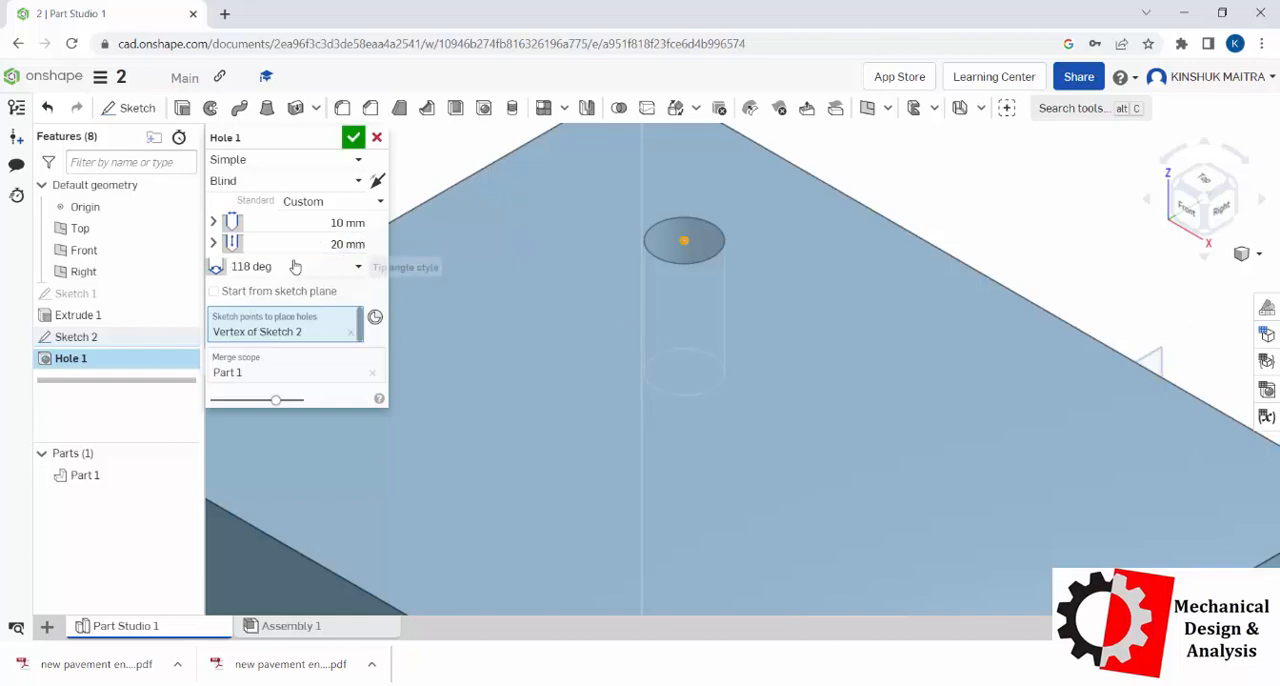
Step: Try the Flat tip angle style on the hole and set it back to 118 deg
left_click(358, 268)
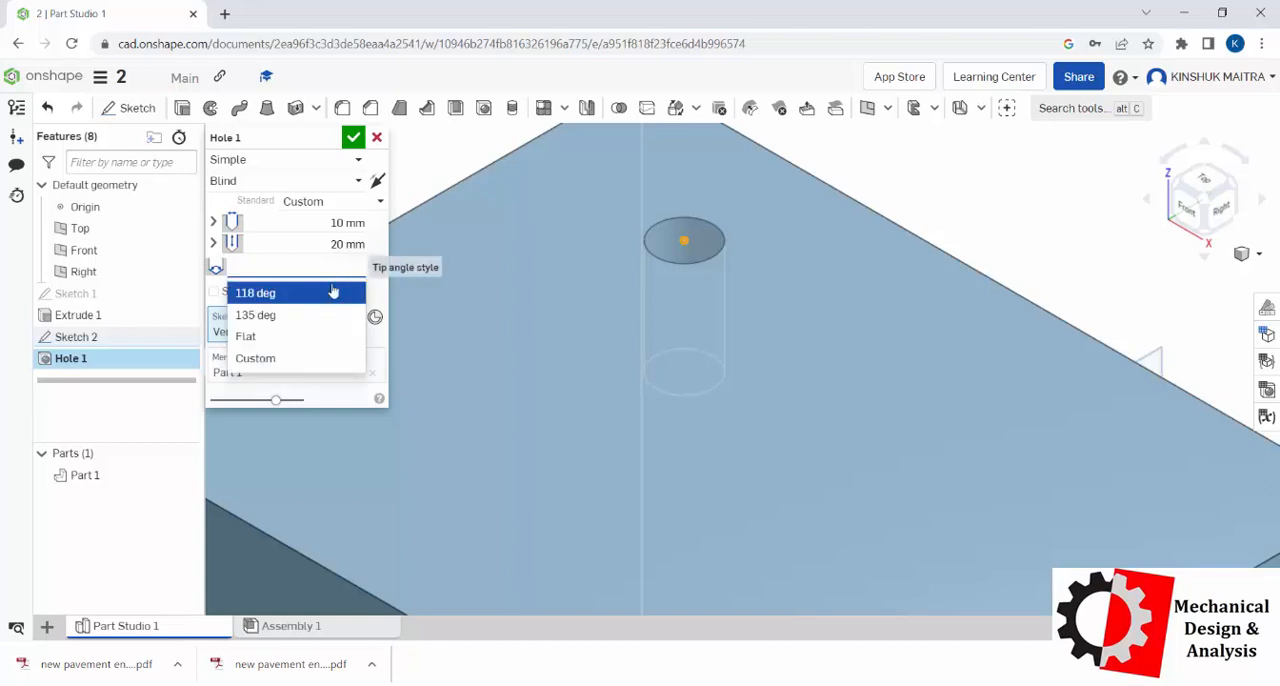
left_click(249, 336)
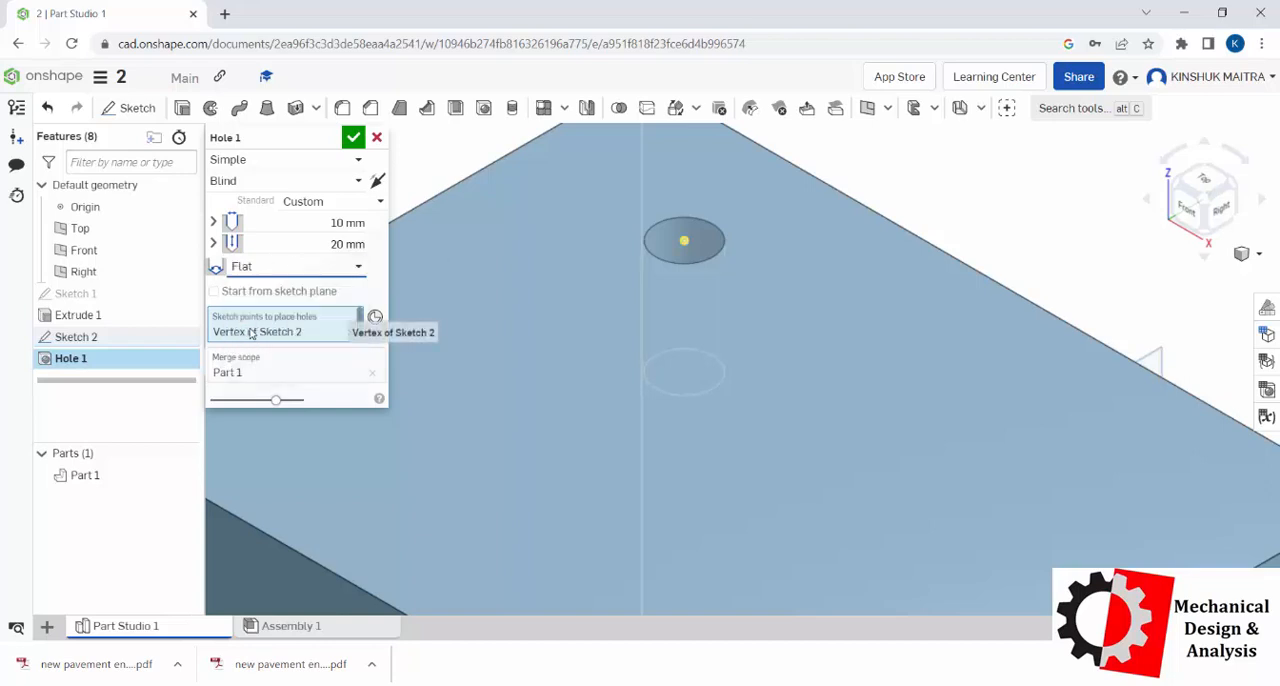
left_click(318, 268)
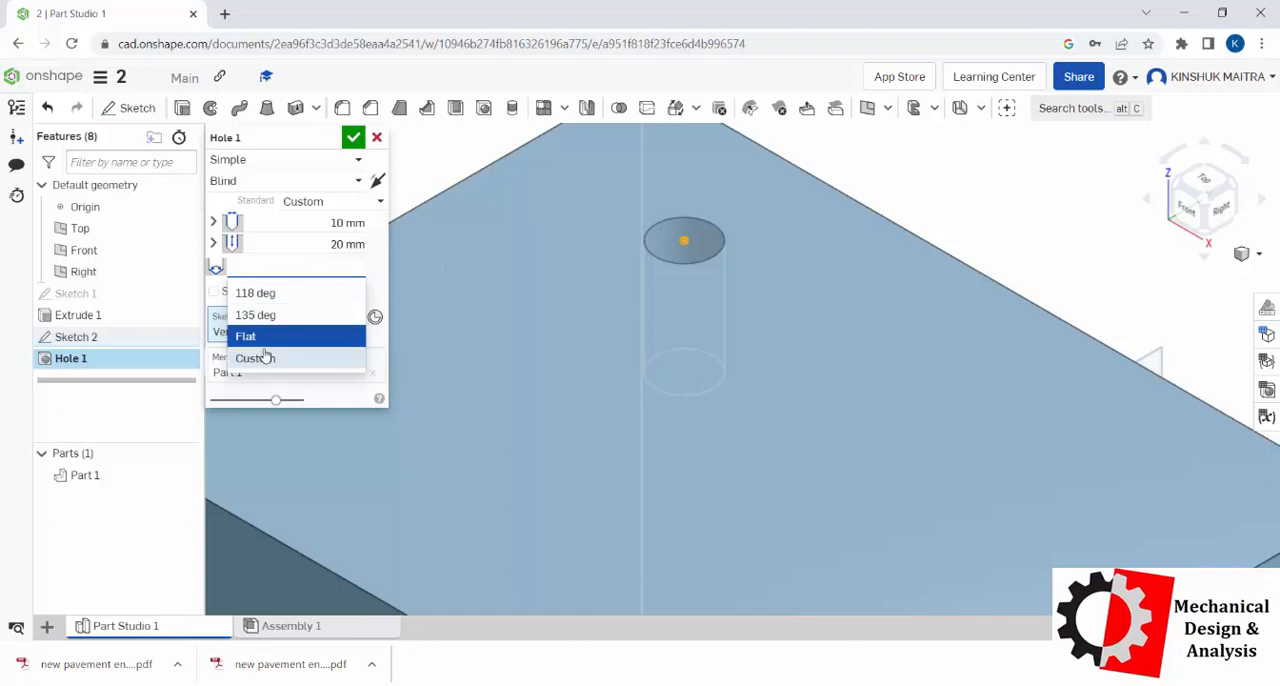
left_click(279, 296)
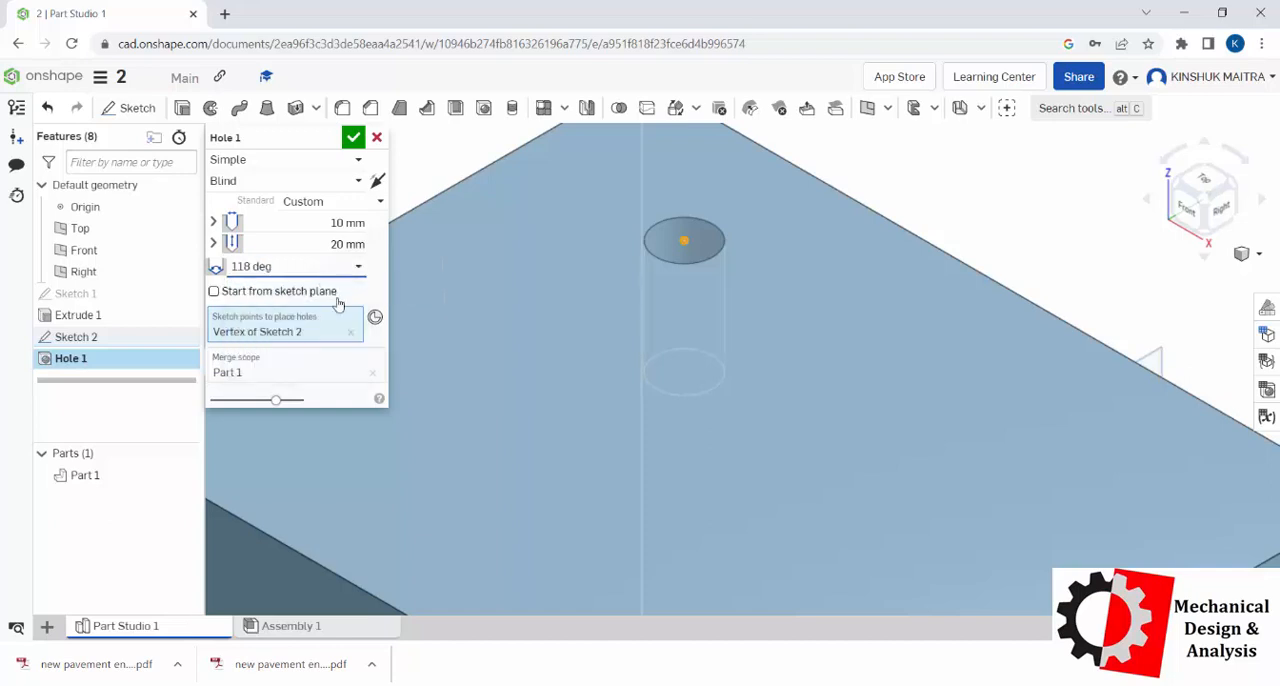
Step: Accept the simple hole, reopen it for editing and apply the Flat tip angle style
left_click(354, 137)
right_click_drag(787, 352, 752, 340)
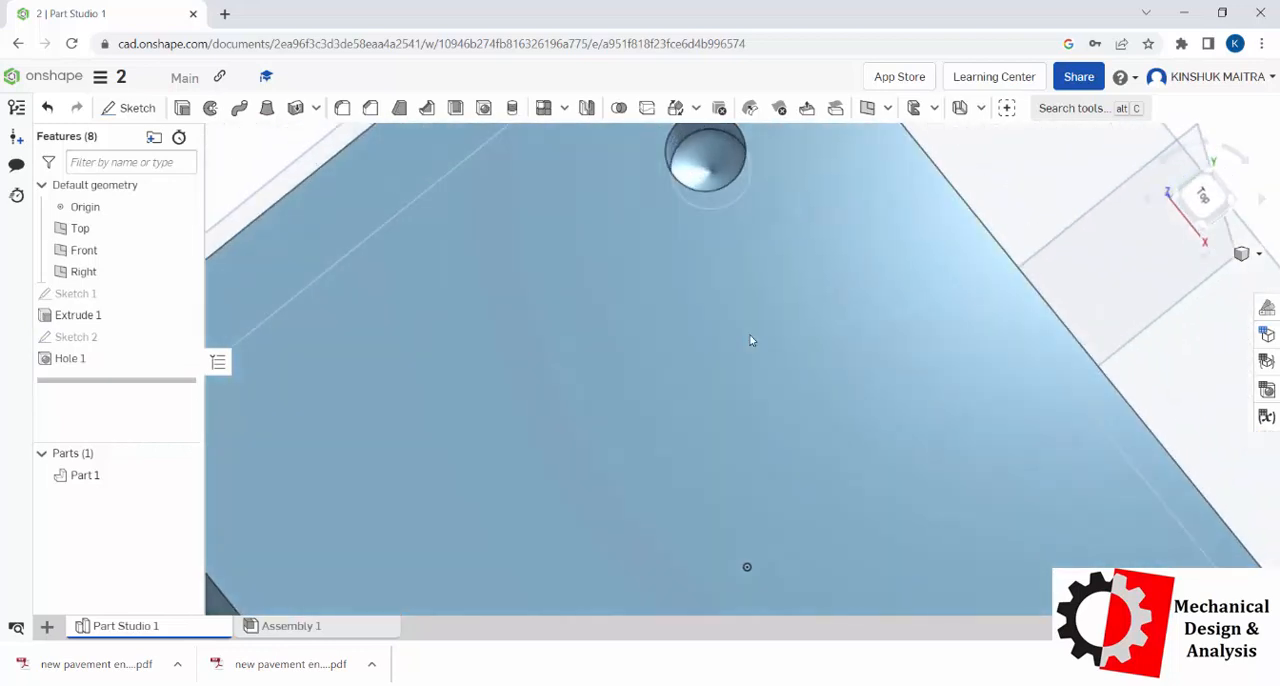
double_click(90, 358)
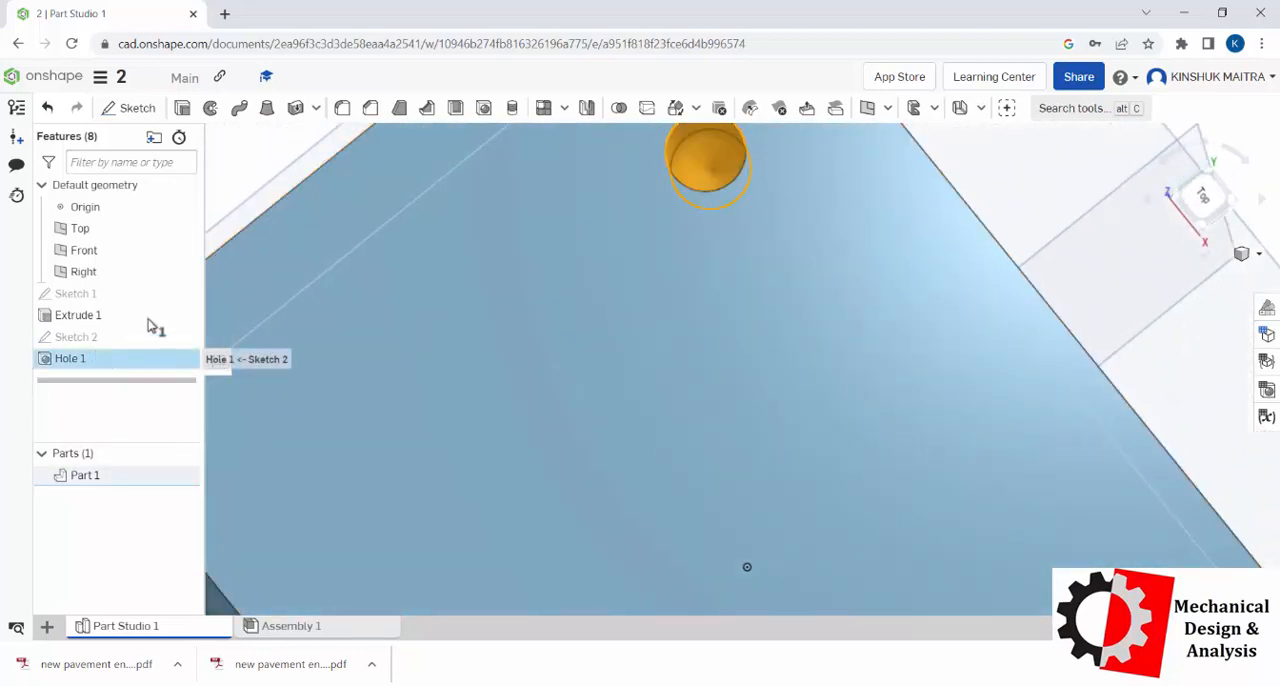
left_click(296, 266)
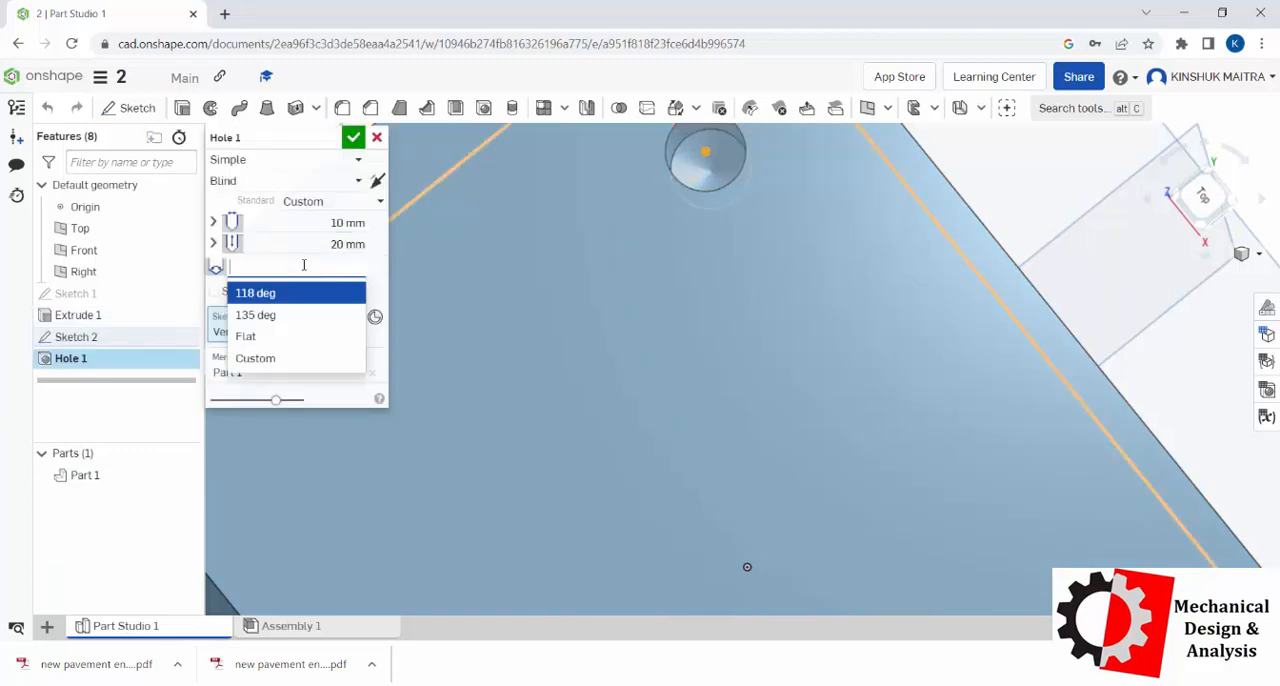
left_click(250, 336)
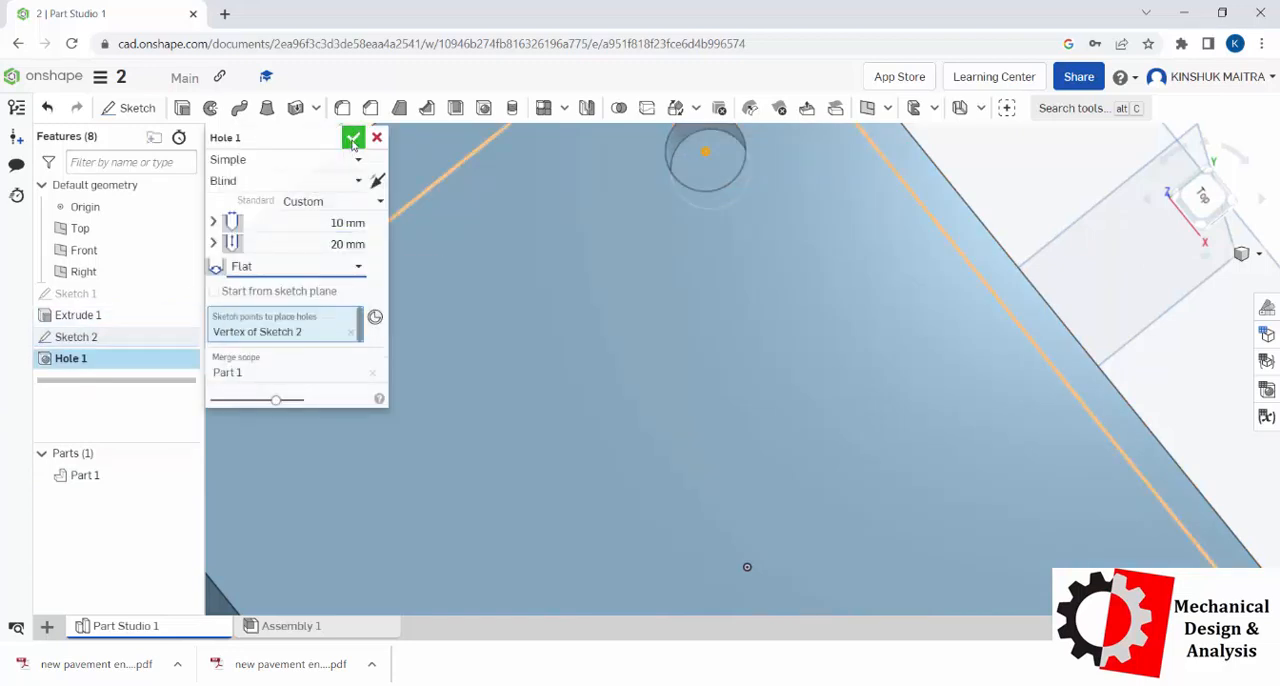
left_click(353, 137)
mouse_move(706, 246)
right_mouse_down()
mouse_move(714, 260)
mouse_move(697, 249)
right_mouse_up()
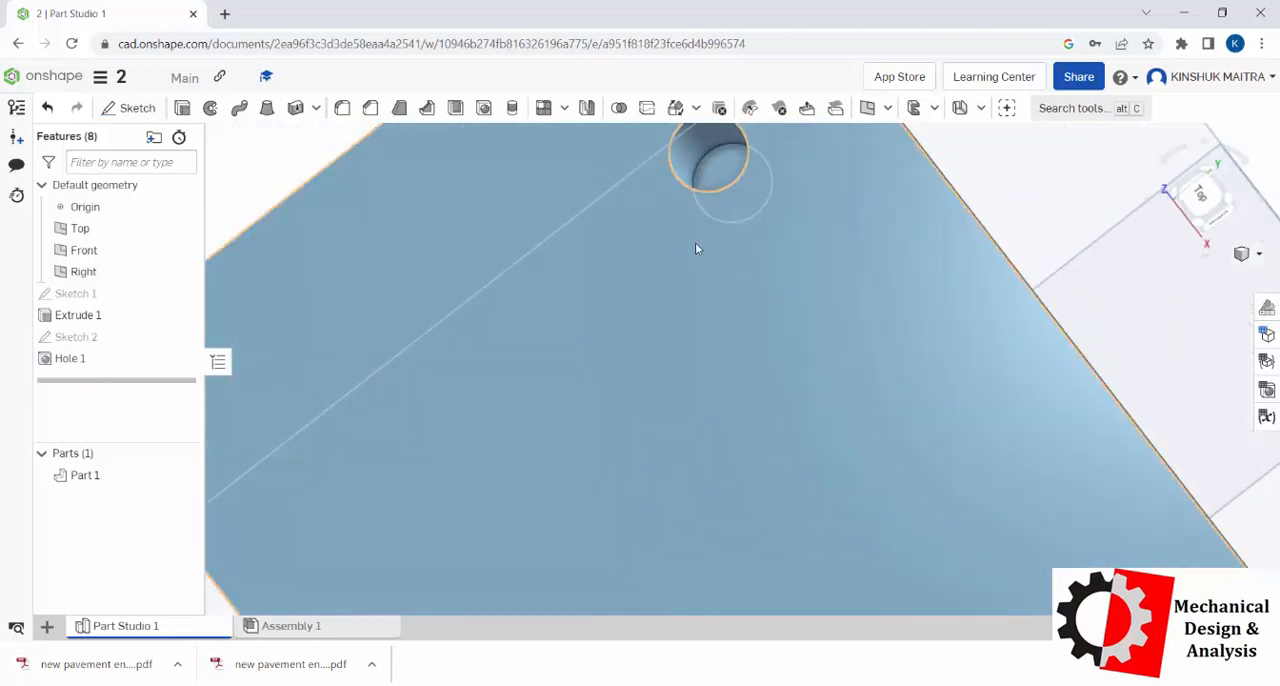
Step: Edit the hole again, setting its tip angle to 118 deg and its style to Counterbore
left_click(76, 337)
double_click(70, 358)
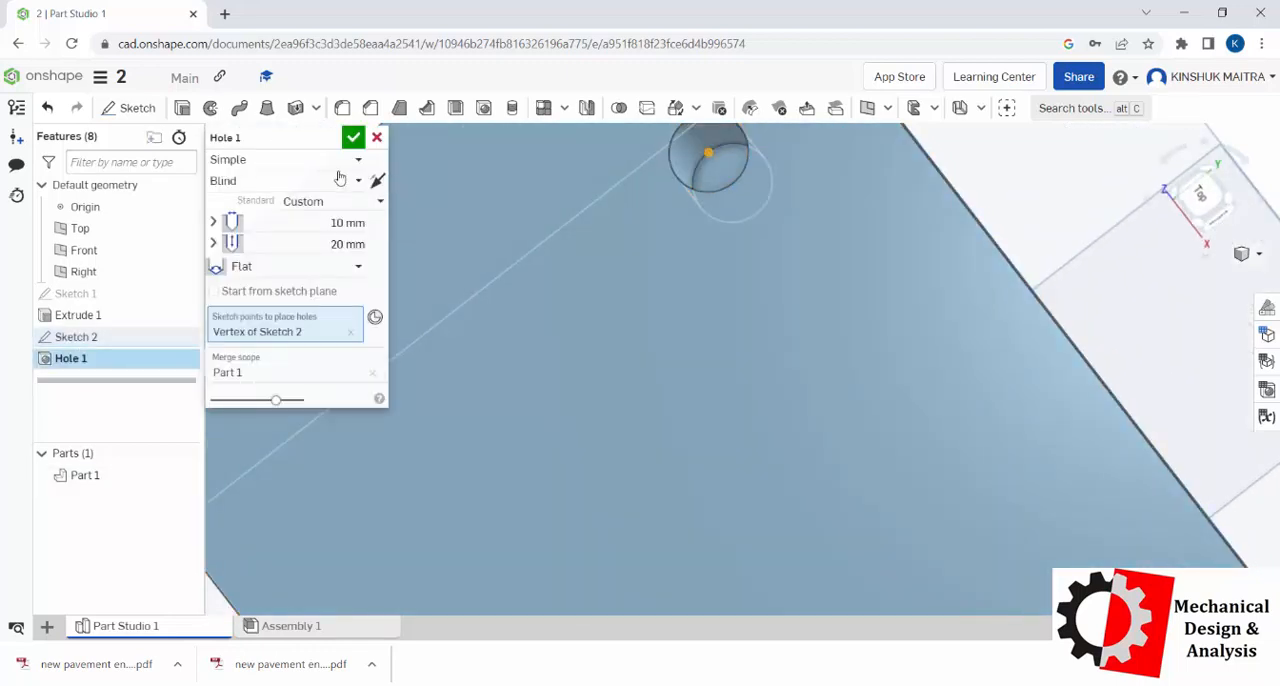
left_click(333, 267)
left_click(305, 300)
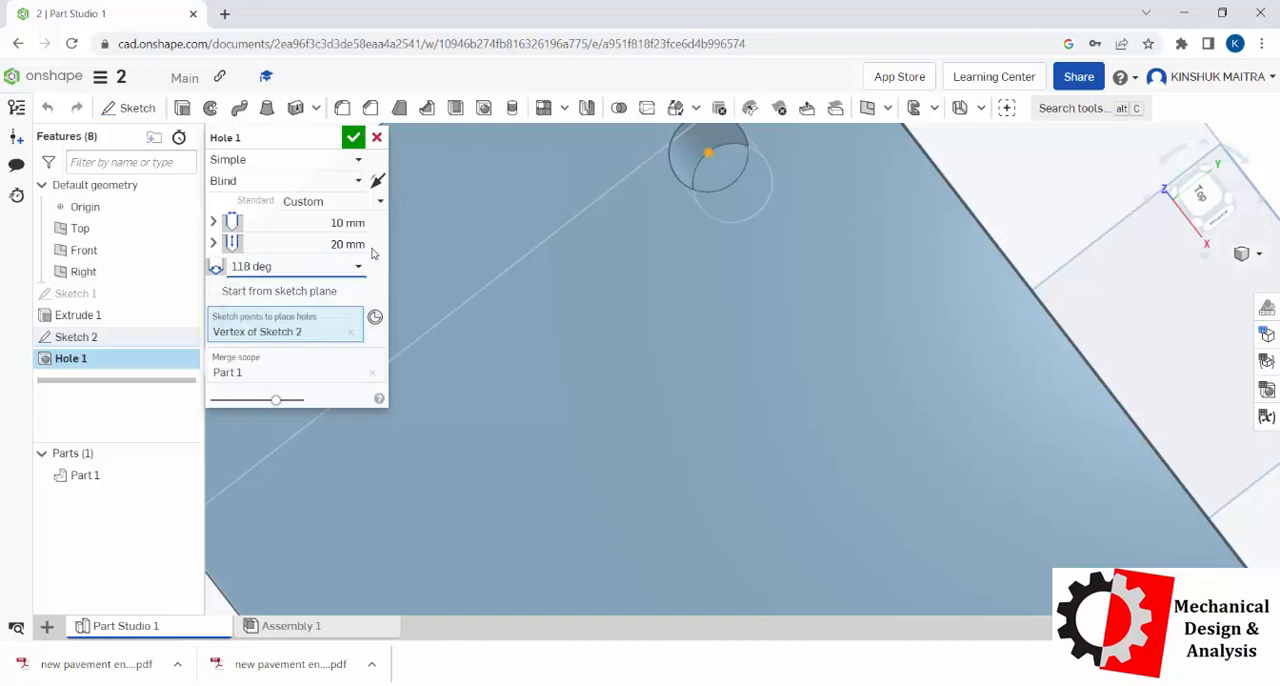
left_click(305, 160)
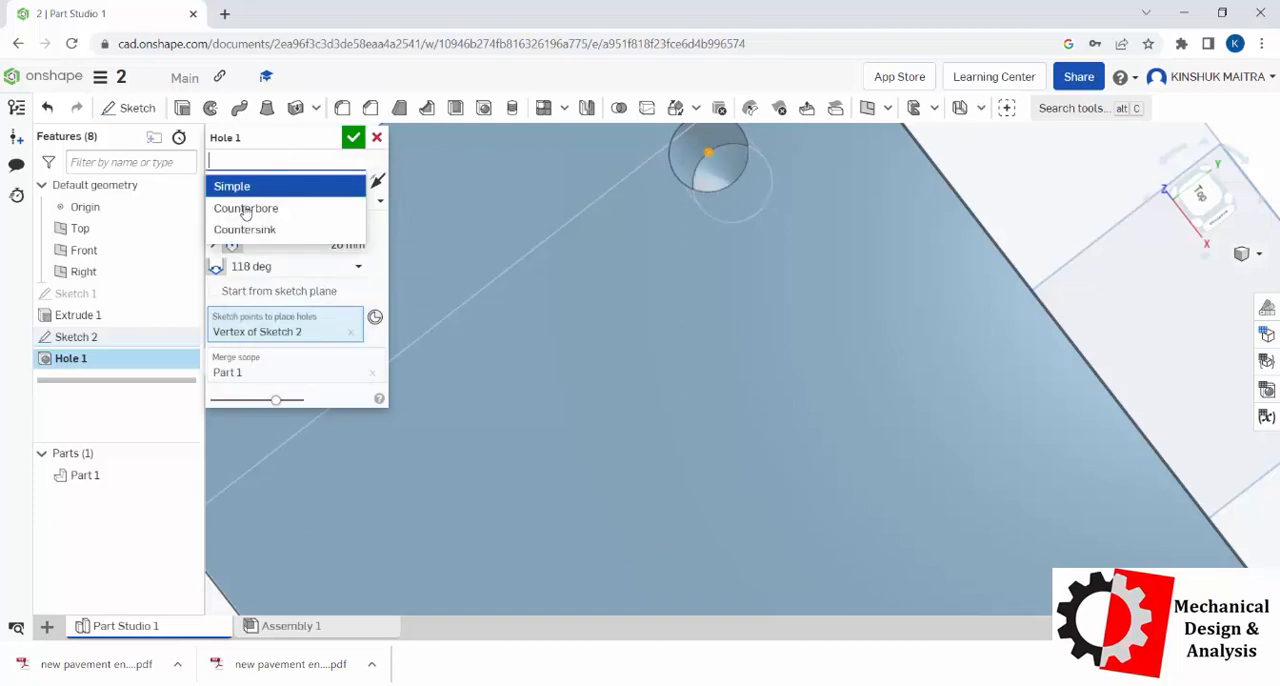
left_click(243, 212)
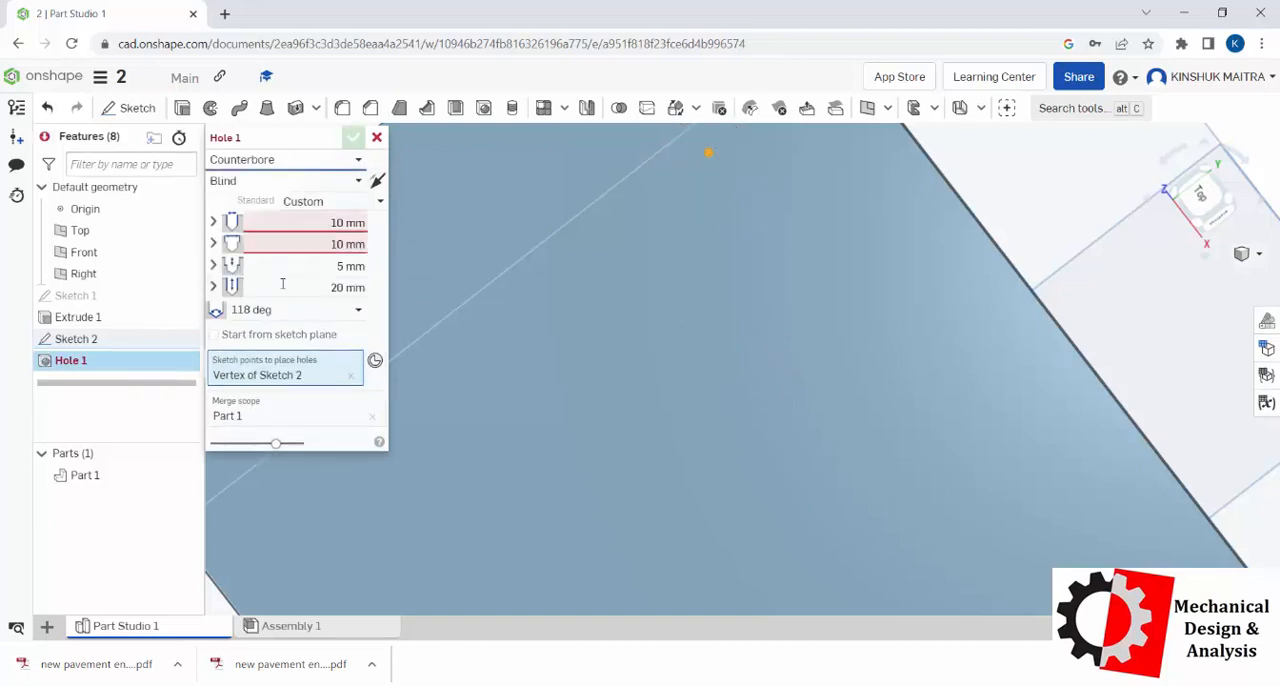
Step: Clear the hole's sketch point selection and try a hole diameter of 15 mm
left_click(708, 158)
scroll(593, 357, "up", 2)
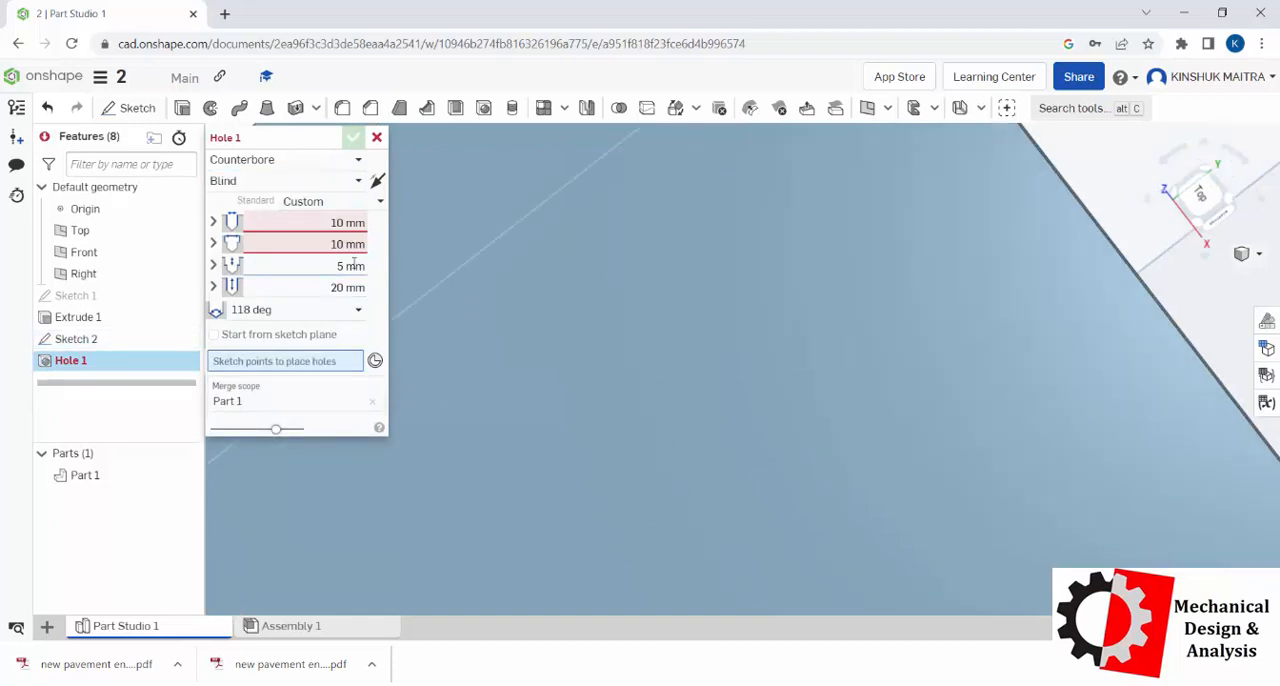
scroll(605, 290, "down", 2)
scroll(555, 250, "down", 2)
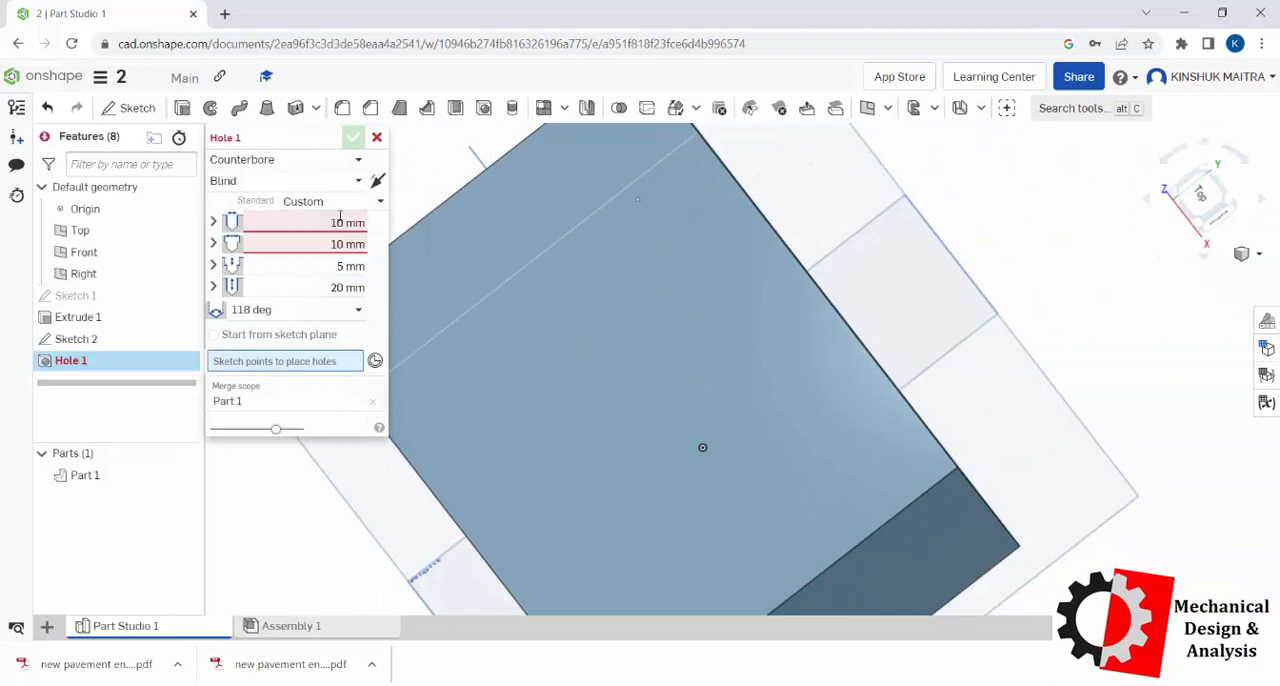
left_click(346, 219)
type("15")
key("Return")
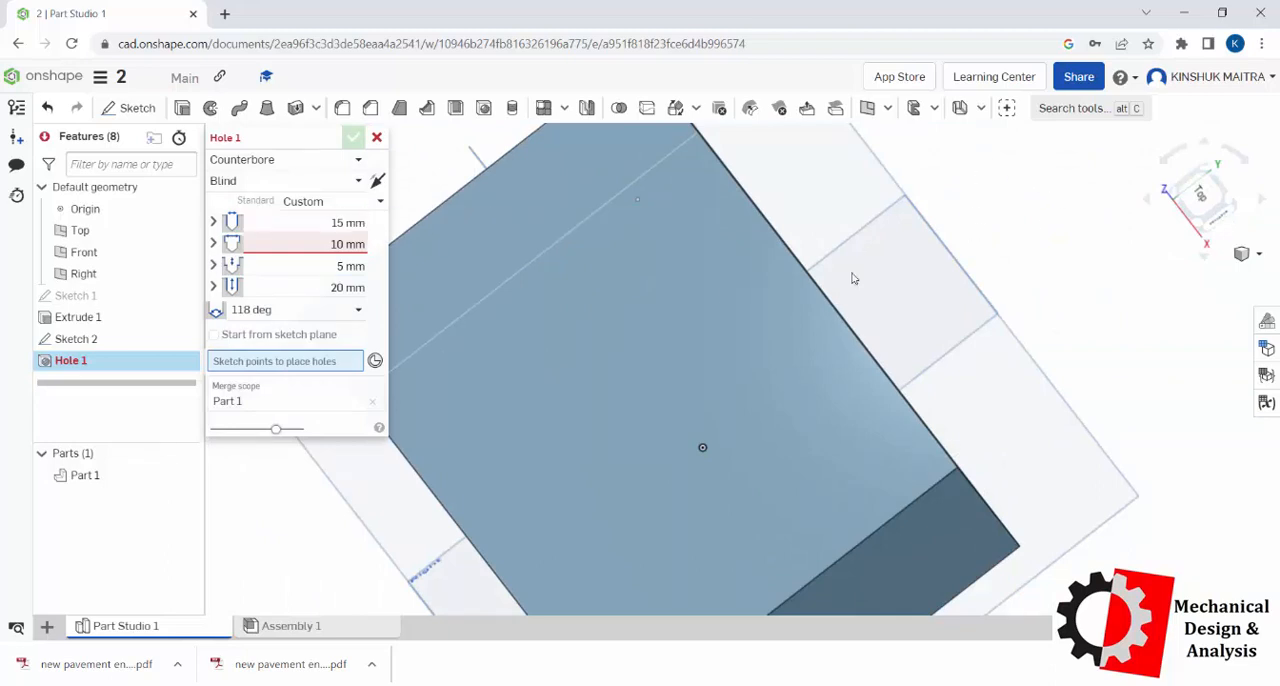
Step: Set the hole diameter to 10 mm and the counterbore diameter to 15 mm
left_click(343, 244)
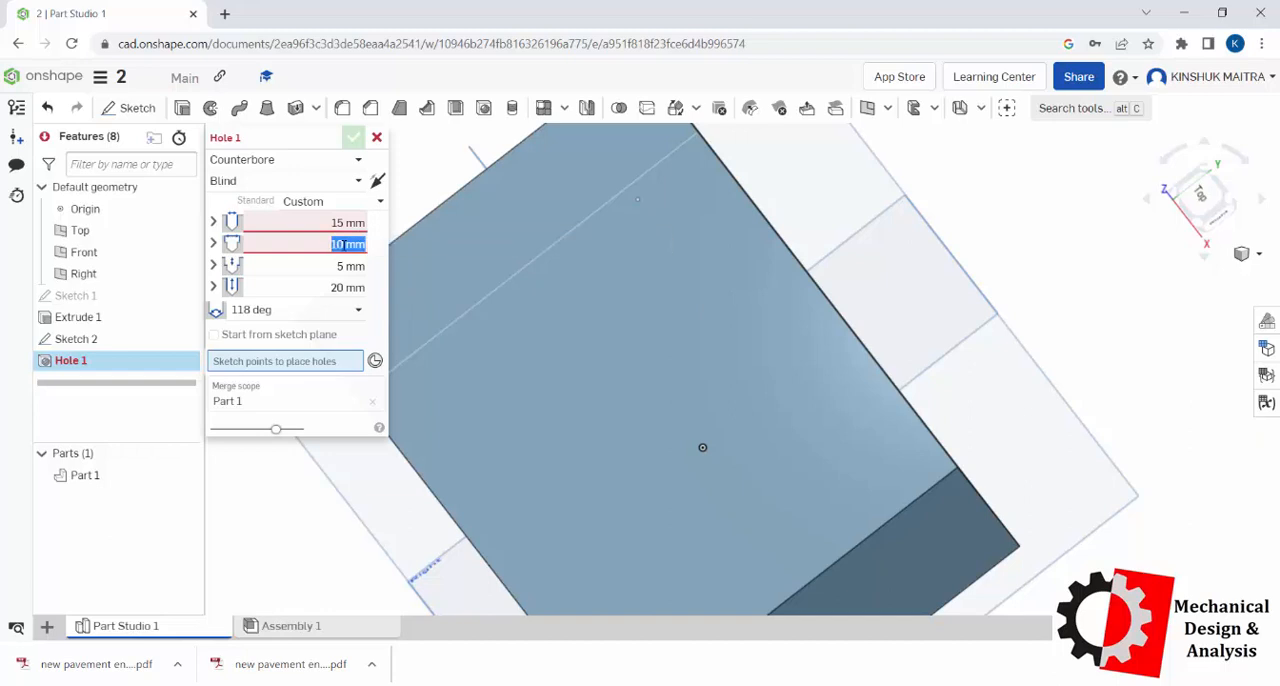
left_click(345, 223)
type("10")
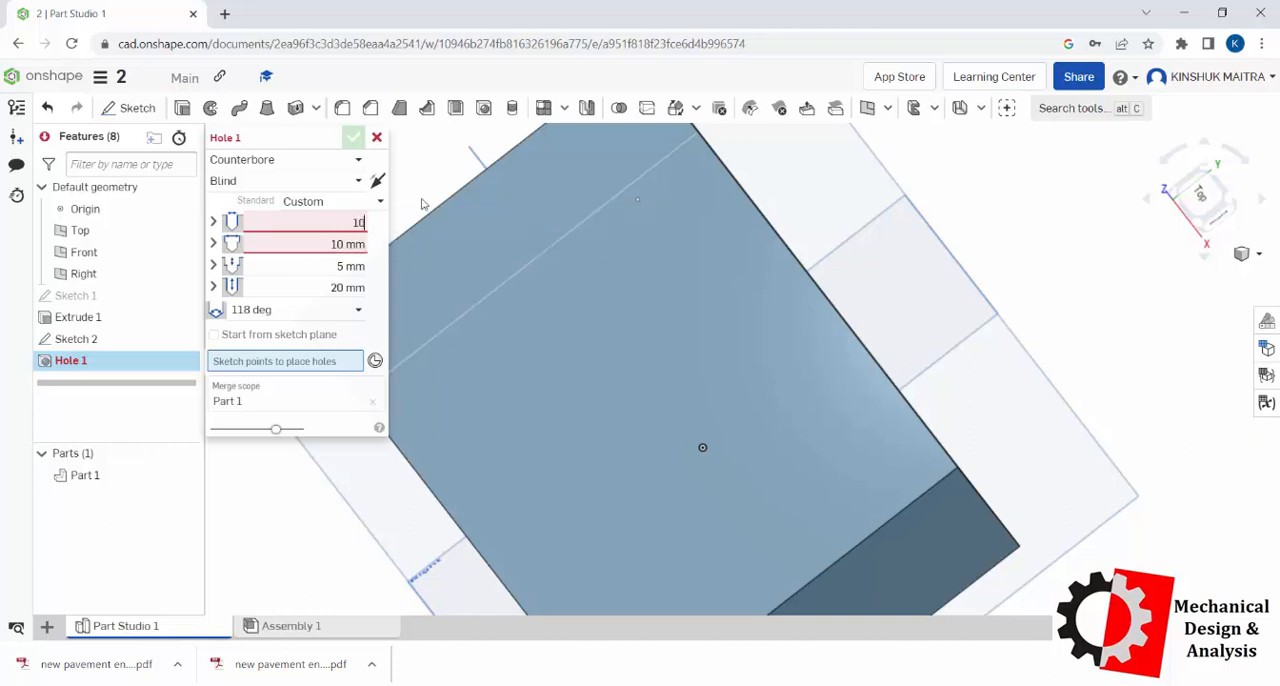
left_click(333, 244)
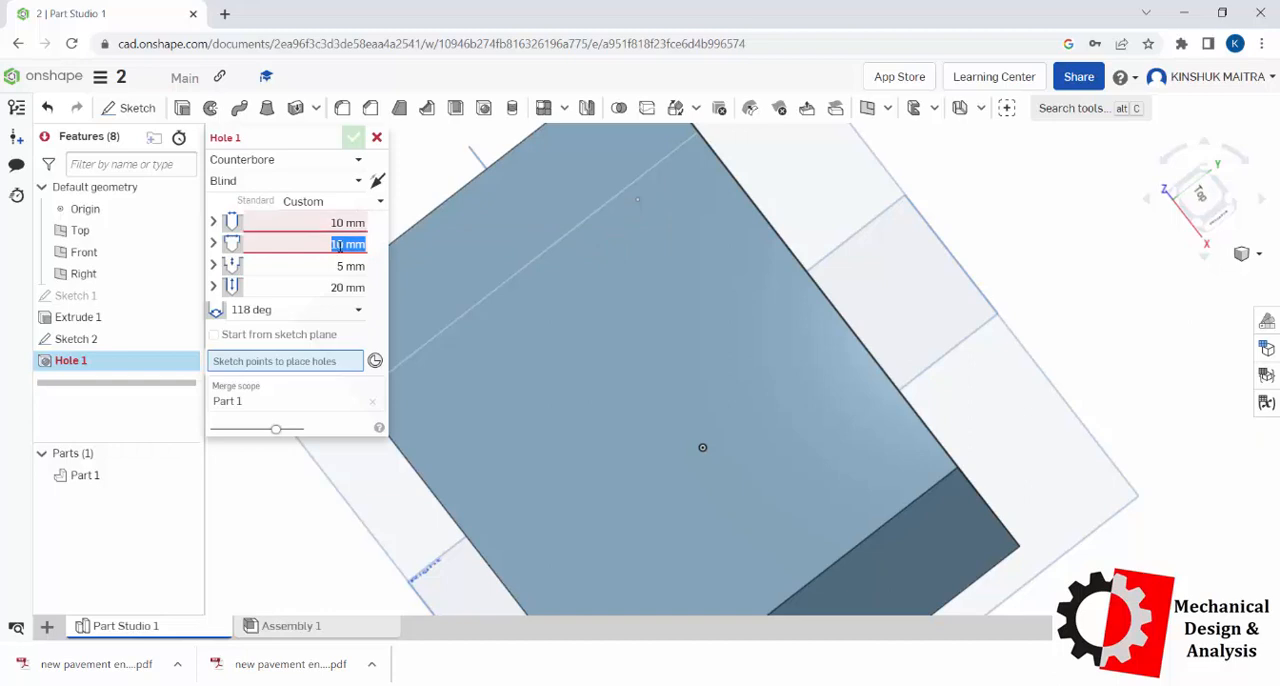
type("15")
key("Return")
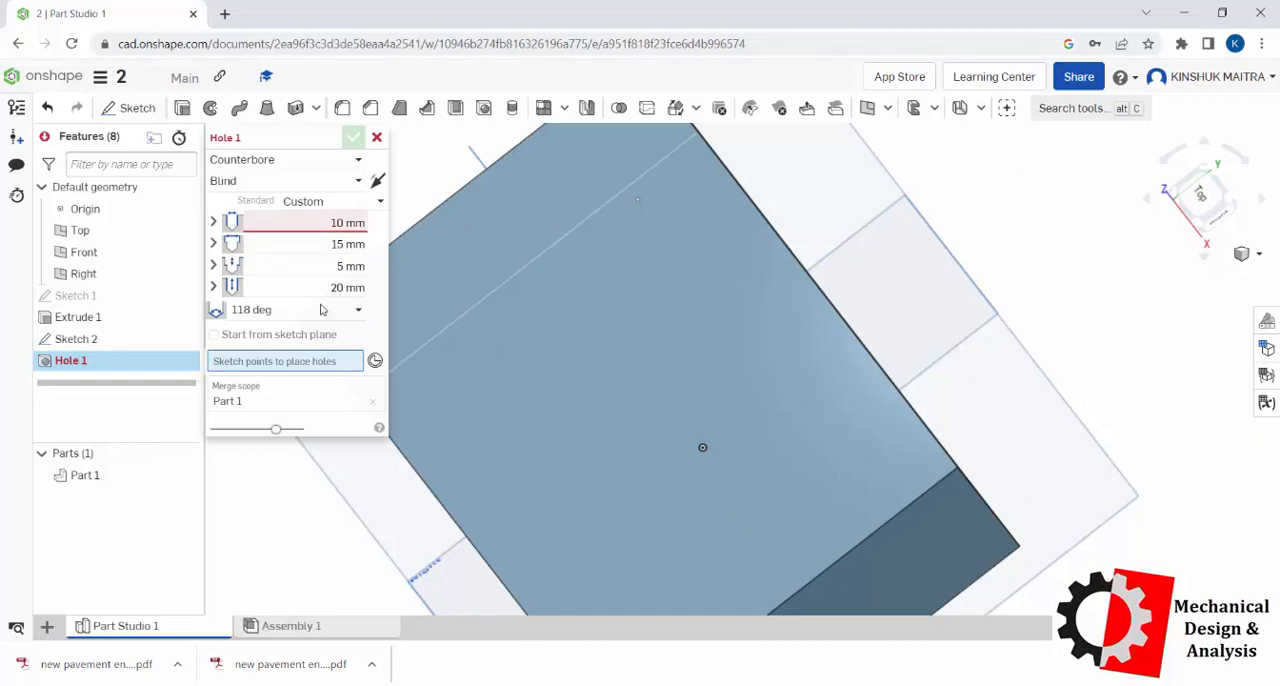
Step: Set the counterbored hole's depth to 25 mm
scroll(645, 214, "up", 3)
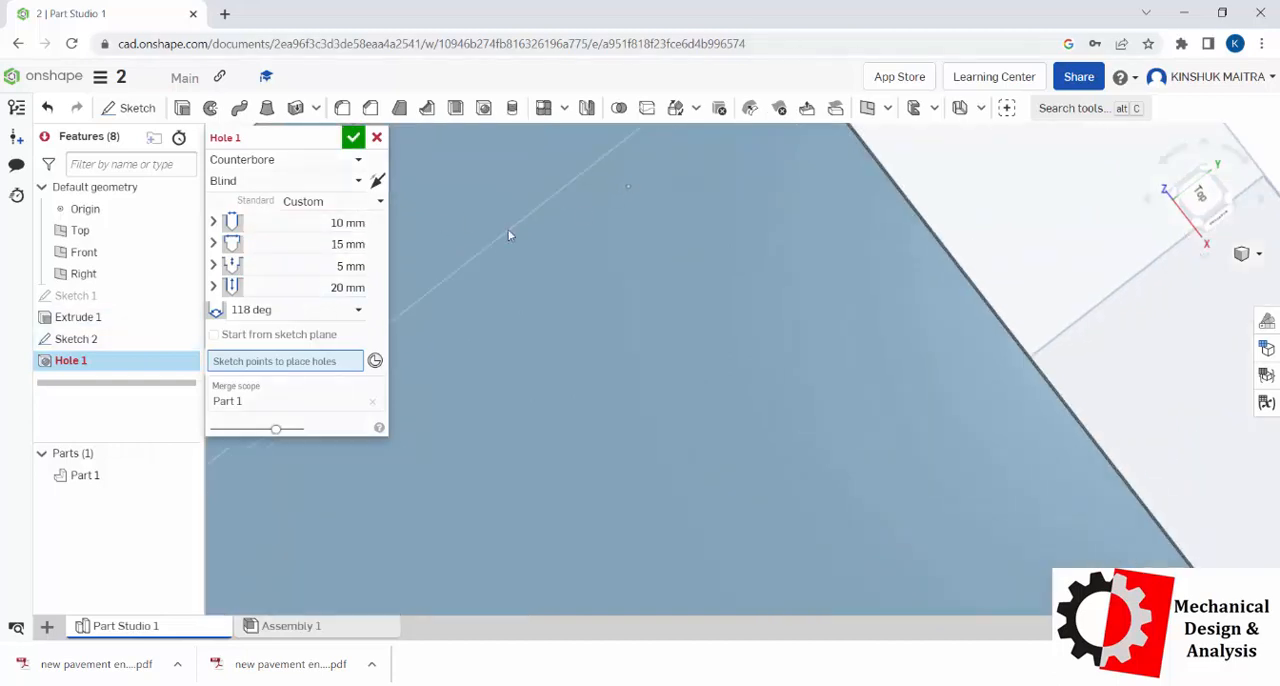
left_click(340, 287)
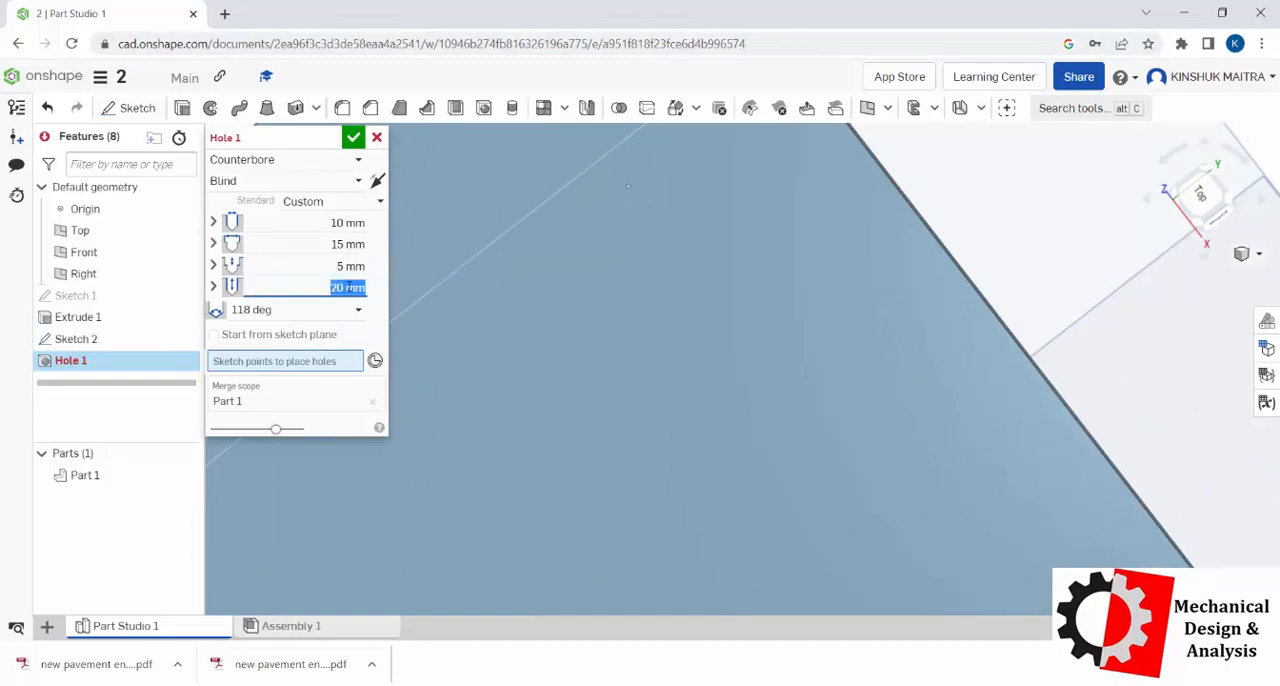
type("25")
key("Return")
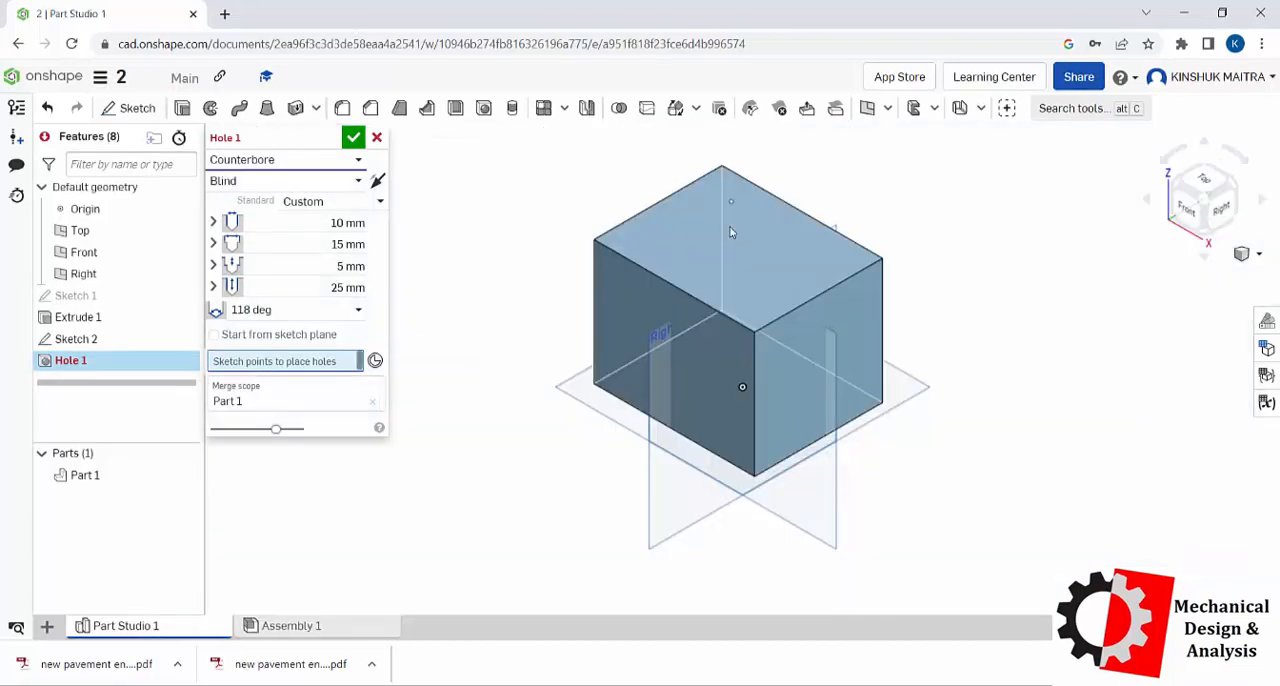
Step: Place the counterbored hole at the sketch point on the block's top face and accept it
left_click(729, 206)
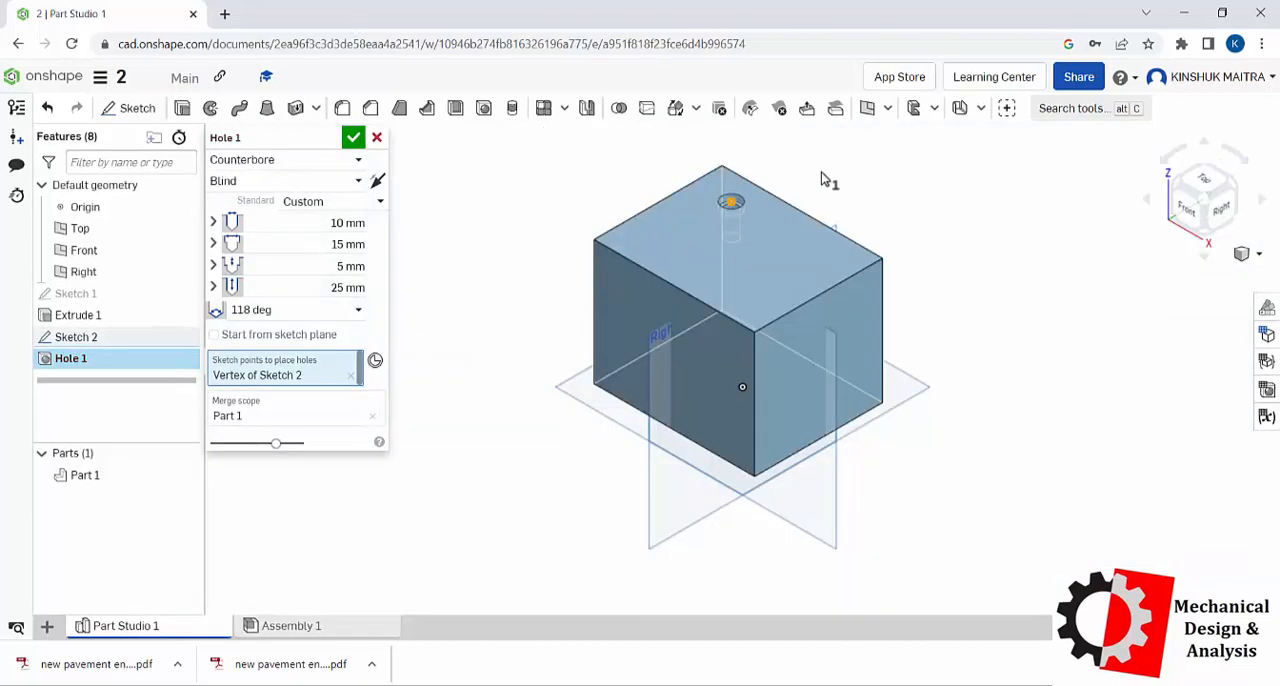
scroll(735, 190, "up", 4)
scroll(729, 234, "up", 3)
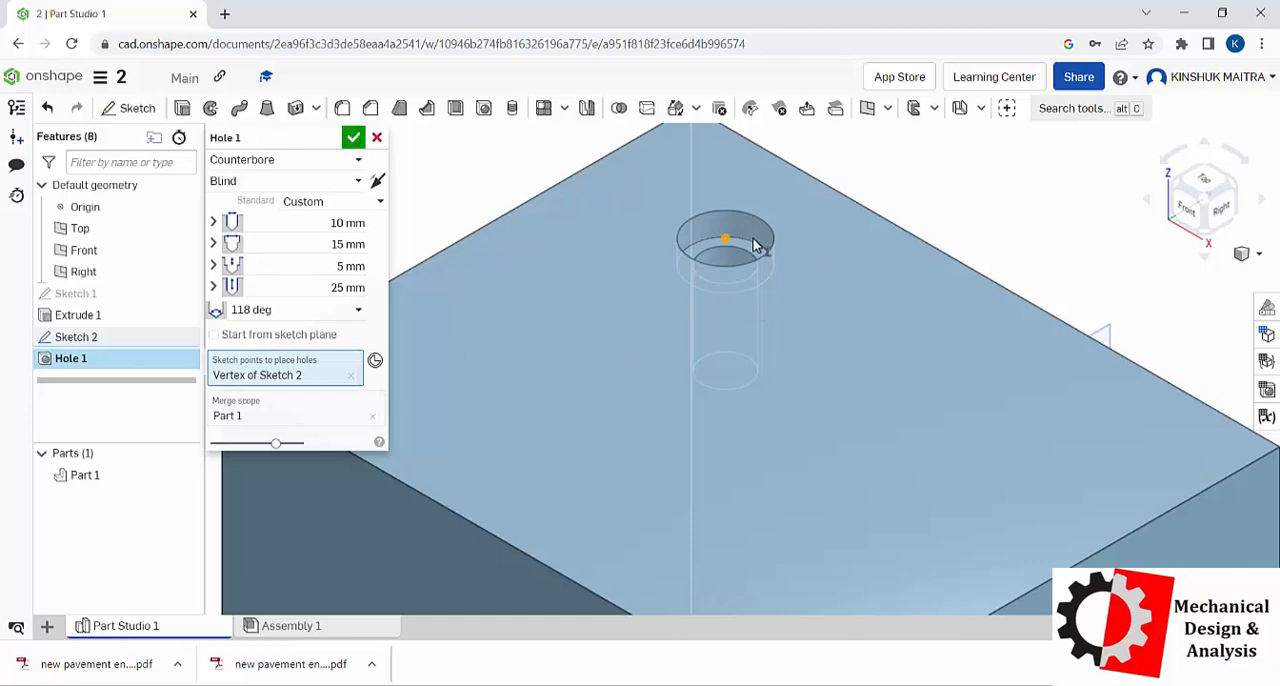
right_click_drag(757, 243, 748, 291)
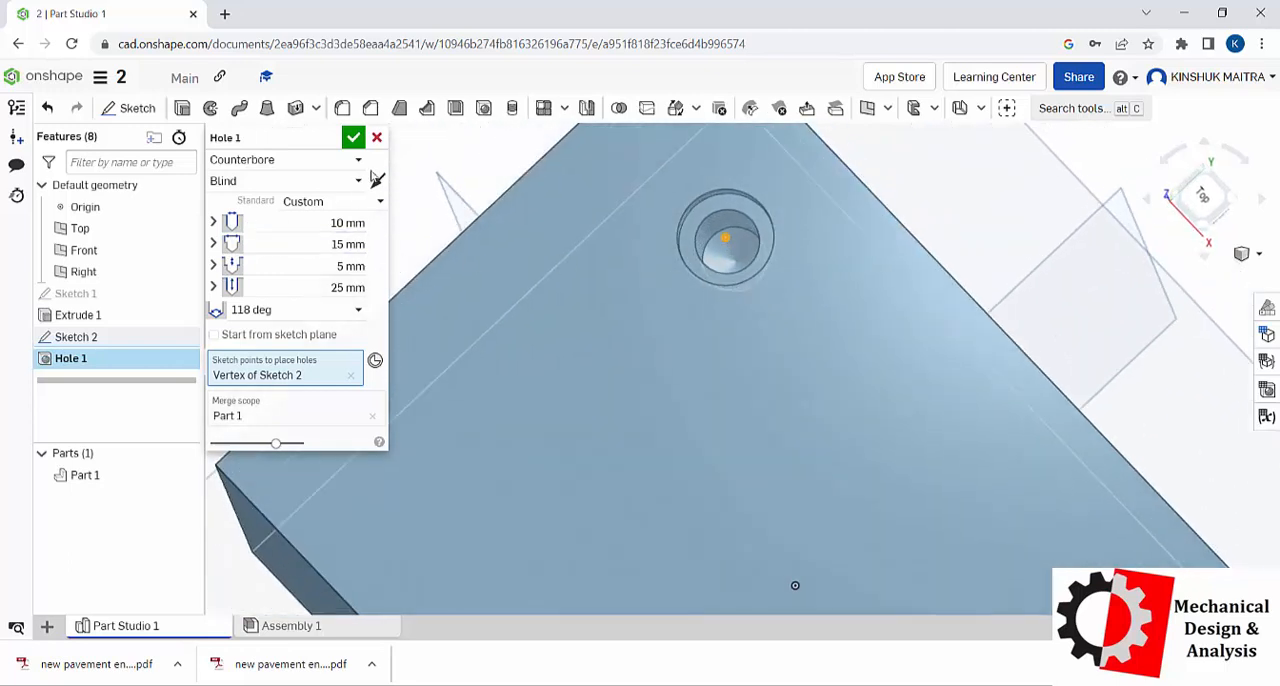
left_click(354, 139)
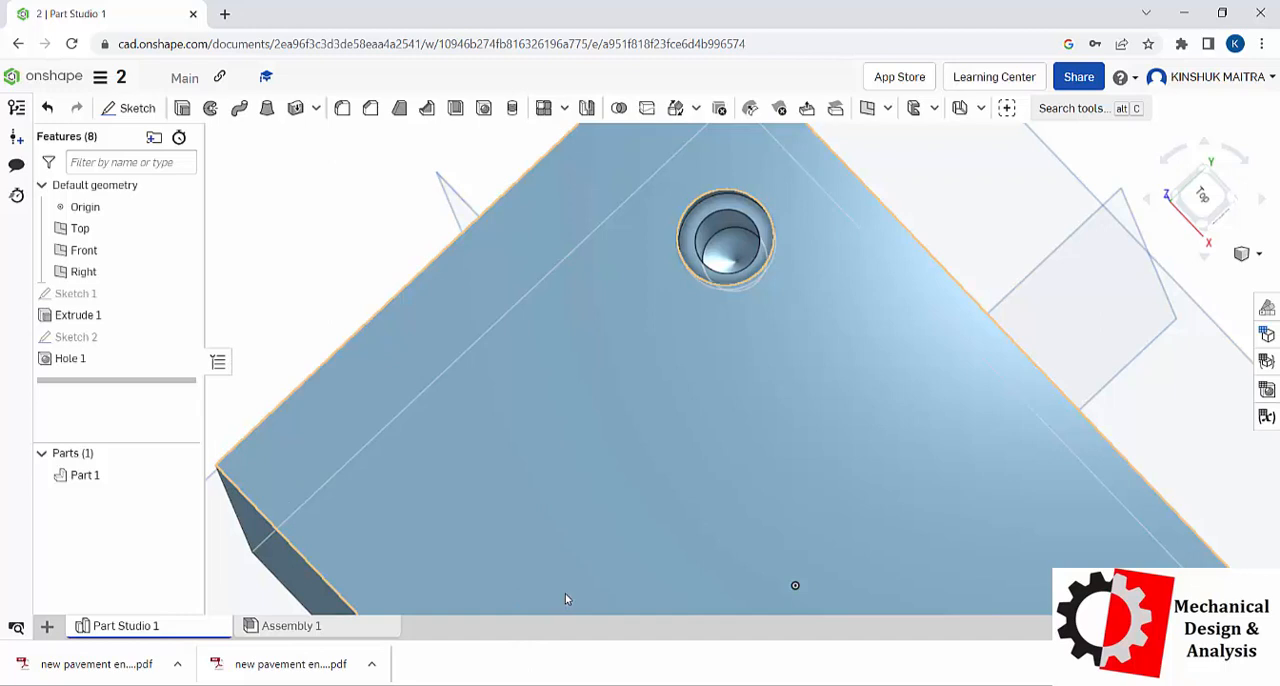
Step: Examine the counterbored hole in the block from above and from the side
left_click(990, 202)
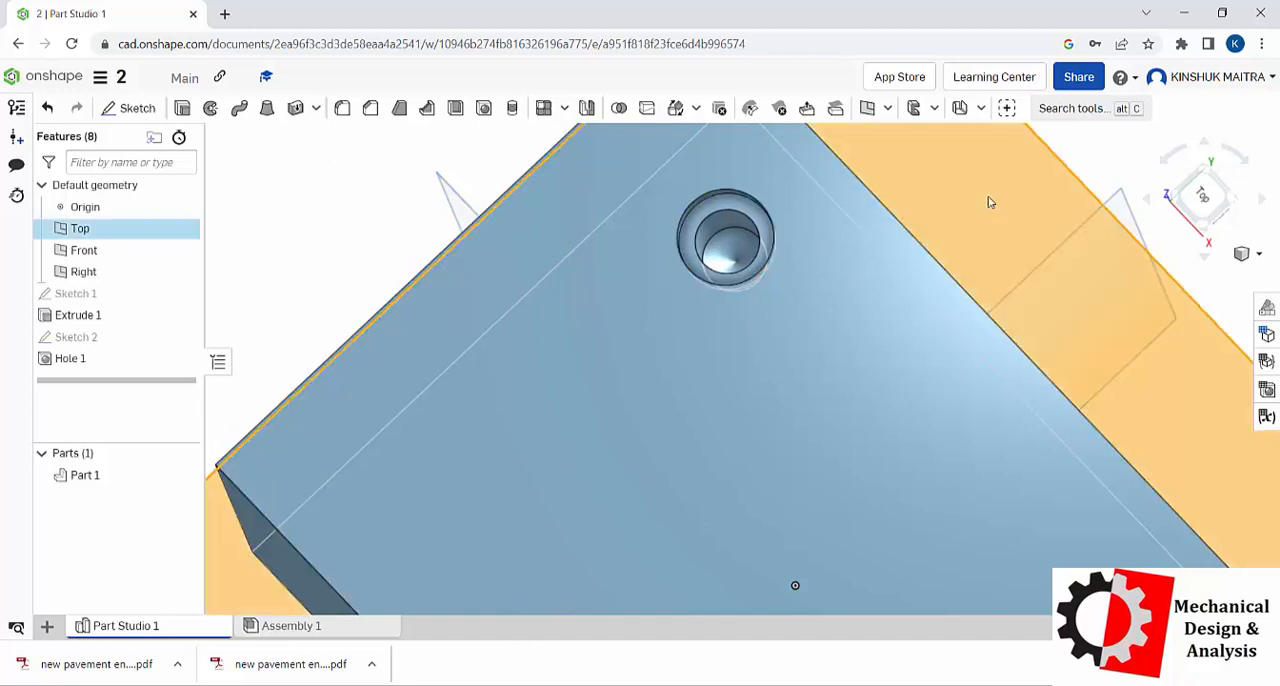
left_click(375, 150)
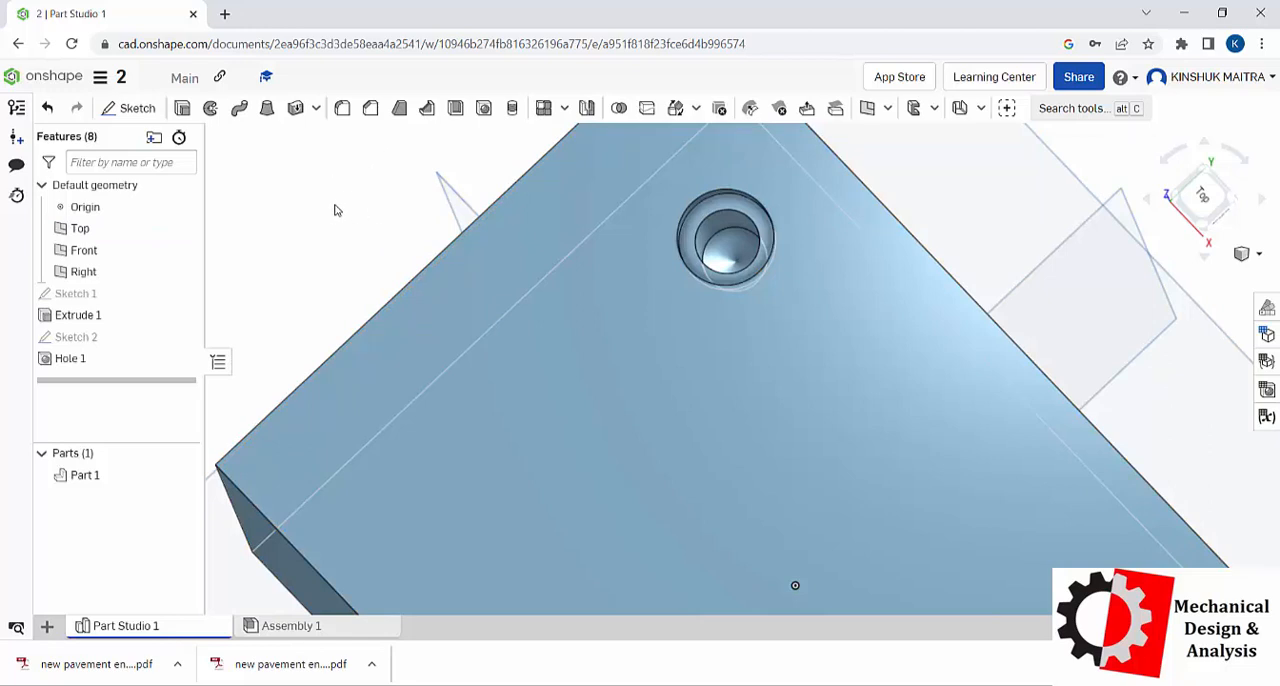
scroll(780, 212, "up", 3)
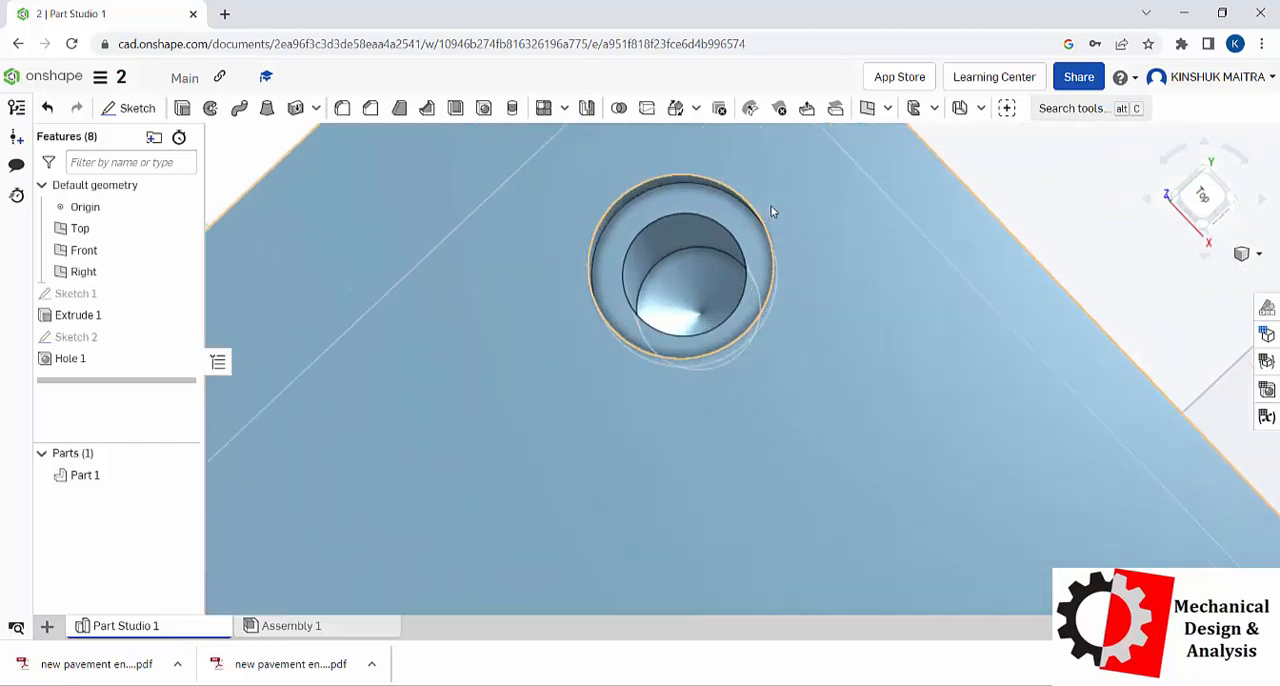
scroll(770, 212, "down", 4)
scroll(770, 212, "down", 2)
scroll(765, 210, "up", 3)
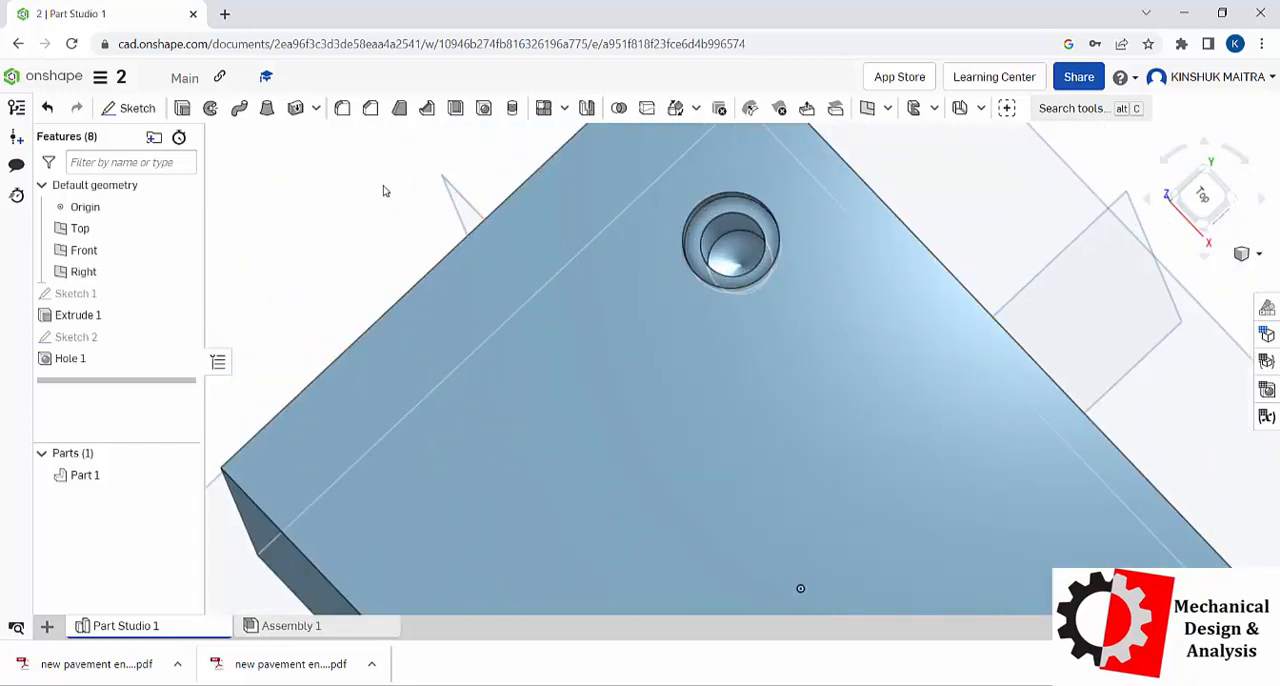
scroll(636, 233, "down", 2)
scroll(636, 233, "up", 3)
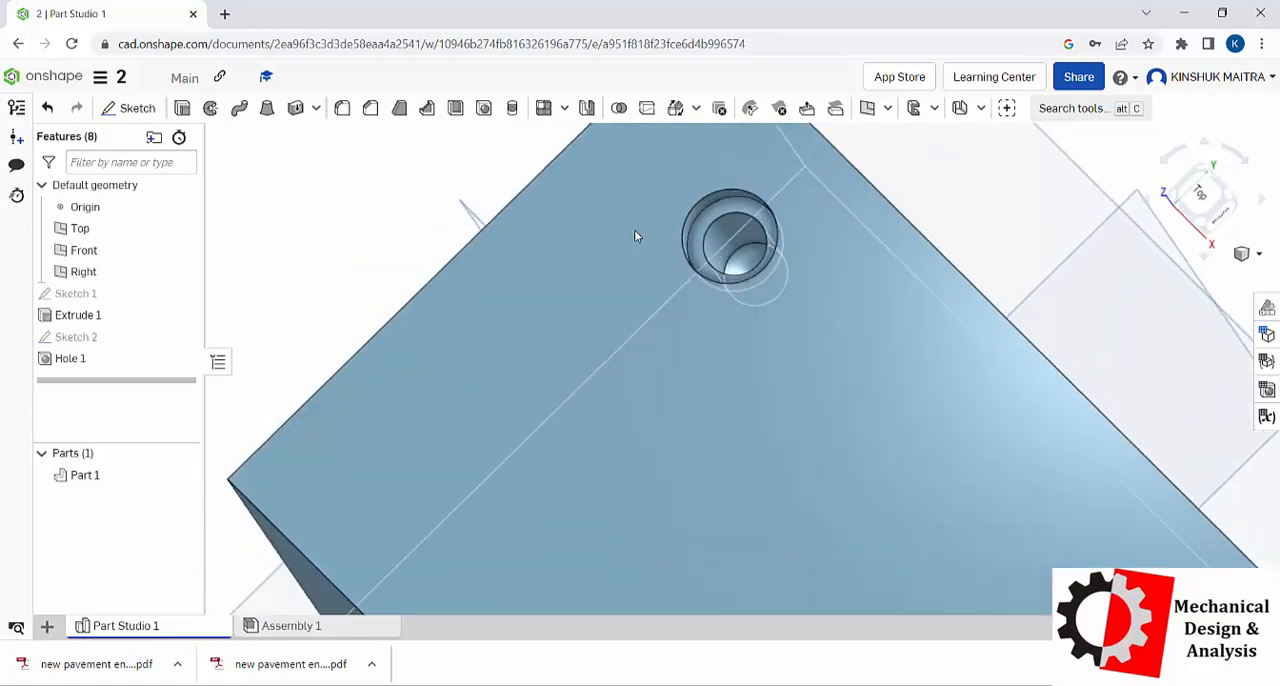
right_click_drag(635, 231, 616, 158)
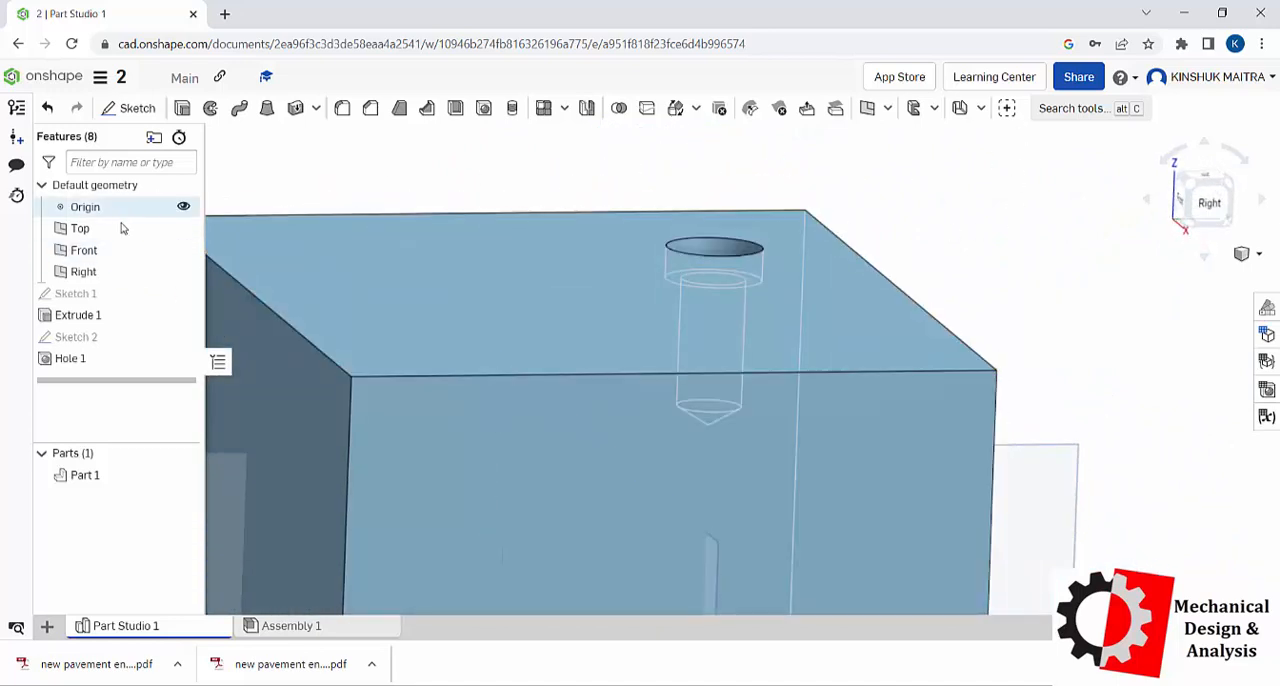
Step: Edit the hole, switch its style to Countersink and reselect the sketch point on the top face
double_click(70, 360)
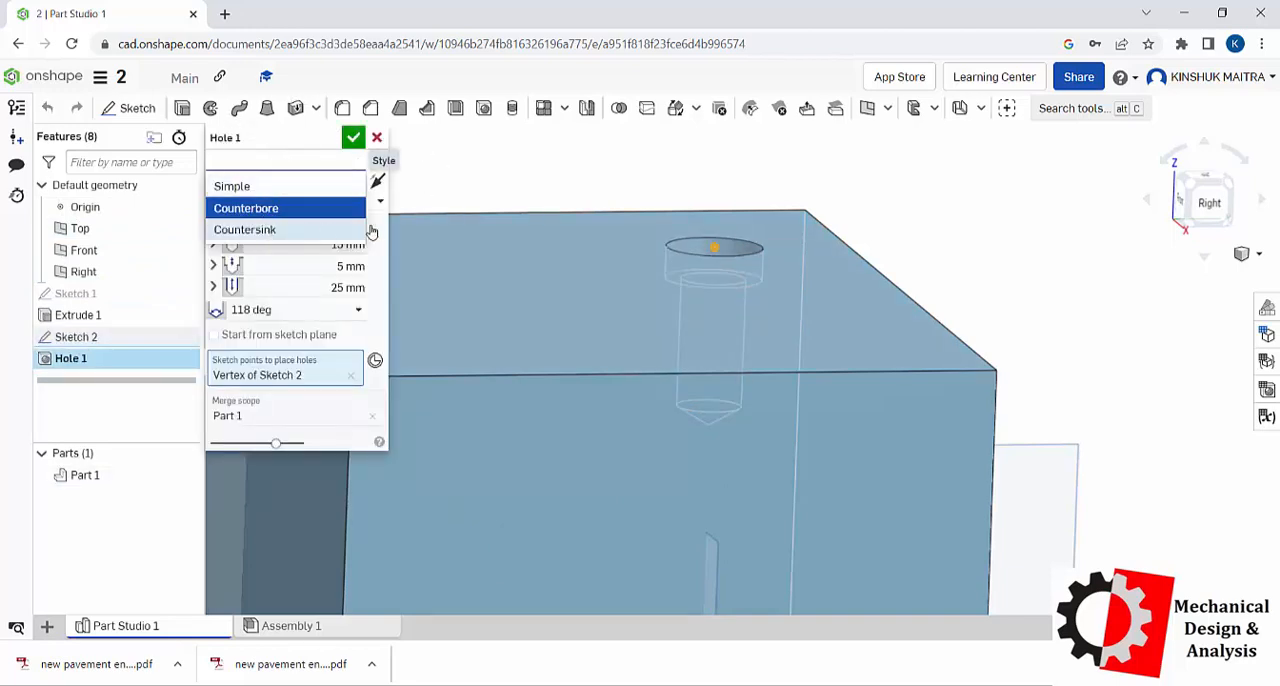
left_click(266, 230)
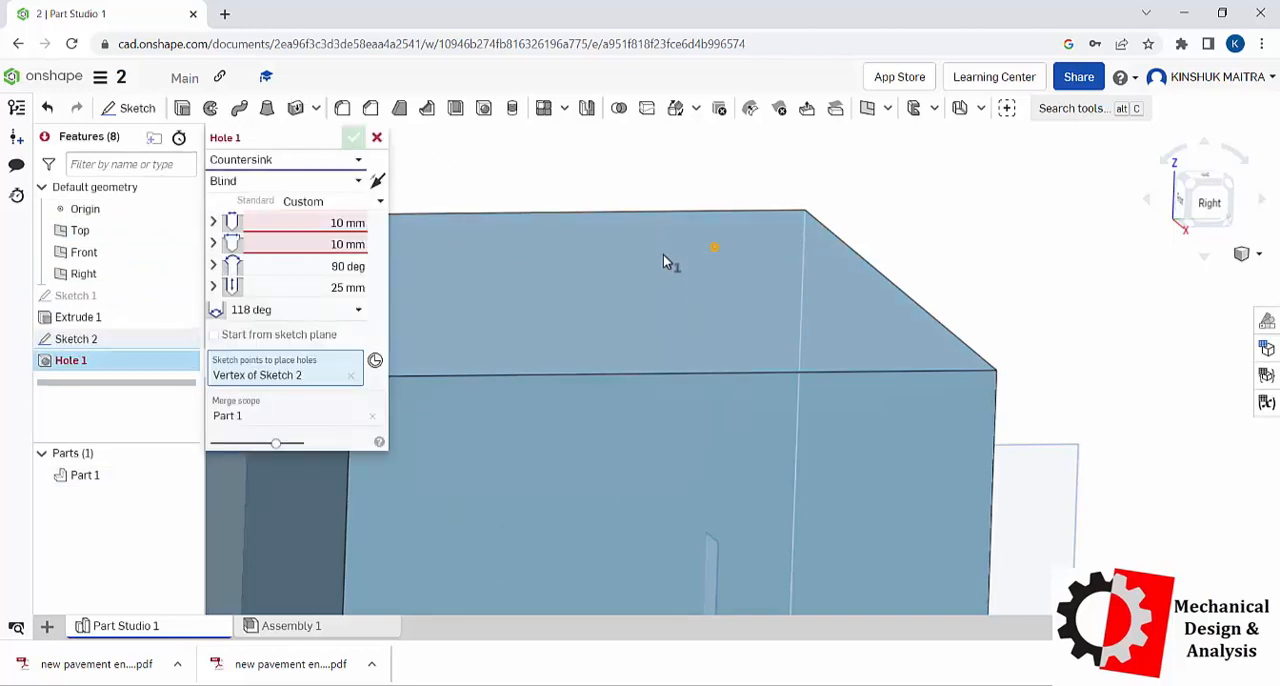
left_click(715, 249)
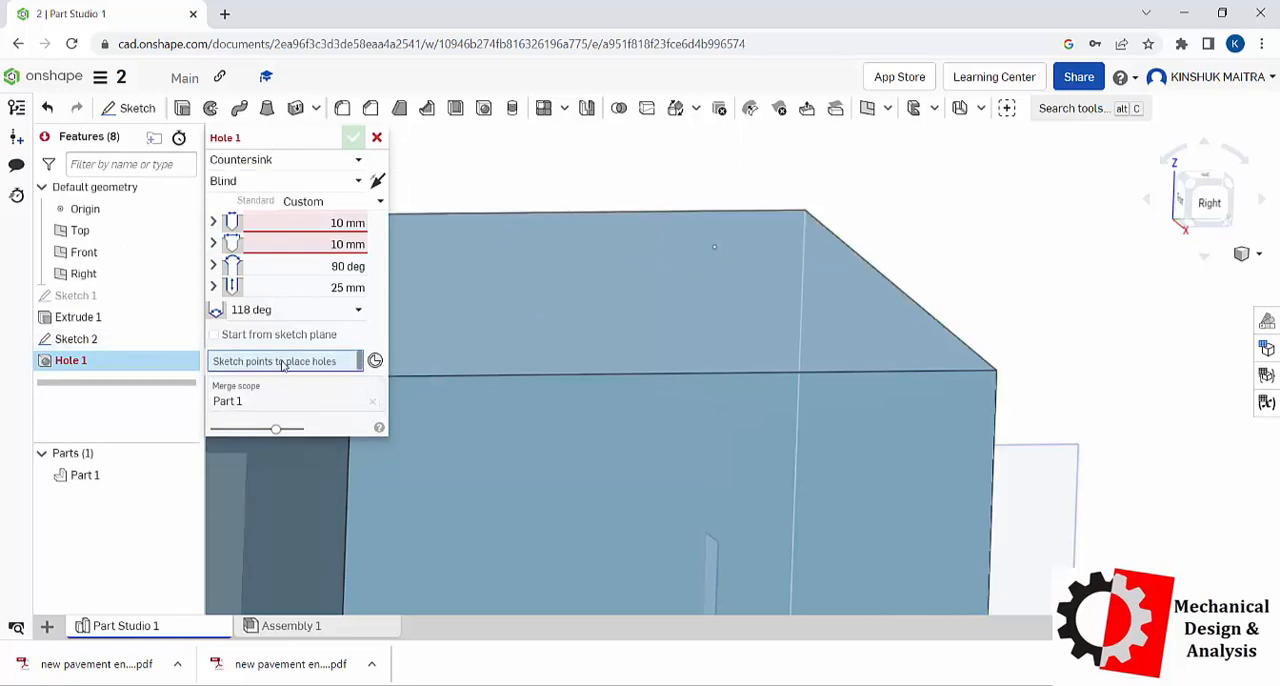
left_click(711, 250)
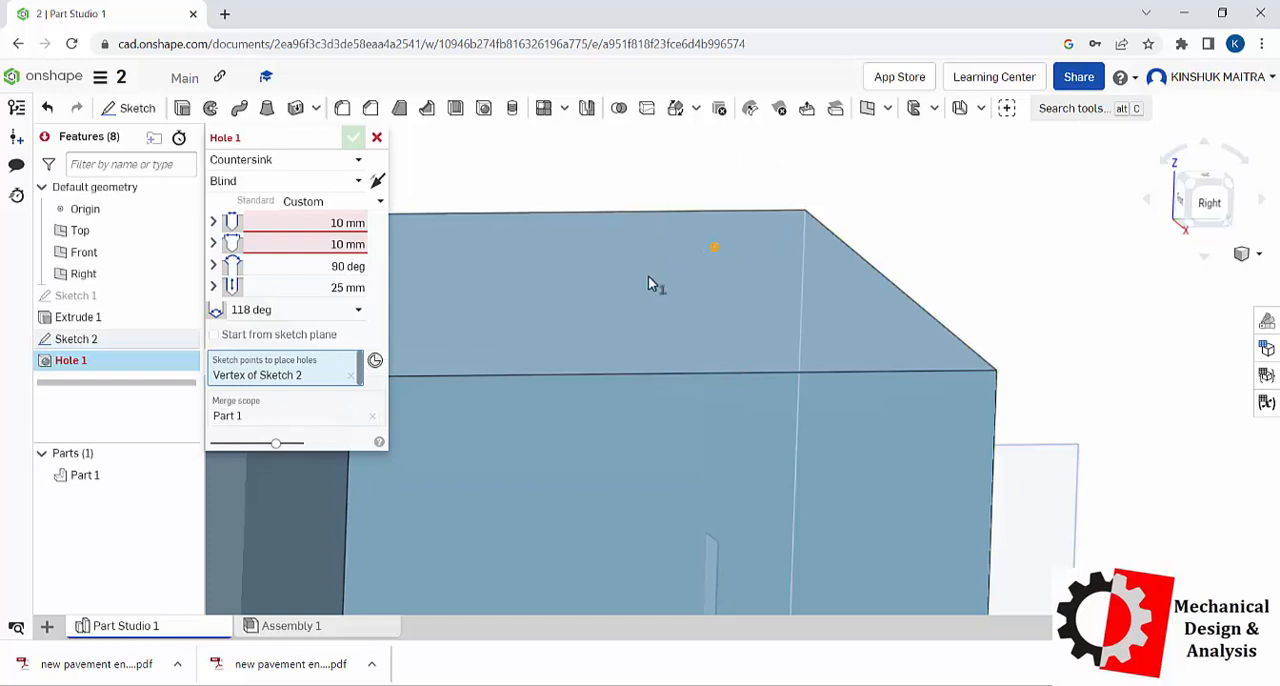
Step: Set the countersunk hole's diameter to 10 mm and its countersink diameter to 15 mm
left_click(348, 223)
type("1")
key("Tab")
type("15")
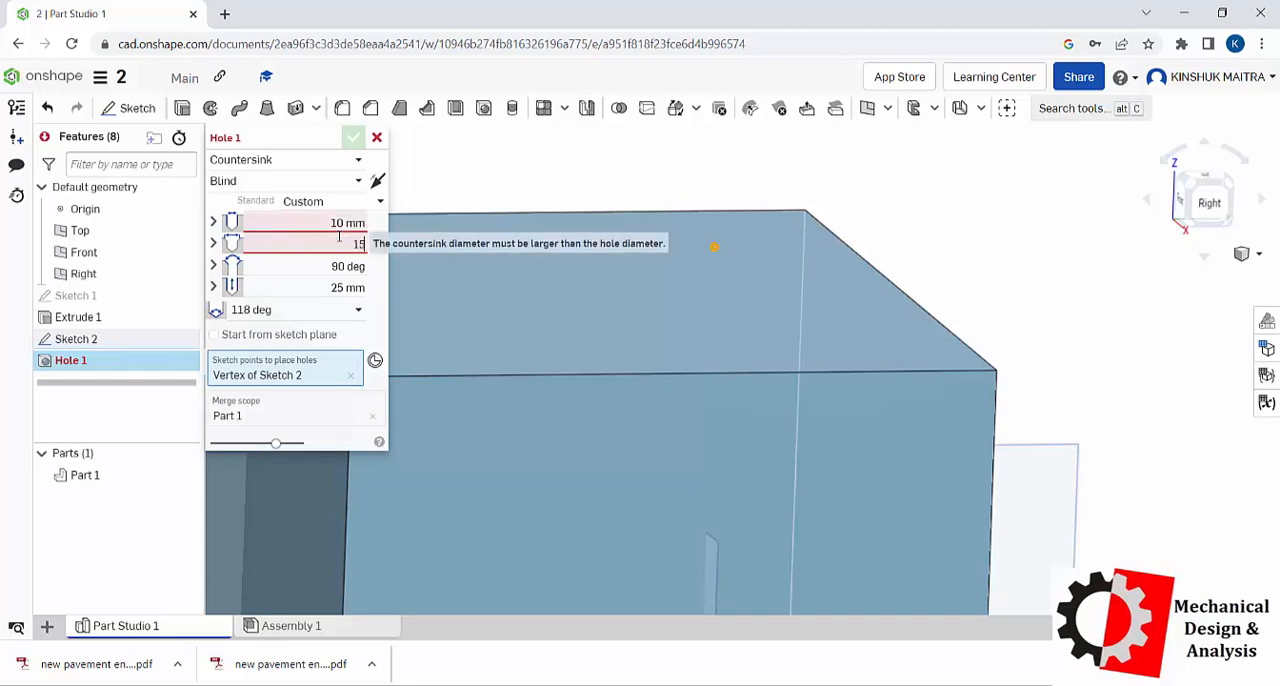
key("Return")
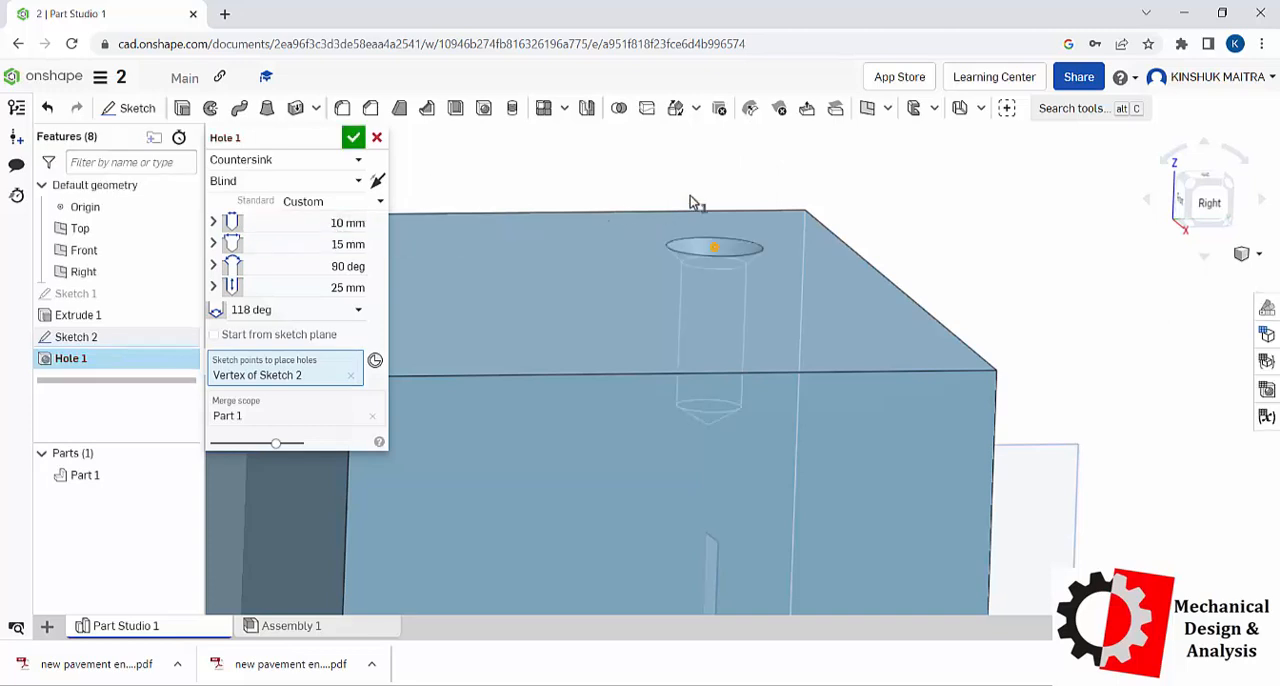
Step: Accept the countersunk hole in the block's top face
right_click_drag(684, 211, 679, 204)
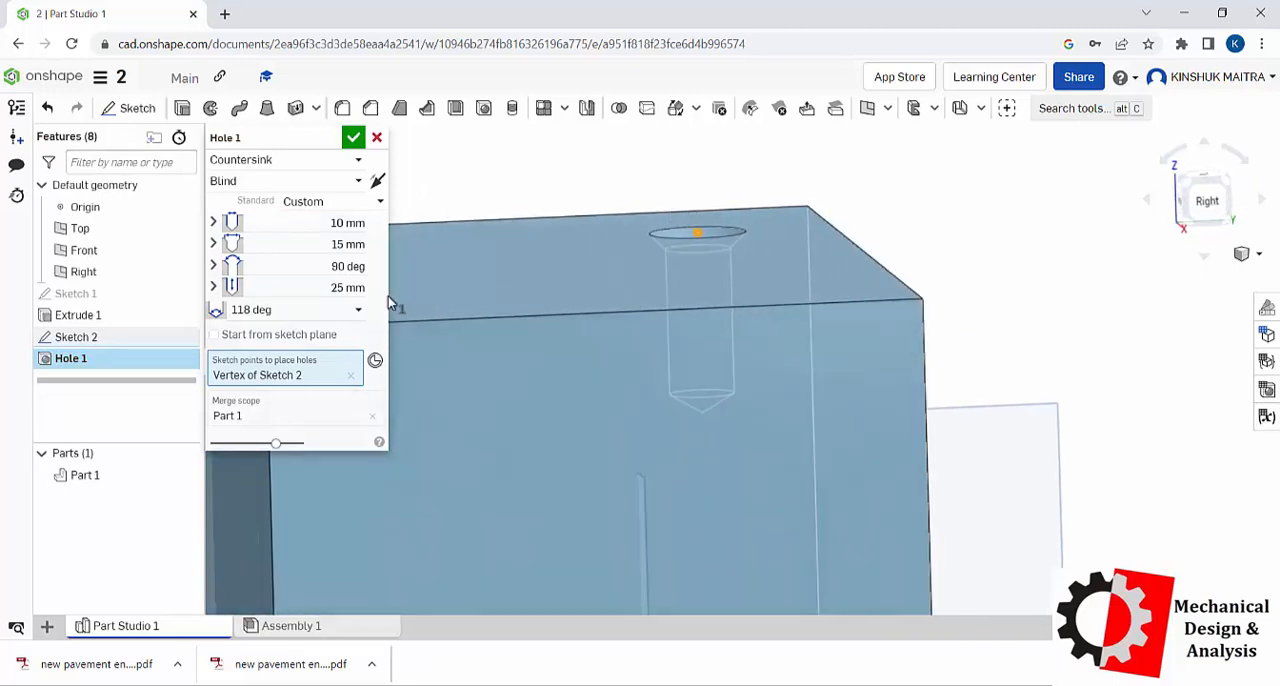
left_click(352, 138)
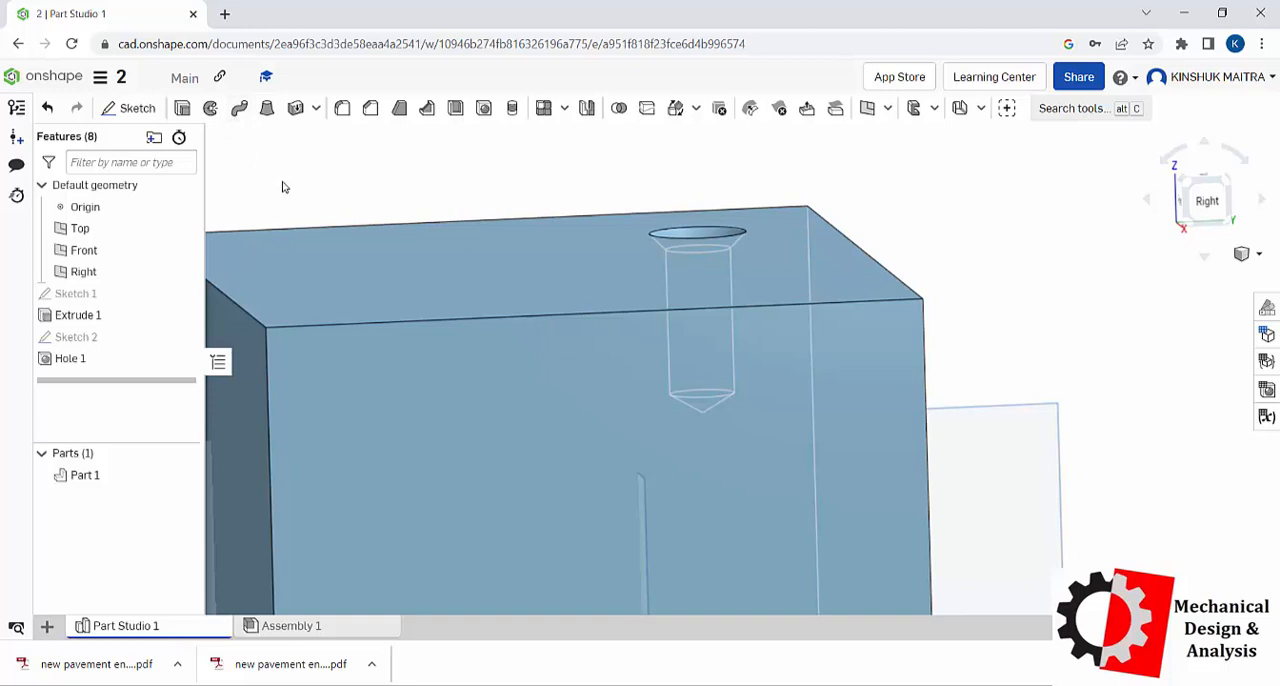
Step: Delete all modelled features from Sketch 1 through Hole 1, leaving only the default geometry
left_click(100, 293)
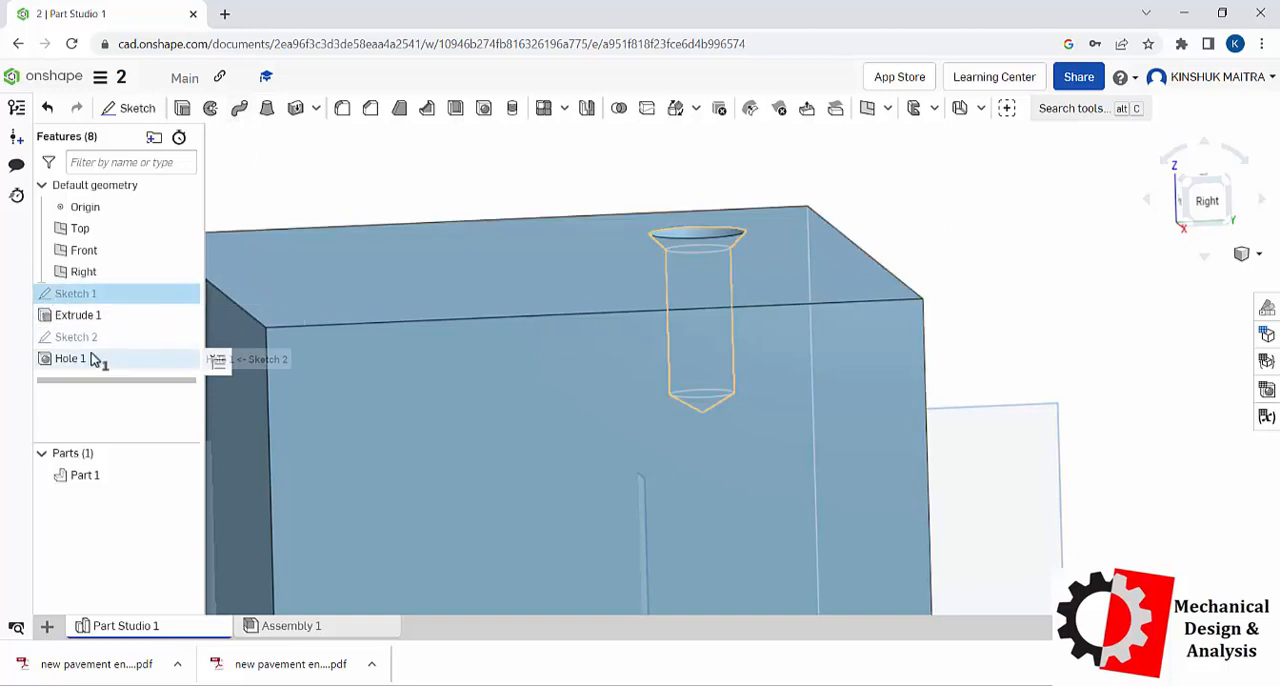
left_click(95, 361, "shift")
right_click(95, 361)
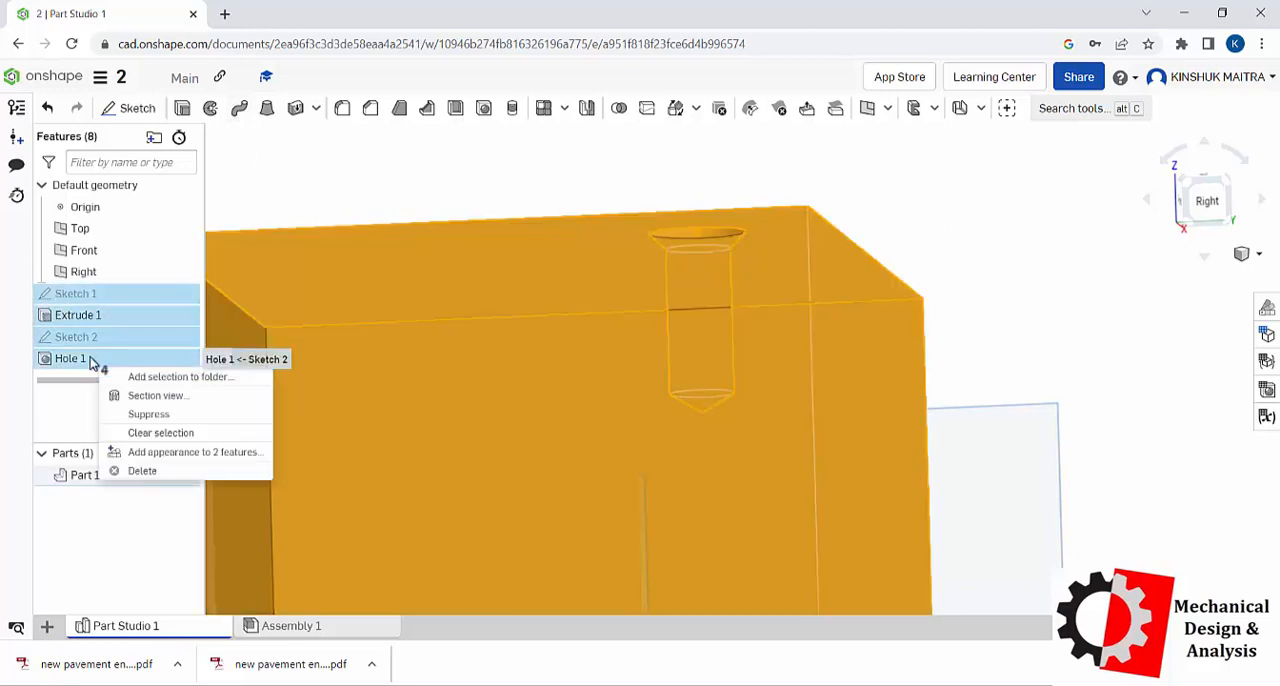
left_click(148, 470)
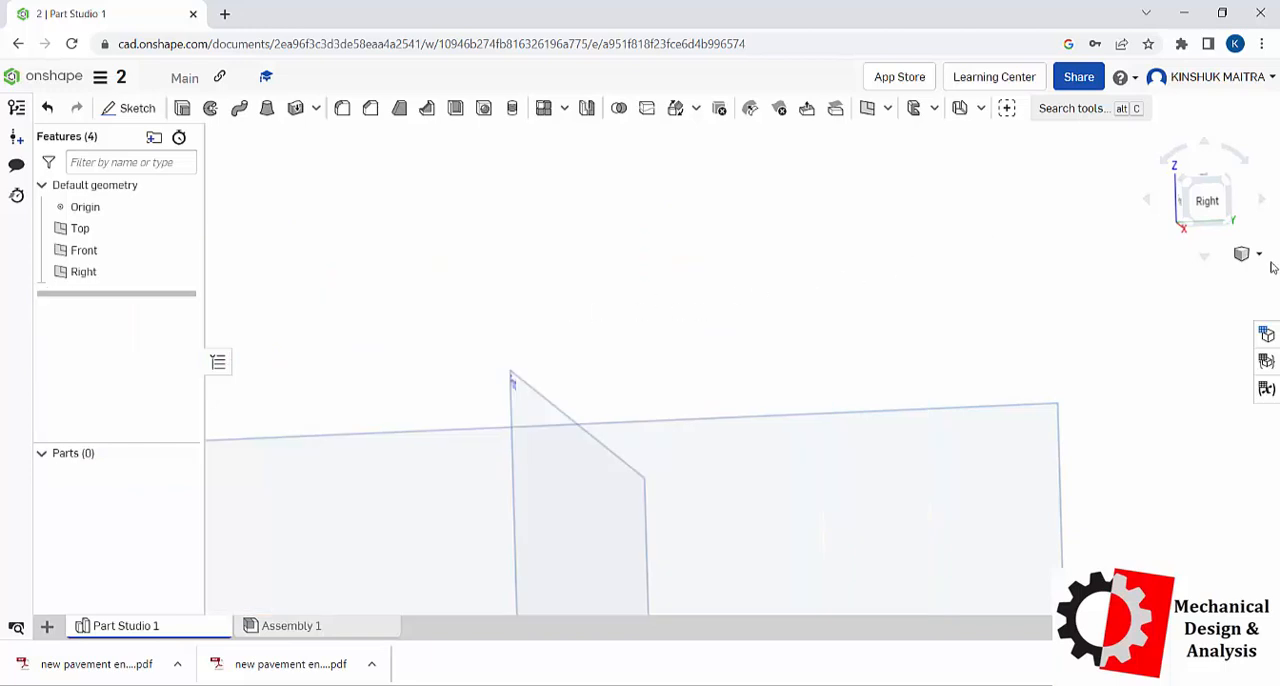
Step: Sketch a corner rectangle about 108 mm by 101 mm around the origin on the Top plane and accept the sketch
left_click(1252, 254)
left_click(1220, 277)
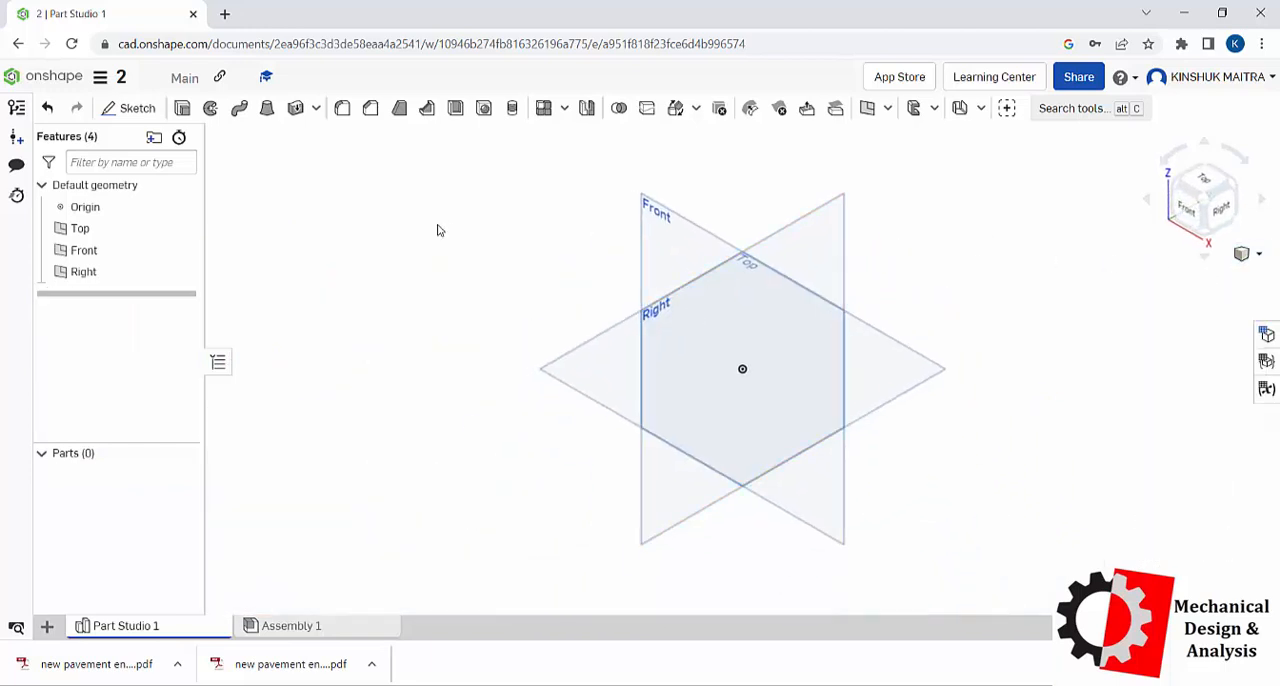
left_click(139, 109)
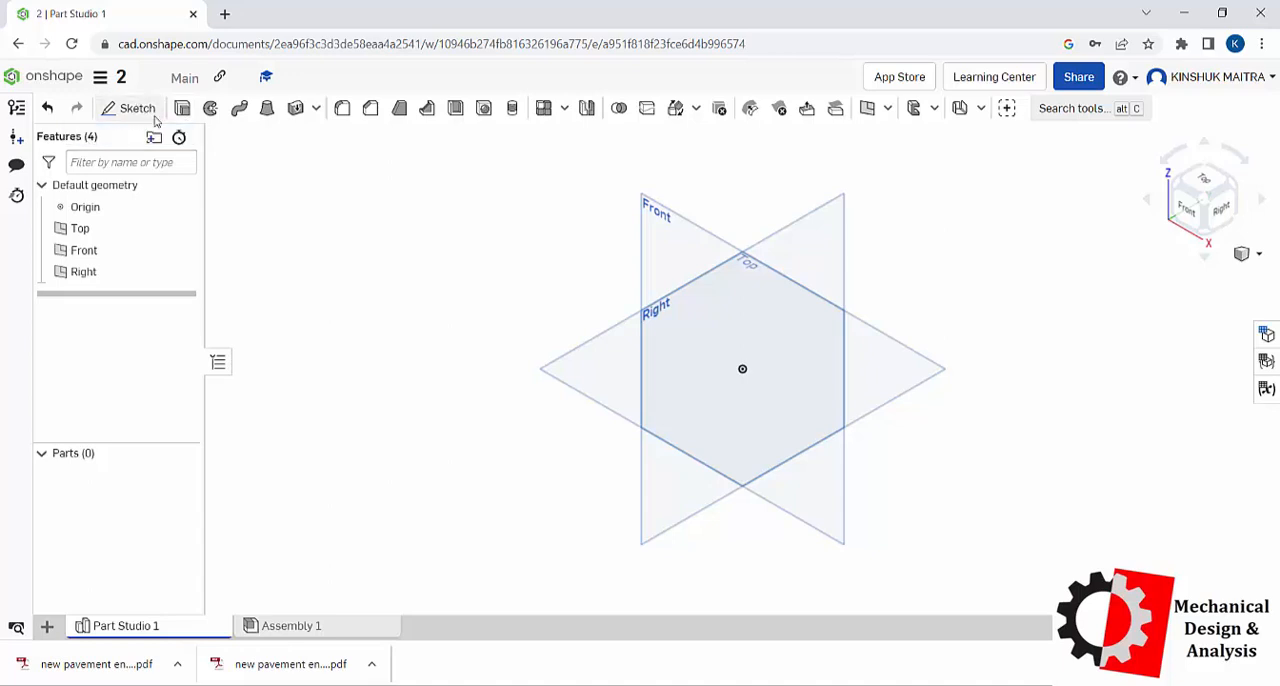
left_click(377, 138)
key("shift+s")
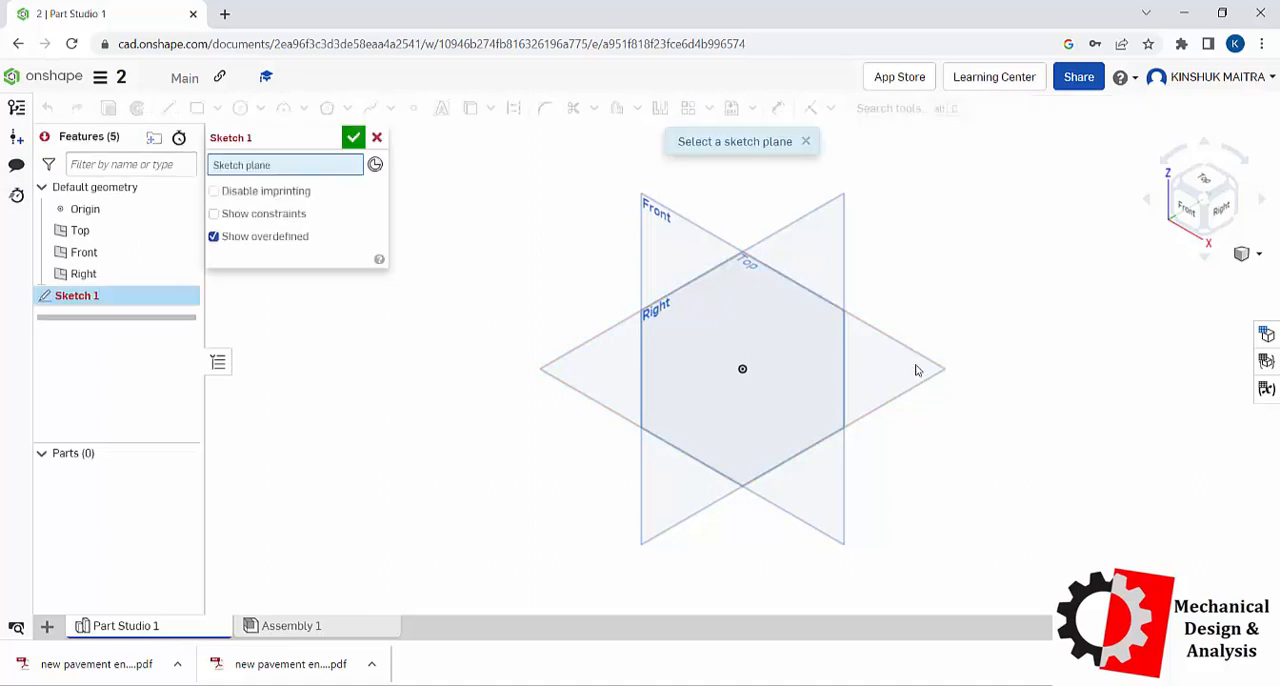
left_click(917, 369)
right_click(389, 364)
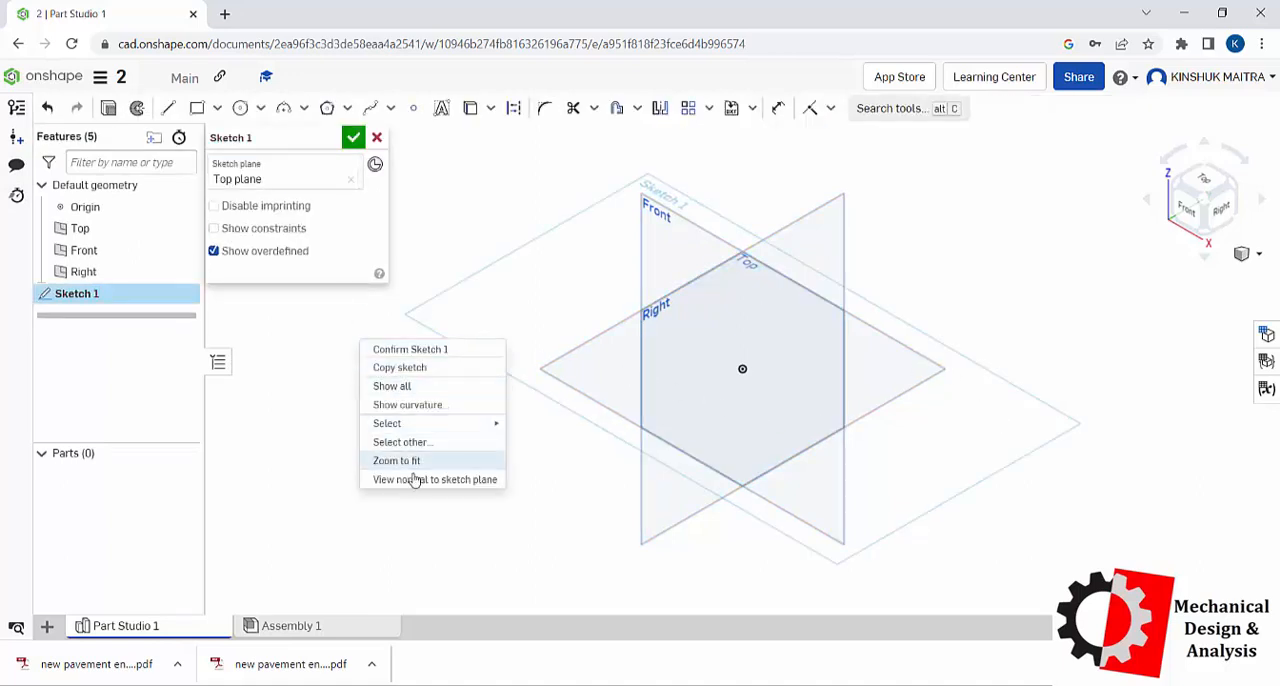
left_click(414, 477)
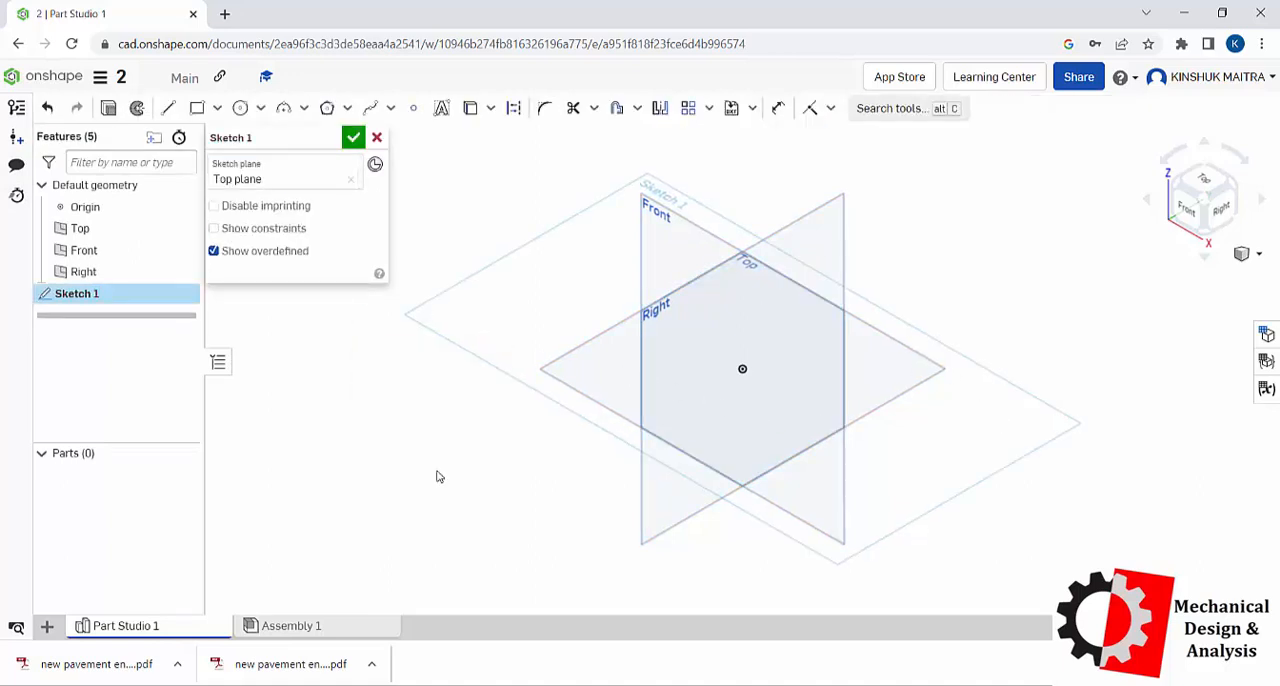
left_click(197, 108)
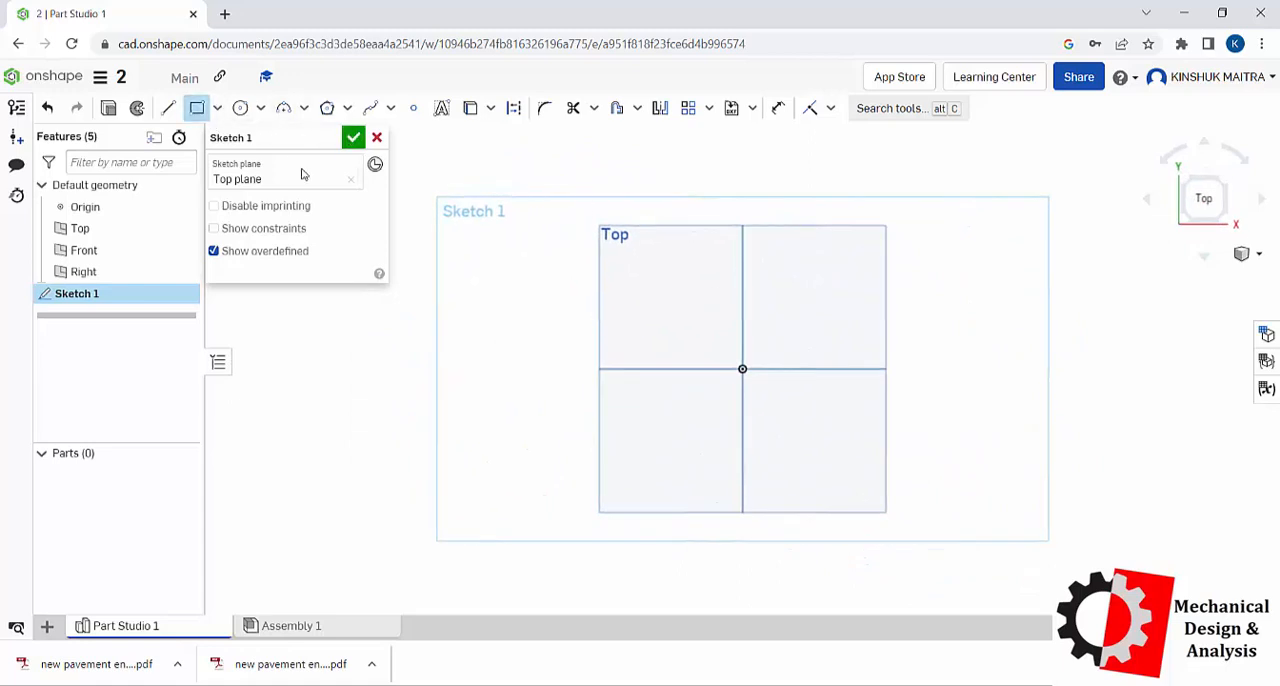
left_click(640, 276)
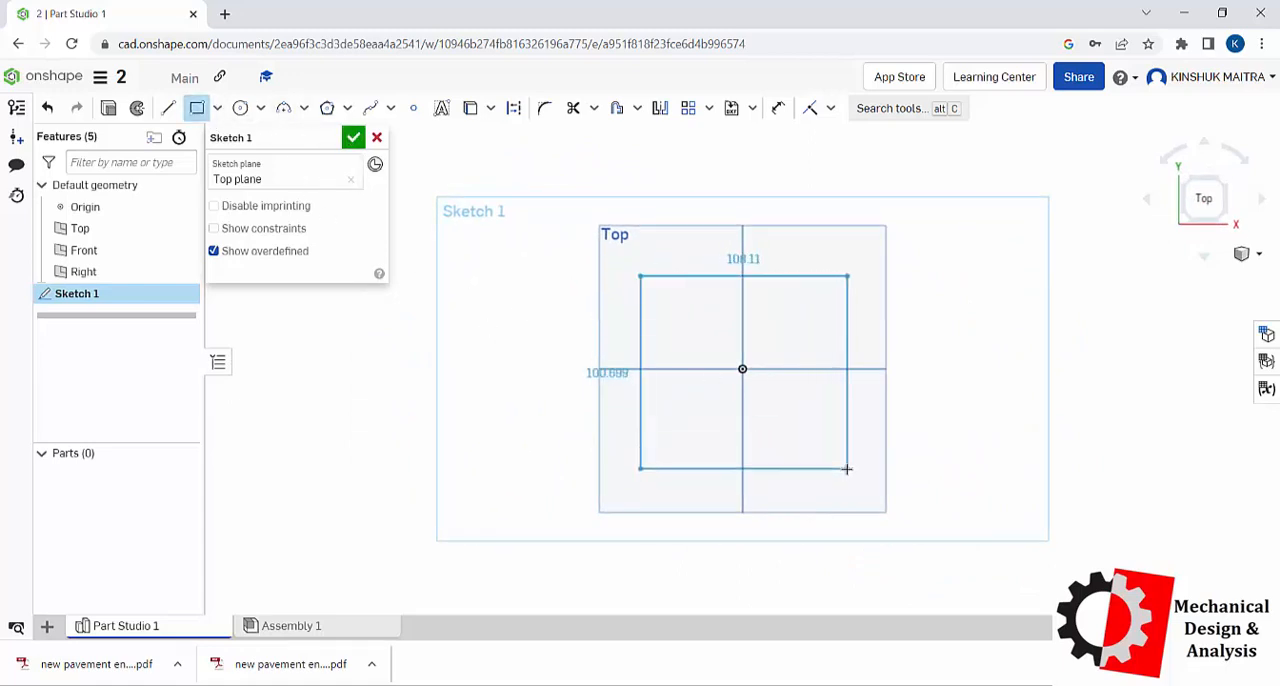
left_click(848, 468)
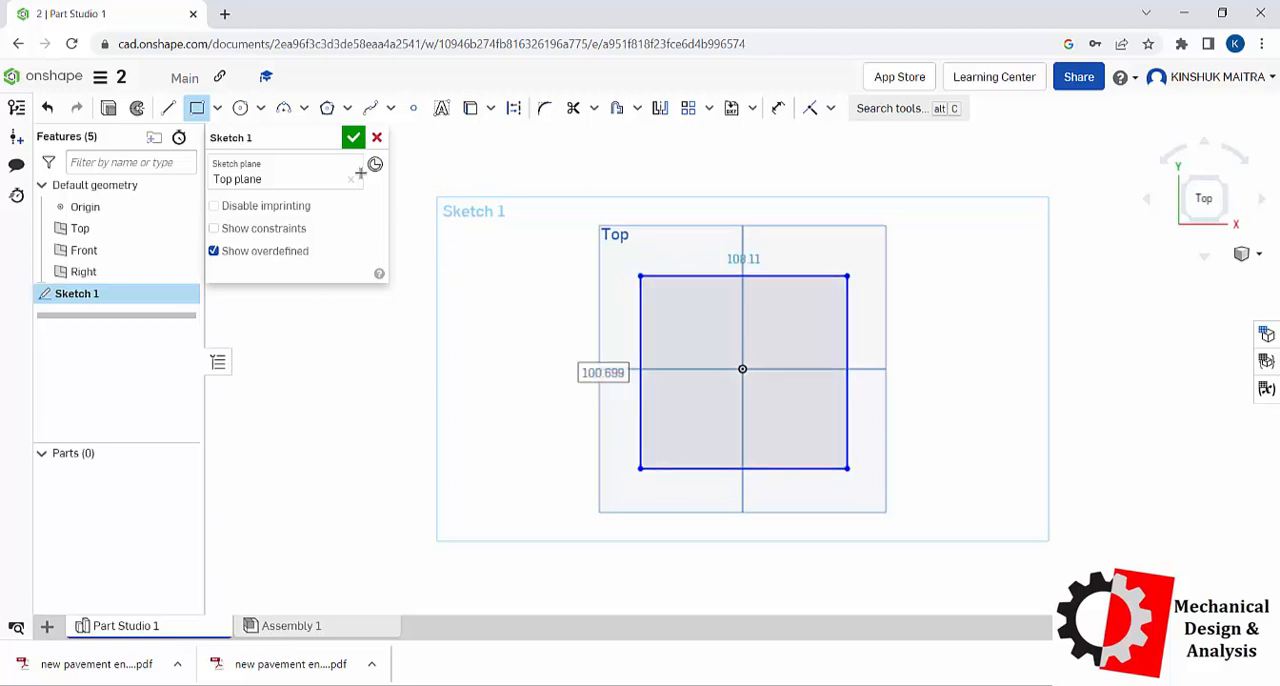
left_click(353, 137)
Step: Create a plane offset 50 mm above the Top plane
right_click_drag(557, 345, 519, 245)
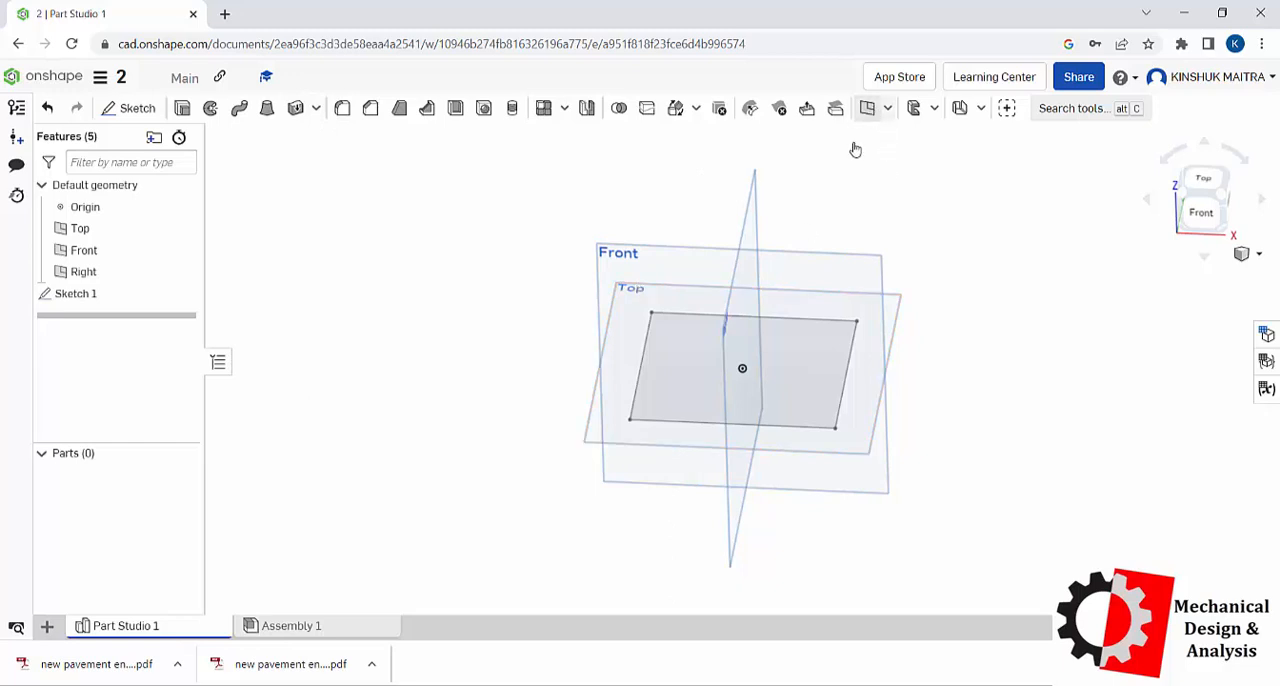
left_click(867, 108)
left_click(667, 289)
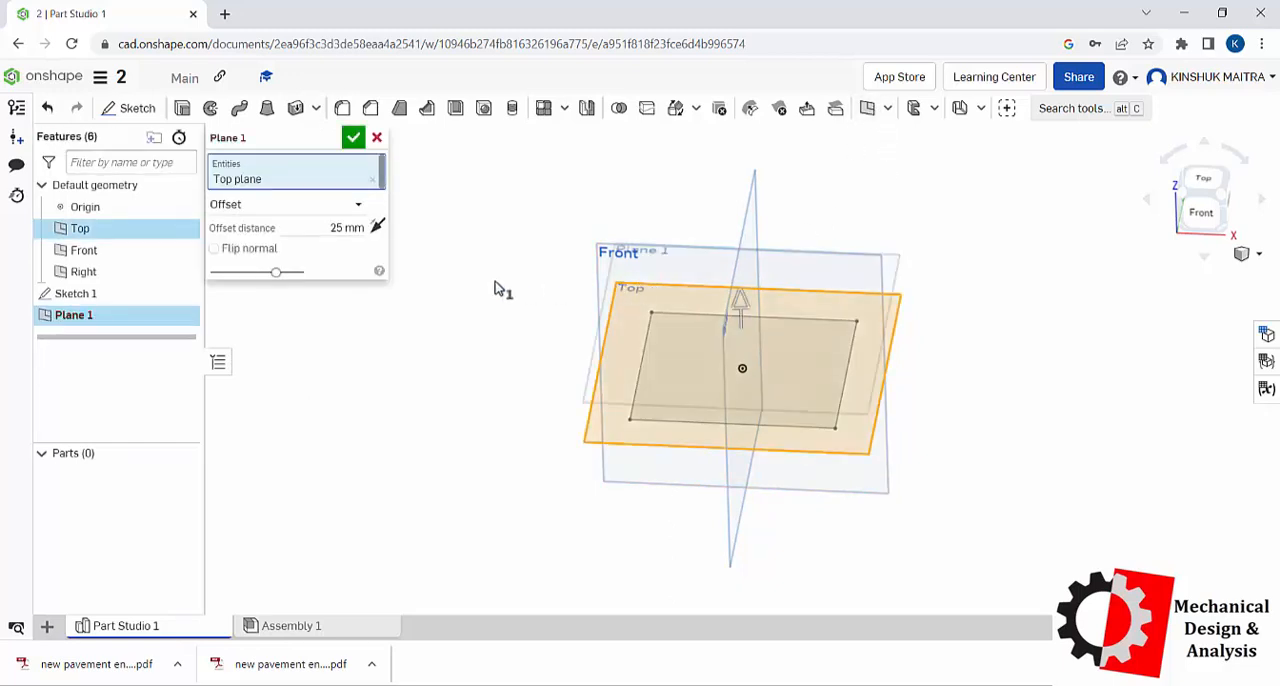
left_click(340, 228)
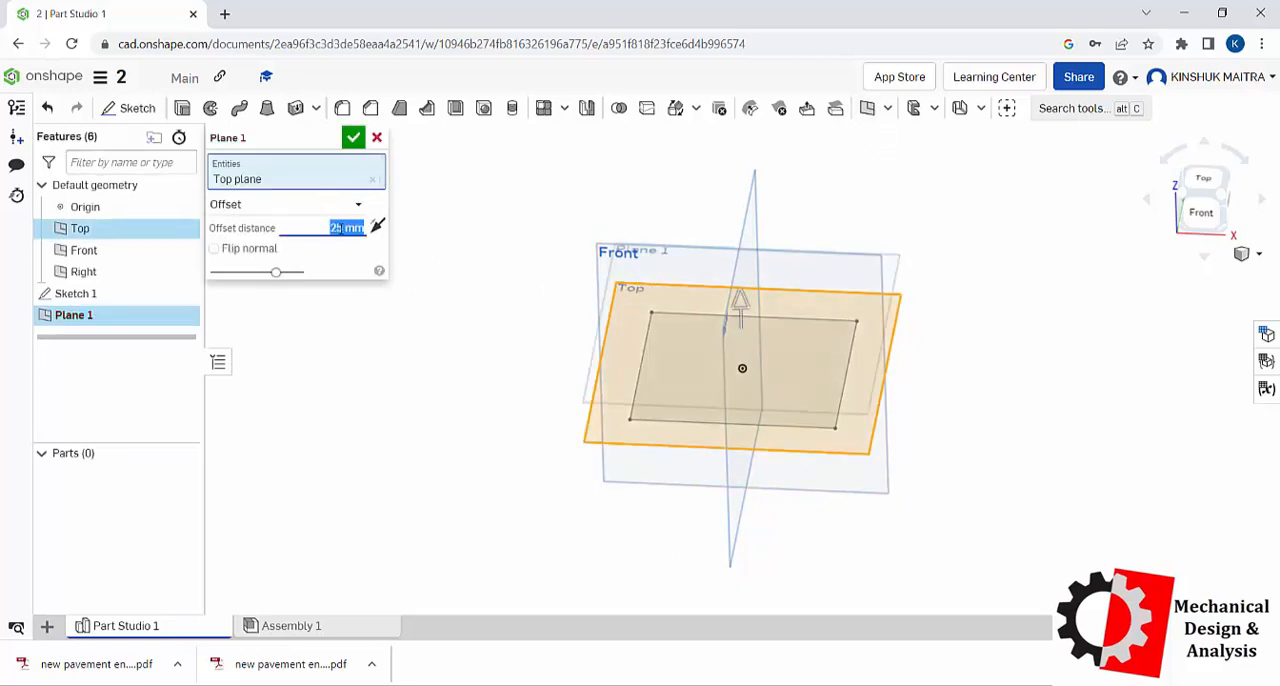
type("50")
key("Return")
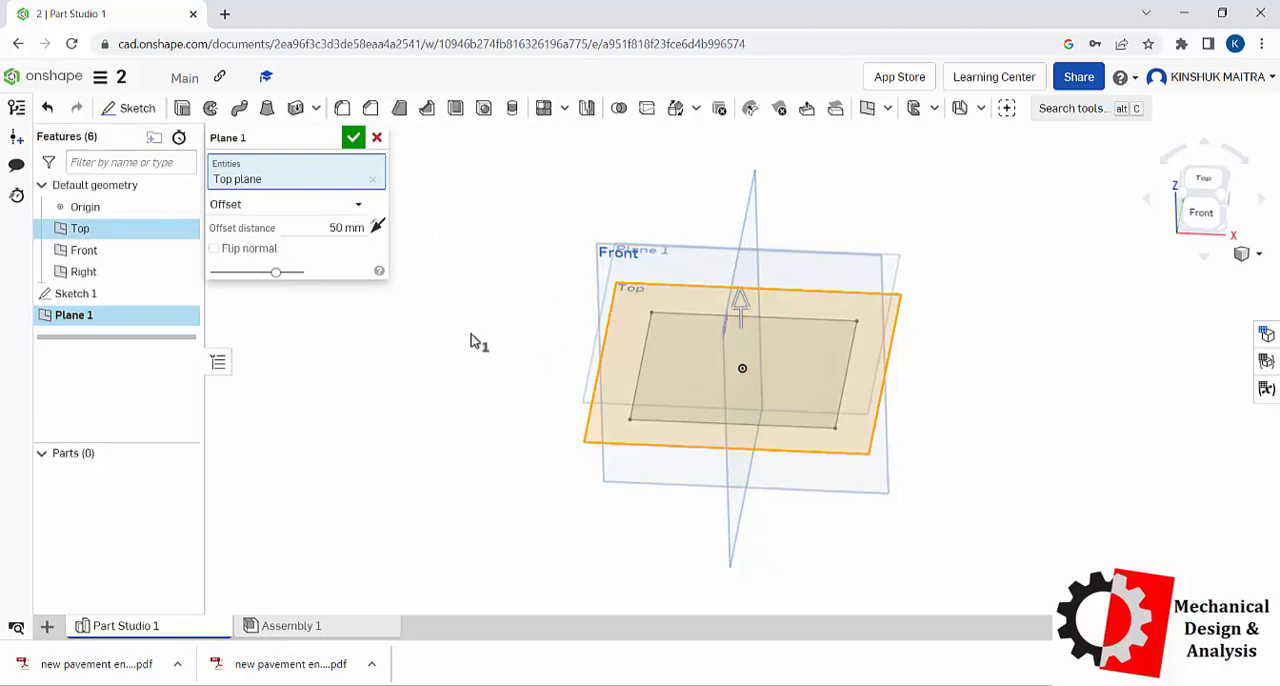
left_click(354, 139)
Step: Sketch a closed triangle on Plane 1 with a base about 132 mm long and sides about 146 mm and 144 mm
left_click(645, 213)
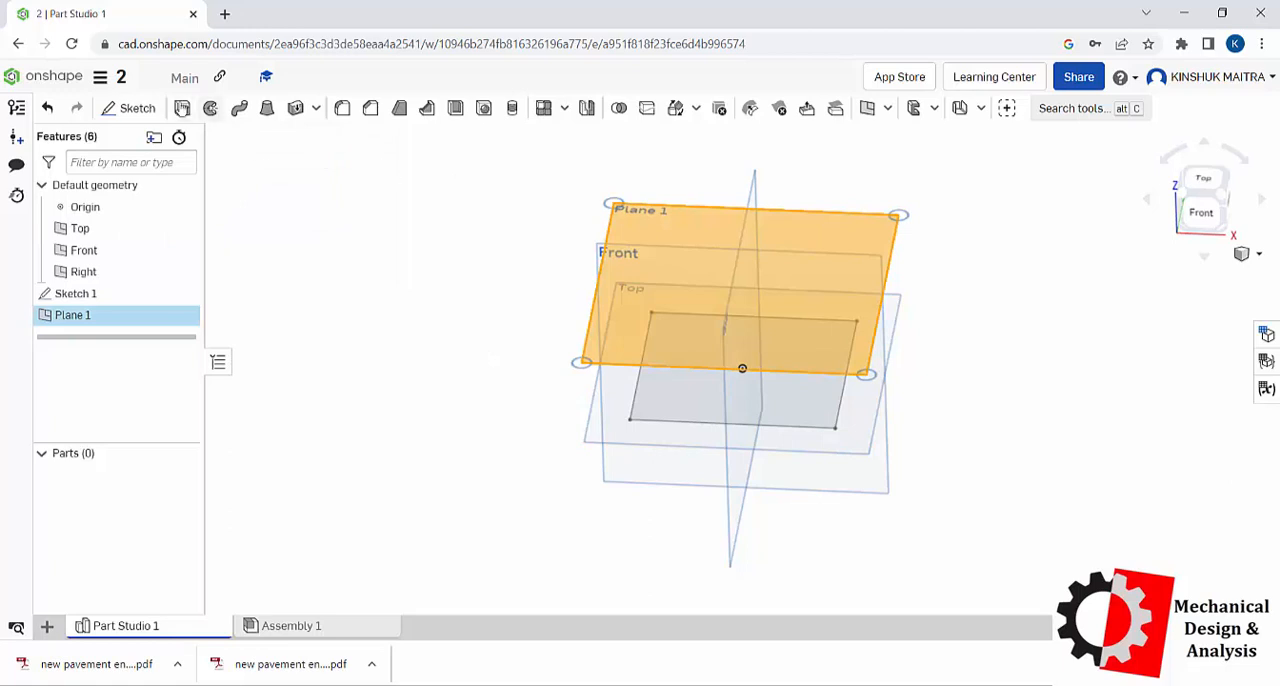
left_click(137, 108)
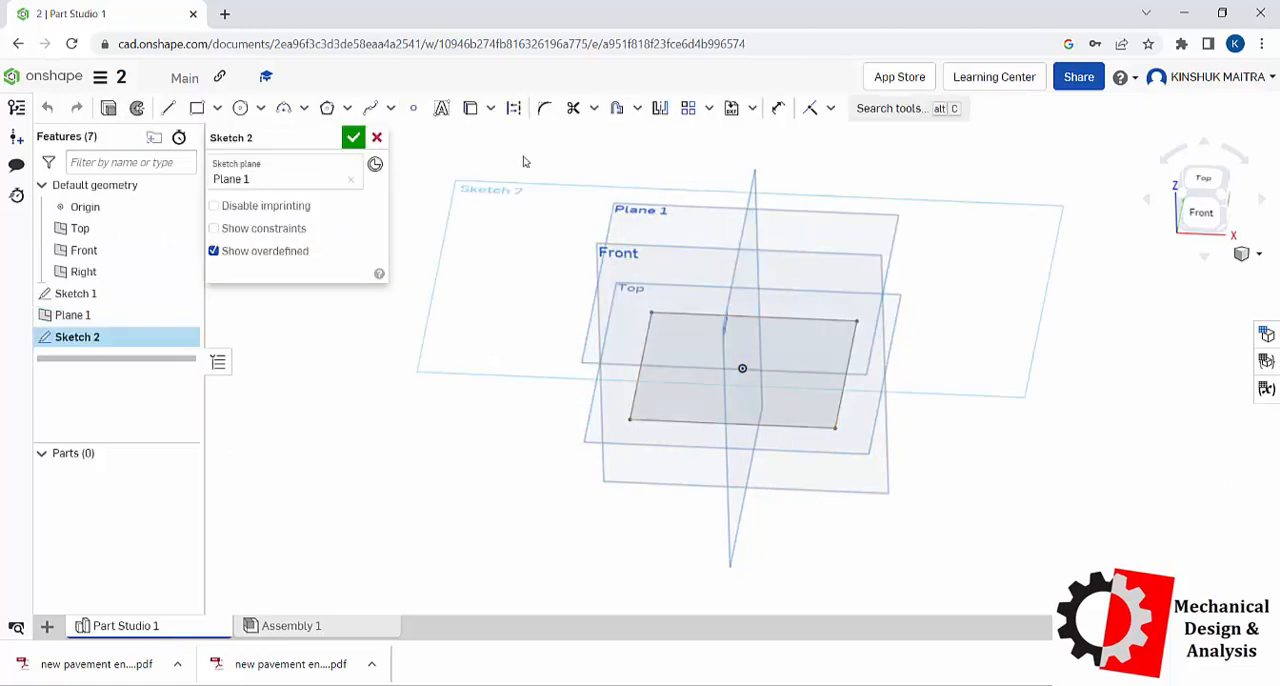
right_click(457, 150)
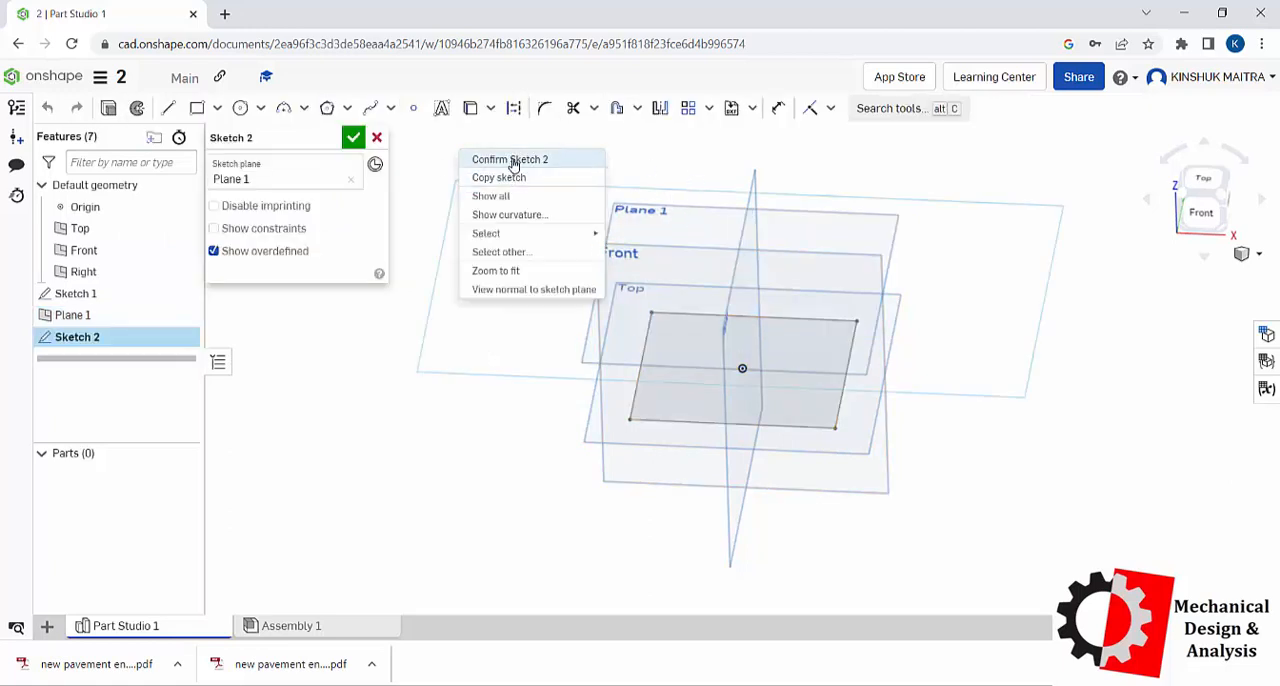
left_click(495, 290)
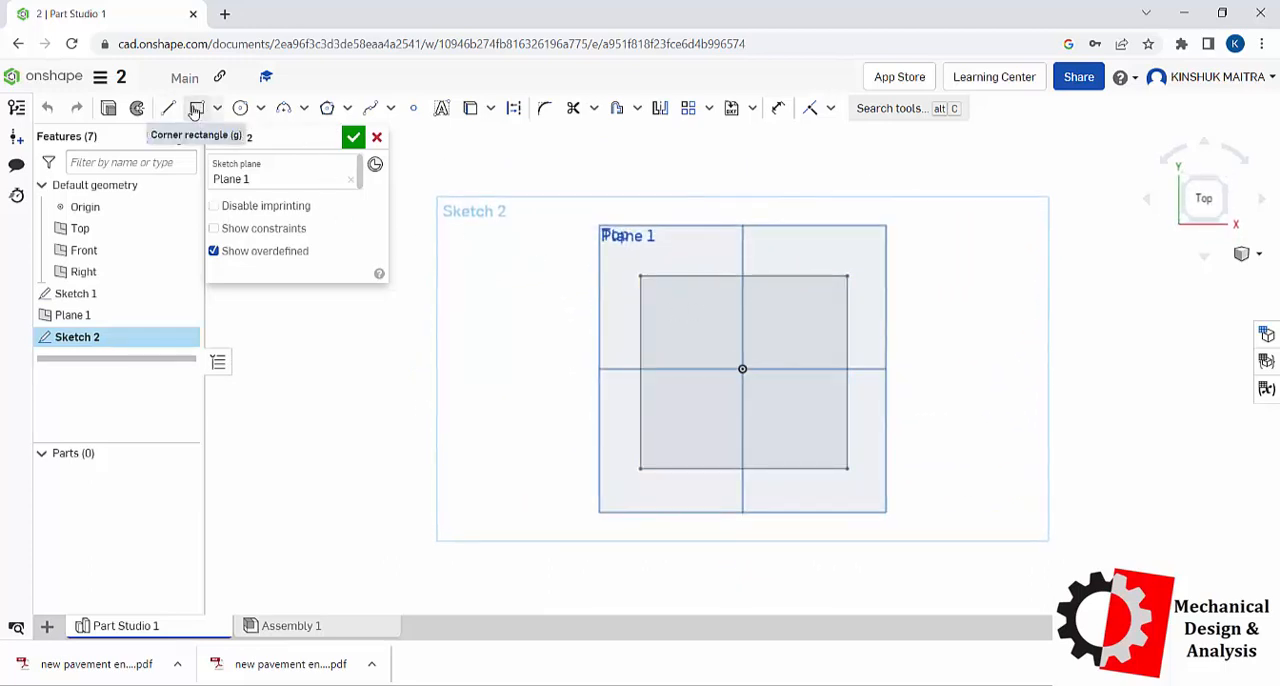
left_click(168, 108)
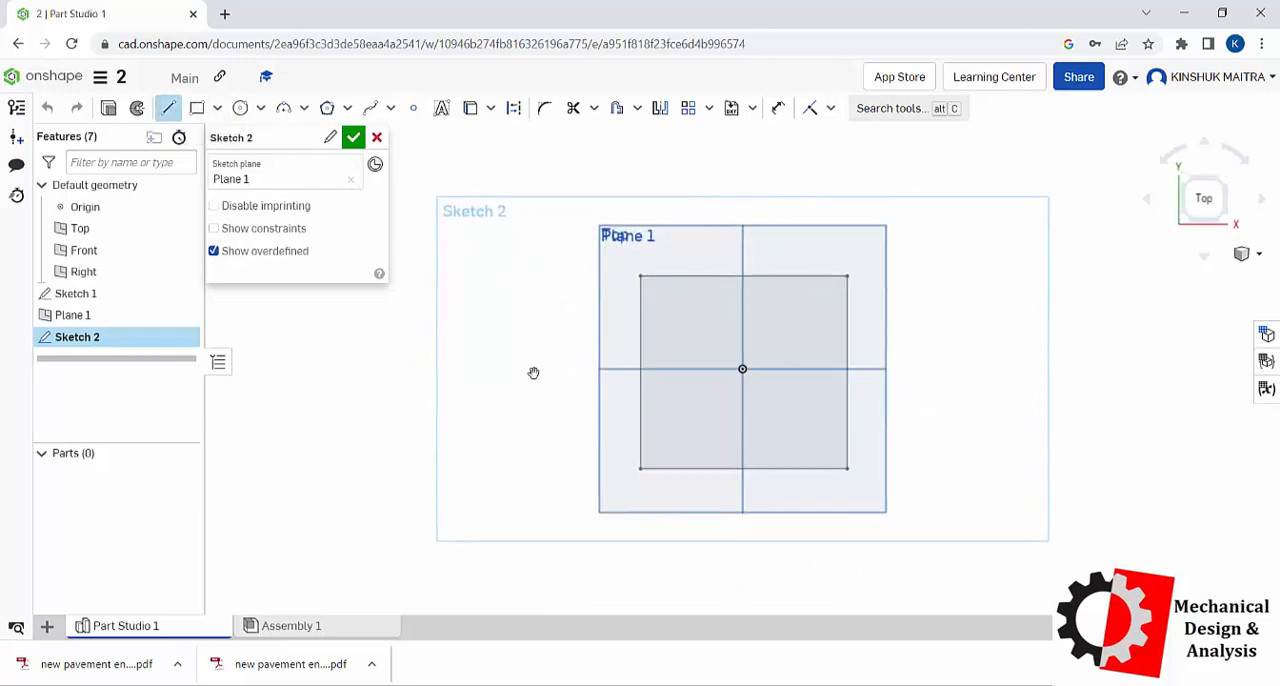
left_click(620, 493)
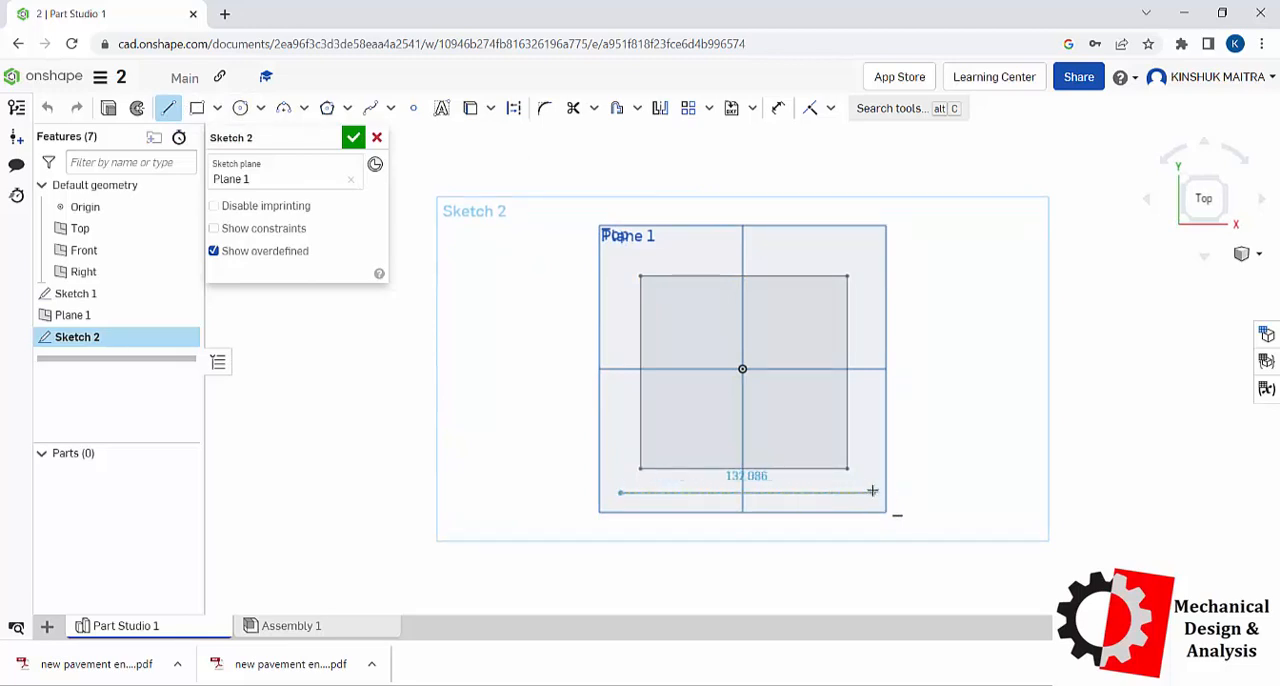
left_click(872, 493)
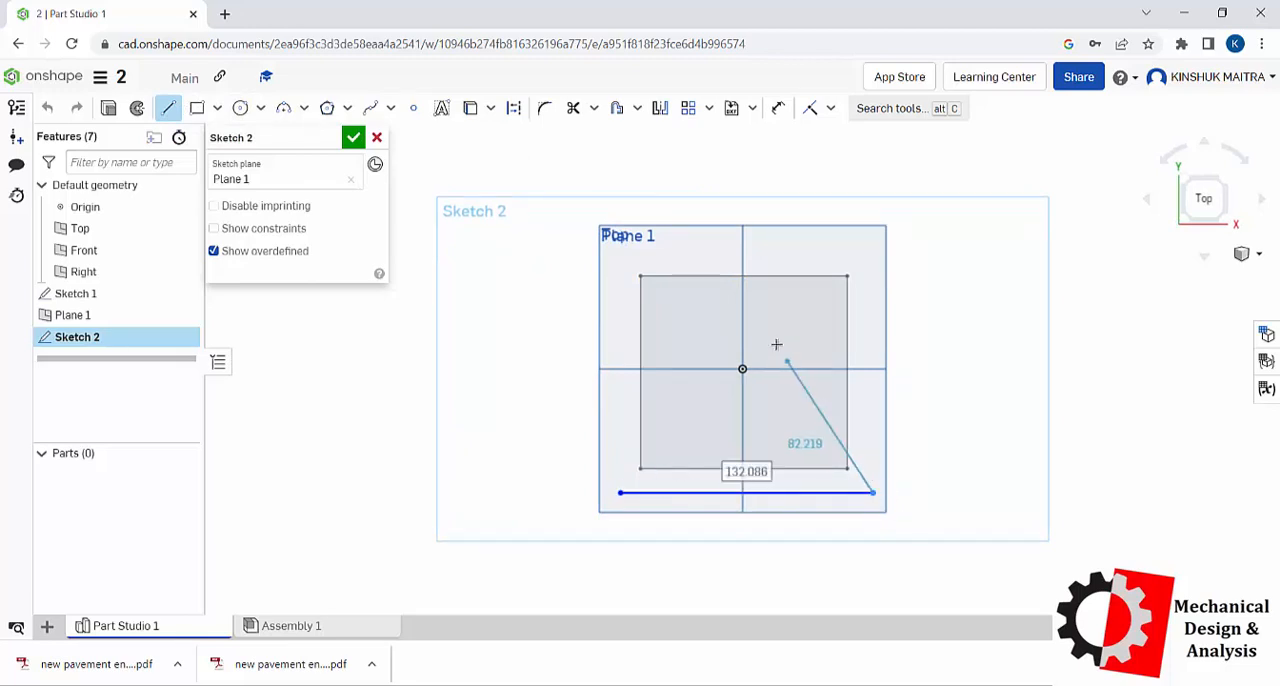
left_click(742, 245)
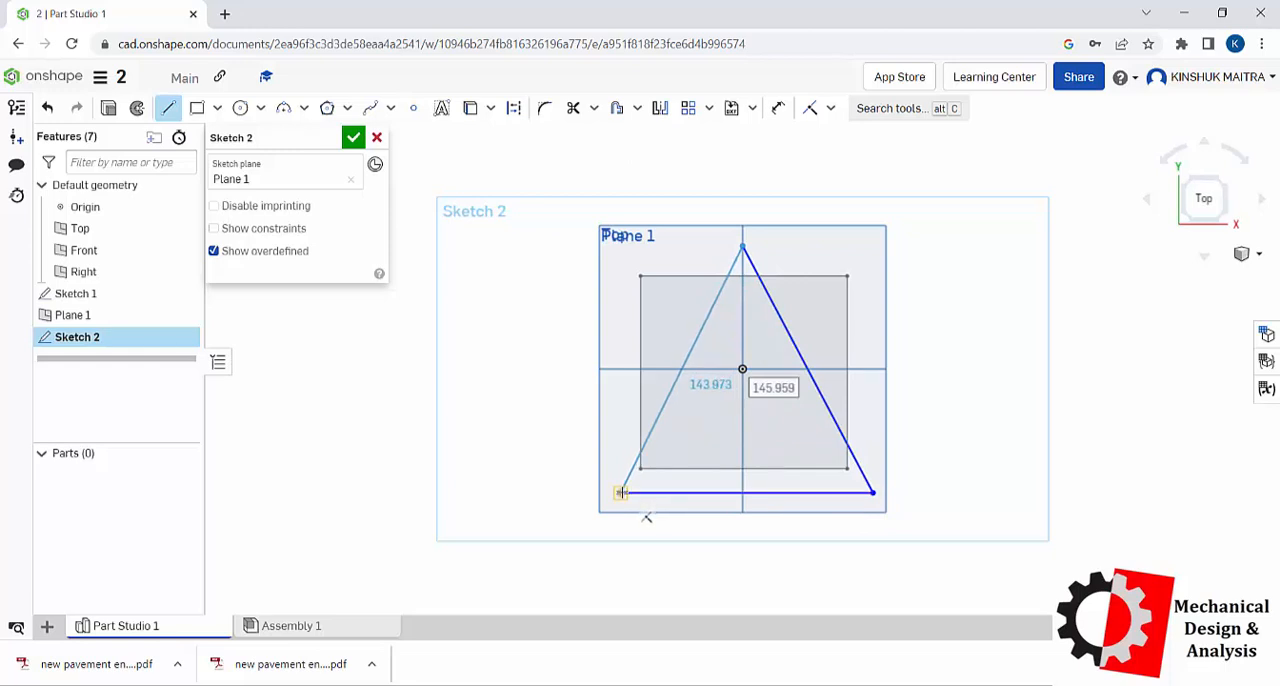
left_click(620, 493)
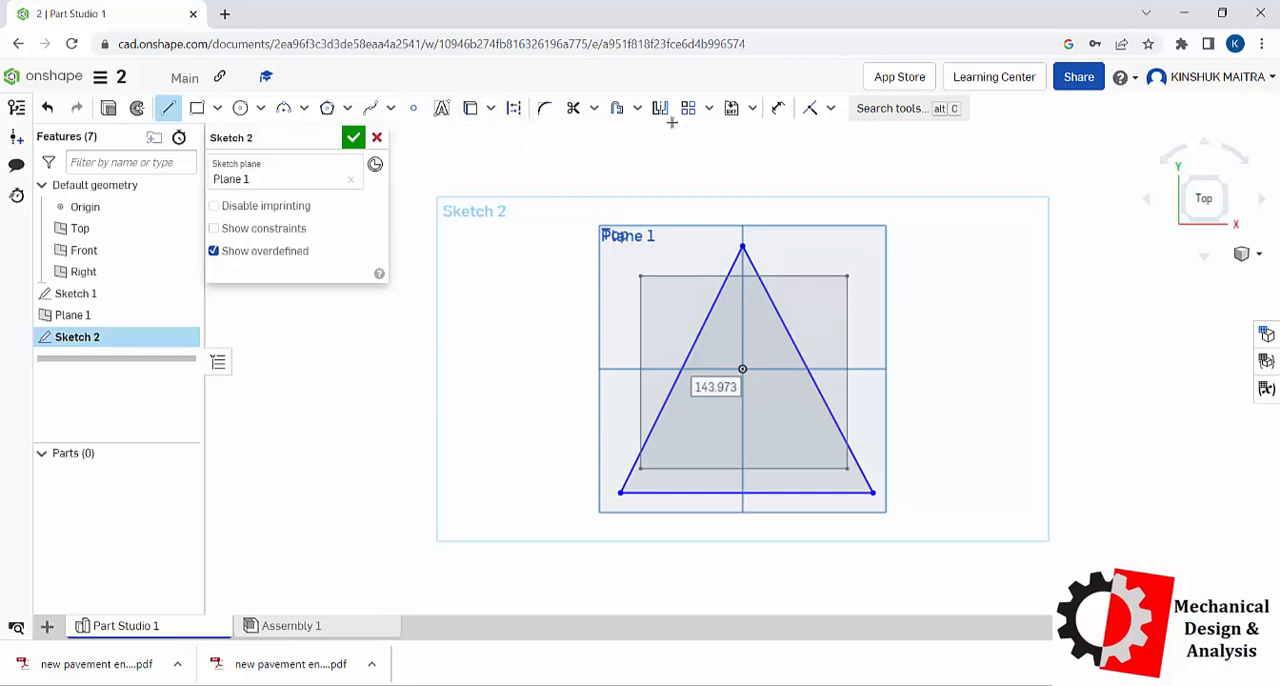
Step: Split the triangle's left side about one third of the way down from the apex and accept the sketch
left_click(594, 108)
left_click(590, 191)
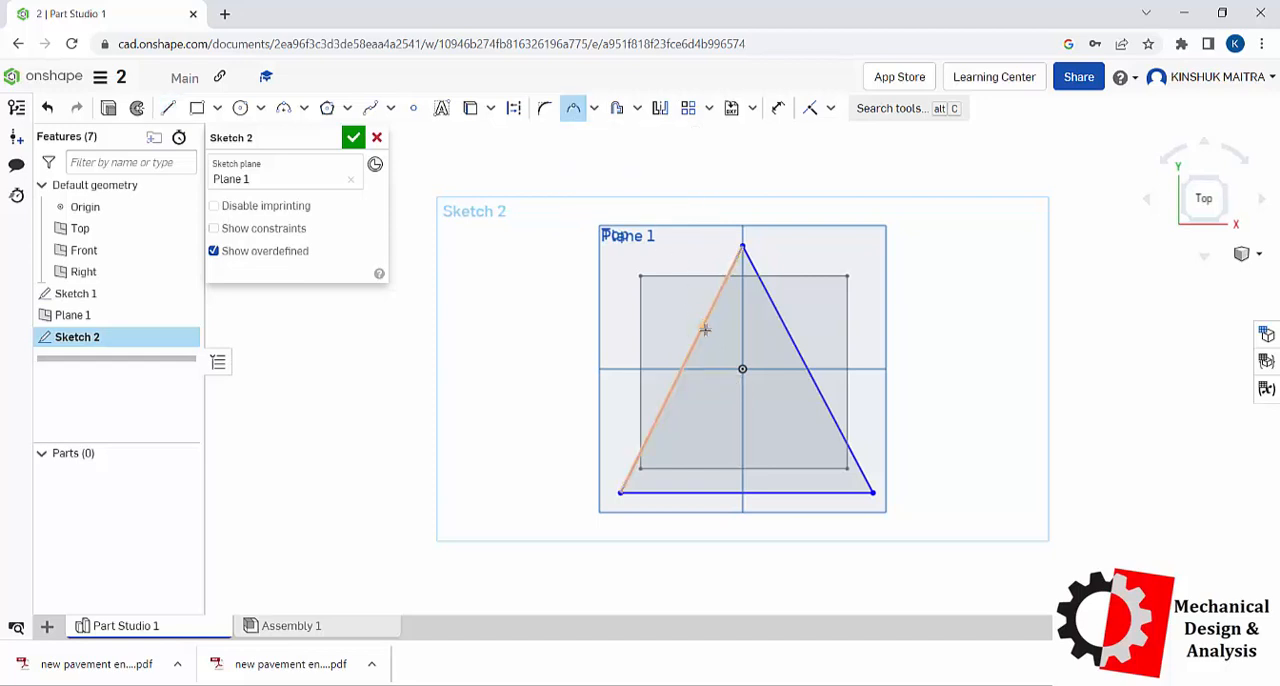
left_click(702, 331)
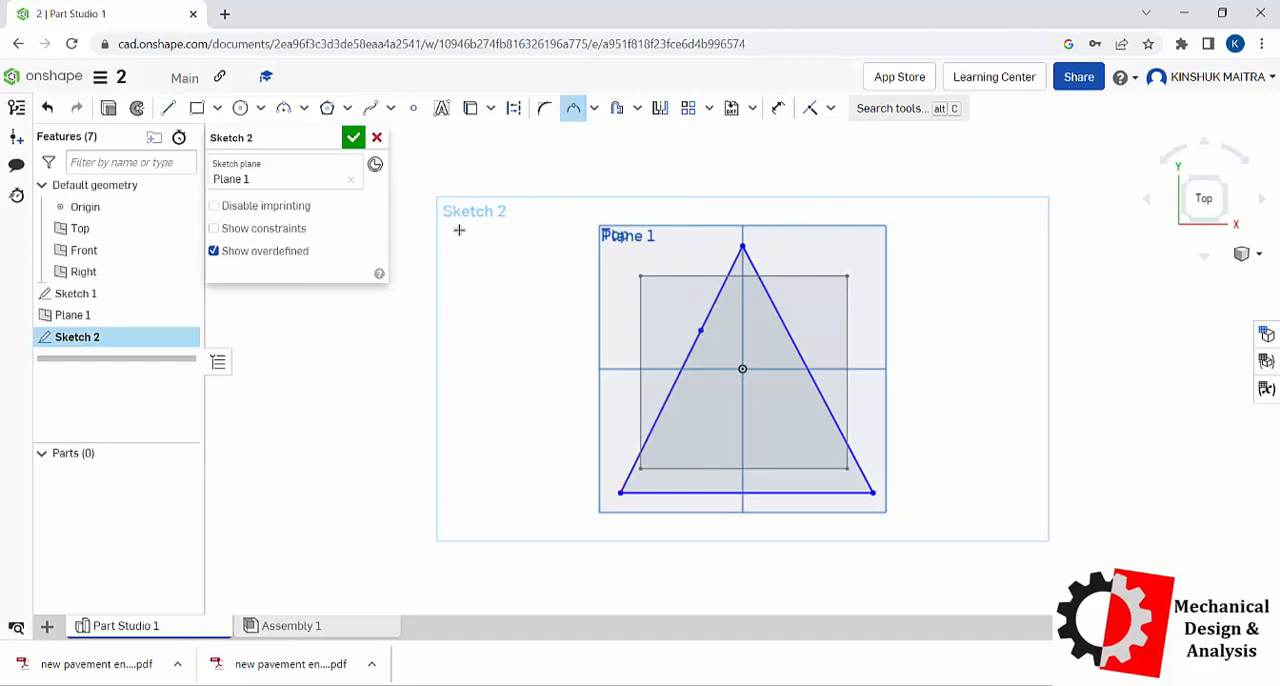
left_click(353, 137)
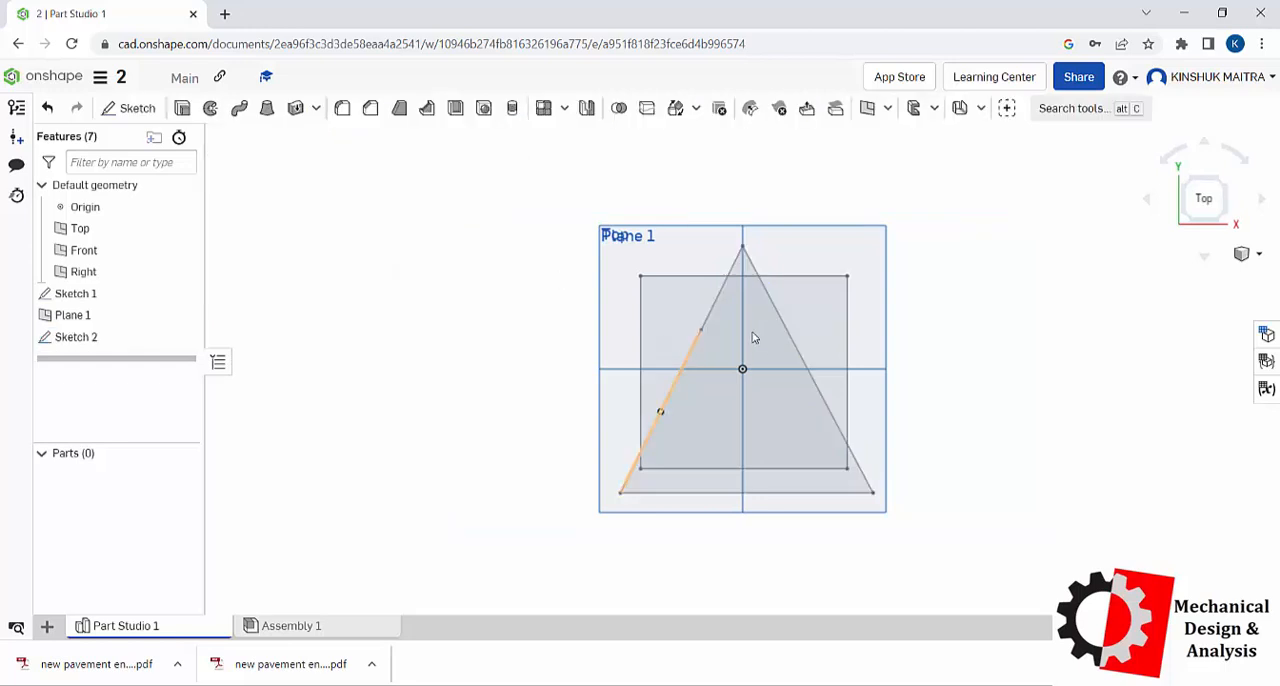
Step: Create a second plane offset 150 mm above the Top plane
left_click(867, 108)
right_click(1012, 330)
left_click(1055, 445)
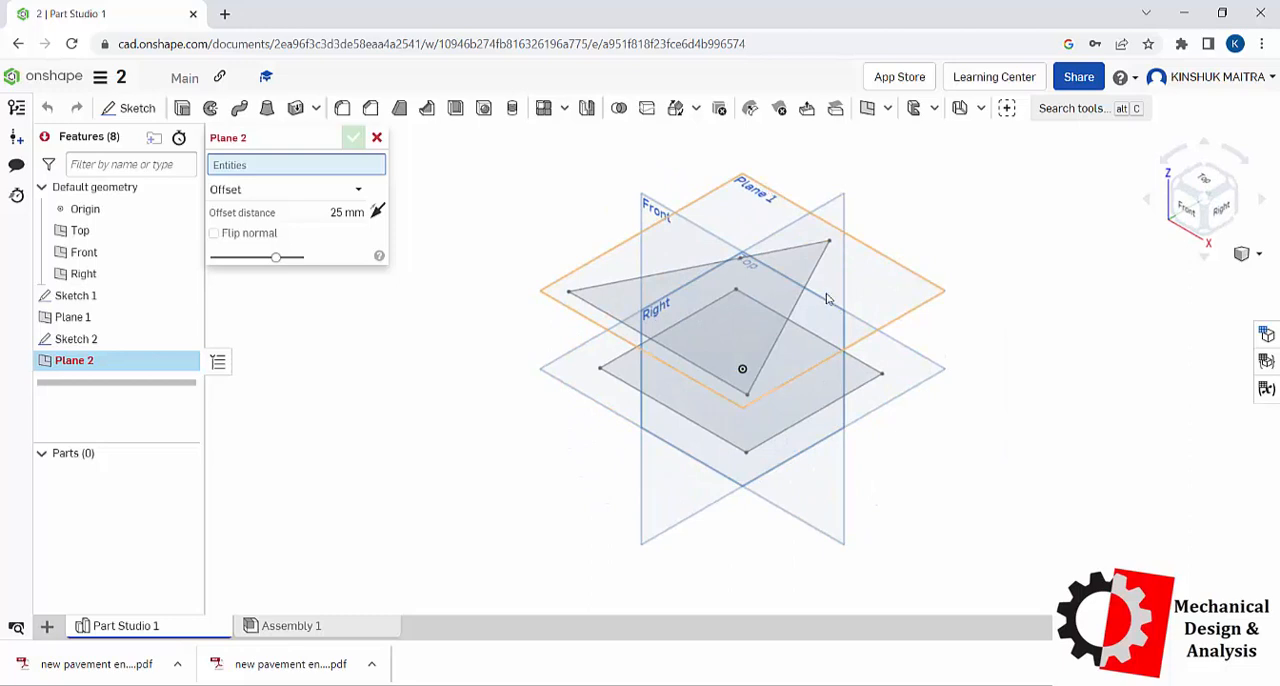
left_click(920, 393)
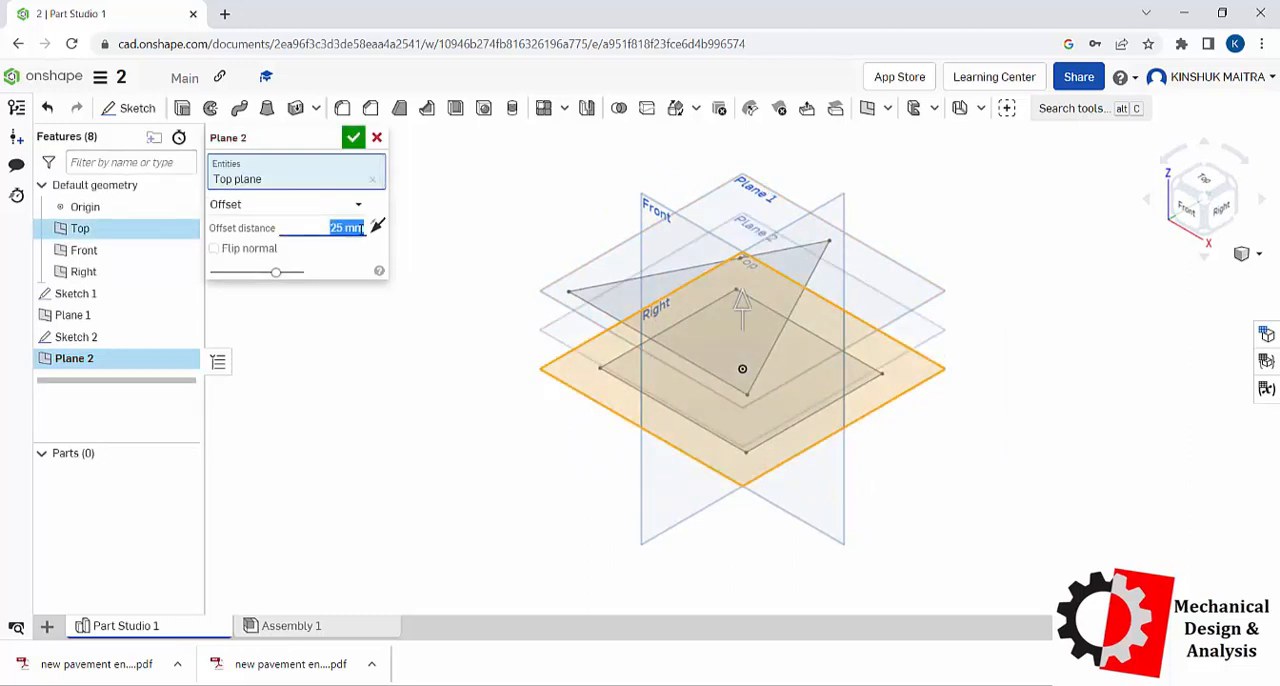
key("BackSpace")
type("150")
key("Return")
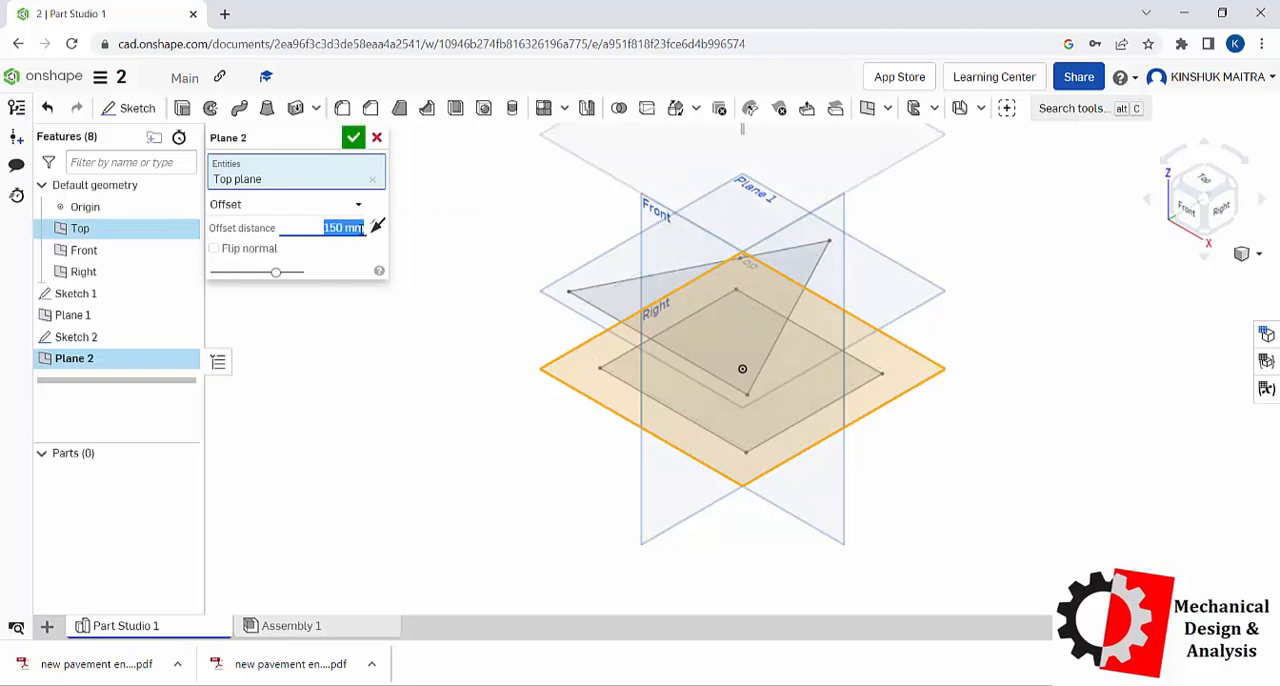
left_click(353, 138)
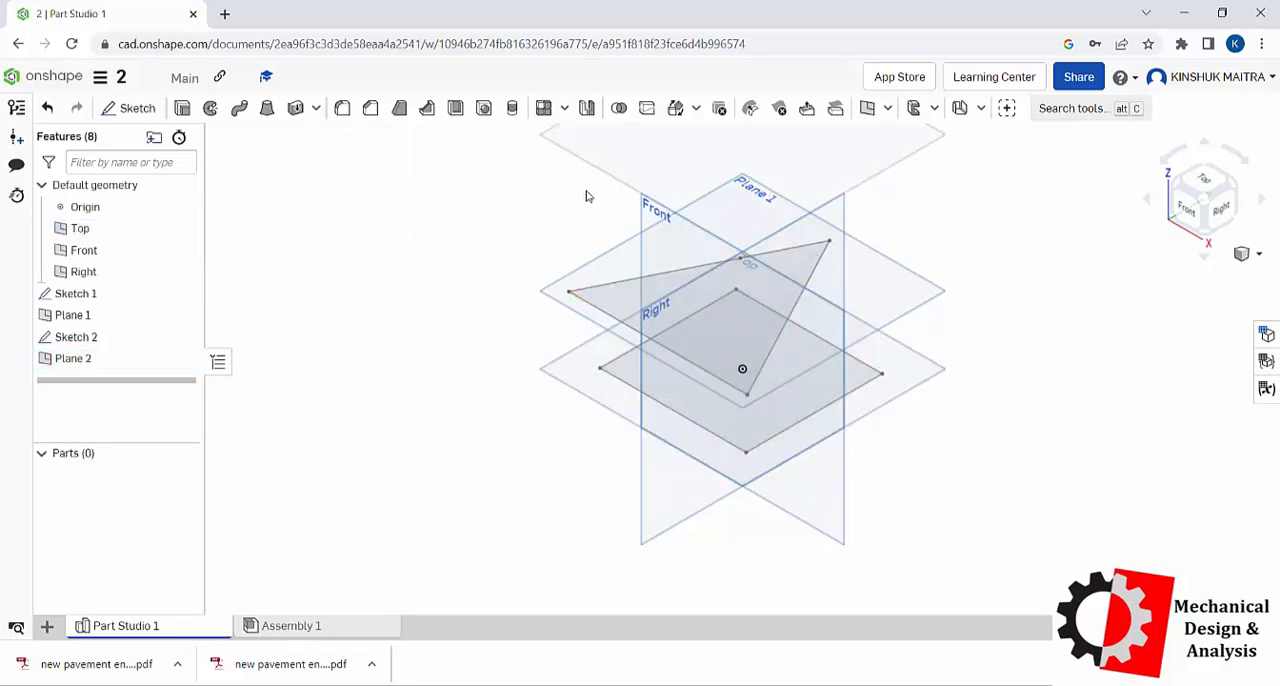
Step: Sketch a circle about 154 mm in diameter on Plane 2, centred on the origin
left_click(600, 165)
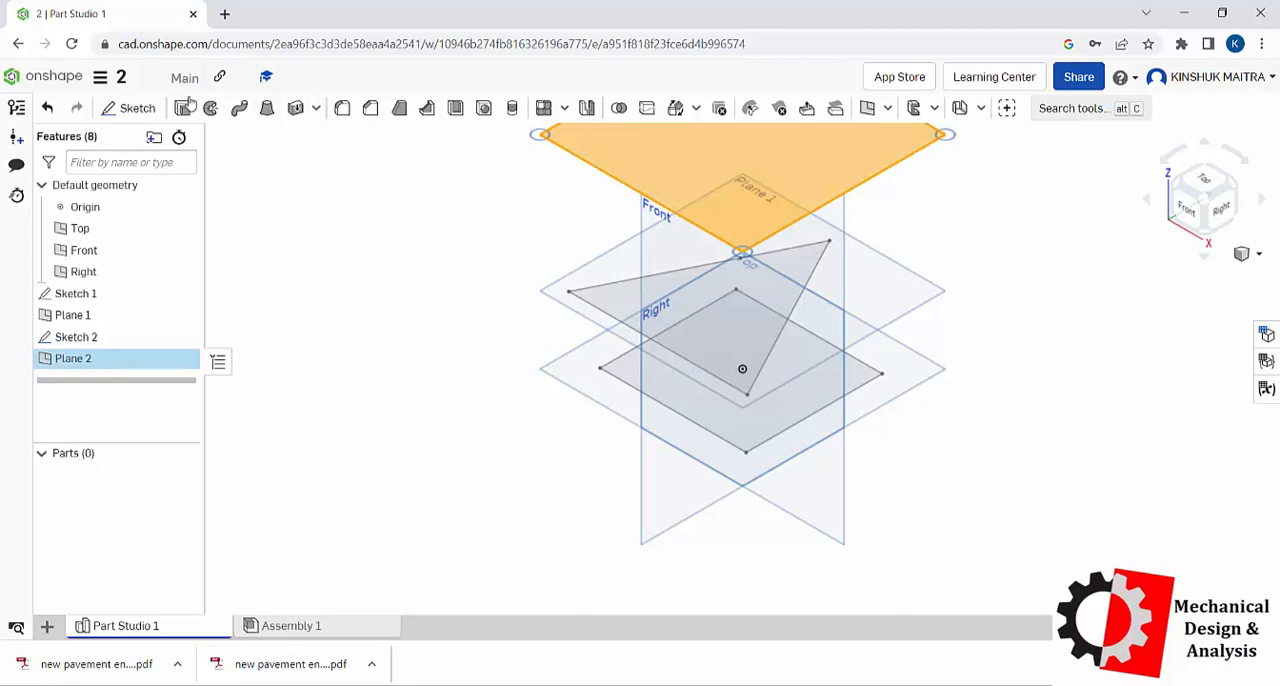
left_click(135, 108)
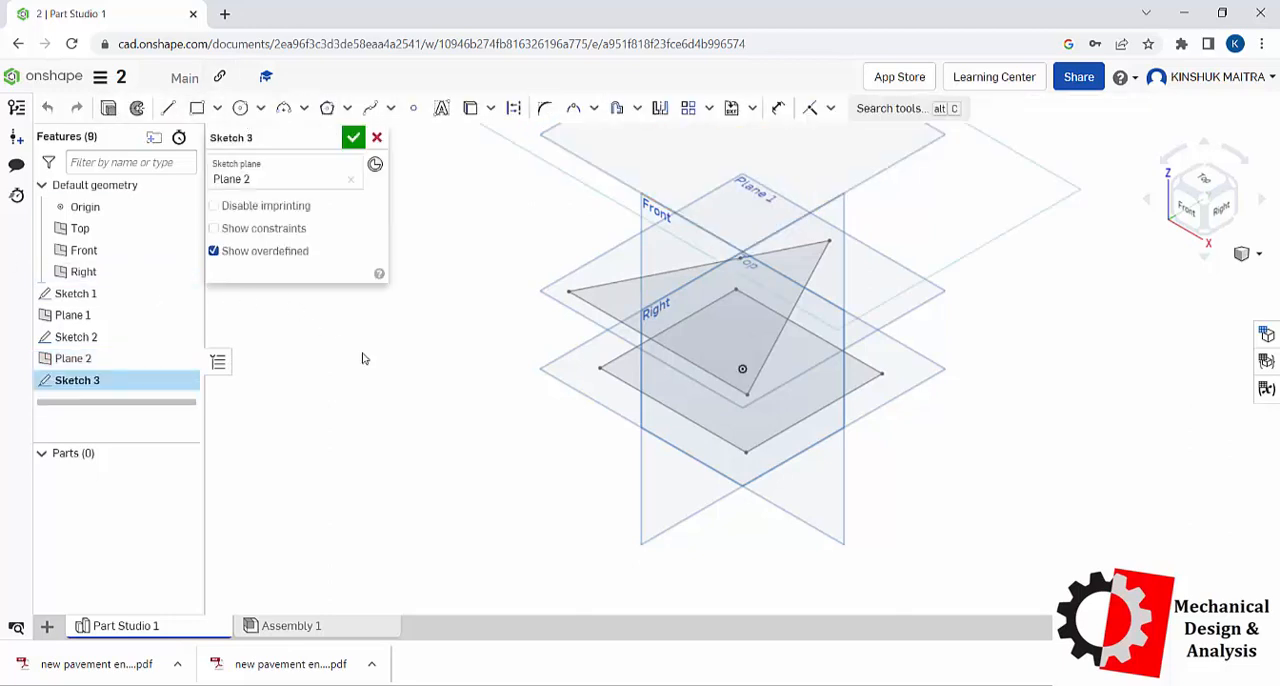
right_click(392, 366)
left_click(447, 509)
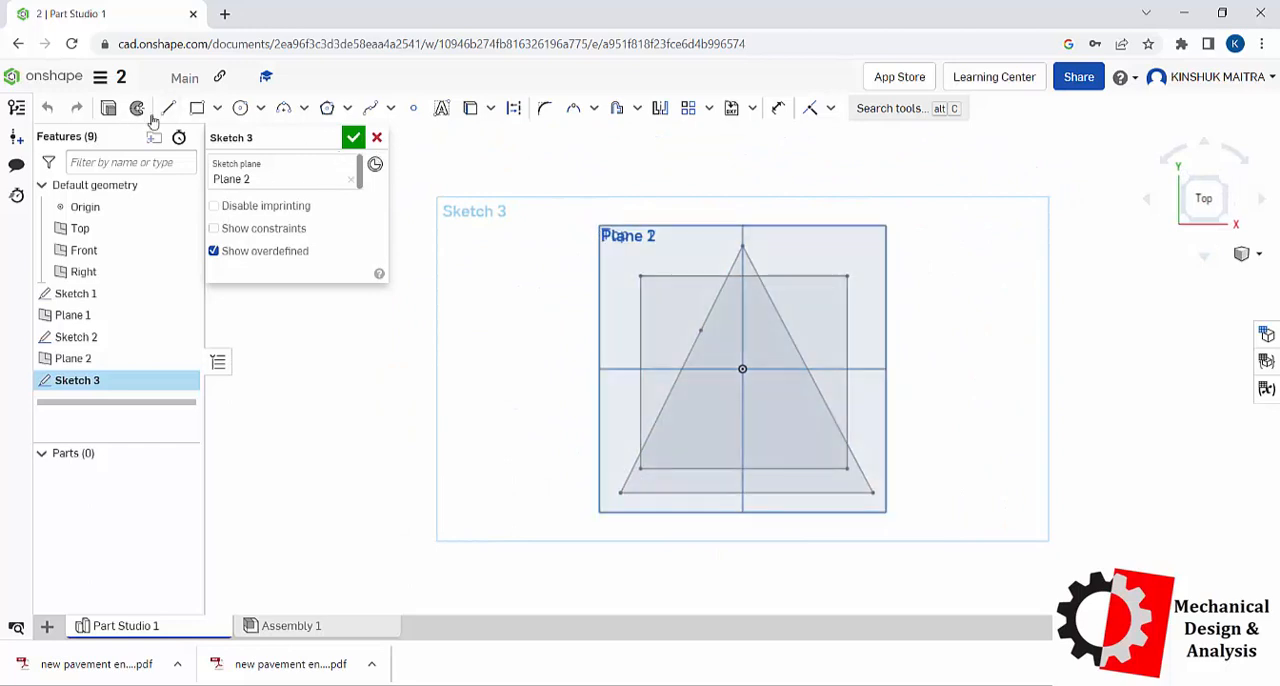
left_click(240, 108)
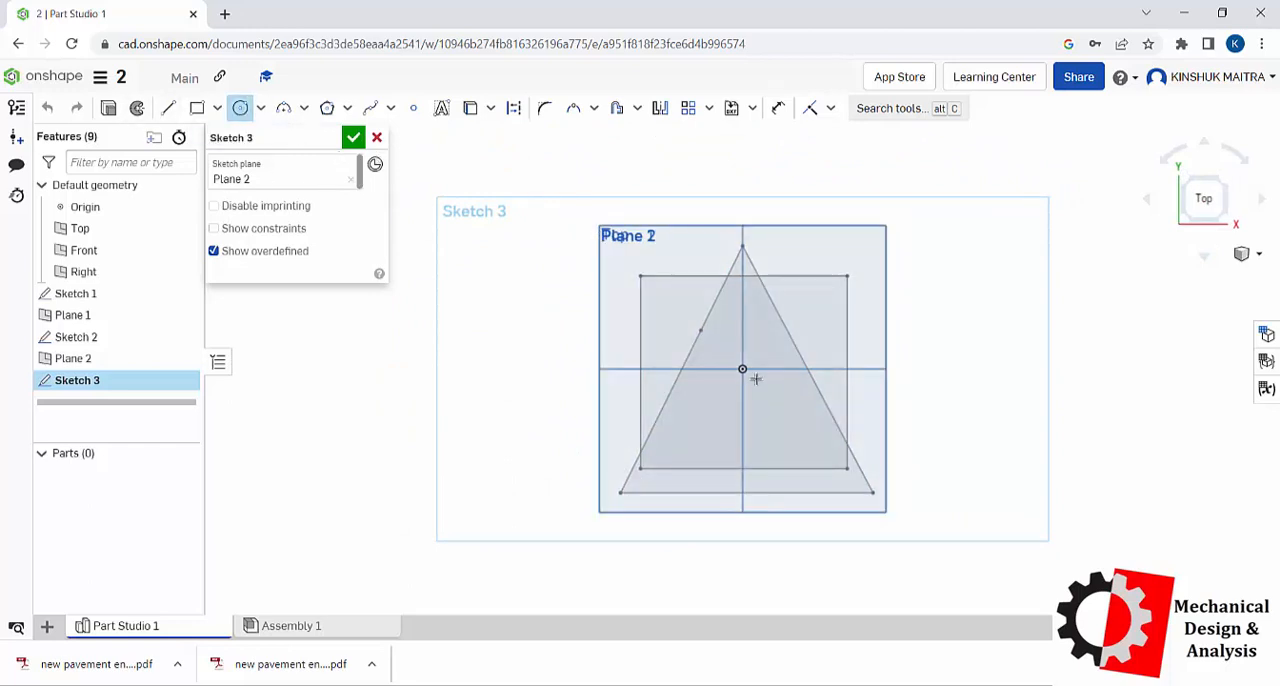
left_click(742, 369)
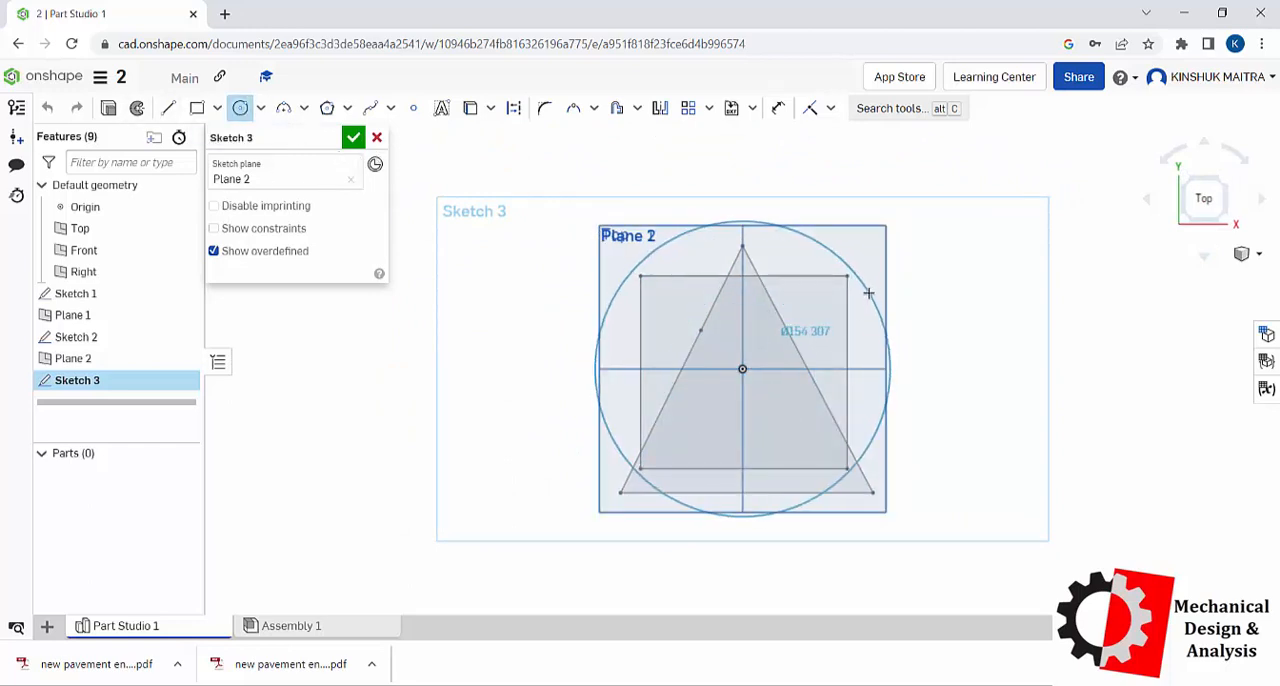
left_click(868, 292)
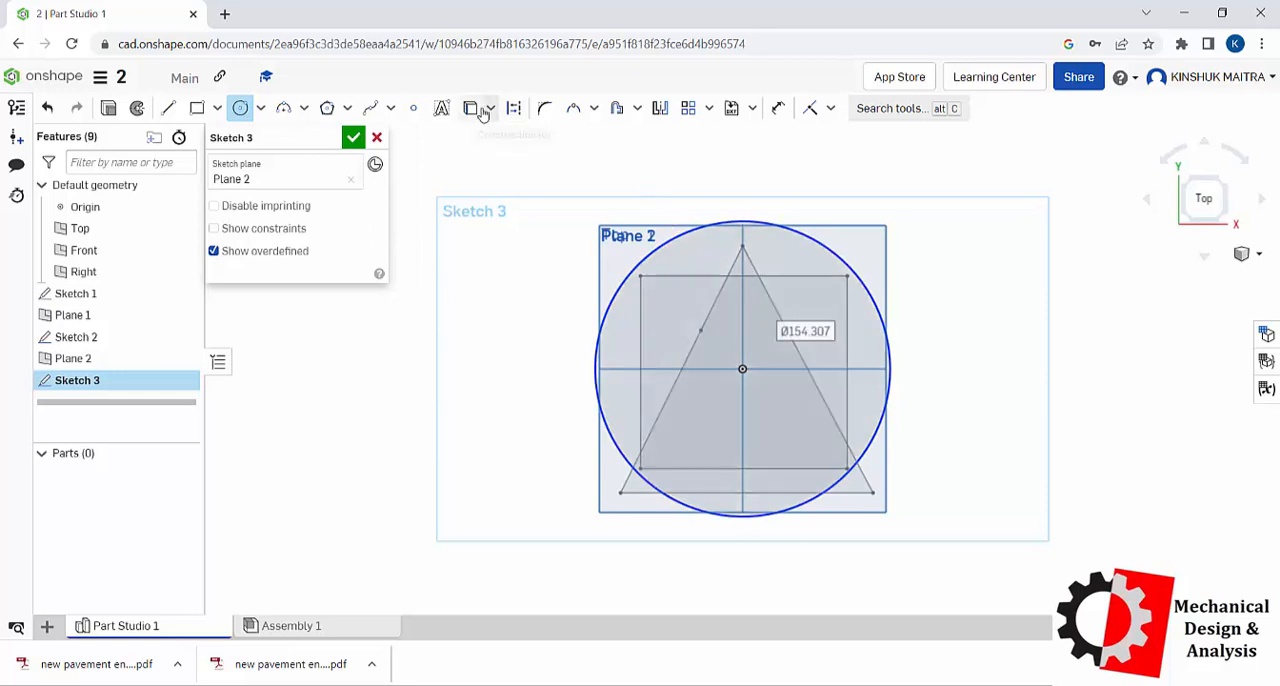
Step: Split the circle at four points near the corners of the square below and accept the sketch
left_click(592, 112)
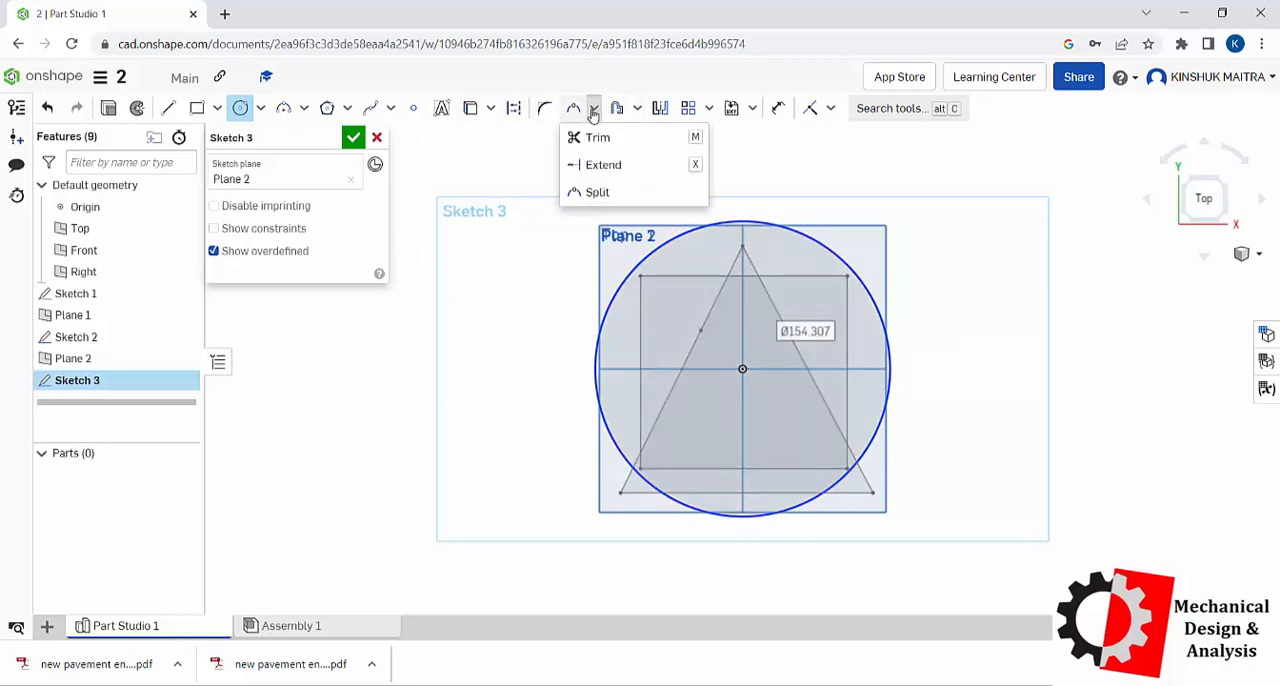
left_click(596, 192)
left_click(634, 268)
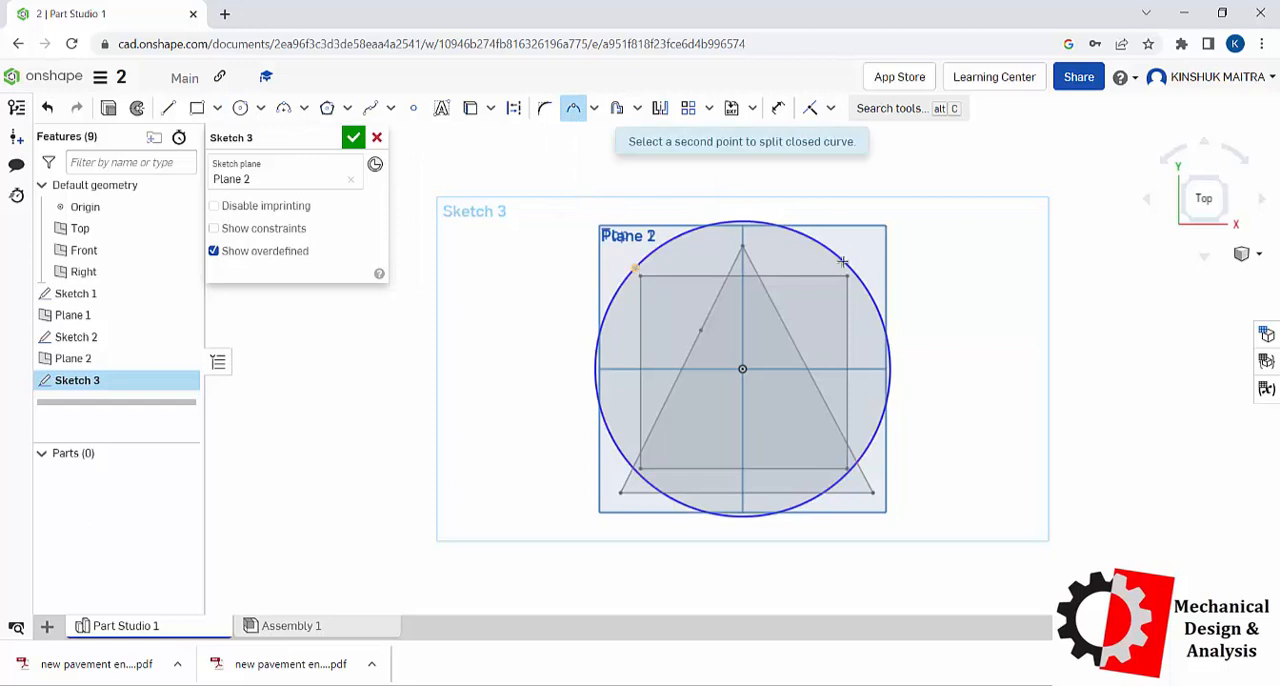
left_click(853, 273)
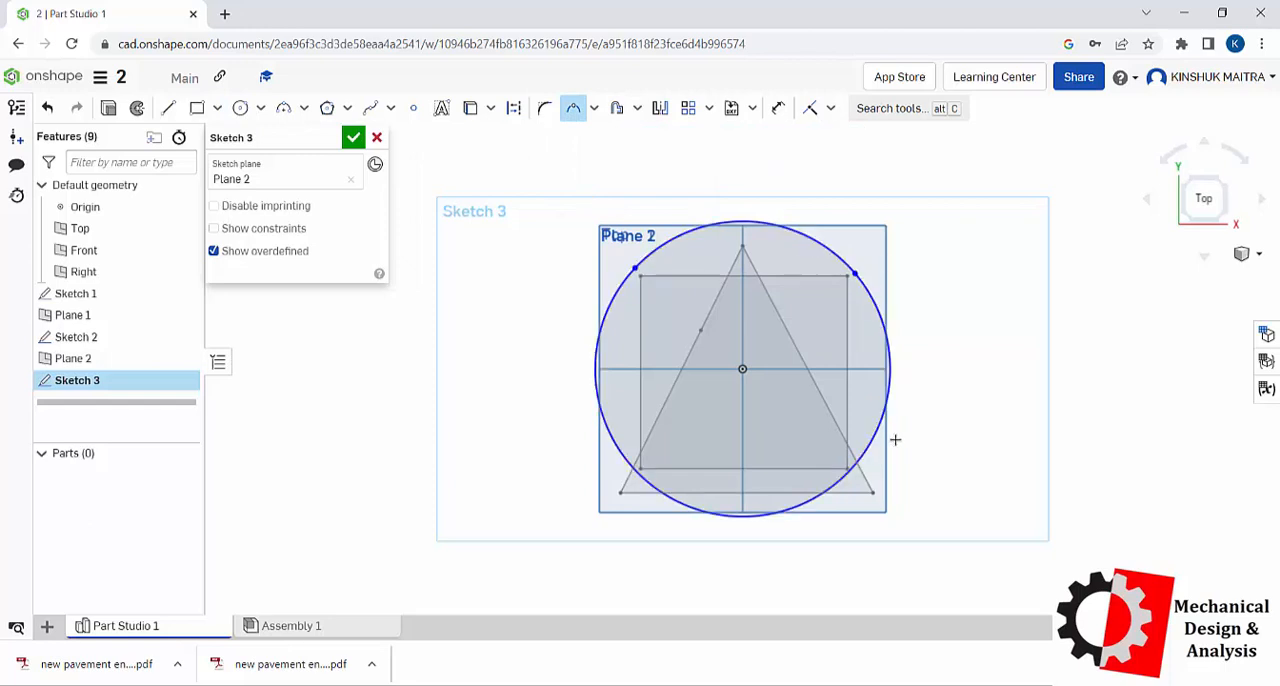
left_click(850, 471)
left_click(635, 471)
left_click(352, 139)
Step: Loft a new solid through the square, triangle and circle profiles, with no start or end profile conditions
right_click(992, 310)
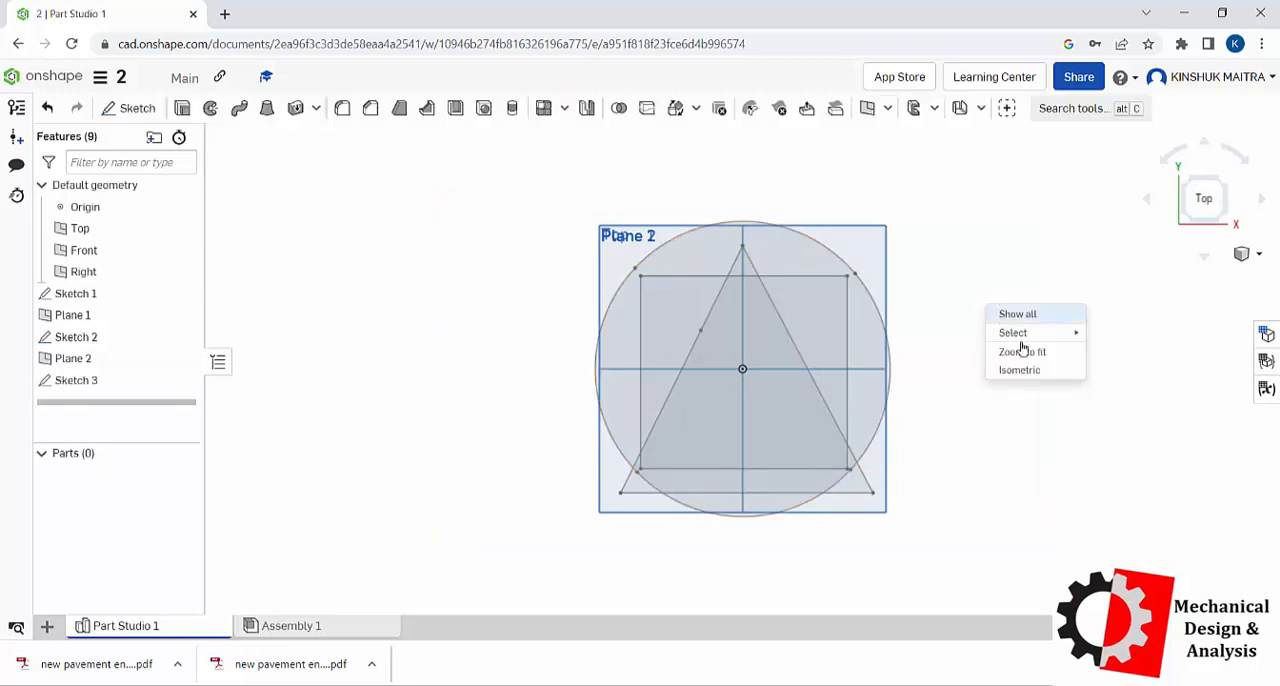
left_click(1038, 374)
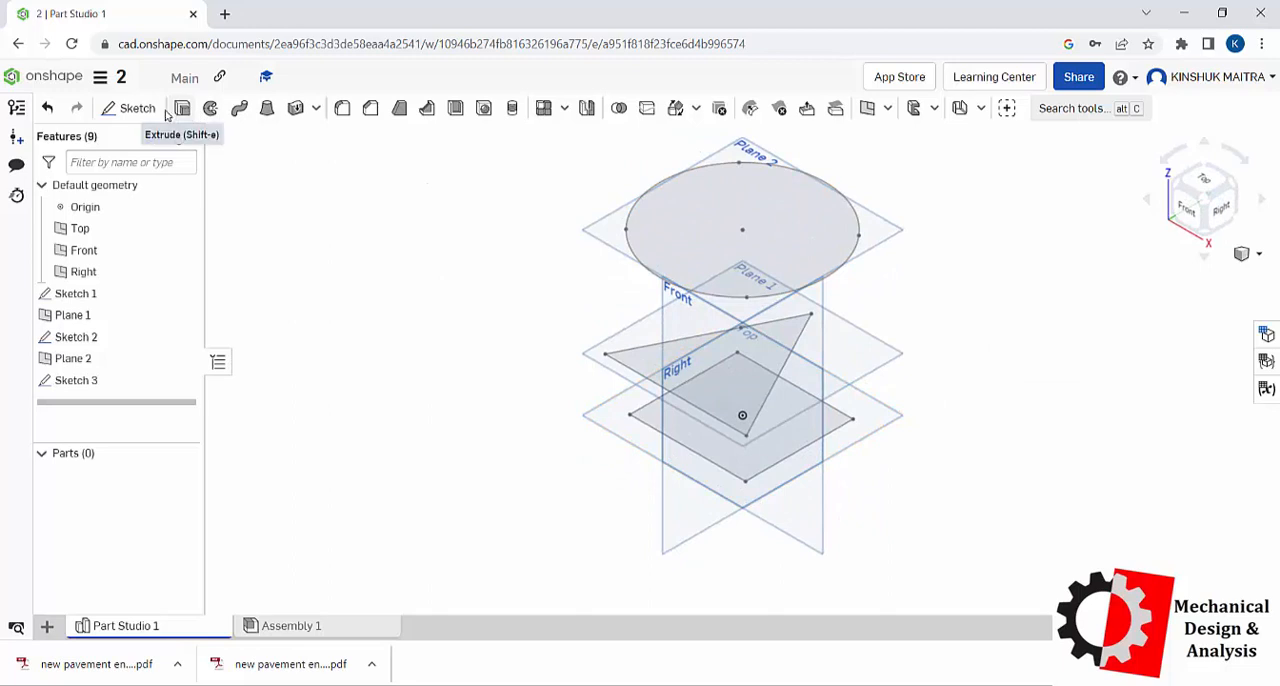
left_click(267, 108)
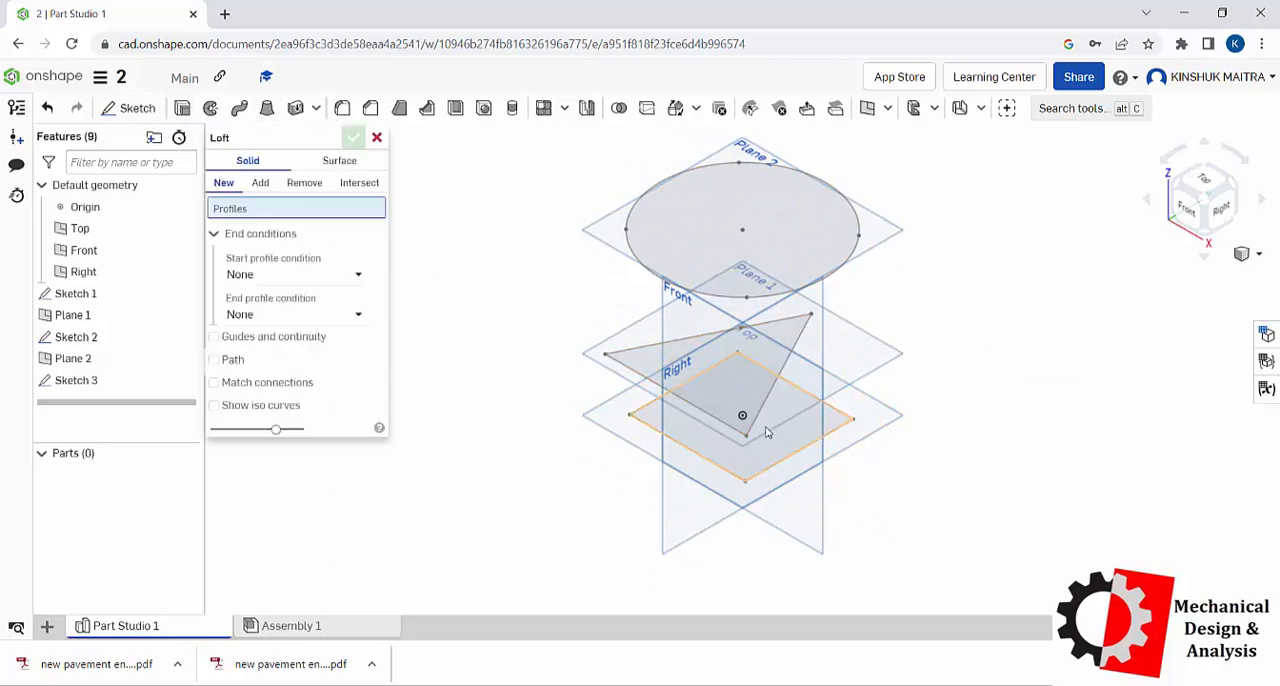
left_click(745, 390)
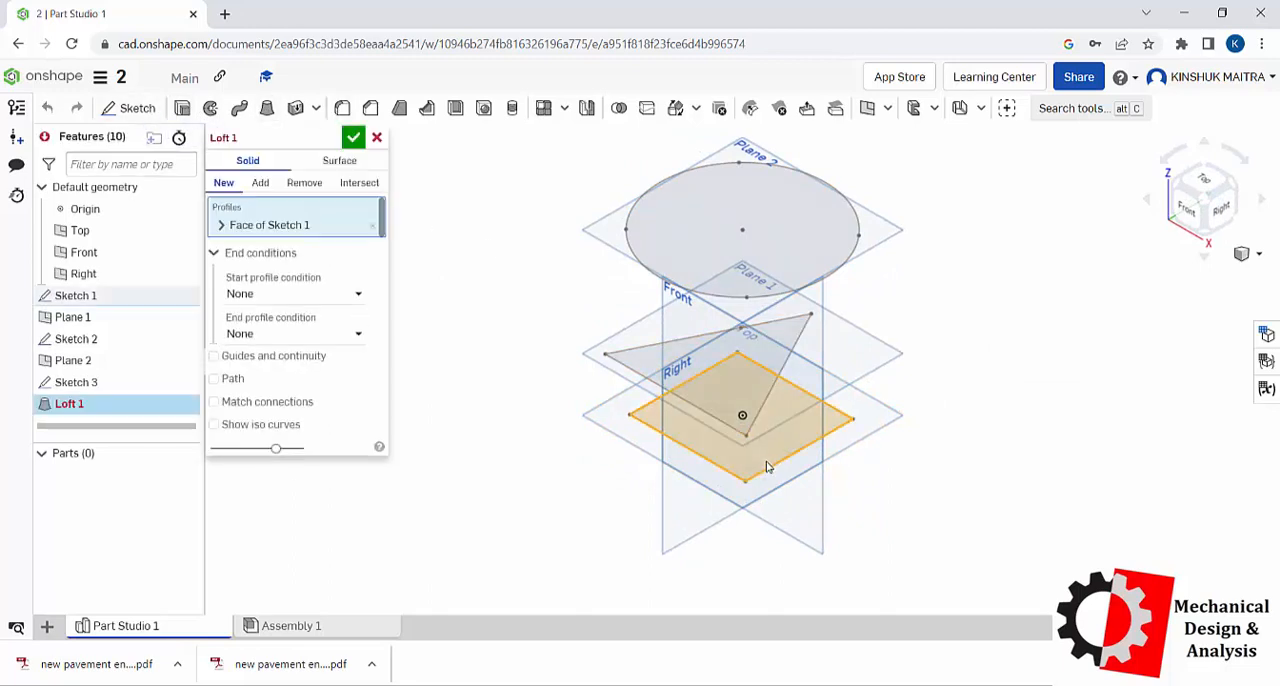
left_click(752, 365)
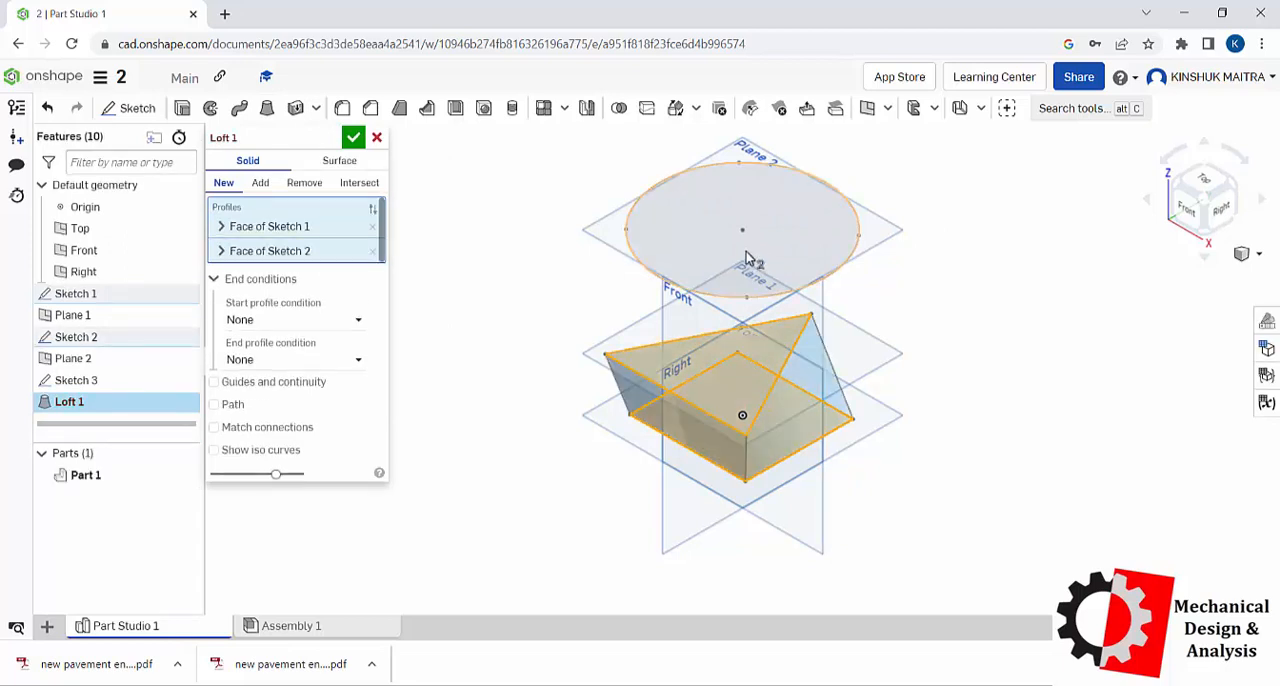
left_click(767, 240)
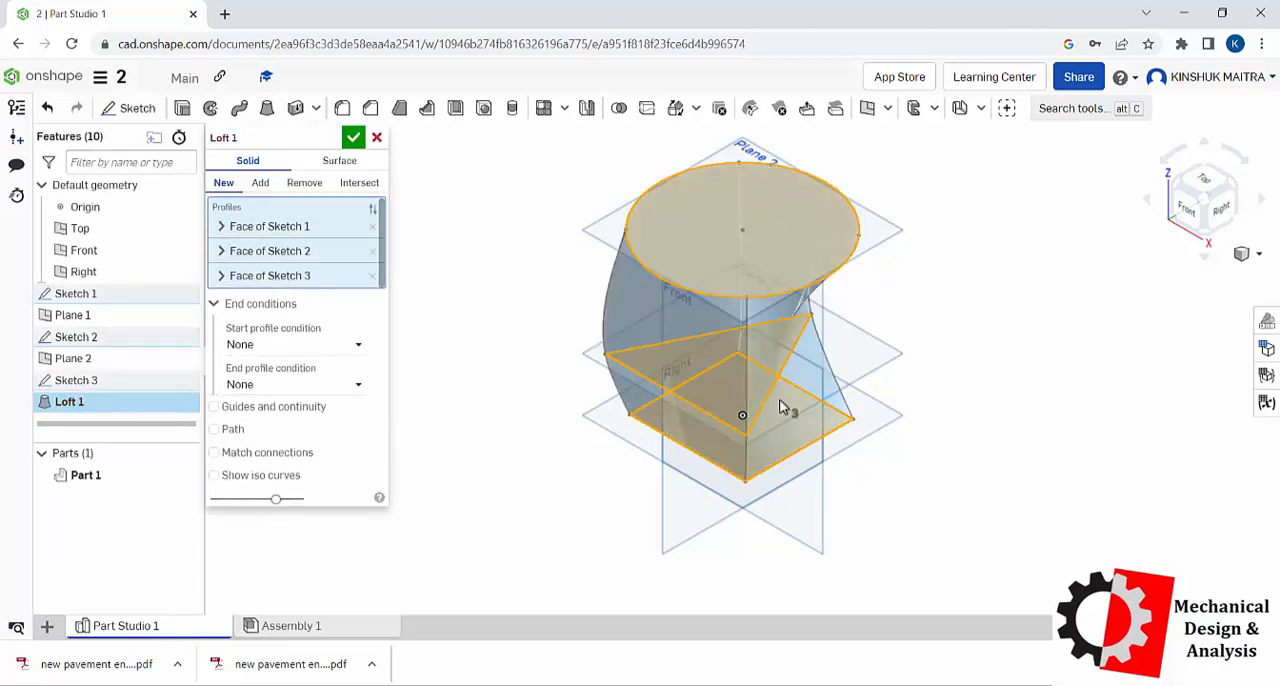
right_click_drag(967, 403, 940, 400)
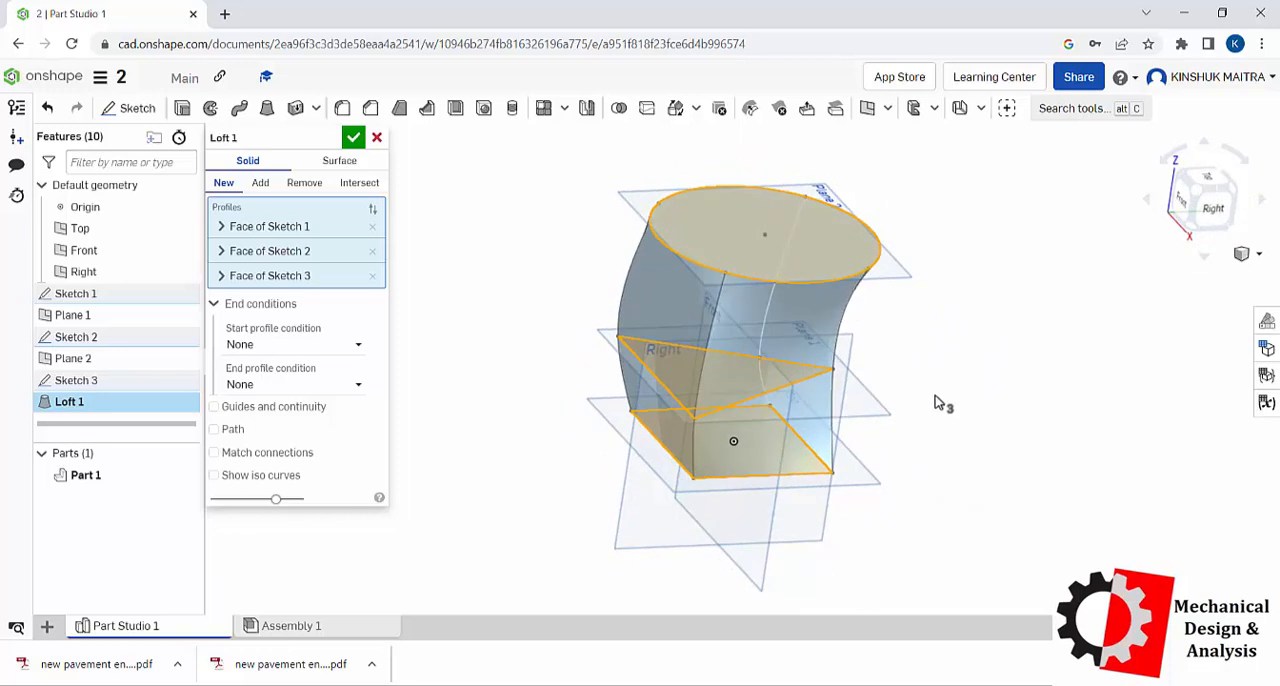
right_click(1047, 345)
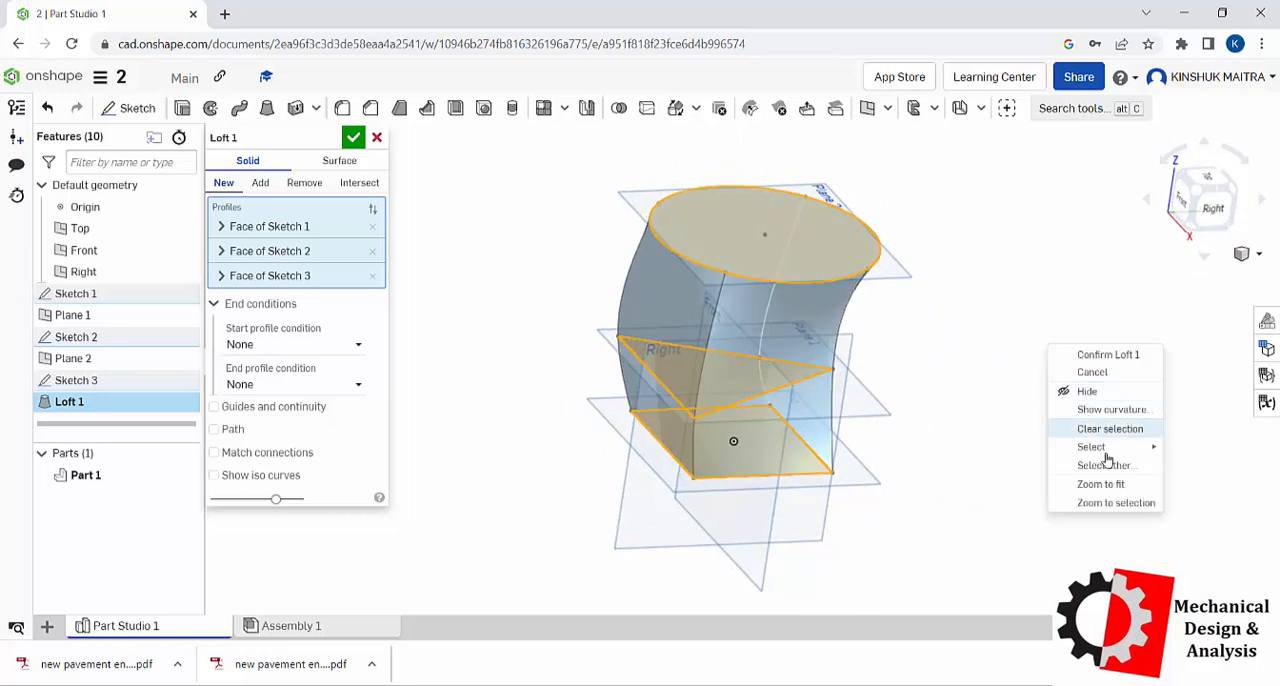
left_click(983, 285)
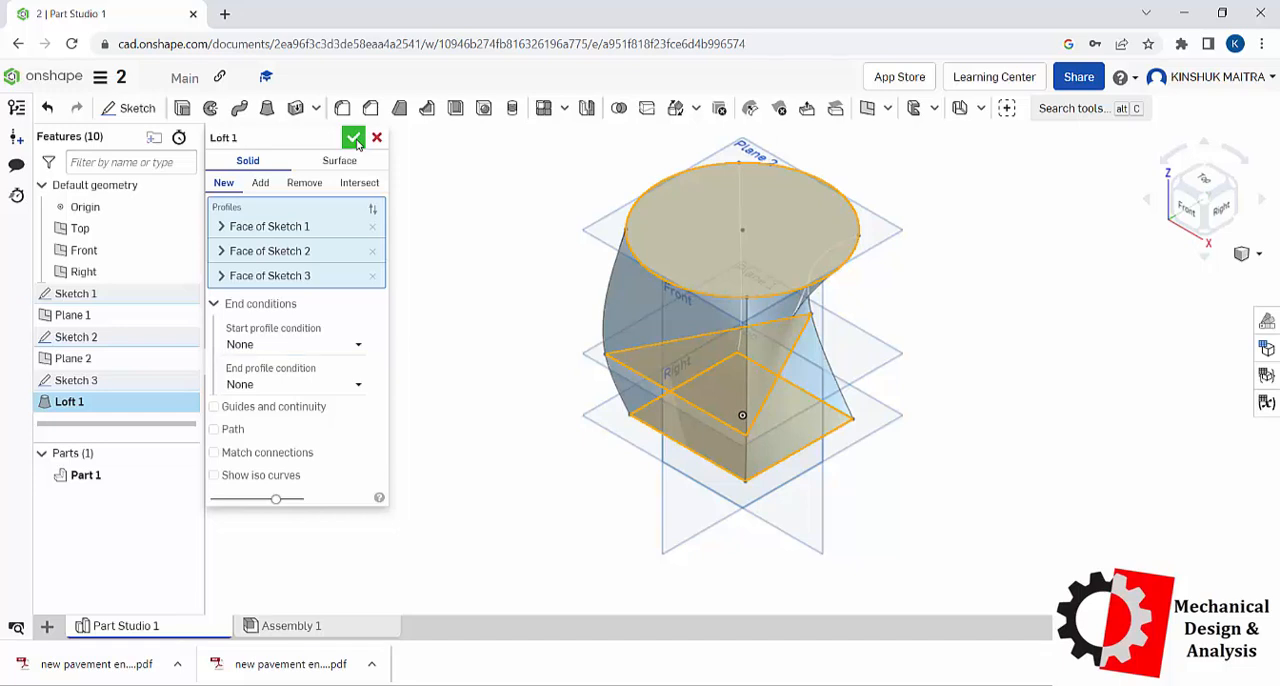
left_click(355, 139)
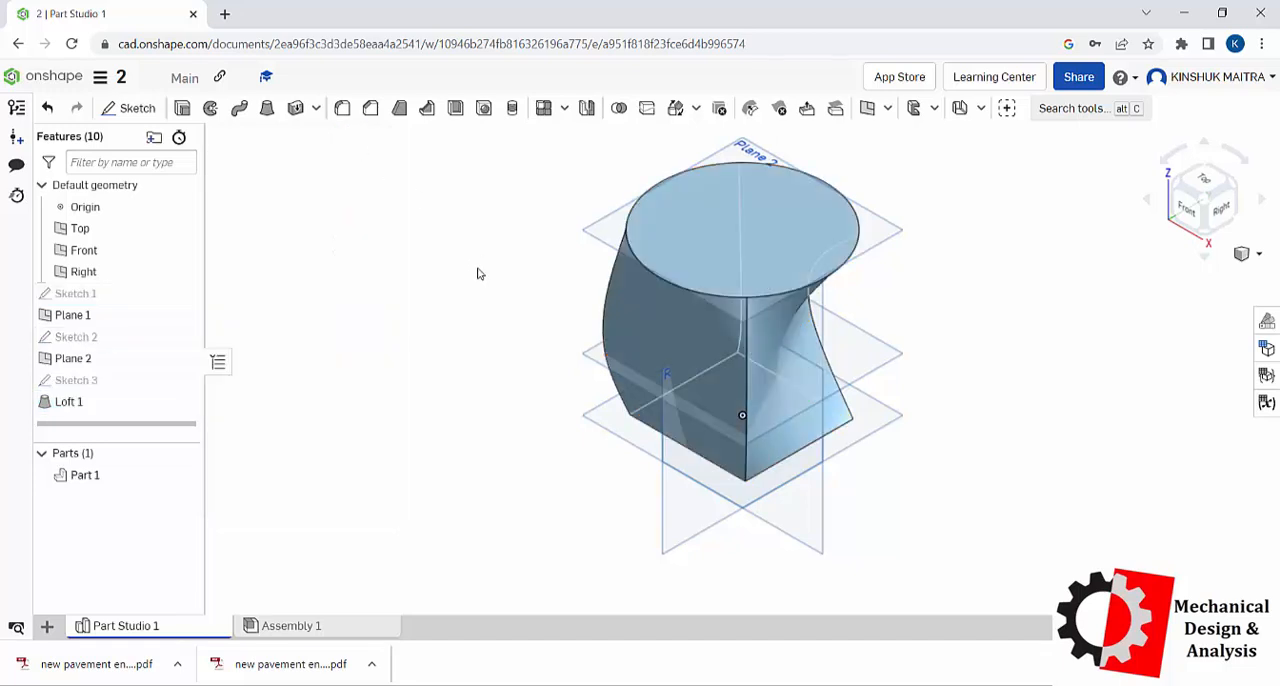
mouse_move(449, 301)
right_mouse_down()
mouse_move(457, 272)
mouse_move(477, 267)
mouse_move(431, 287)
right_mouse_up()
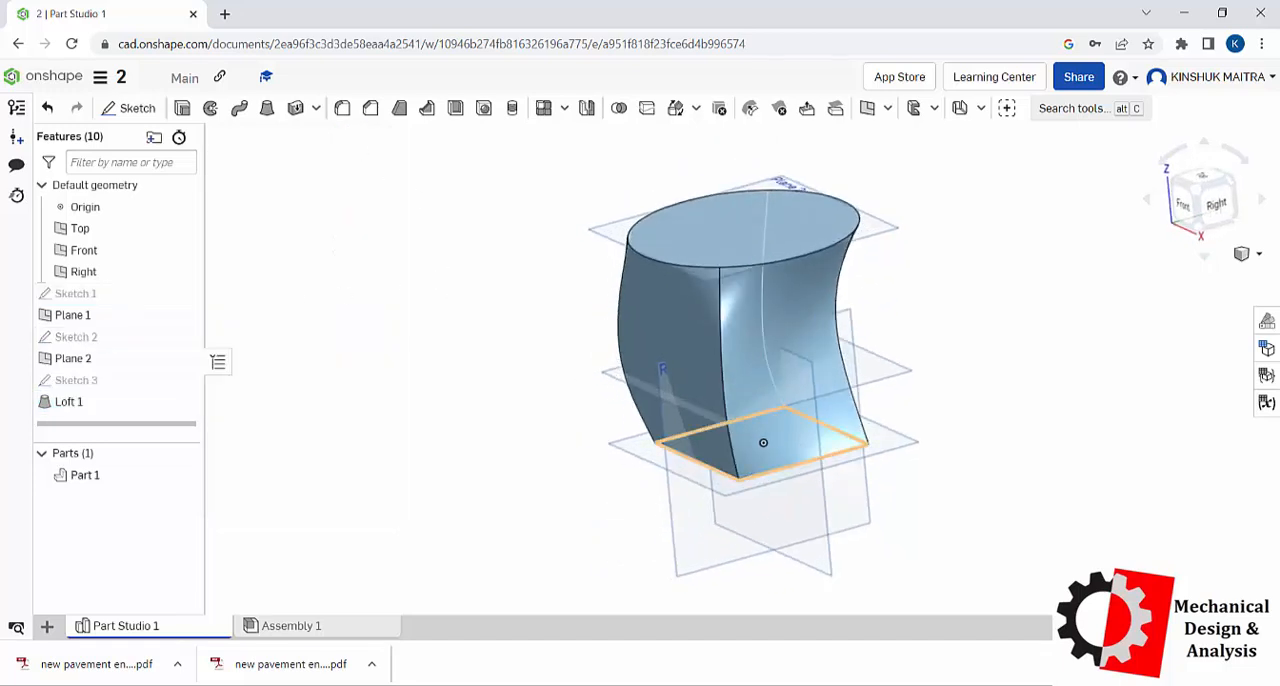
right_click(86, 403)
left_click(170, 627)
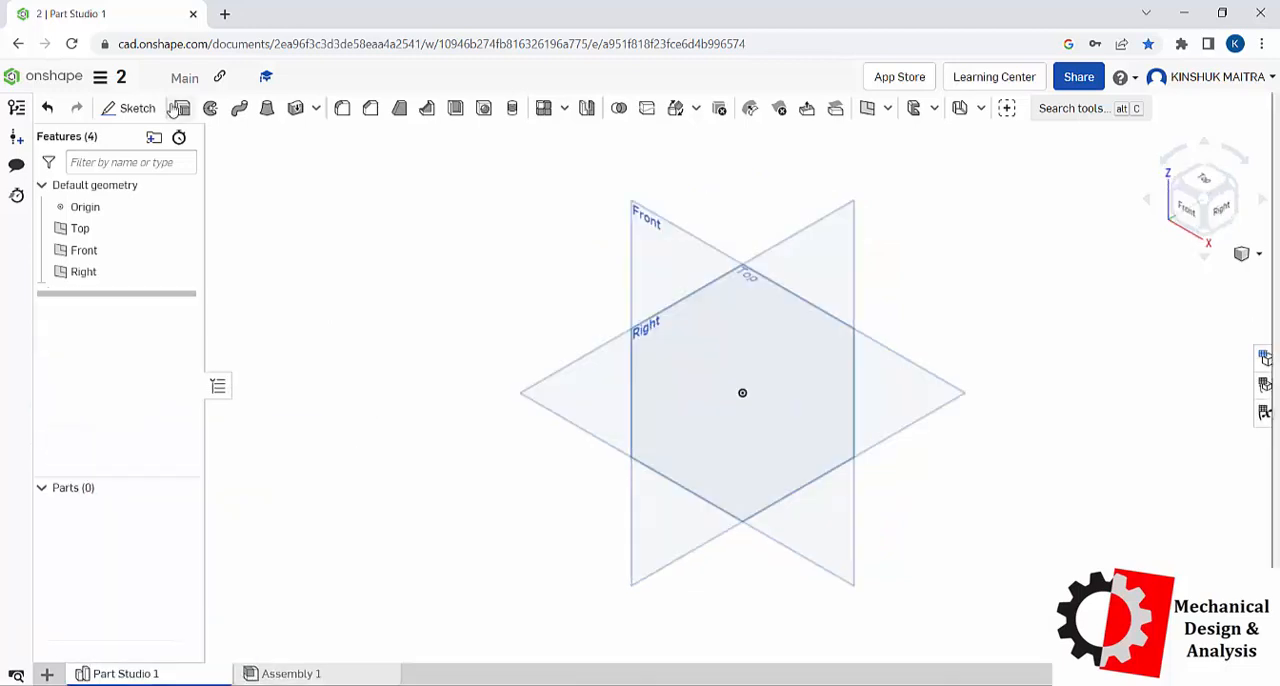
Step: Sketch a closed L-shaped profile on the Front plane, about 146 mm wide and 87 mm high, with legs about 26 mm and 21 mm thick
left_click(137, 108)
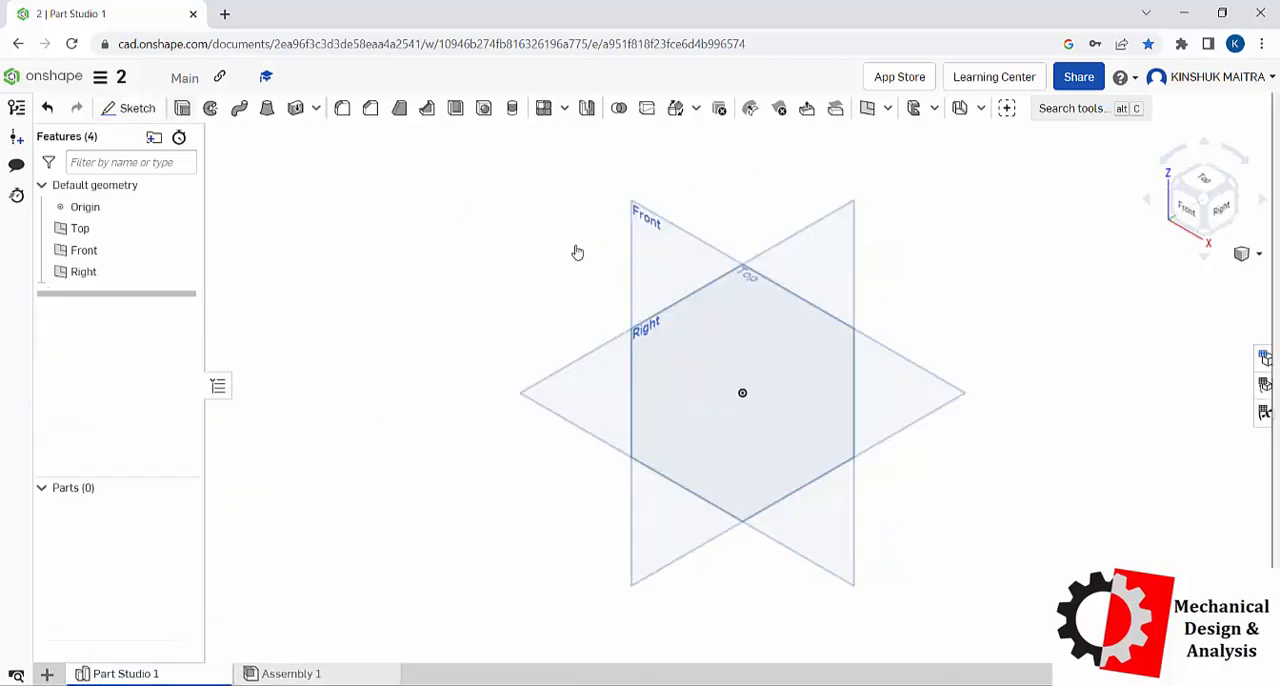
left_click(645, 240)
right_click(531, 274)
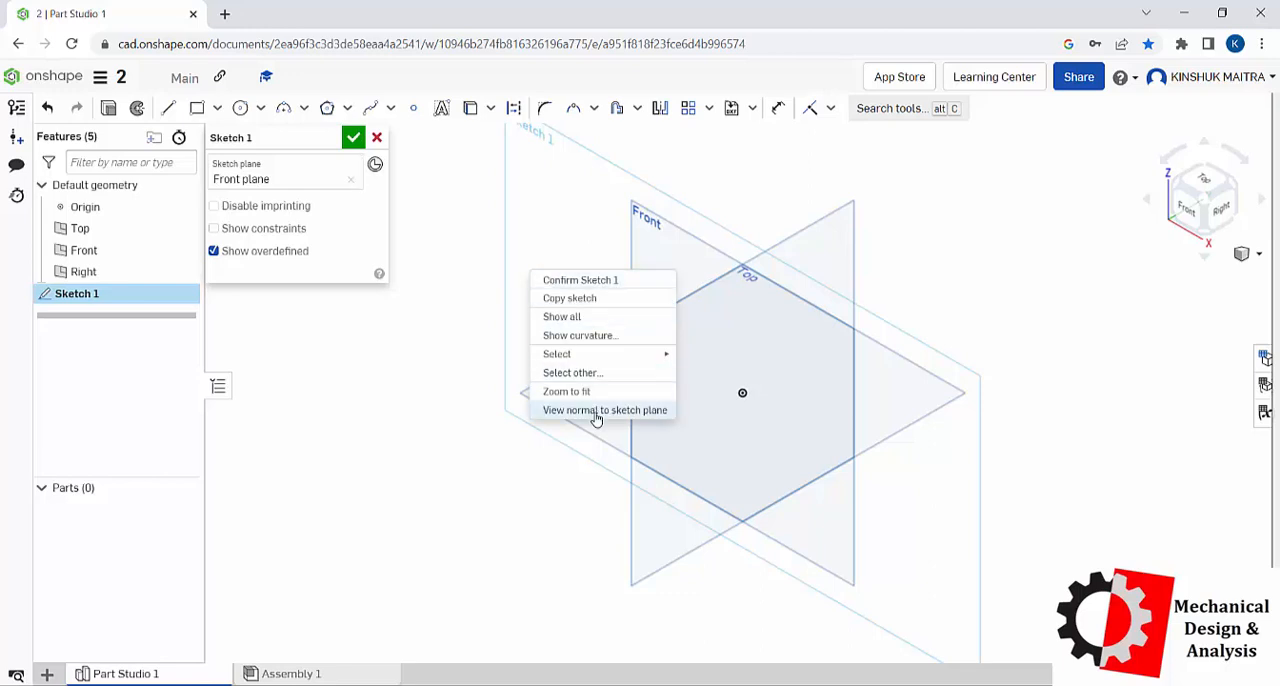
left_click(596, 414)
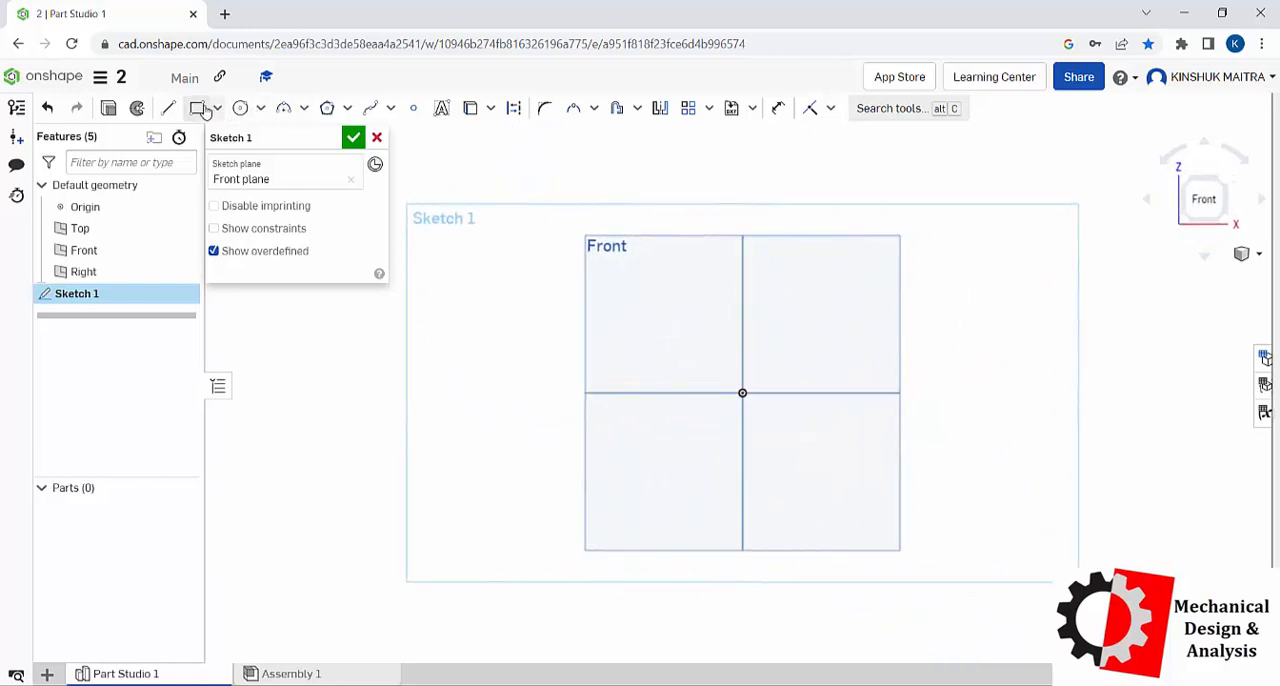
left_click(168, 108)
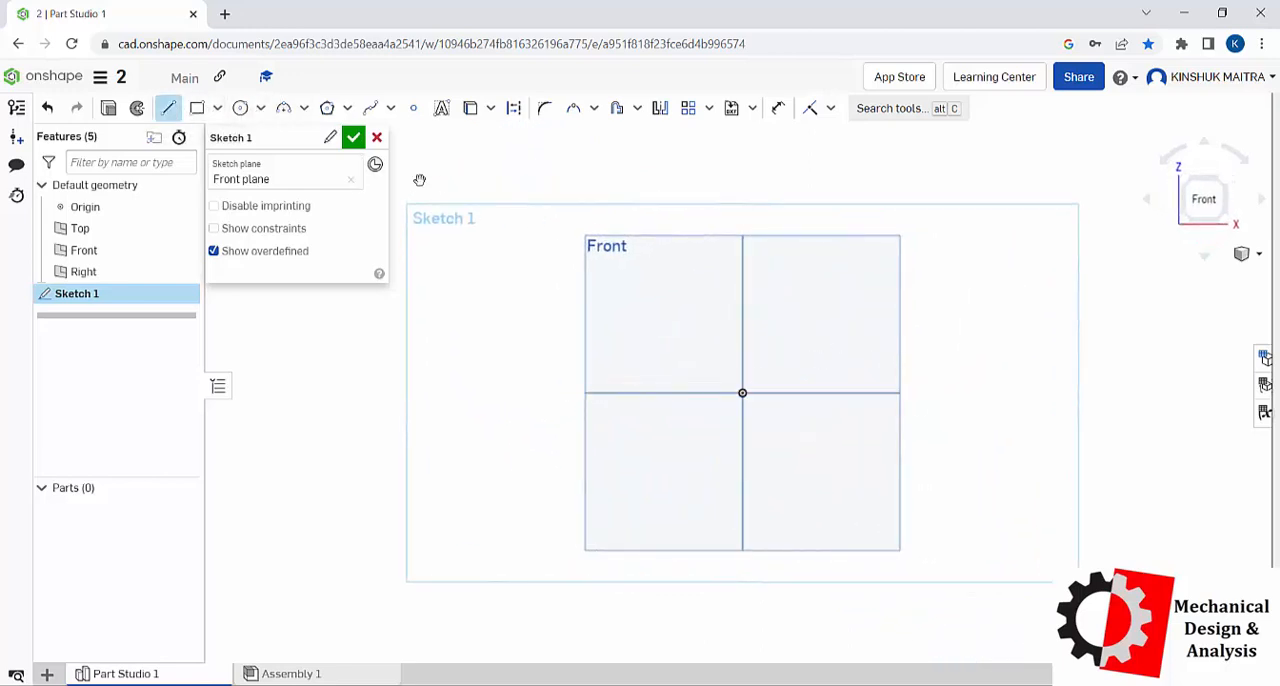
left_click(629, 217)
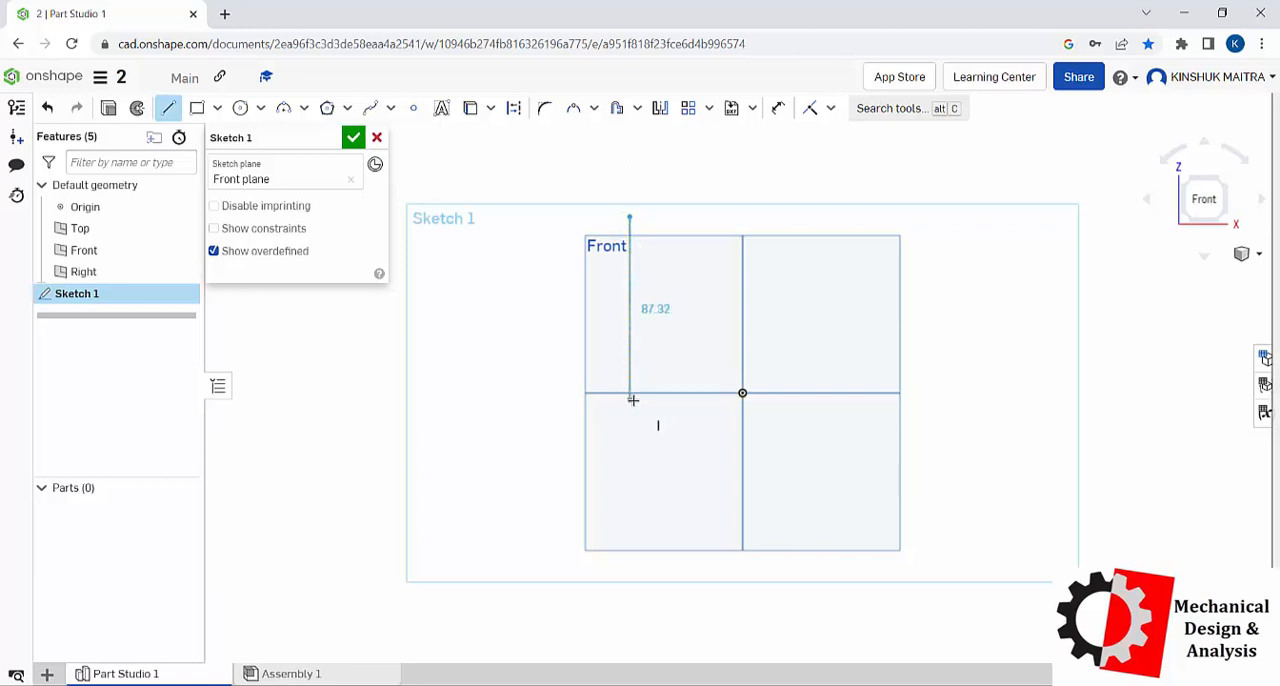
left_click(630, 399)
left_click(937, 399)
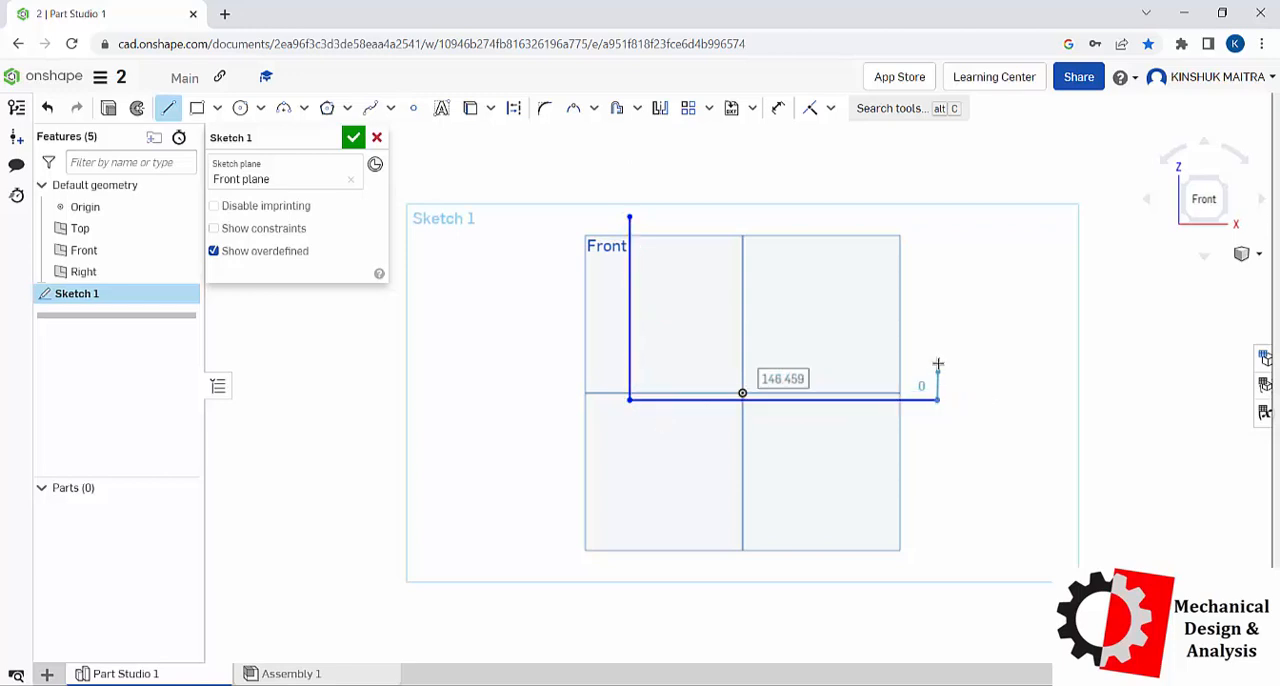
left_click(937, 355)
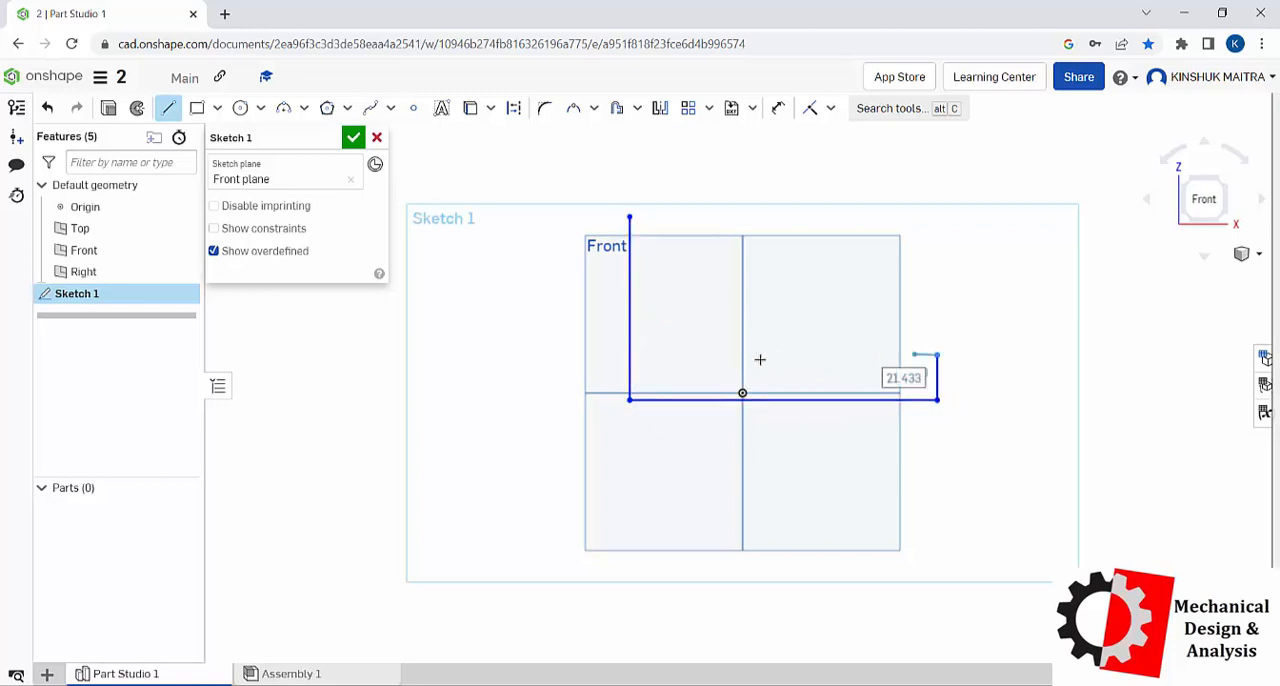
left_click(683, 356)
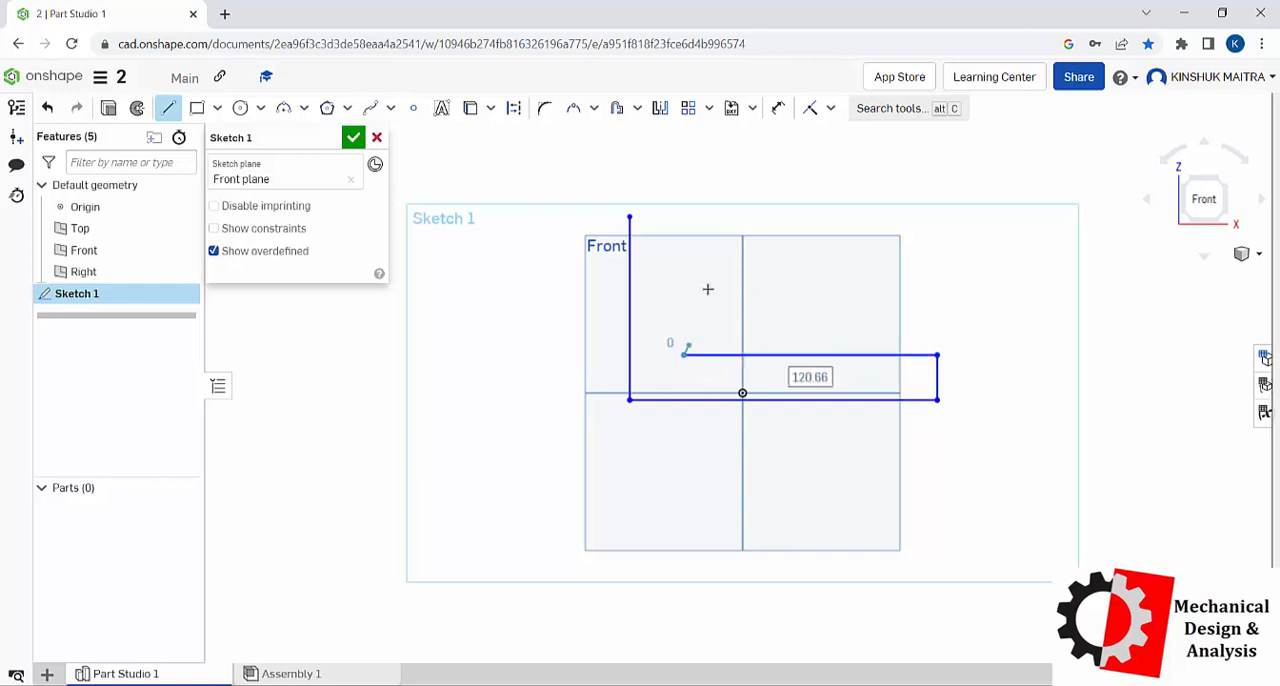
left_click(684, 216)
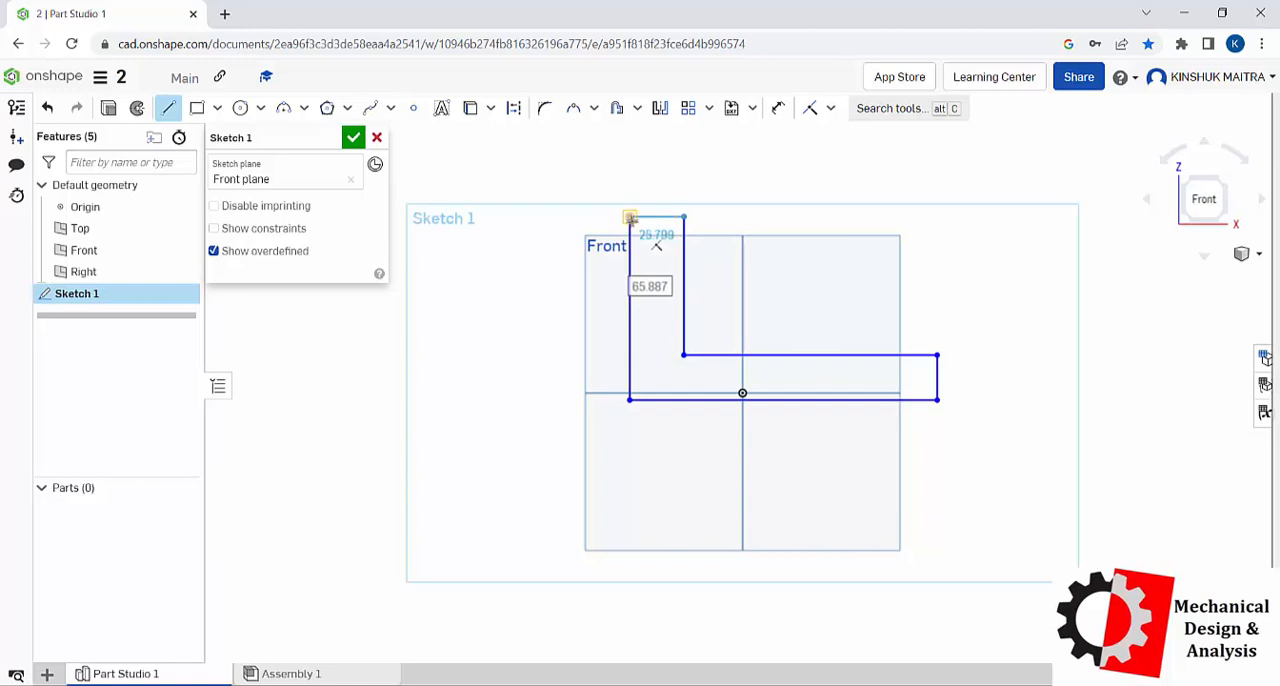
left_click(629, 216)
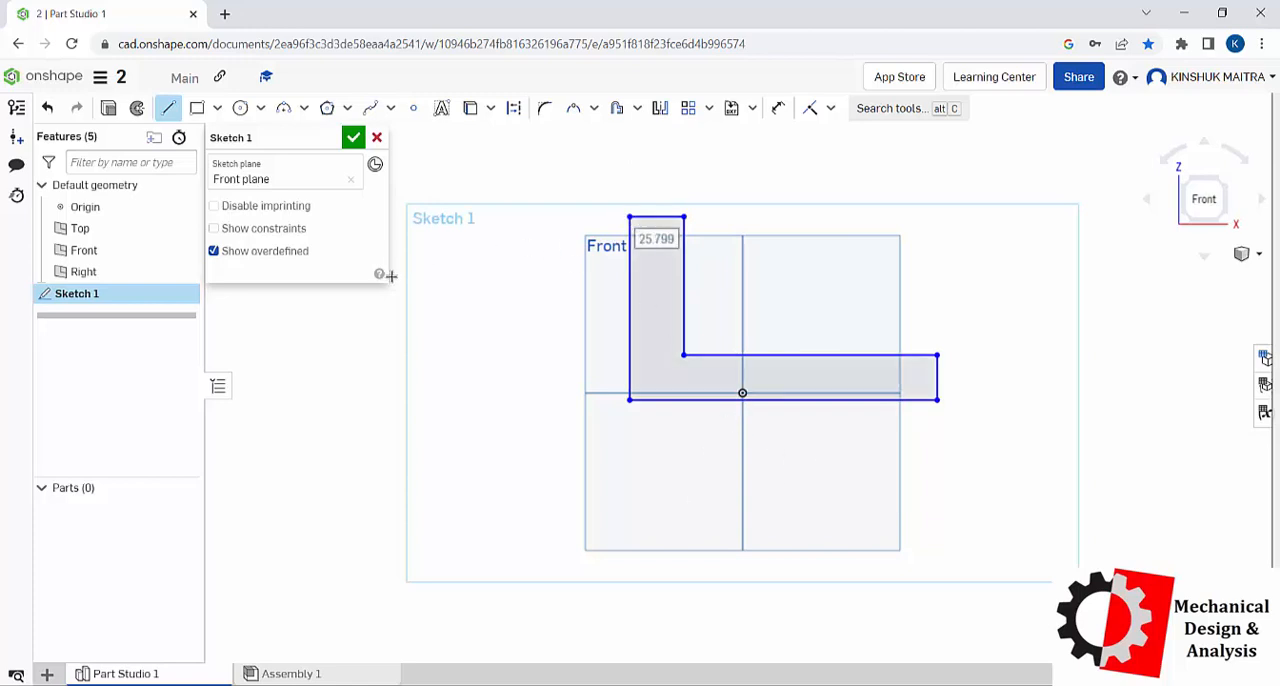
left_click(354, 137)
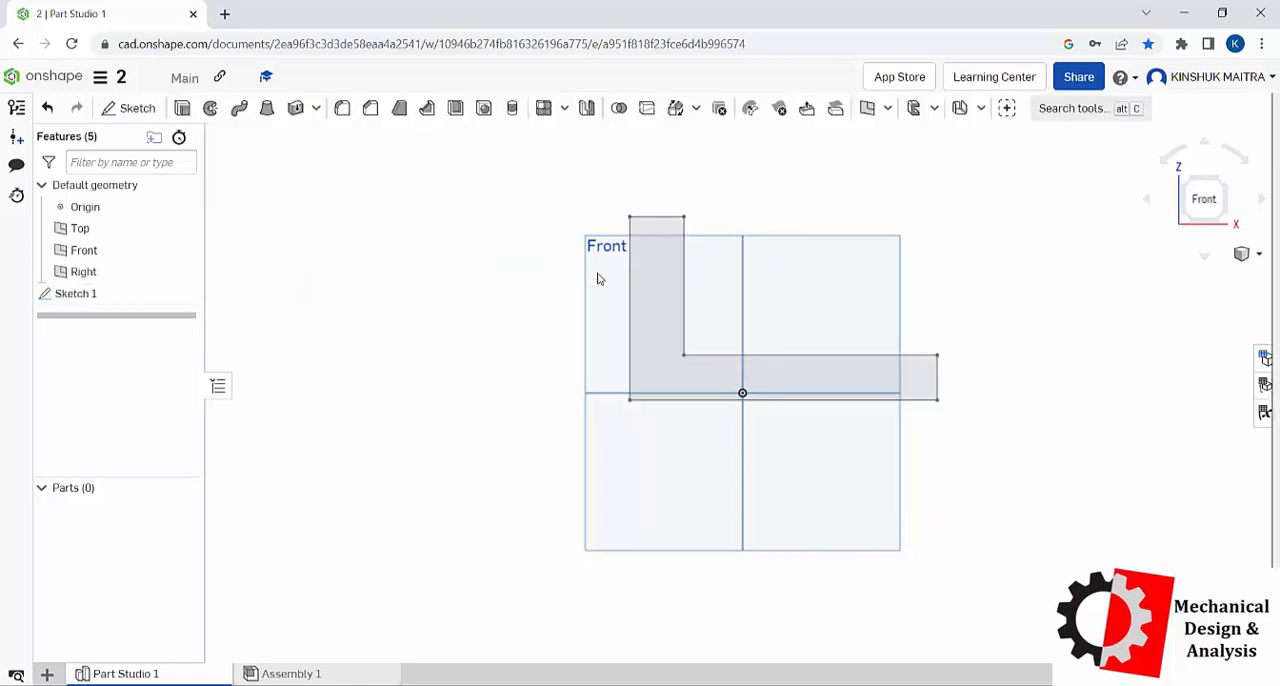
Step: Extrude the L-shaped profile as a new solid, symmetric about the sketch plane with a blind depth of 100 mm
left_click(190, 108)
right_click(976, 212)
left_click(988, 332)
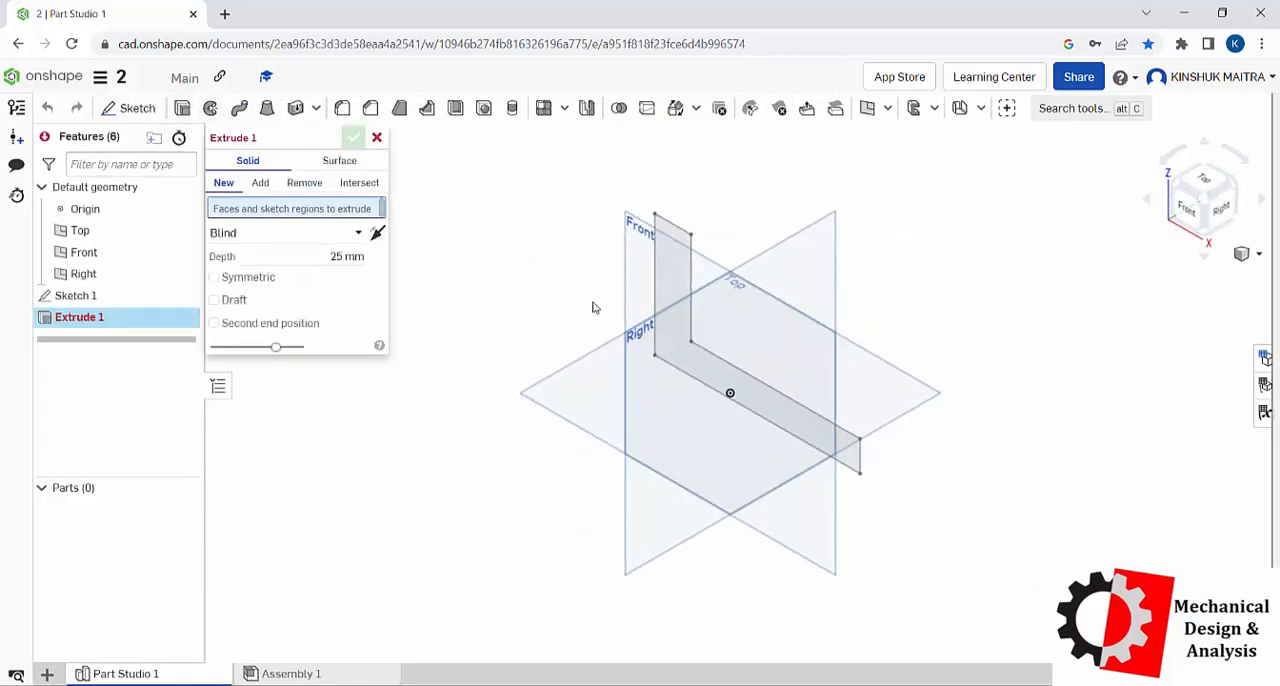
left_click(664, 292)
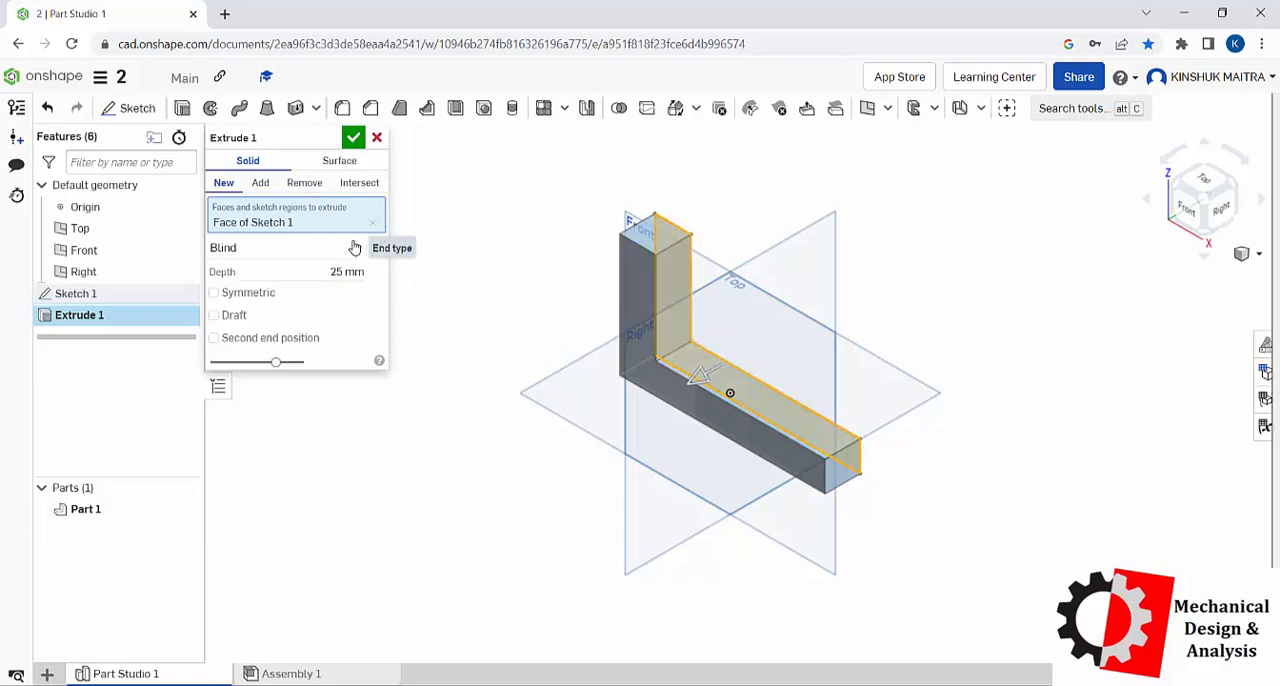
left_click(267, 292)
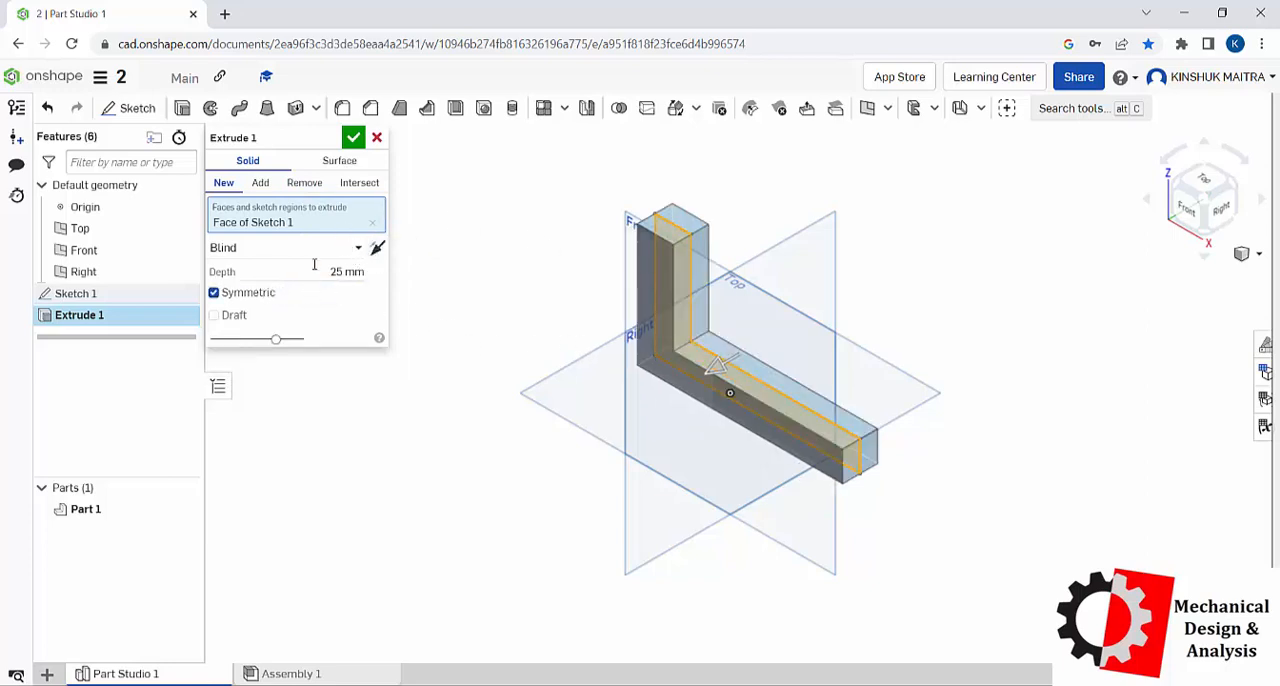
left_click(316, 266)
type("10")
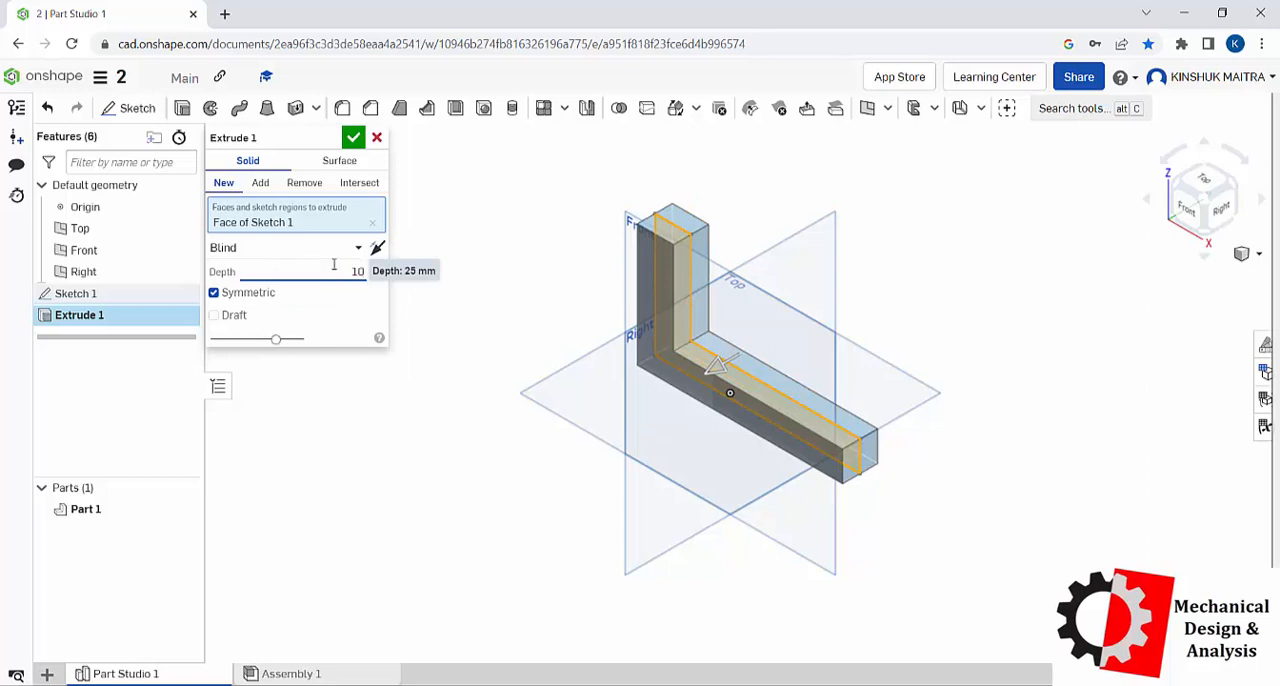
type("0")
key("Return")
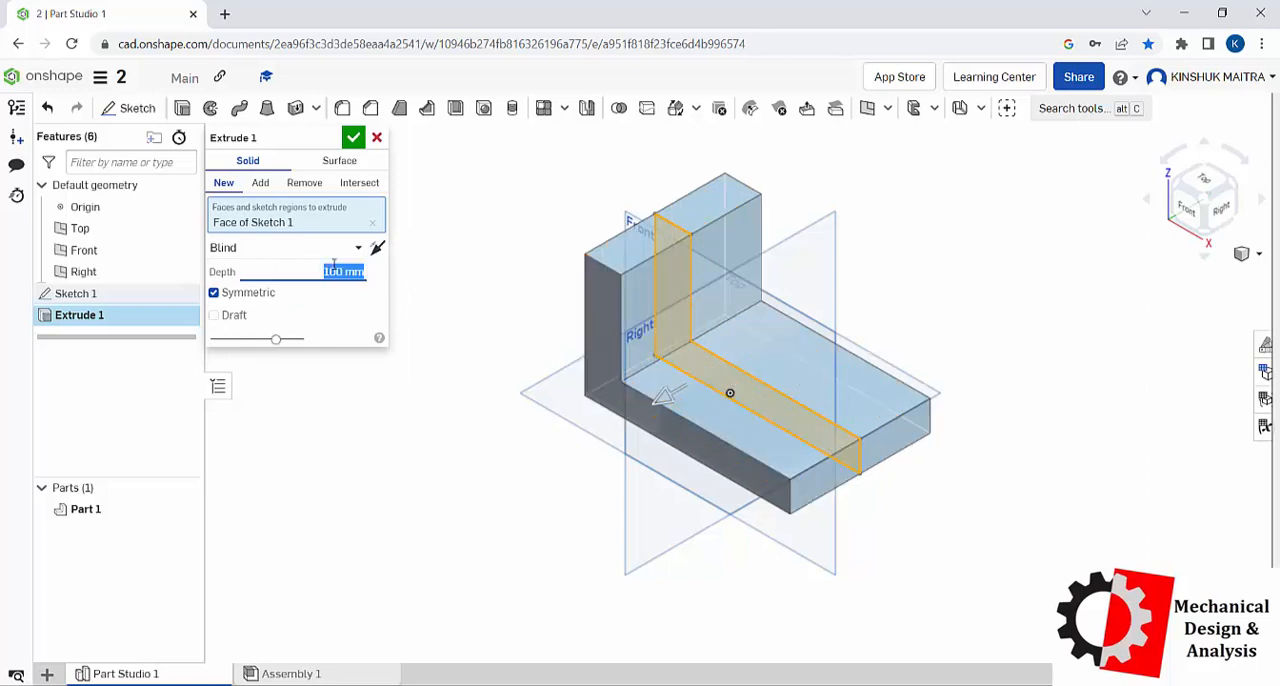
left_click(353, 136)
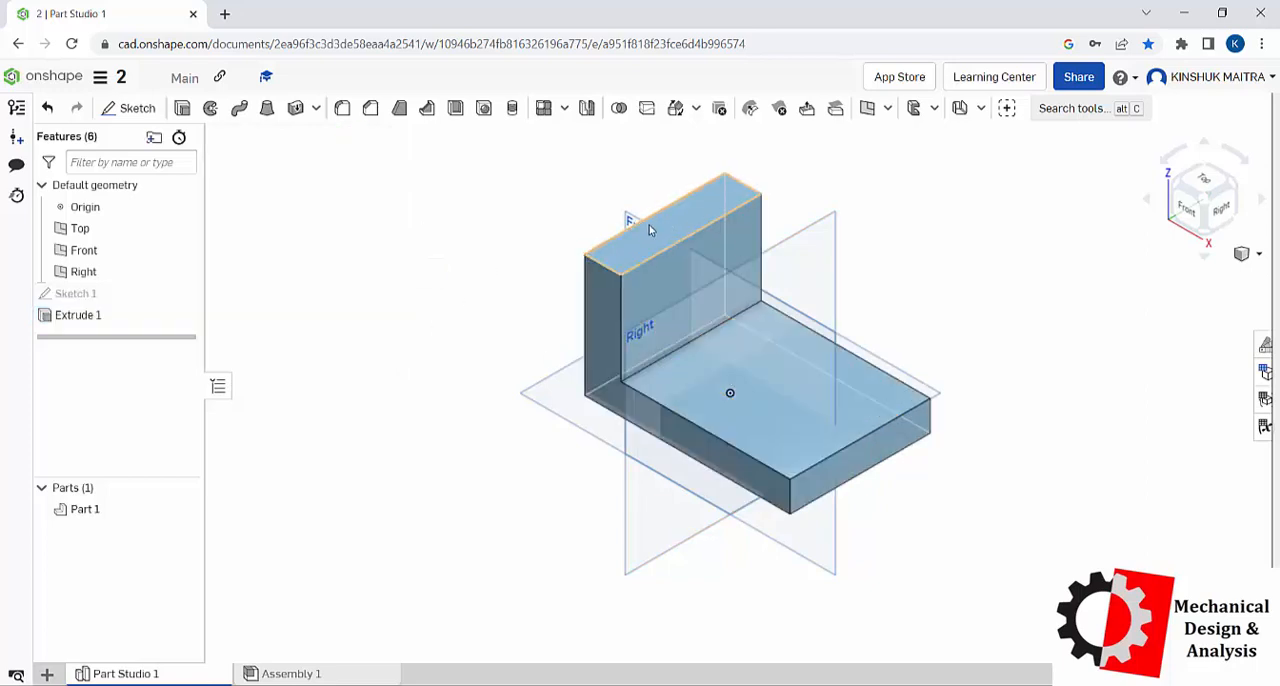
Step: Sketch a diagonal line about 103 mm long on the Front plane, from the vertical leg's inner edge to the horizontal leg's upper edge
left_click(617, 217)
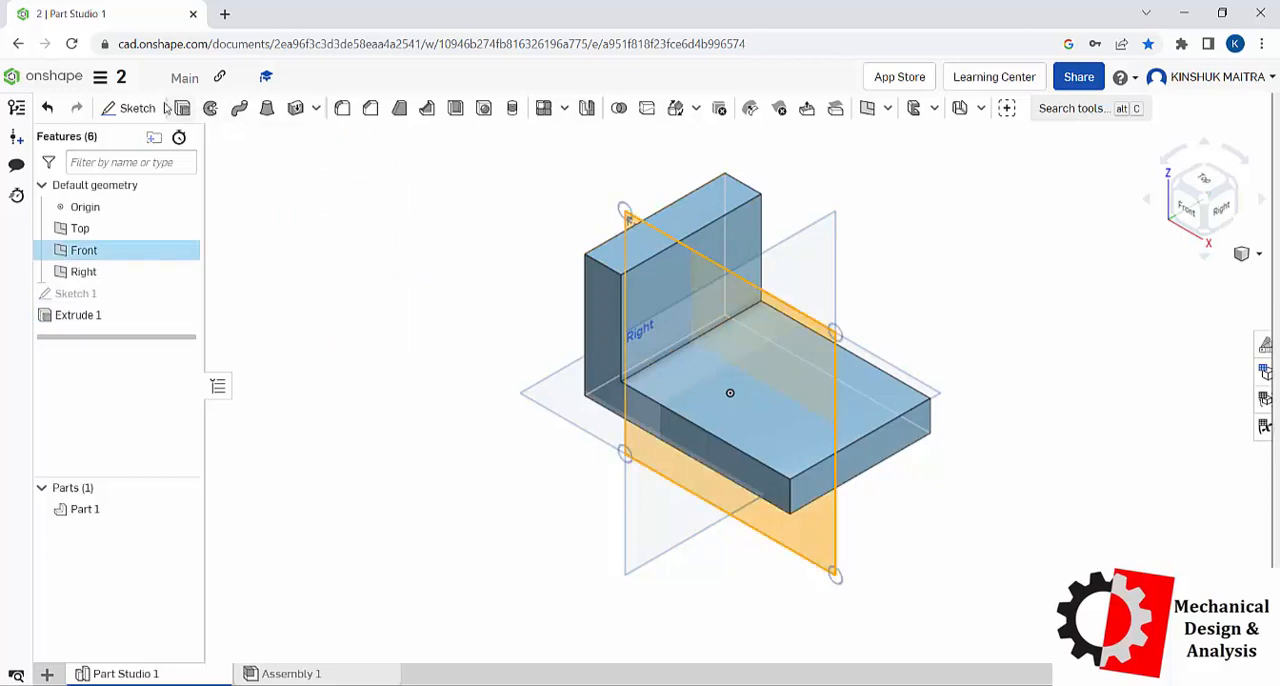
left_click(130, 108)
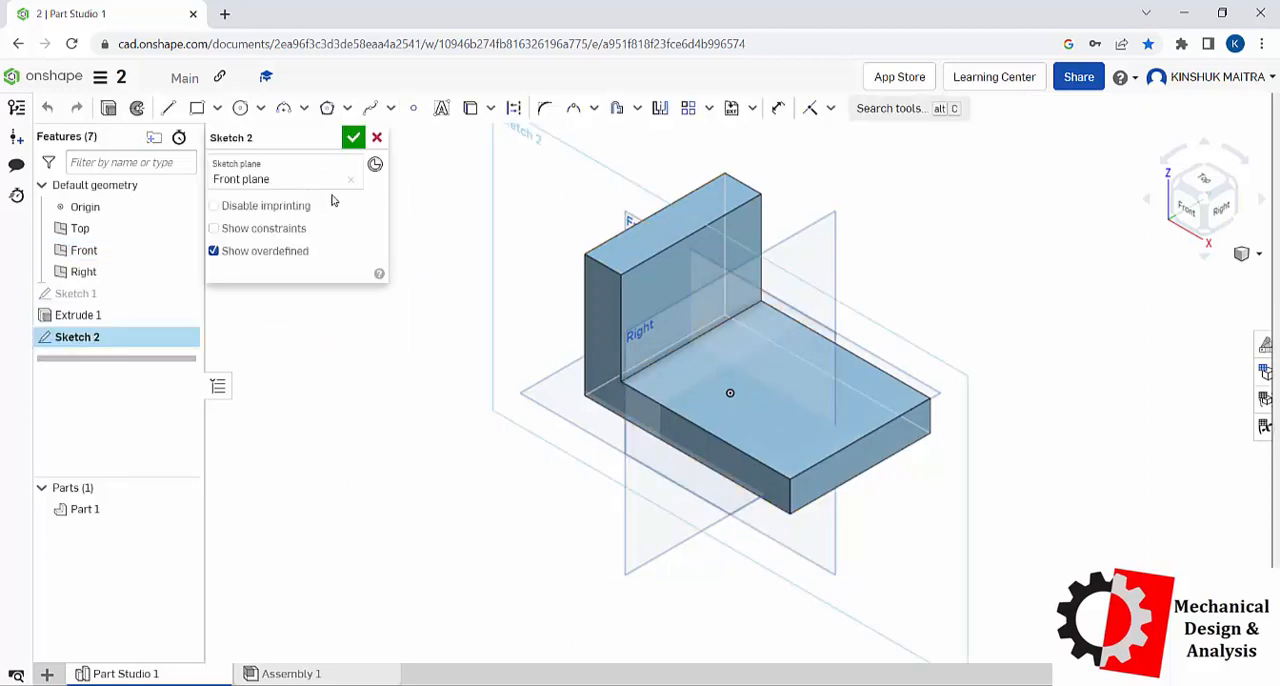
right_click(428, 210)
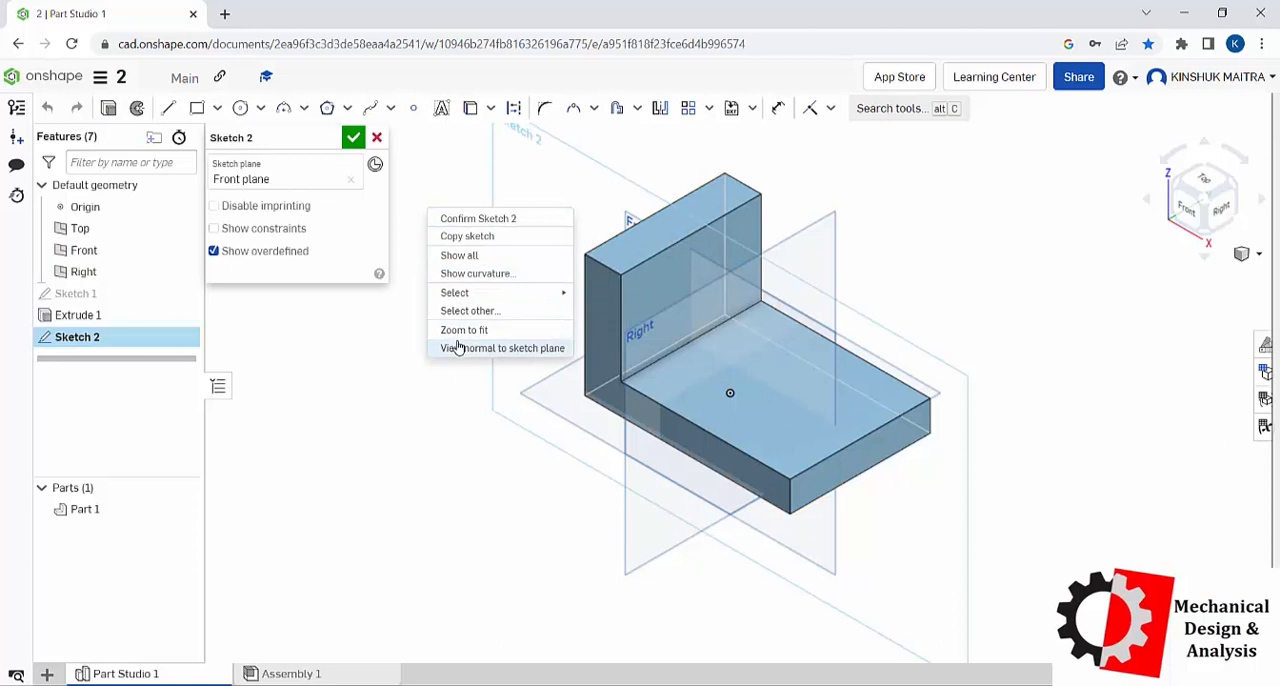
left_click(490, 348)
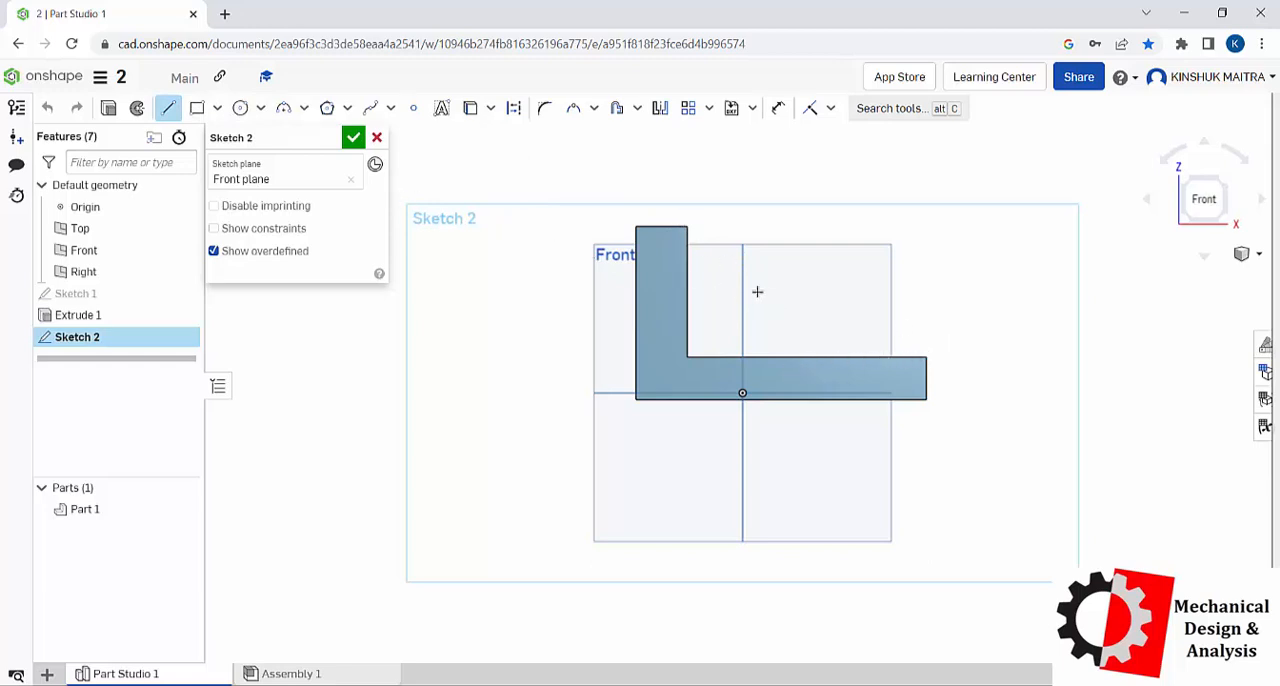
left_click(687, 249)
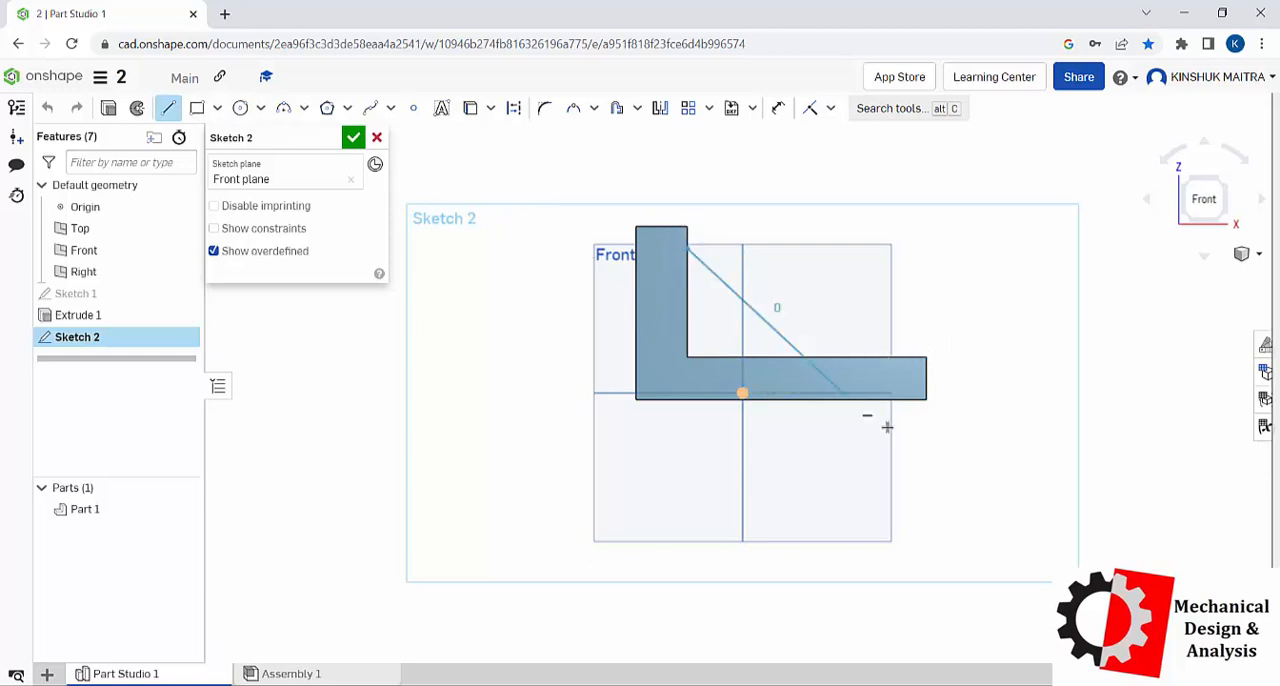
left_click(861, 356)
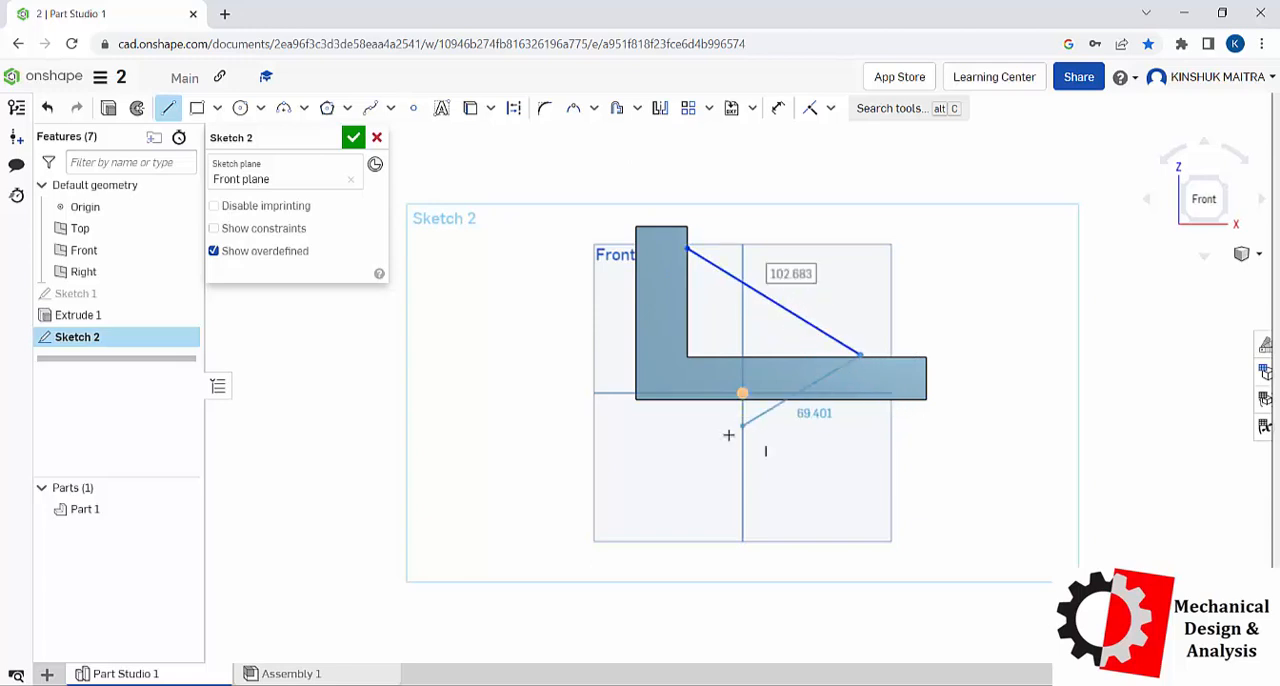
key("Escape")
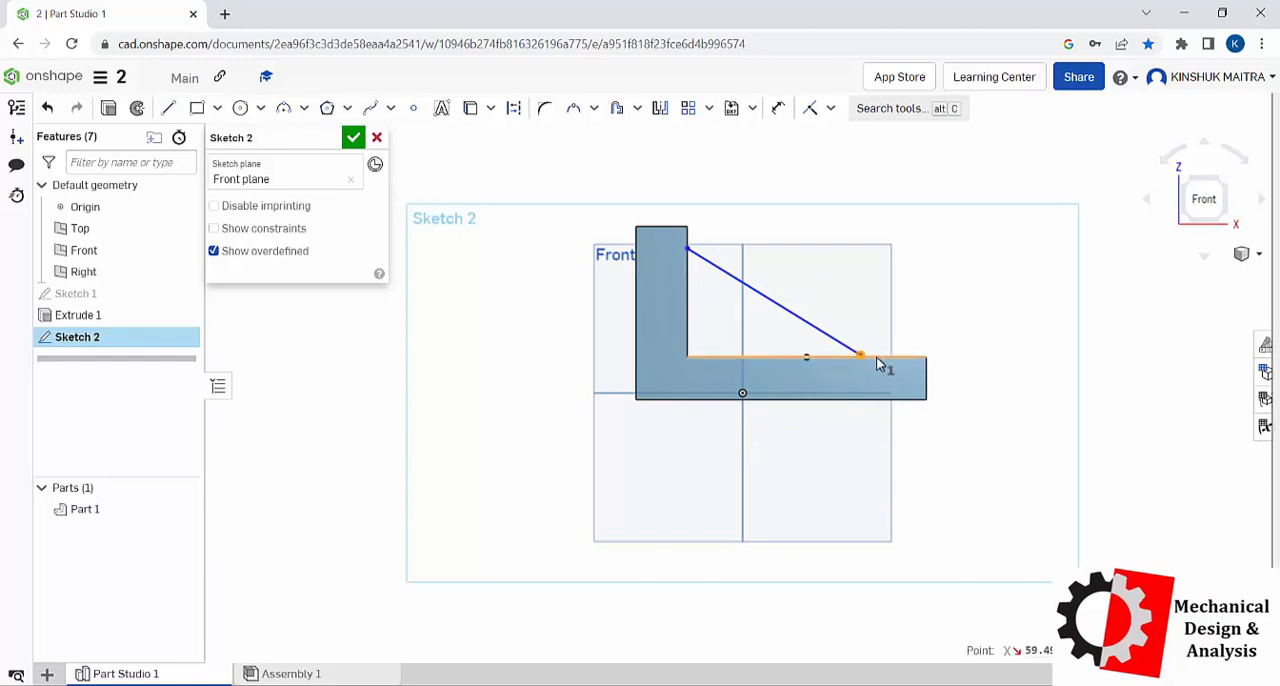
Step: Try to make the diagonal line's endpoints coincident with the inner edges of the horizontal and vertical legs
right_click(876, 357)
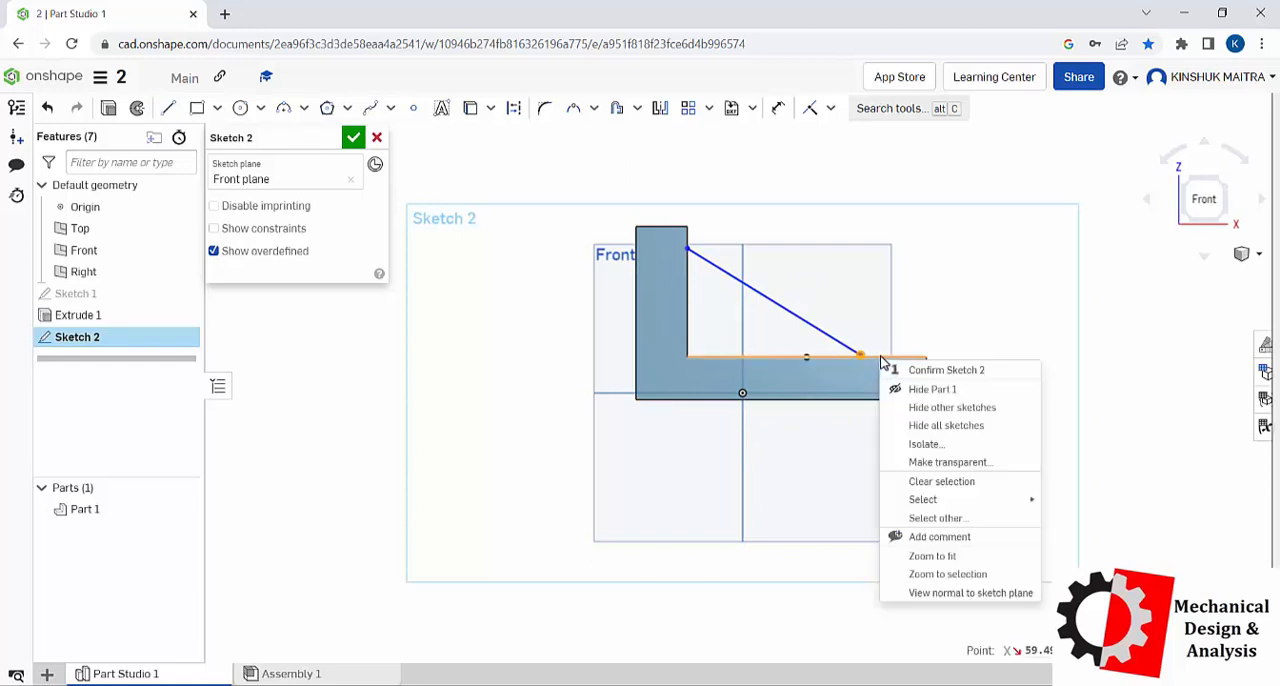
left_click(814, 110)
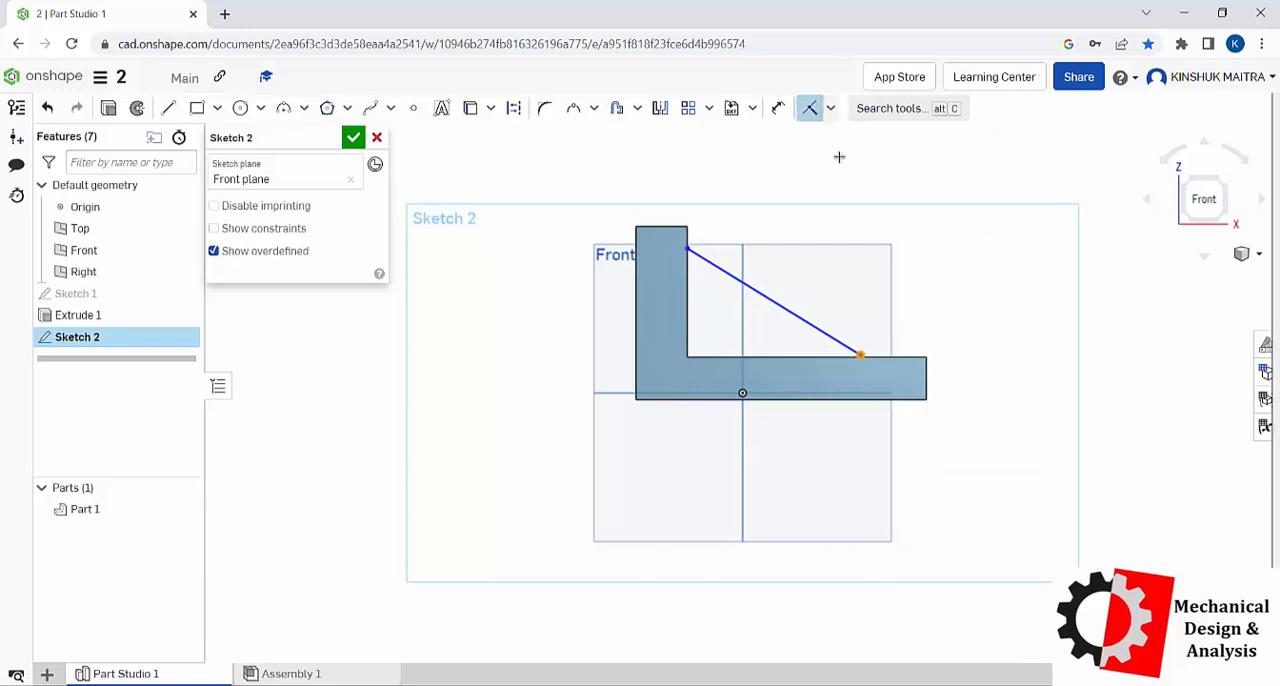
left_click(833, 108)
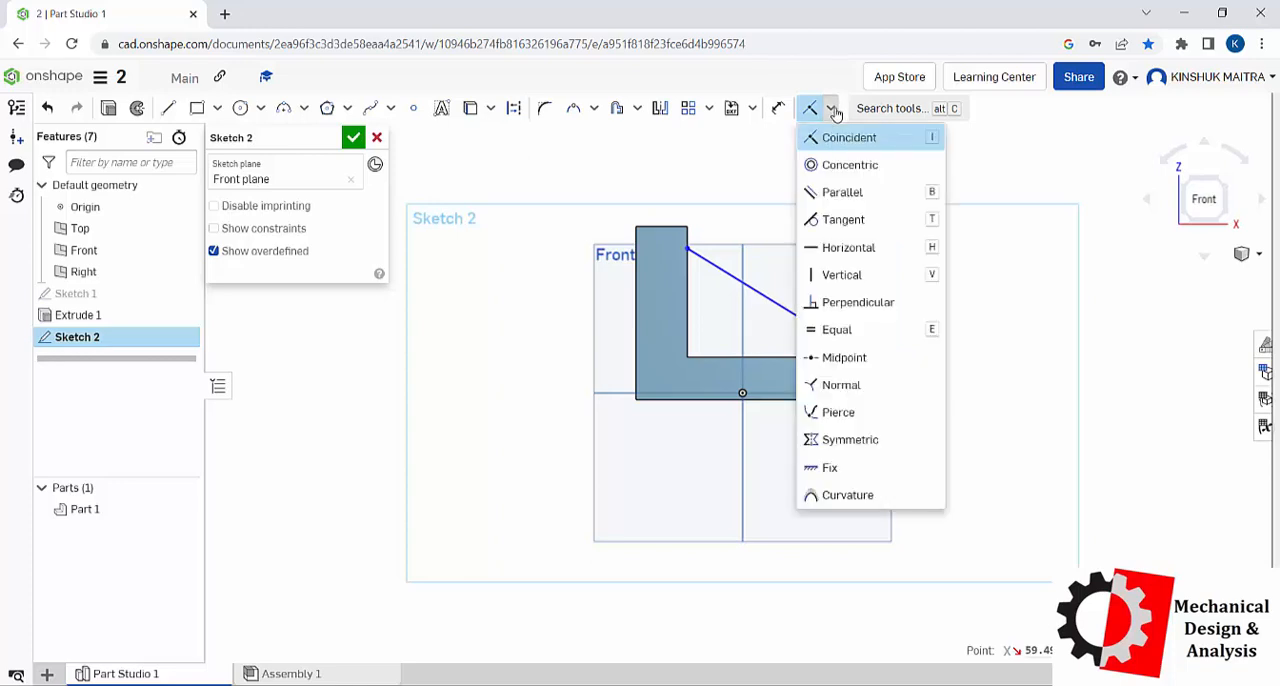
left_click(830, 134)
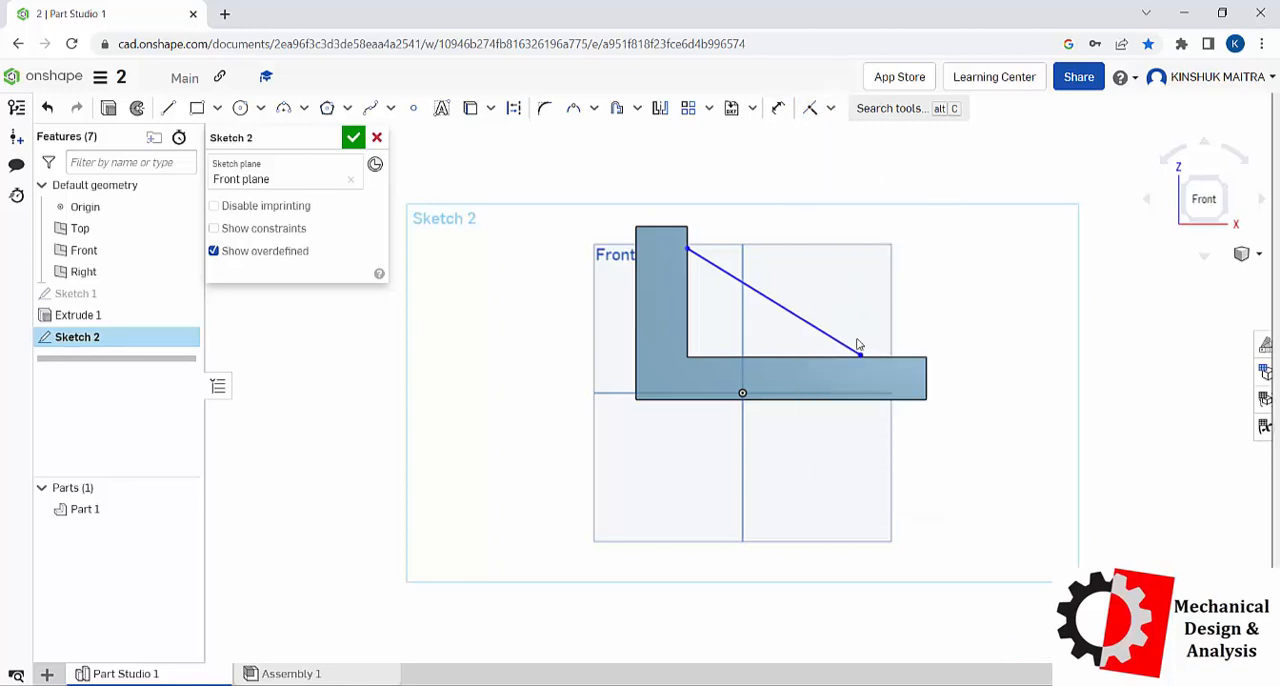
left_click(688, 272)
right_click(691, 276)
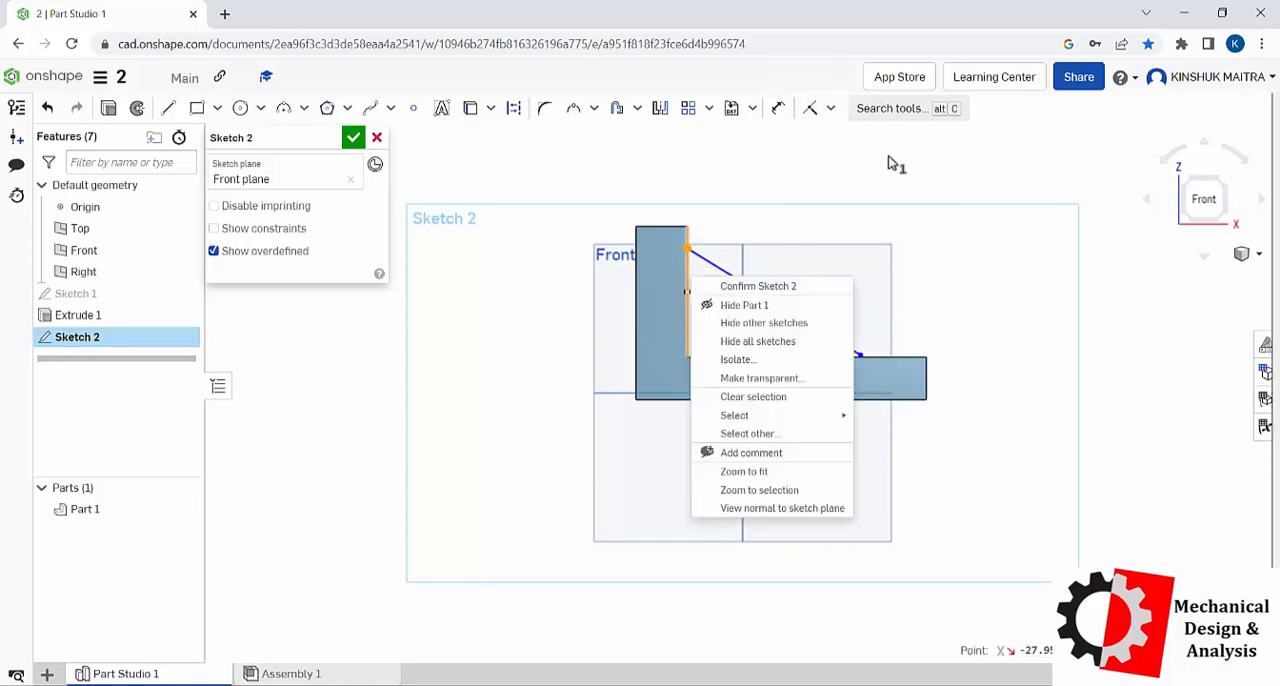
left_click(811, 108)
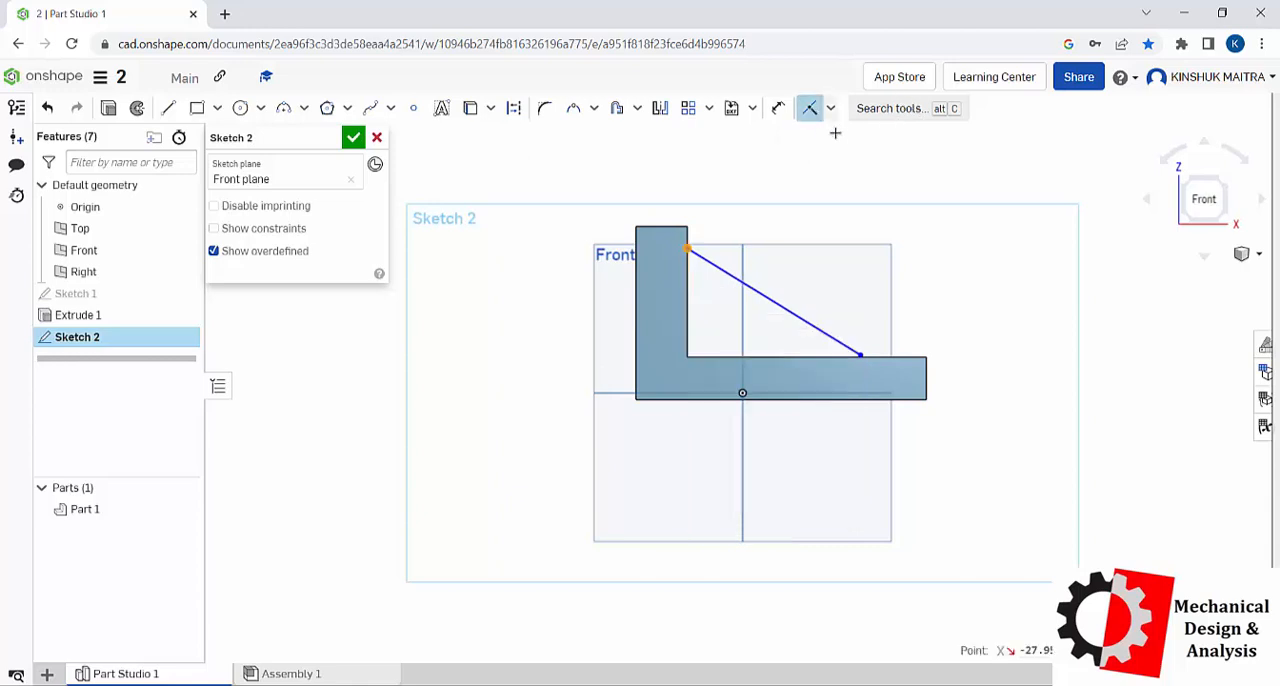
Step: Pull the diagonal line away from the legs and make its upper endpoint coincident with the vertical leg's inner edge
scroll(695, 252, "up", 5)
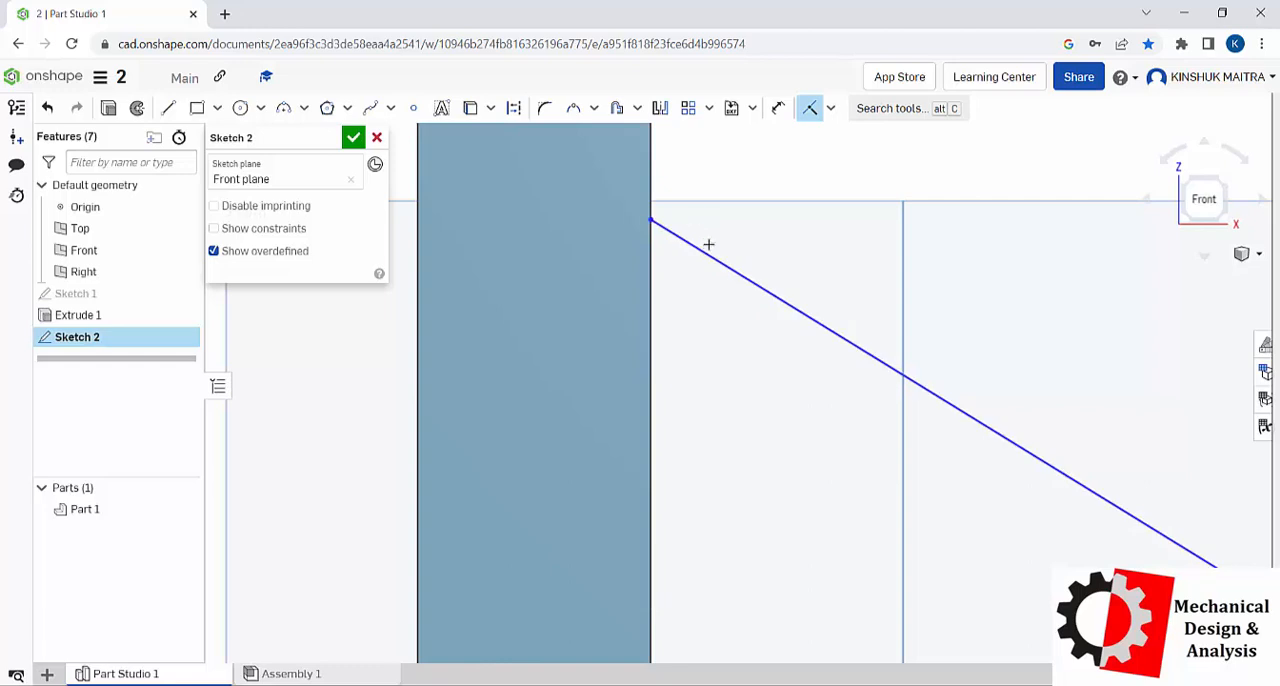
key("Escape")
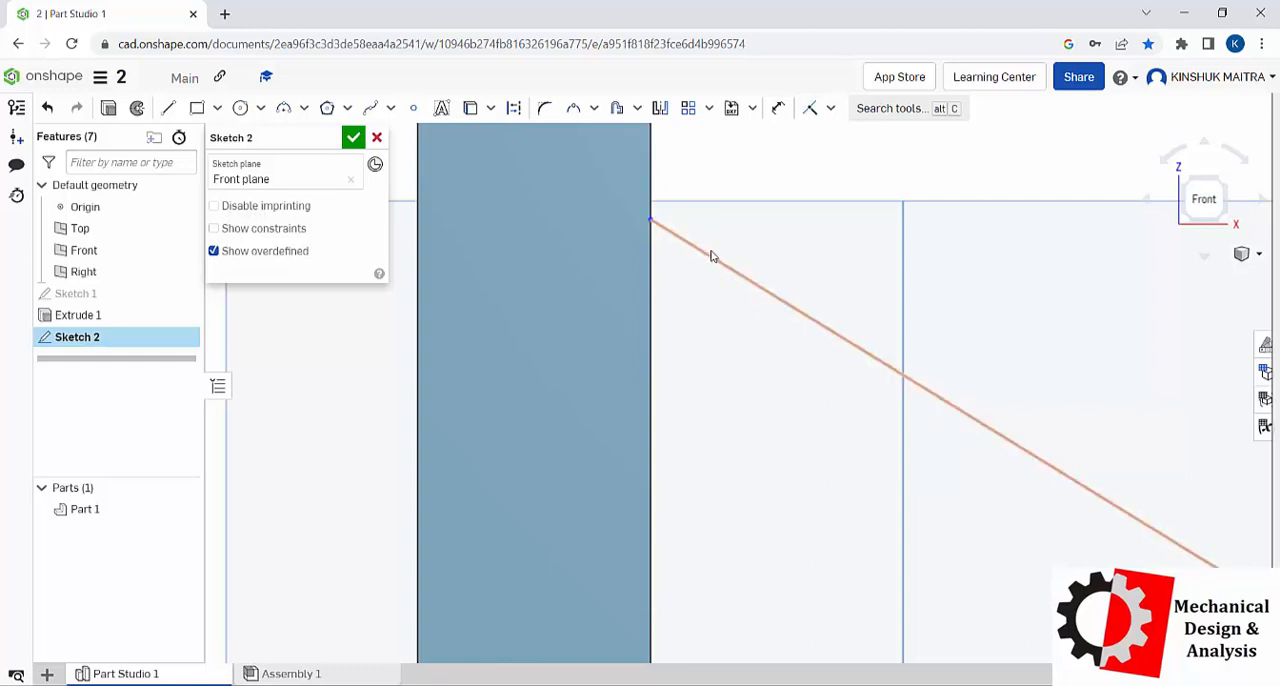
left_click_drag(712, 253, 726, 241)
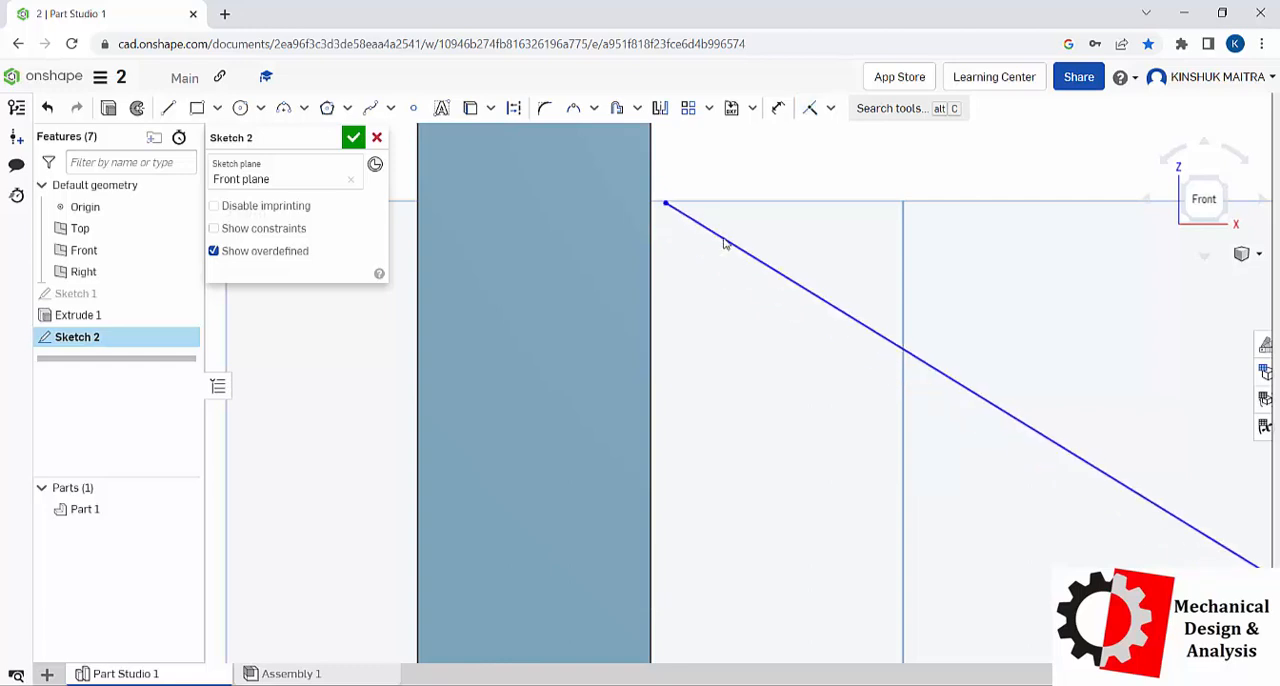
right_click(651, 215)
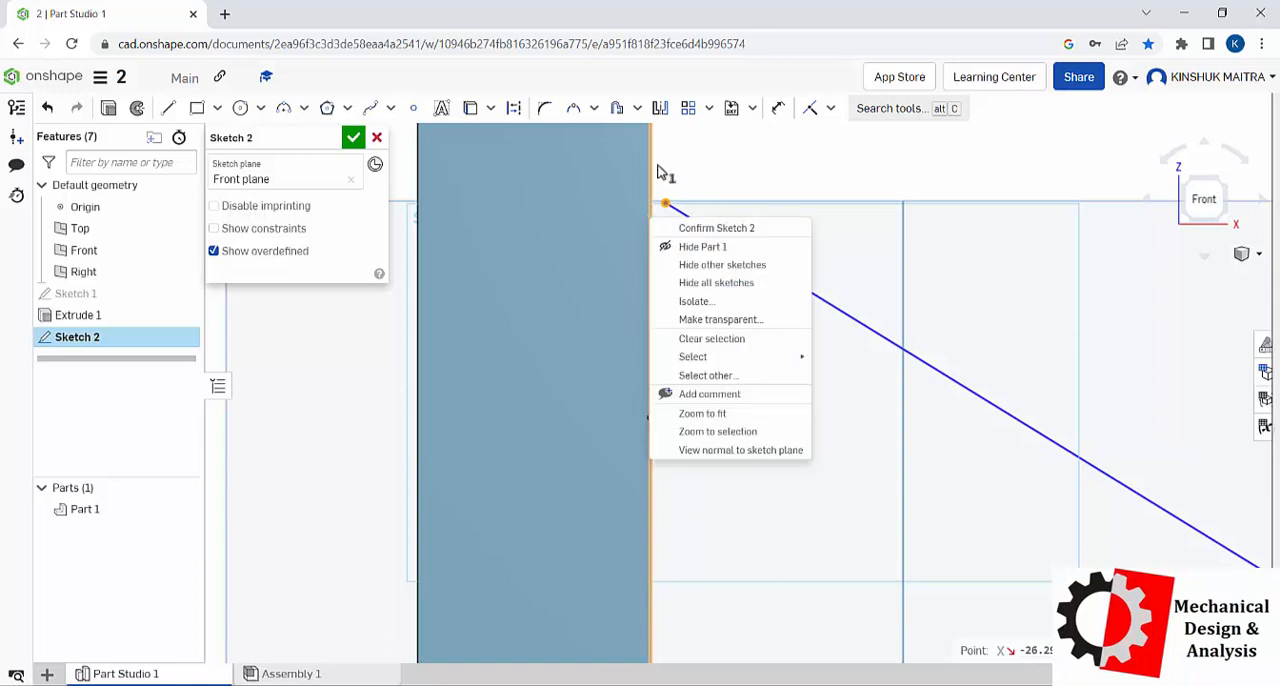
left_click(692, 160)
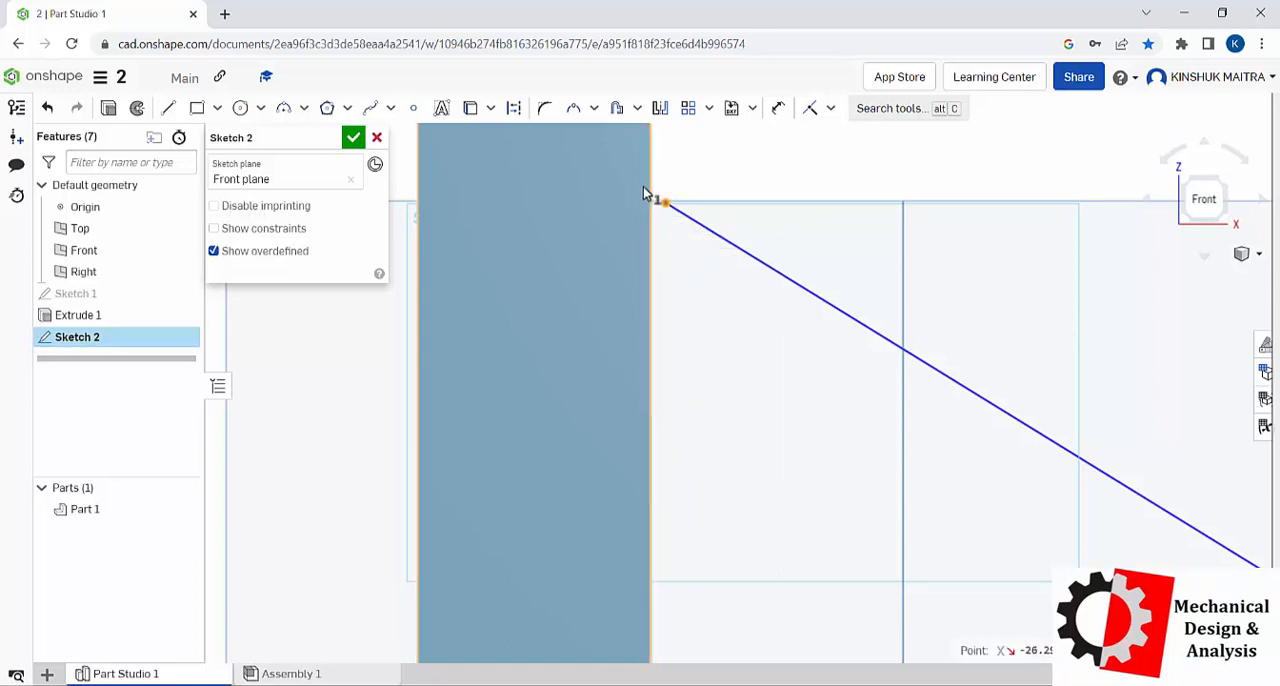
left_click(649, 180)
left_click(810, 107)
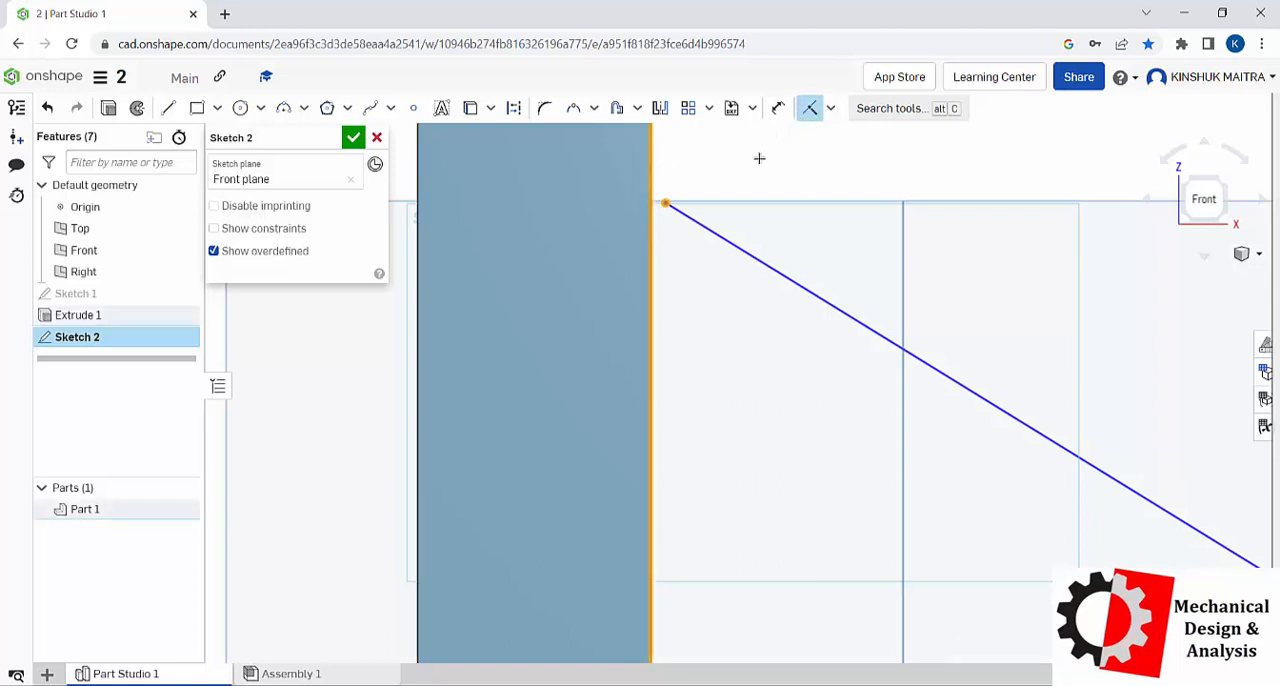
Step: Make the diagonal line's lower endpoint coincident with the horizontal leg's upper edge and accept the sketch
scroll(695, 183, "down", 5)
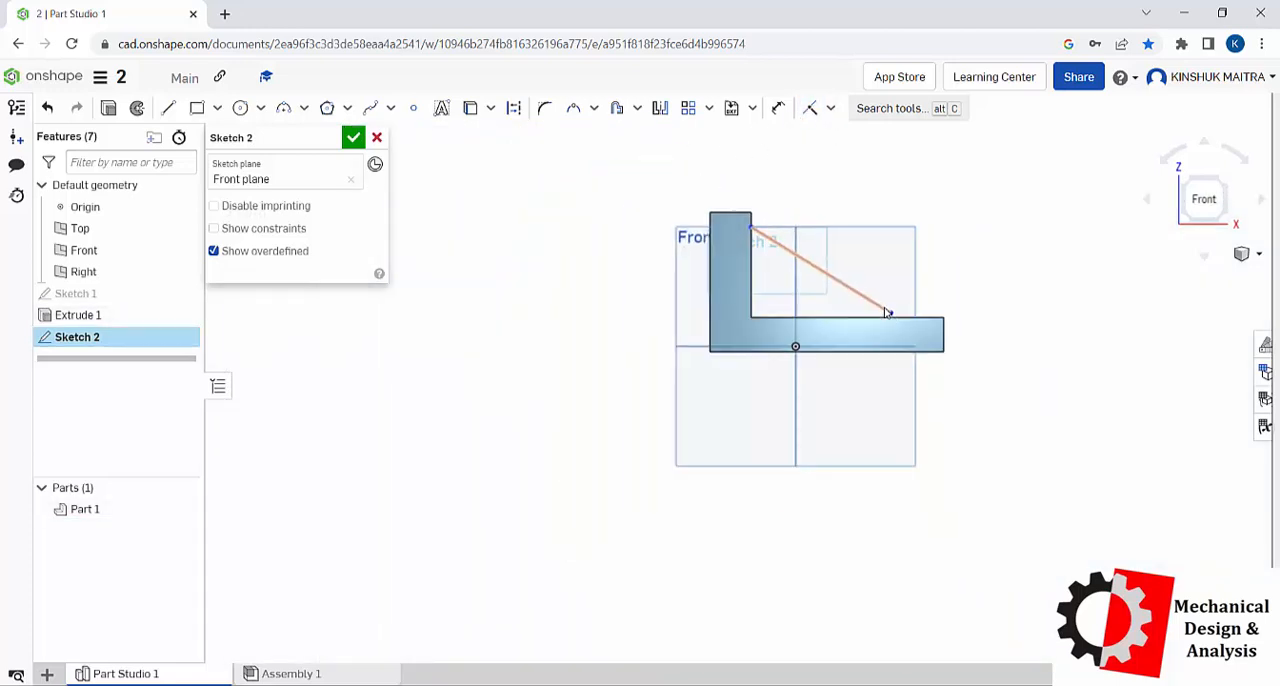
scroll(886, 309, "up", 2)
scroll(908, 315, "up", 2)
left_click(810, 107)
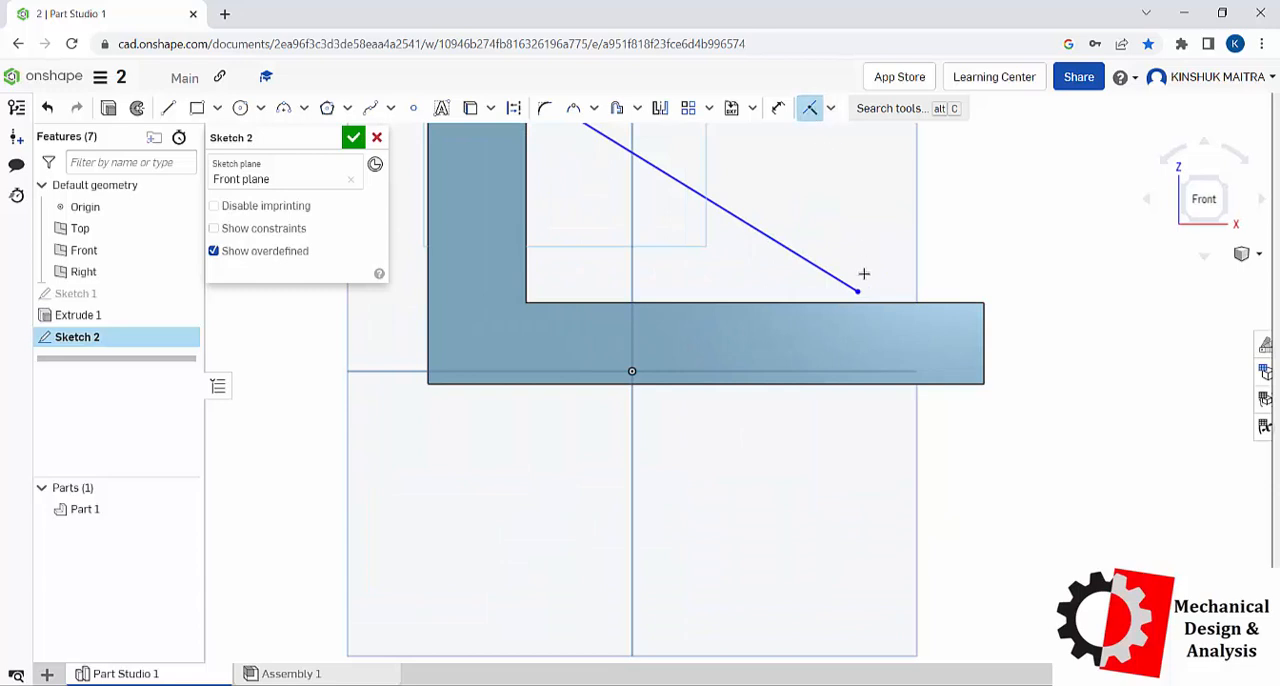
left_click(859, 293)
left_click(894, 302)
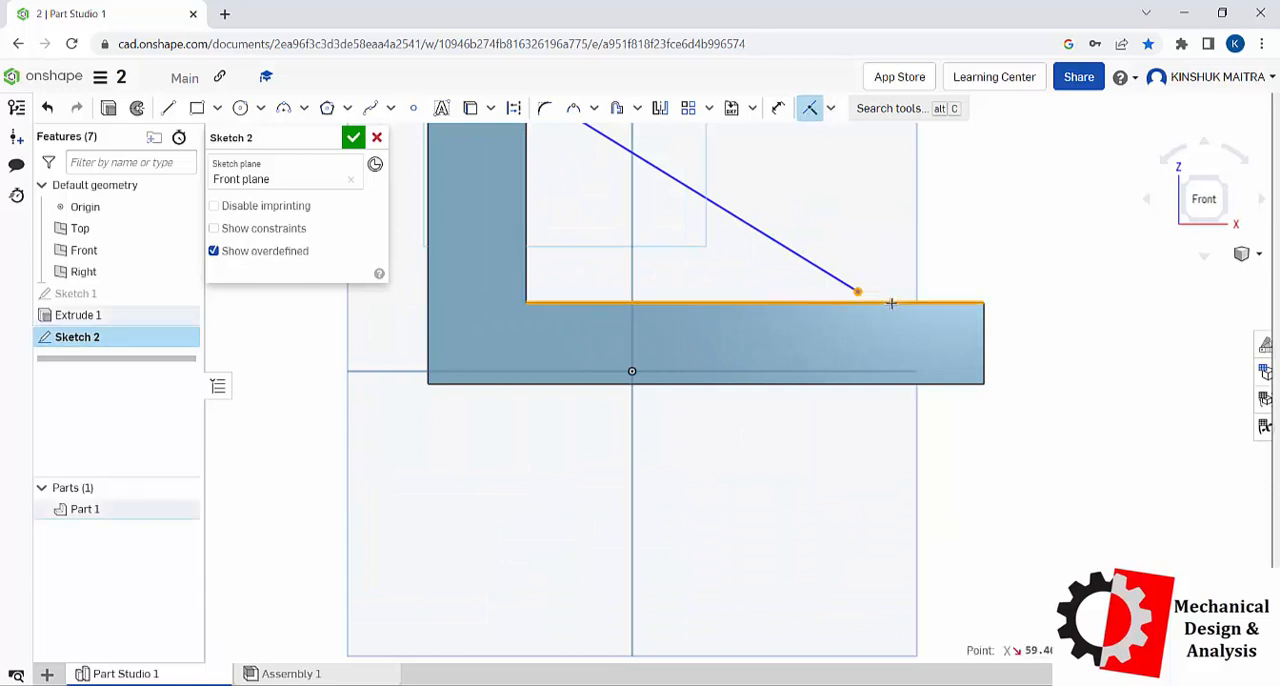
scroll(903, 346, "up", 3)
scroll(897, 344, "down", 4)
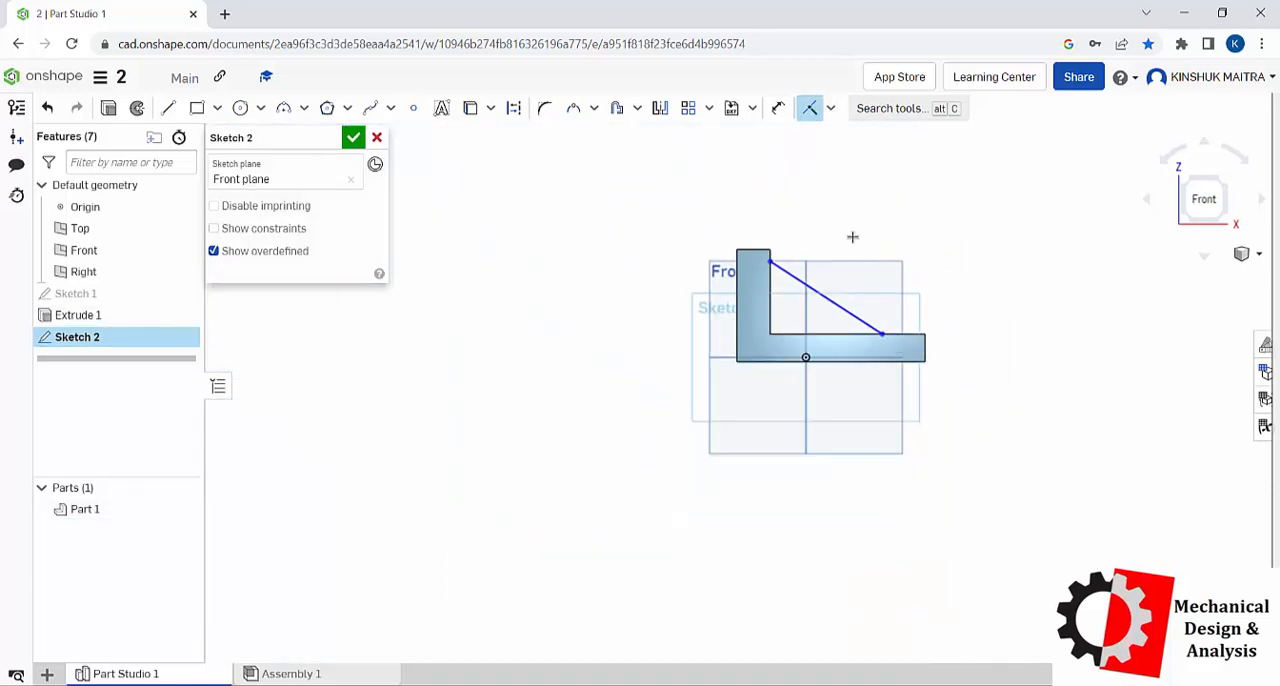
scroll(852, 237, "up", 2)
left_click(353, 137)
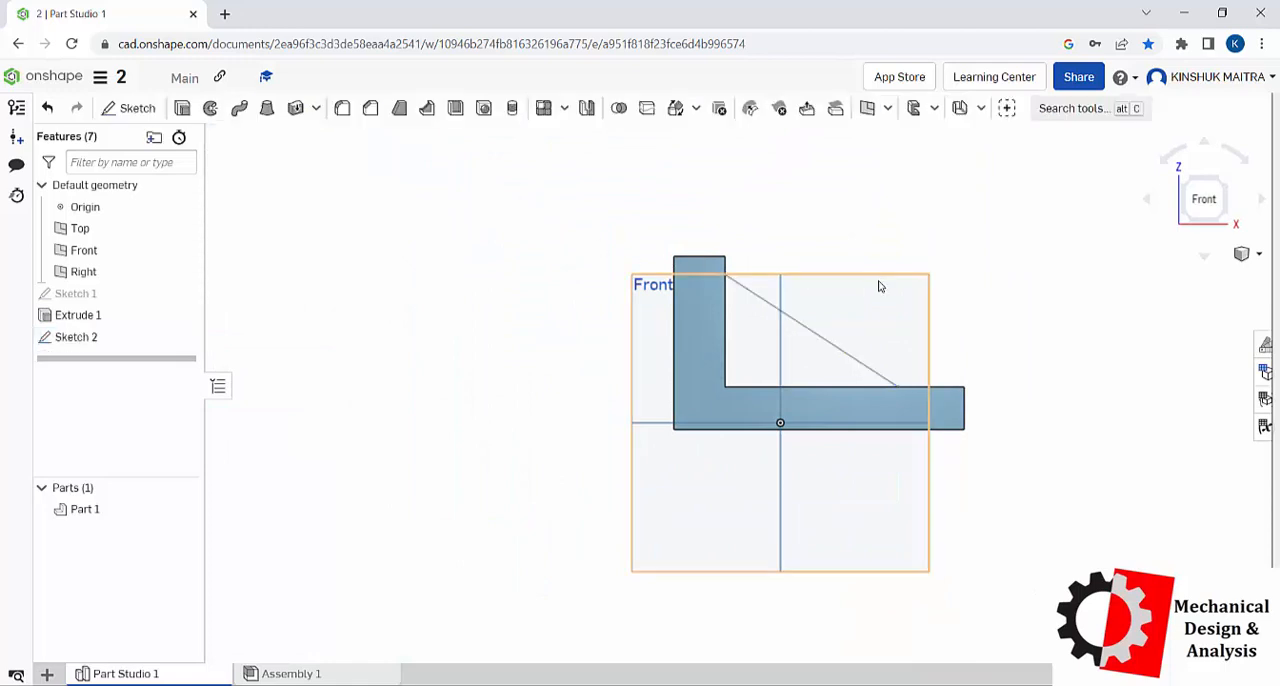
Step: Create a rib from the diagonal sketch line, parallel to the sketch plane, with a thickness of 5 mm
right_click(940, 225)
left_click(995, 290)
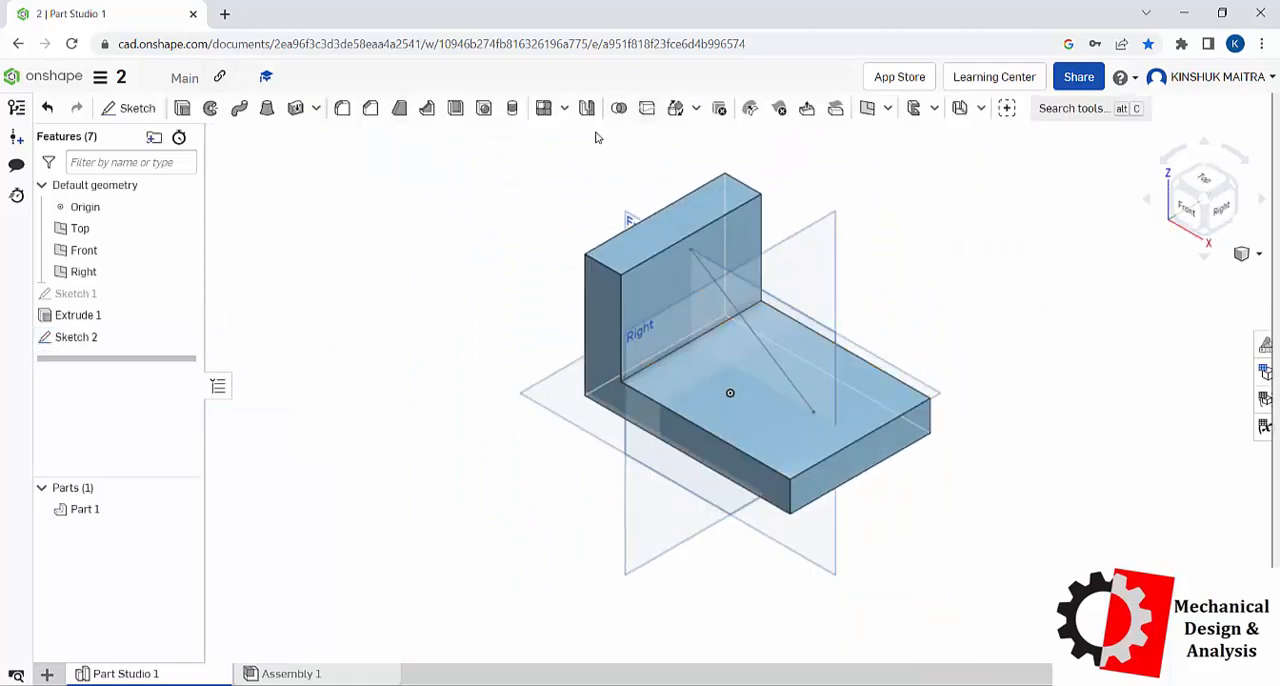
left_click(427, 108)
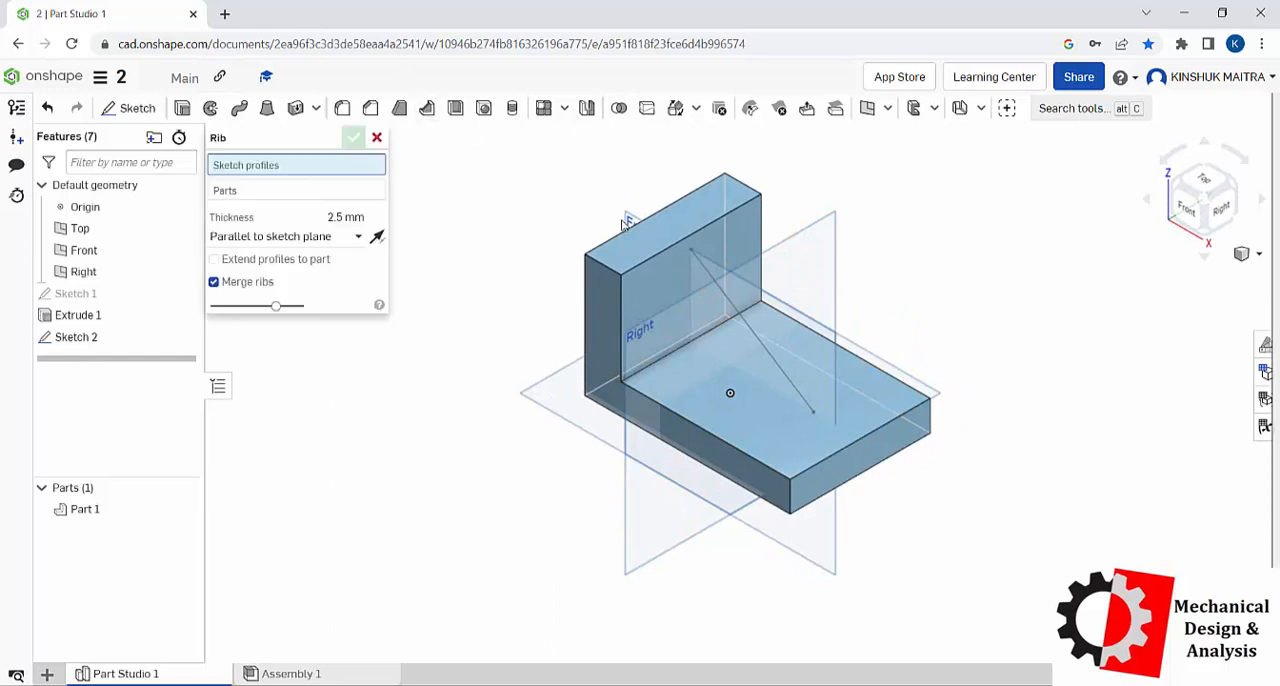
left_click(702, 265)
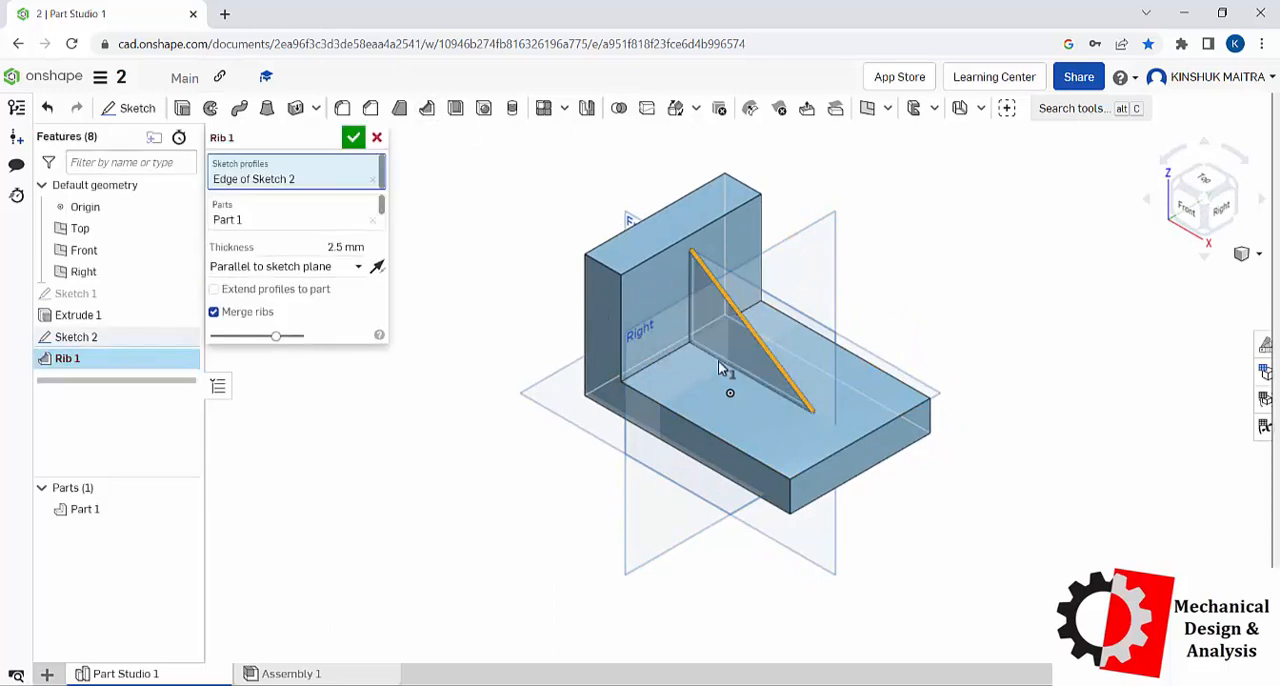
left_click(318, 256)
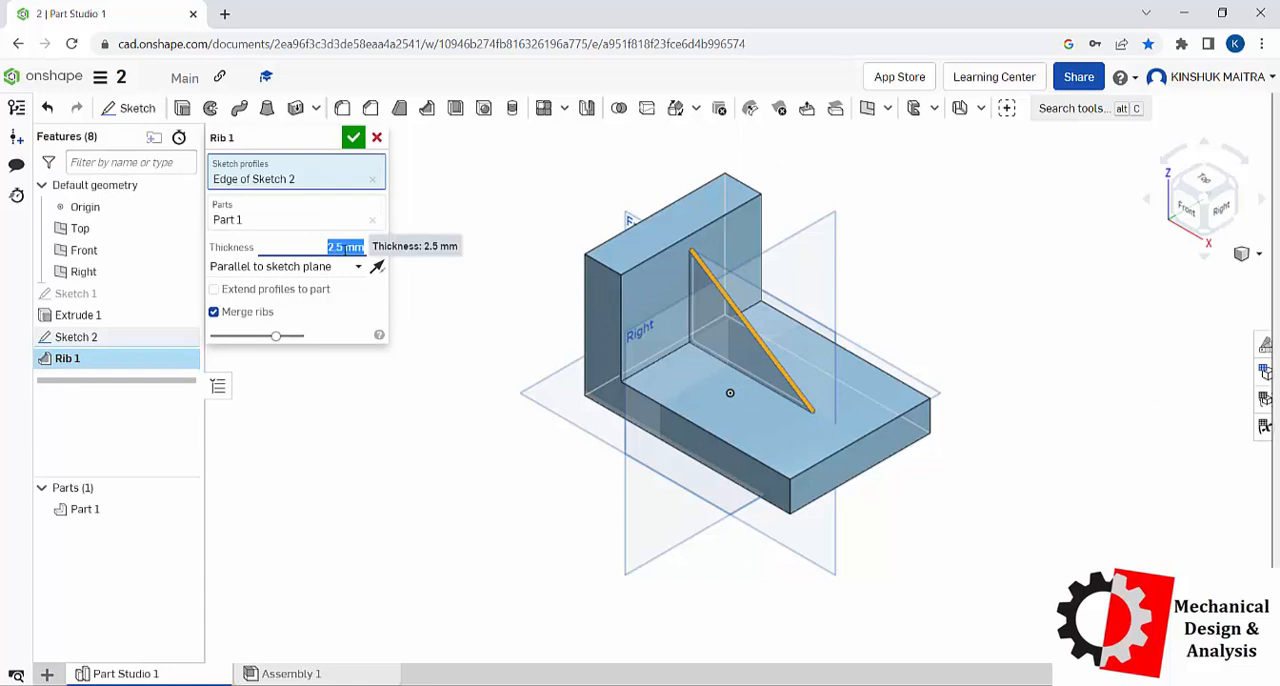
type("5")
key("Return")
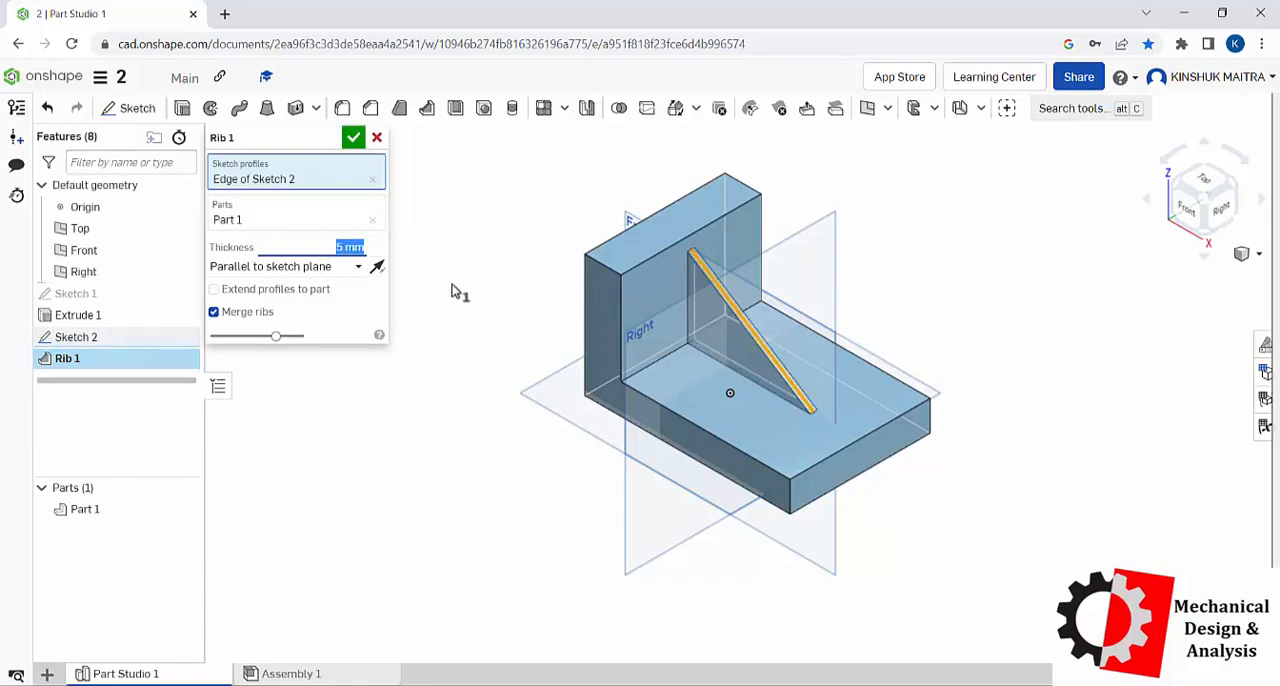
Step: Try the rib in the opposite direction and switch it back toward the bracket's inner corner
left_click(377, 267)
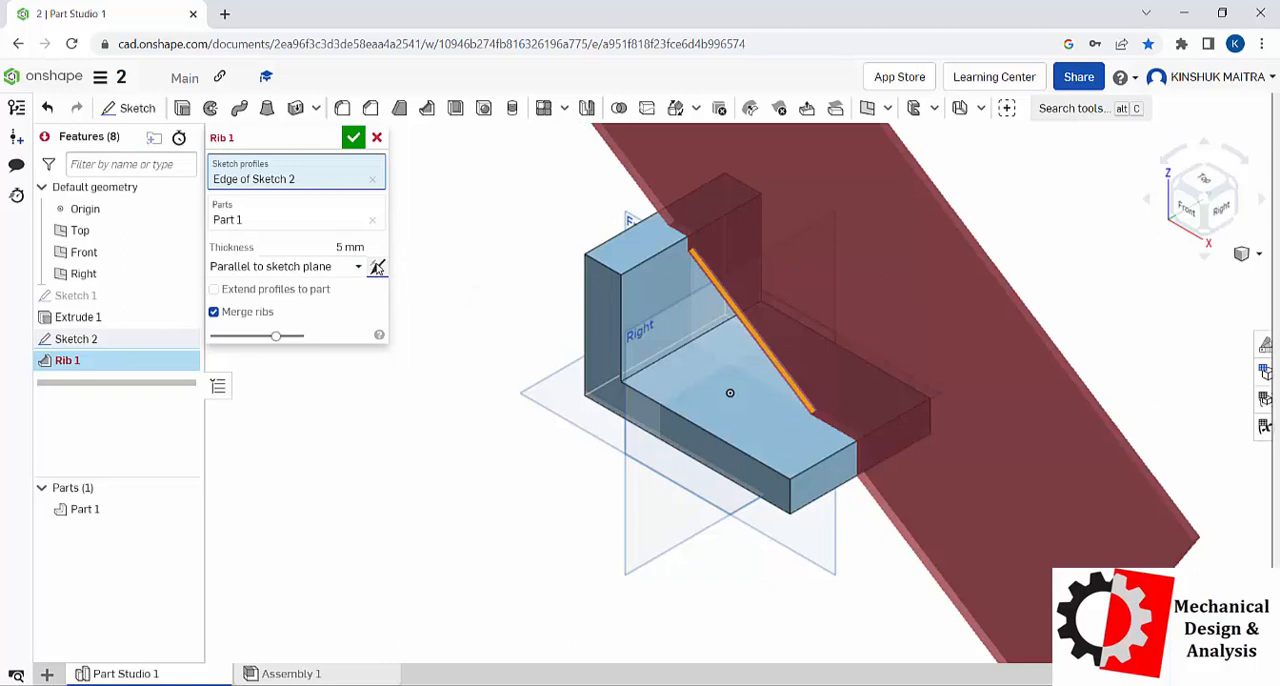
left_click(377, 267)
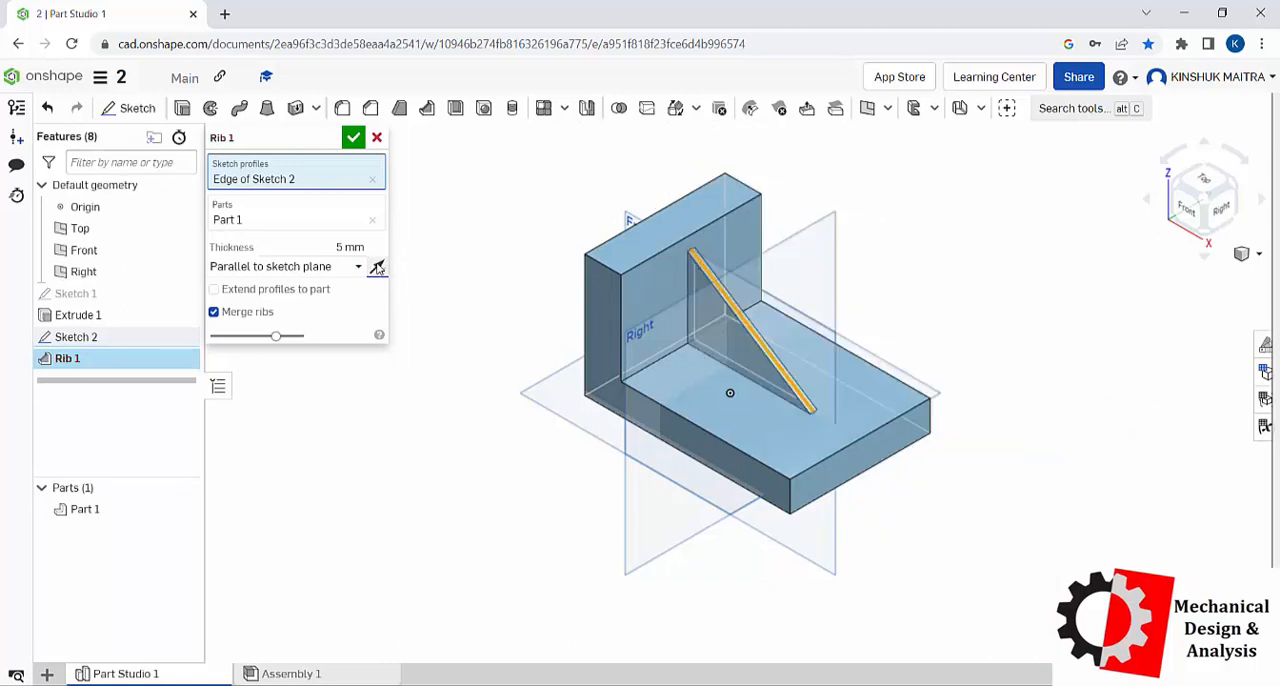
left_click(377, 267)
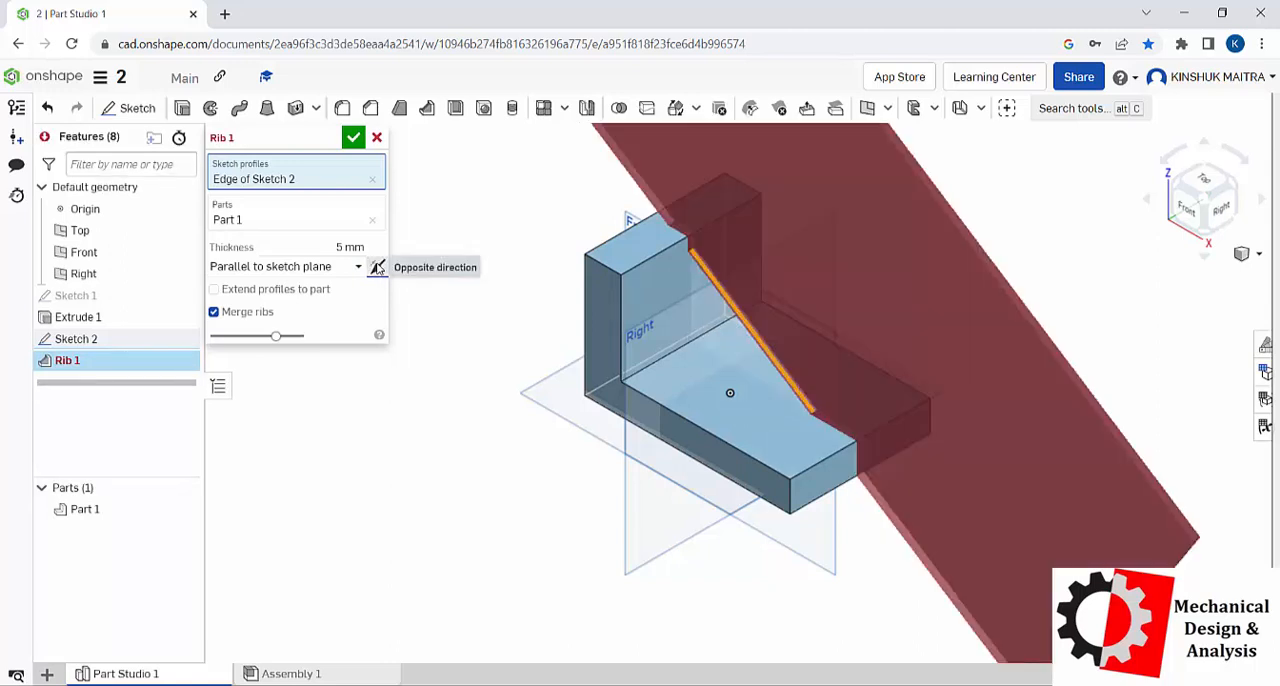
left_click(377, 267)
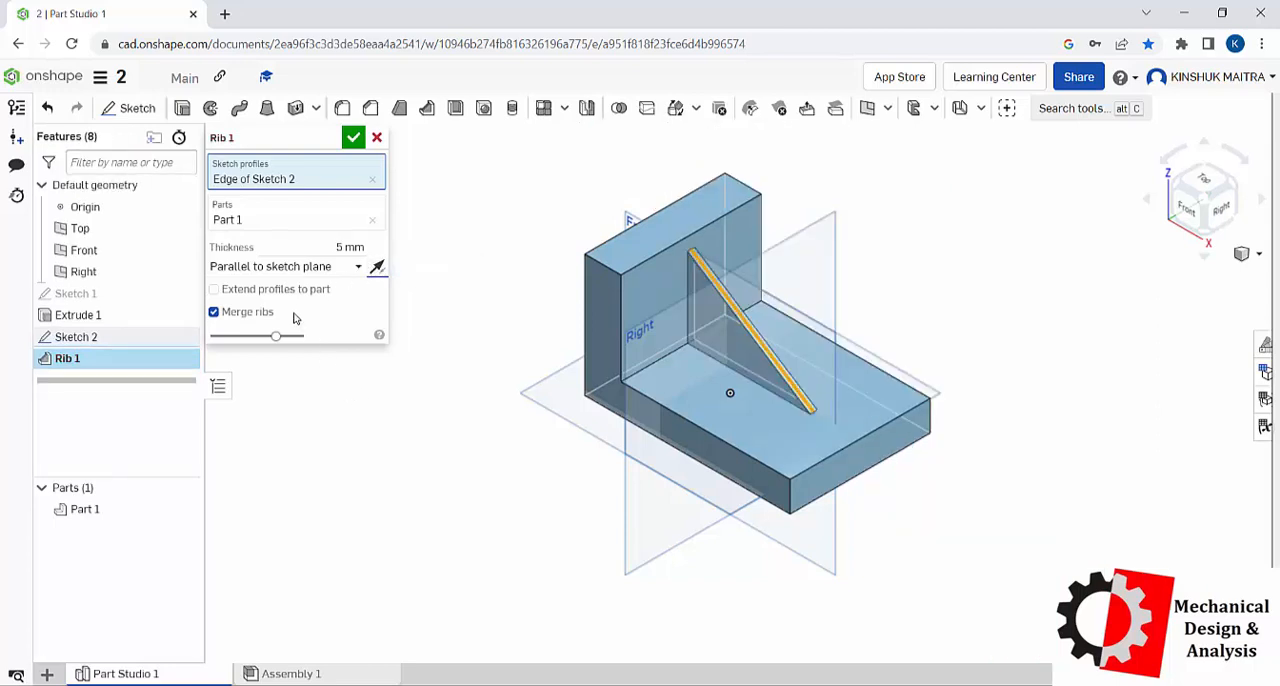
Step: Accept the 5 mm rib between the bracket's vertical and horizontal legs
left_click(256, 290)
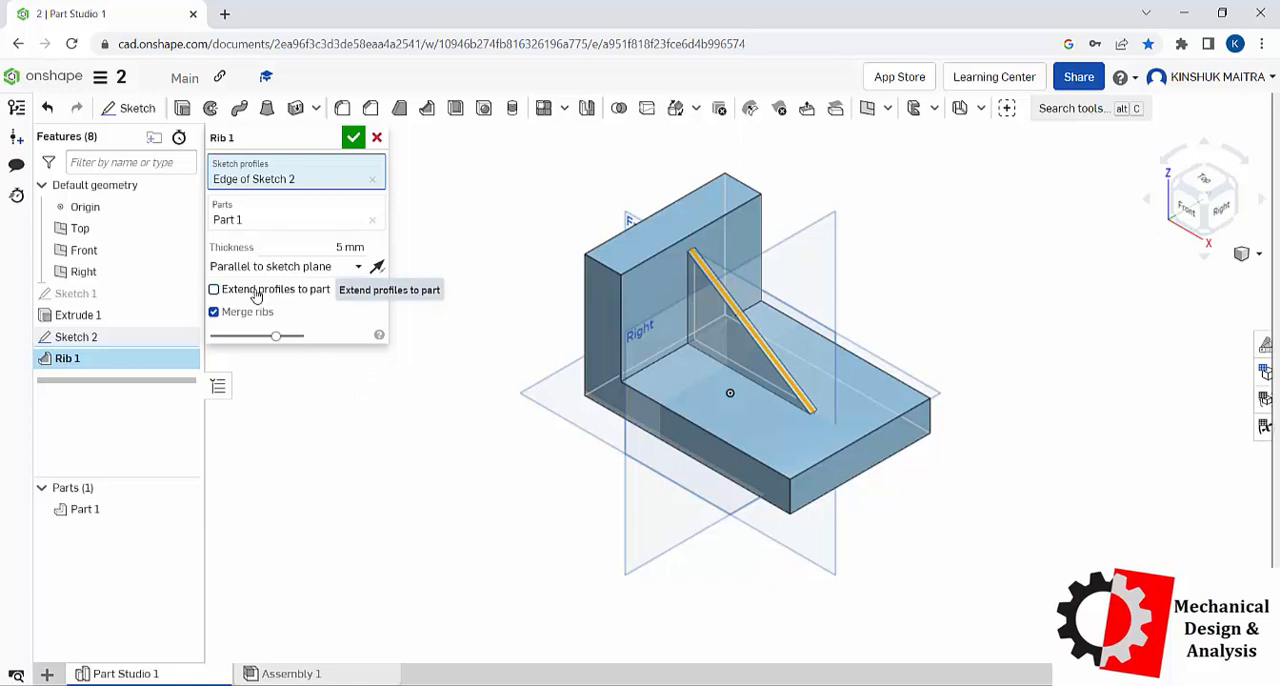
left_click(353, 137)
scroll(830, 291, "up", 5)
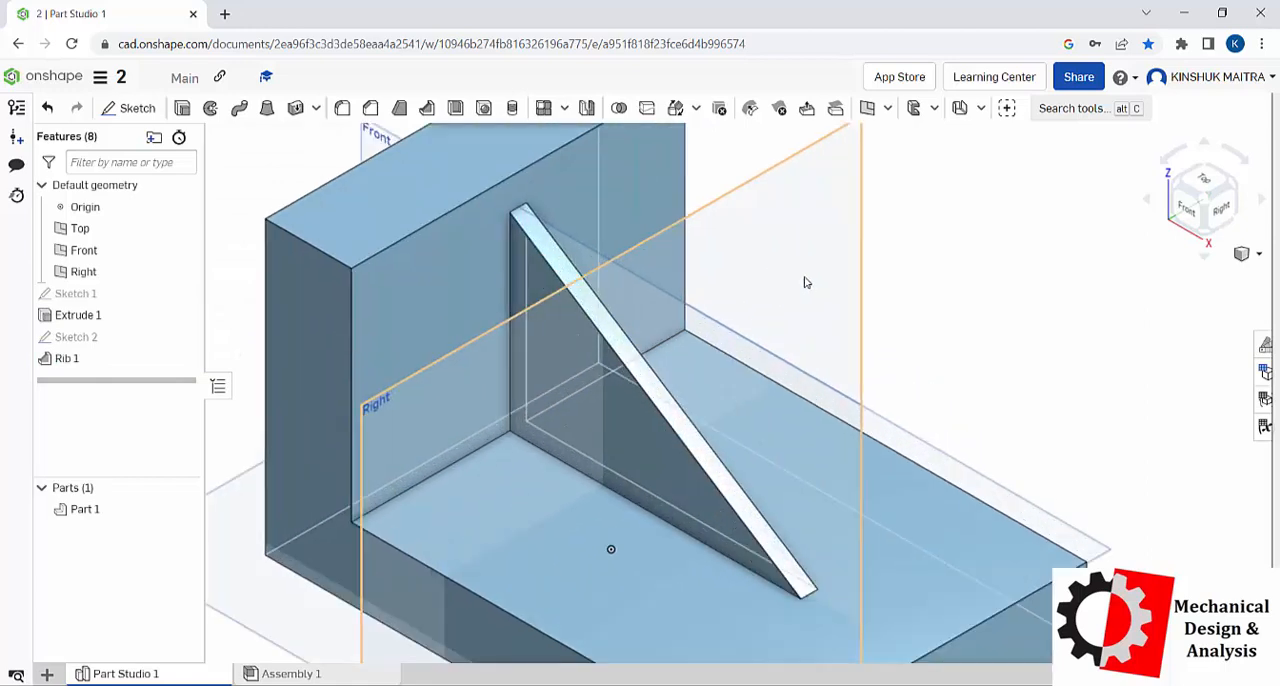
scroll(805, 283, "down", 3)
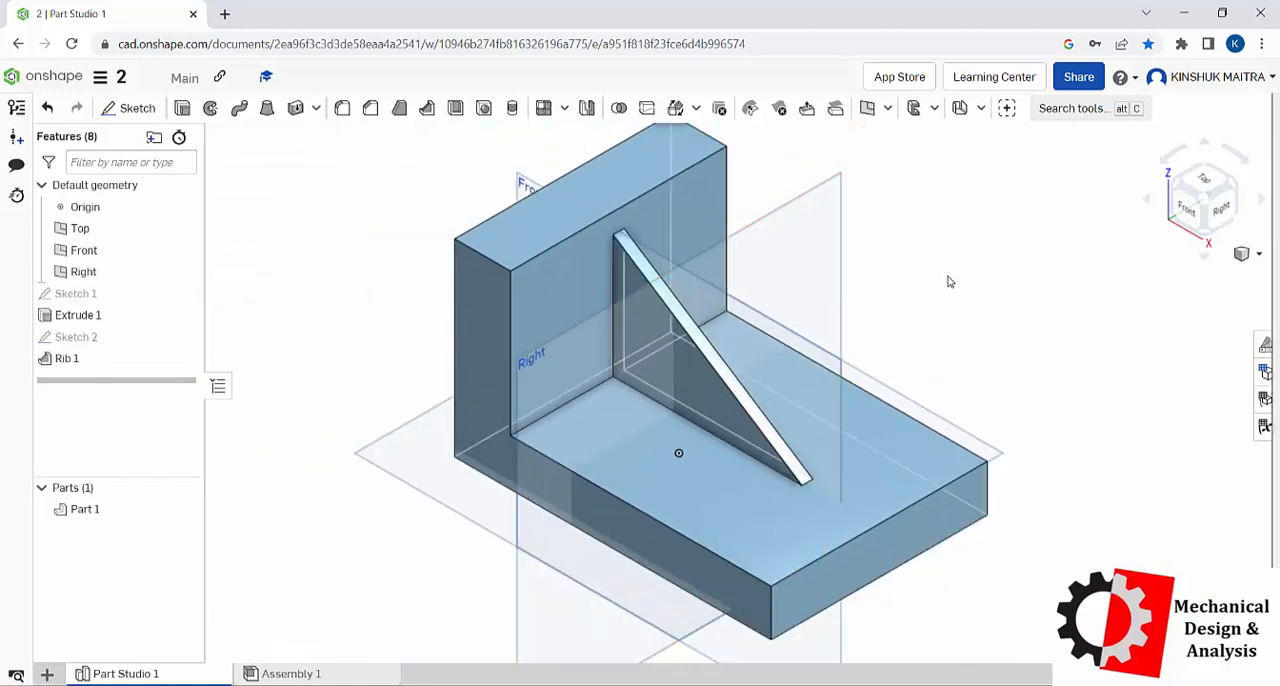
scroll(950, 282, "down", 2)
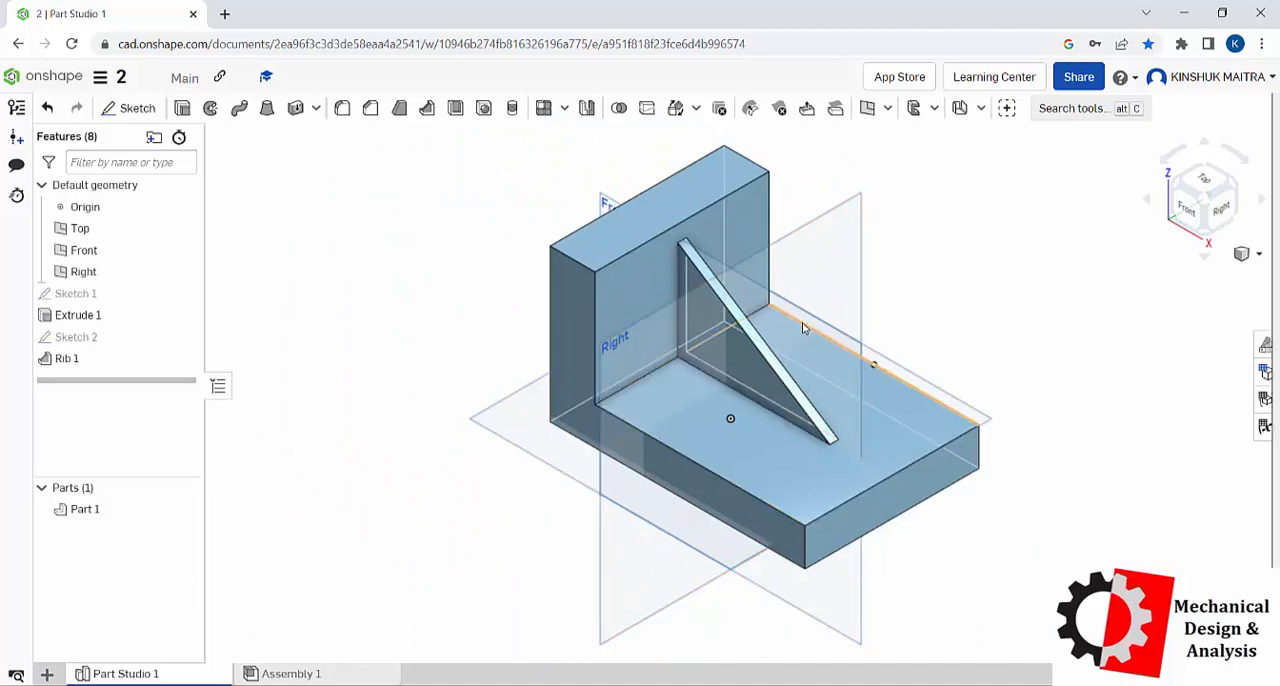
right_click_drag(802, 328, 745, 490)
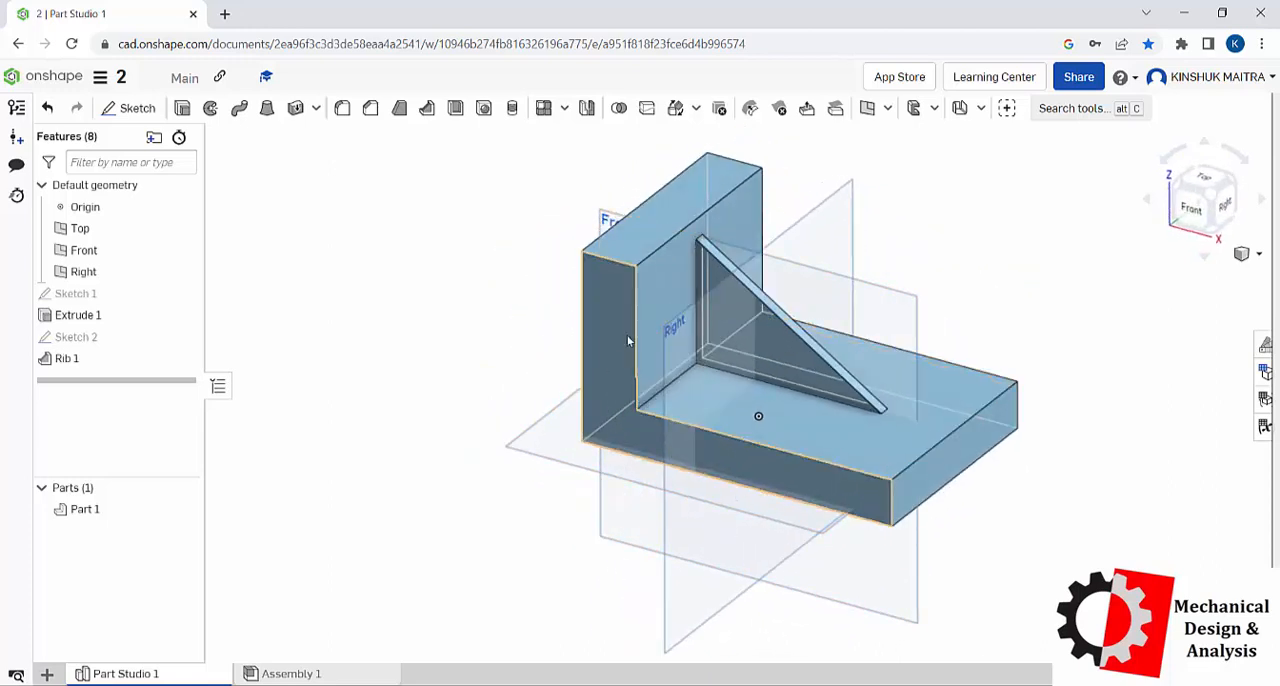
left_click(722, 684)
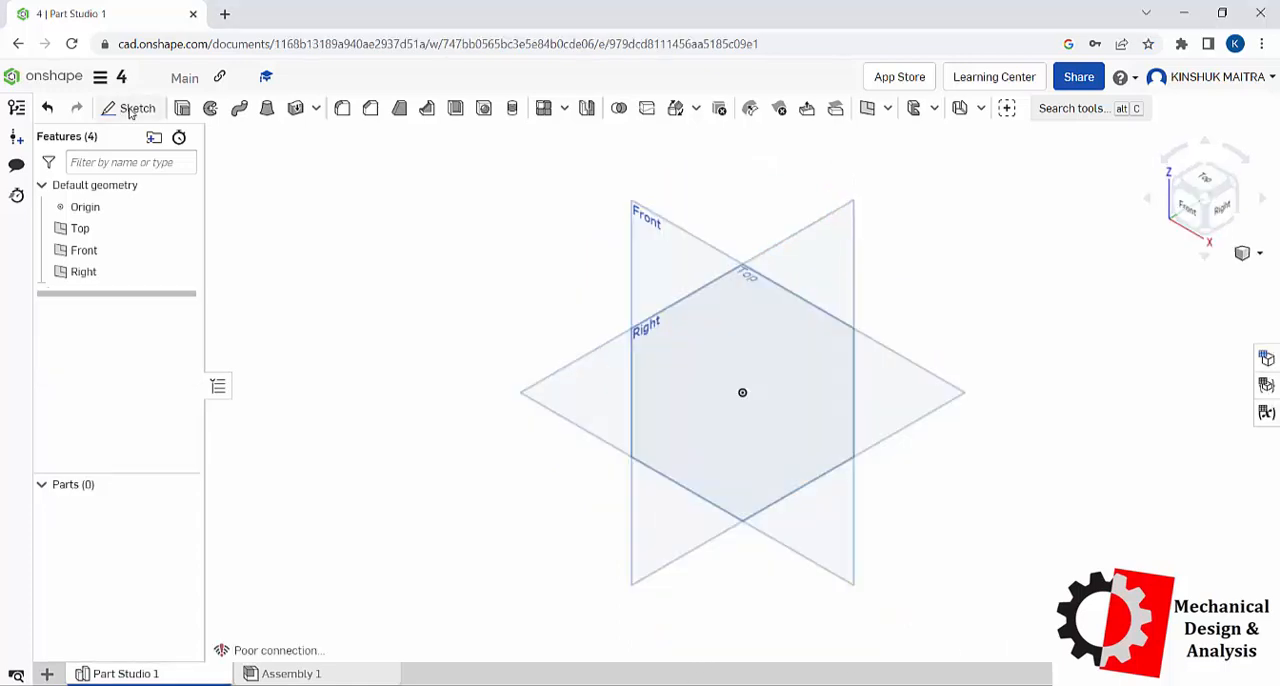
Step: Sketch a corner rectangle about 125 by 108 mm around the origin on the Top plane and accept the sketch
left_click(128, 107)
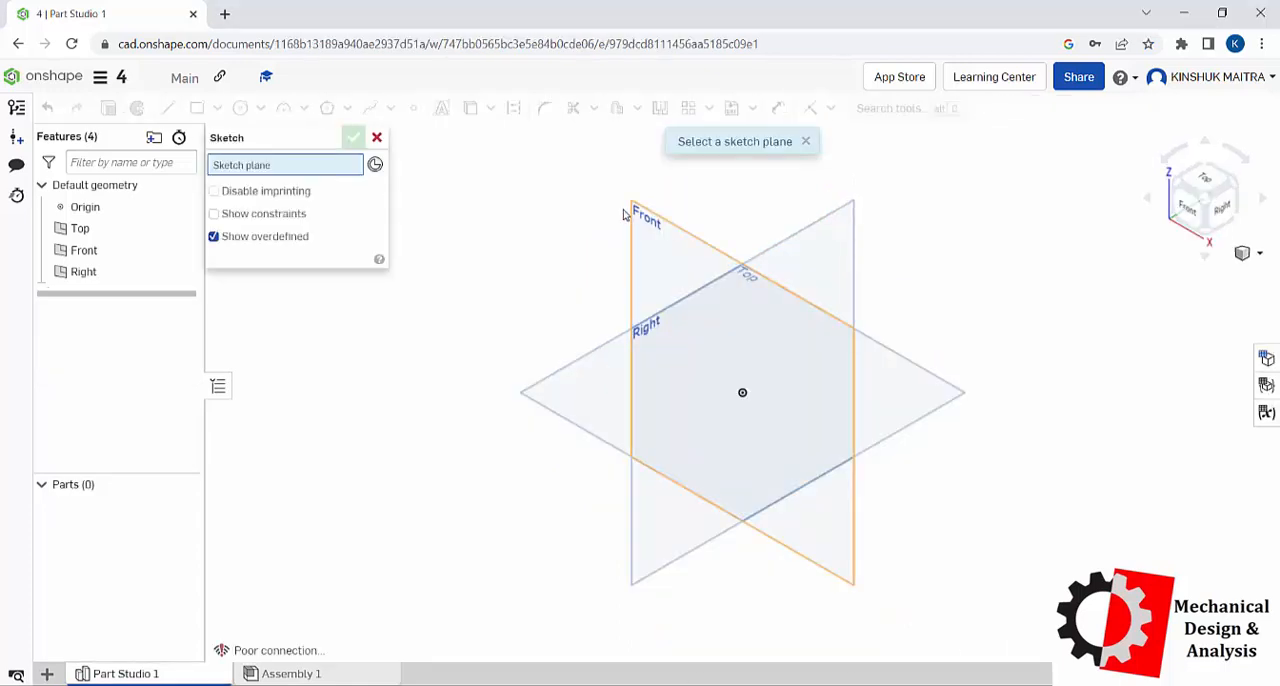
left_click(936, 382)
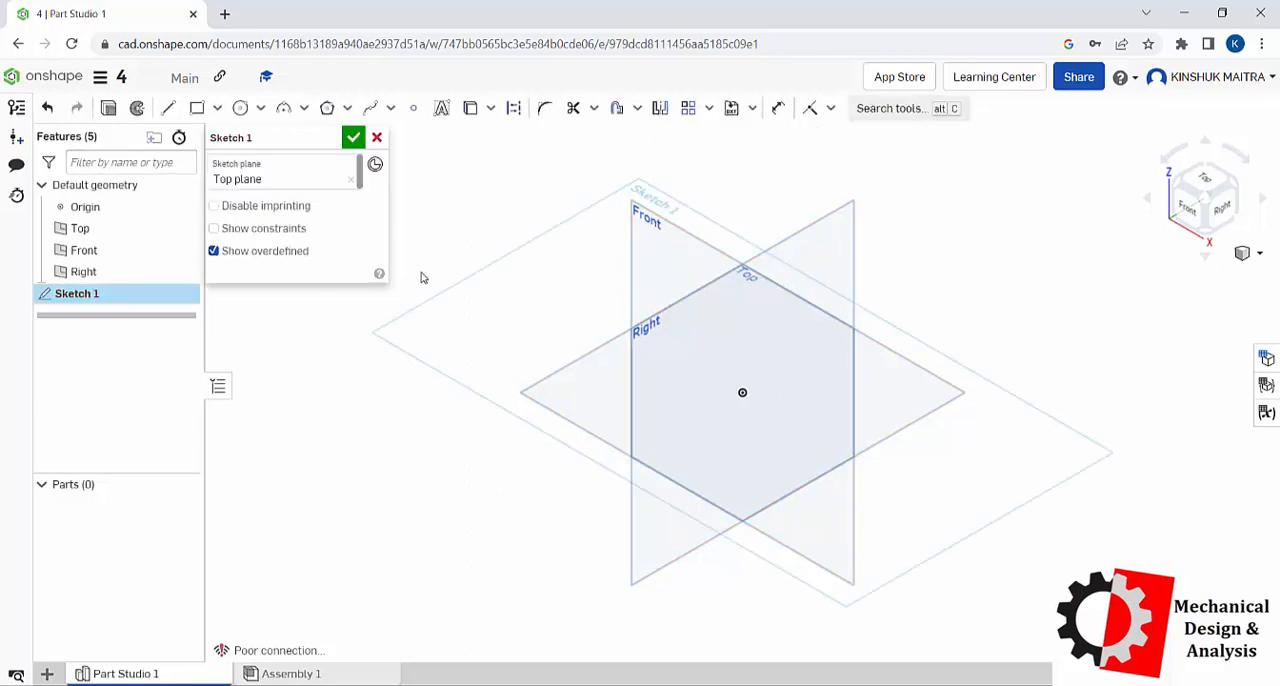
right_click(432, 240)
left_click(505, 376)
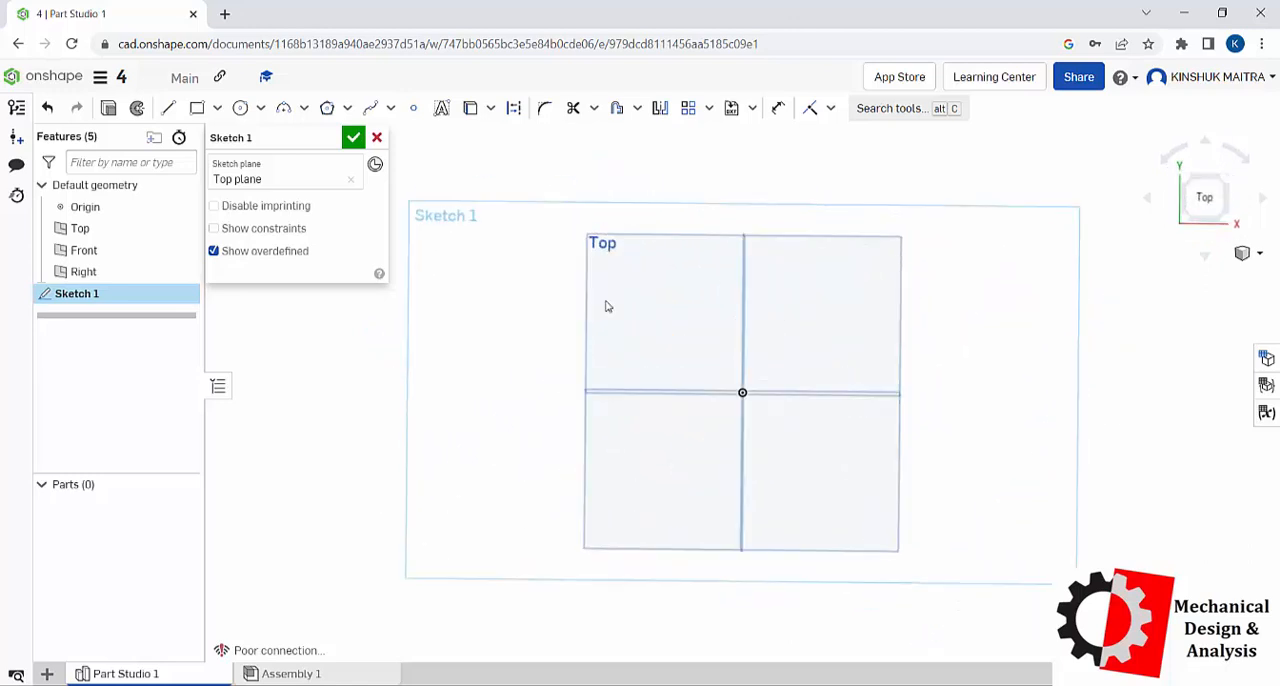
left_click(197, 108)
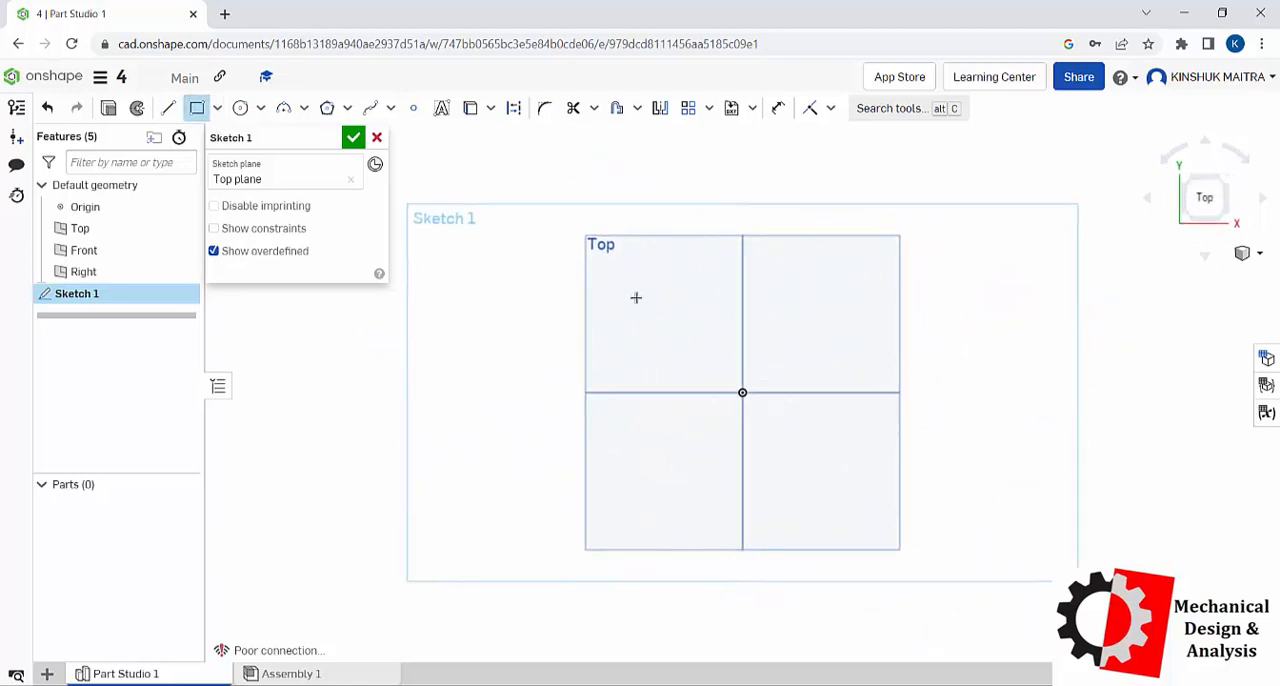
left_click_drag(620, 285, 882, 510)
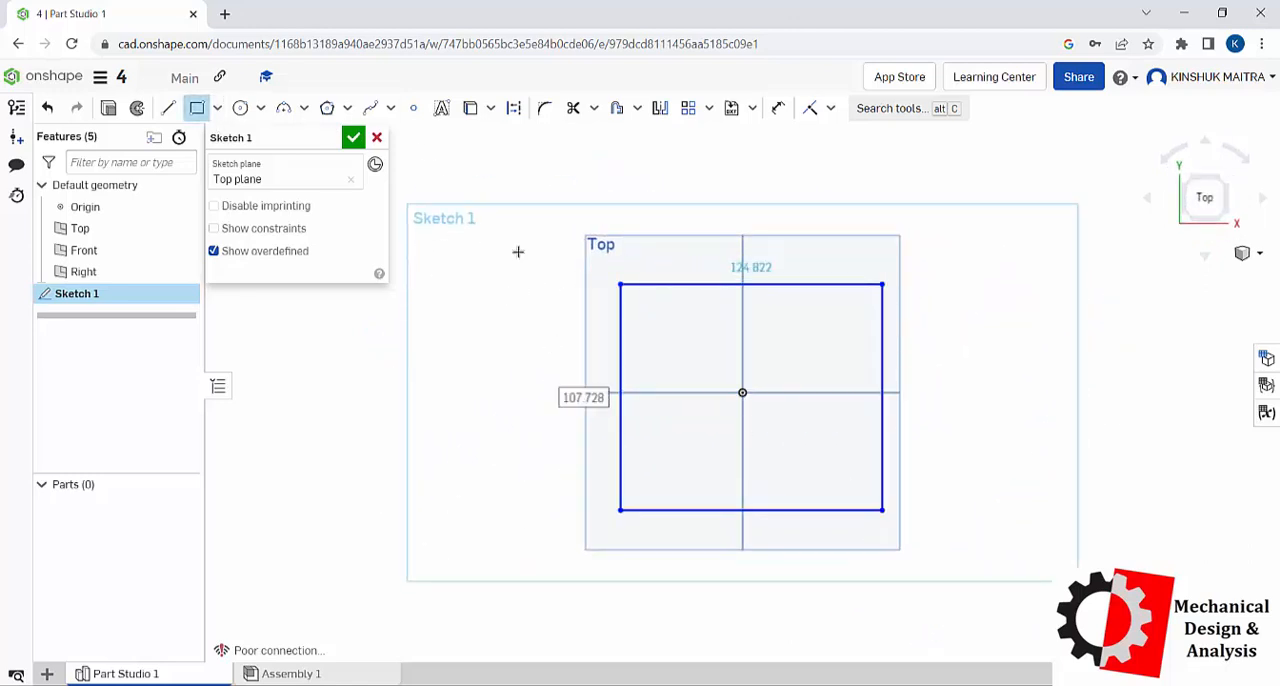
left_click(353, 139)
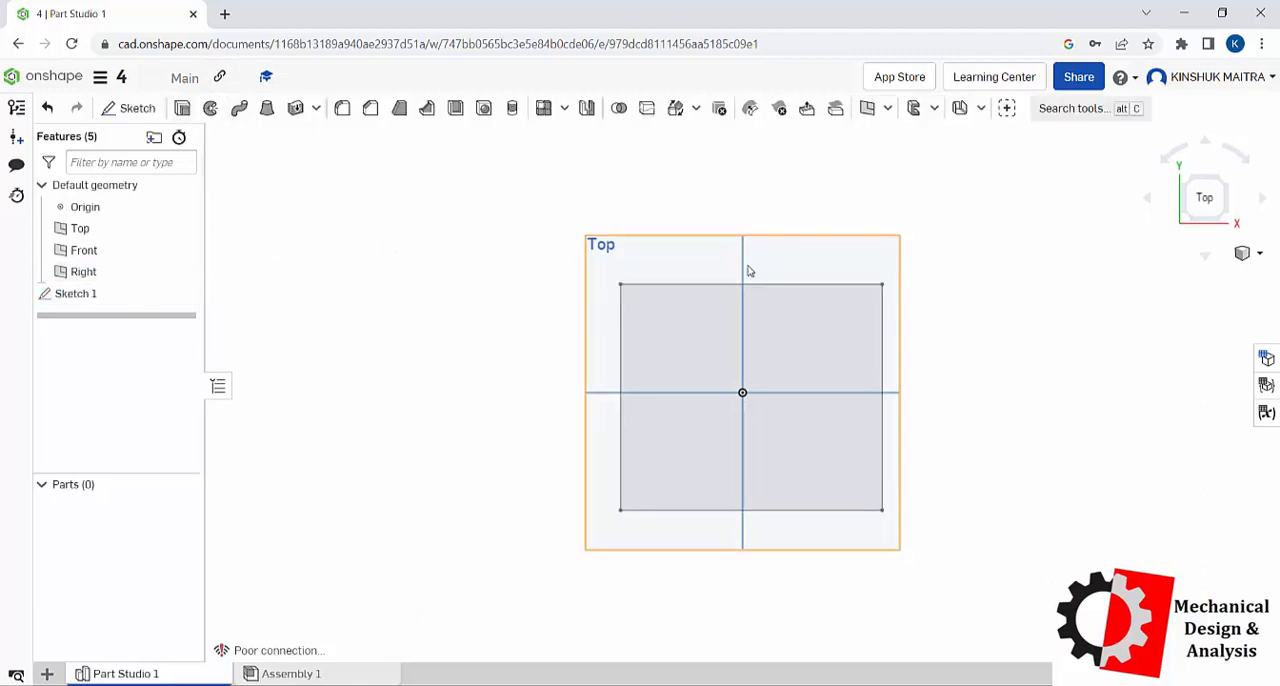
Step: Create a Curve point plane through the rectangle's corner at positive X and Y, using the adjoining edge parallel to the Y axis
right_click(1061, 309)
left_click(1093, 372)
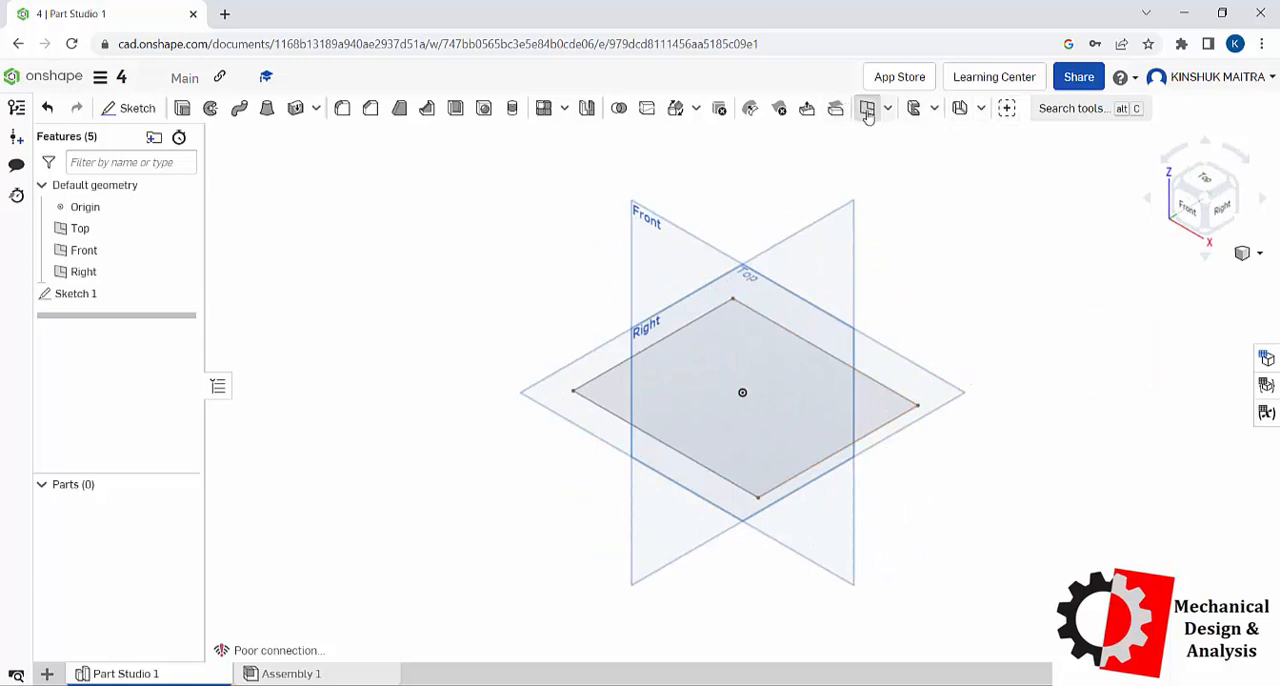
key("shift+p")
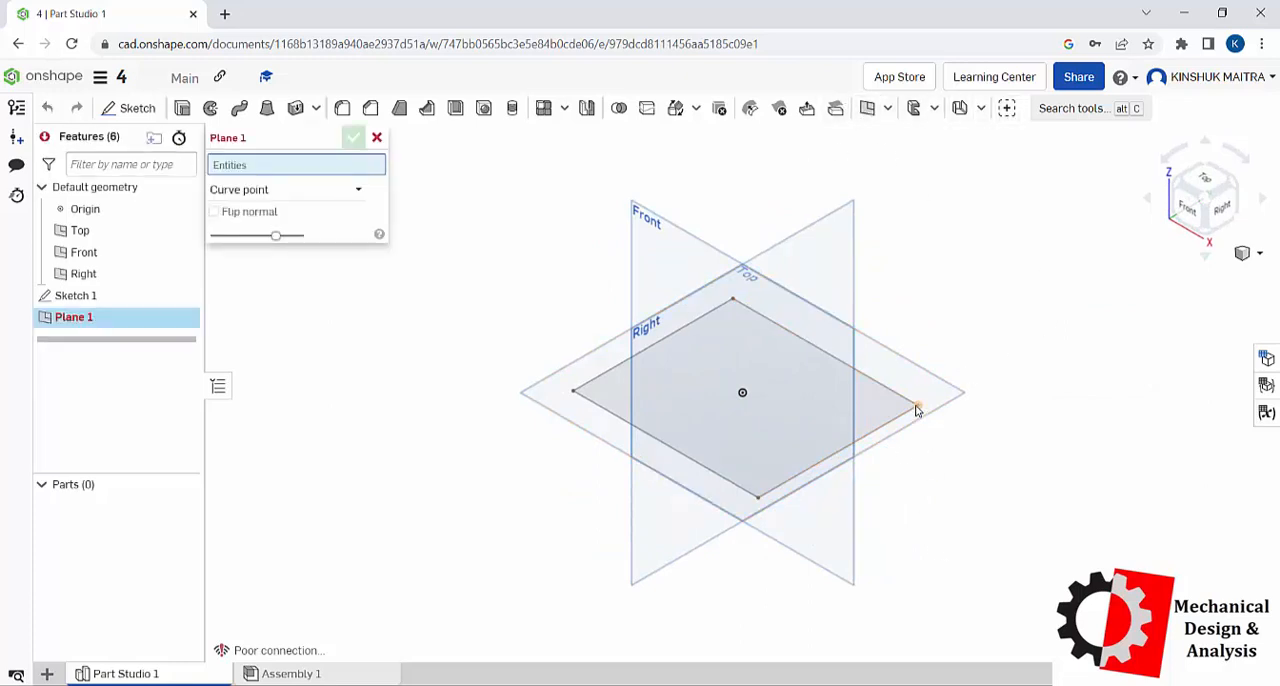
left_click(915, 407)
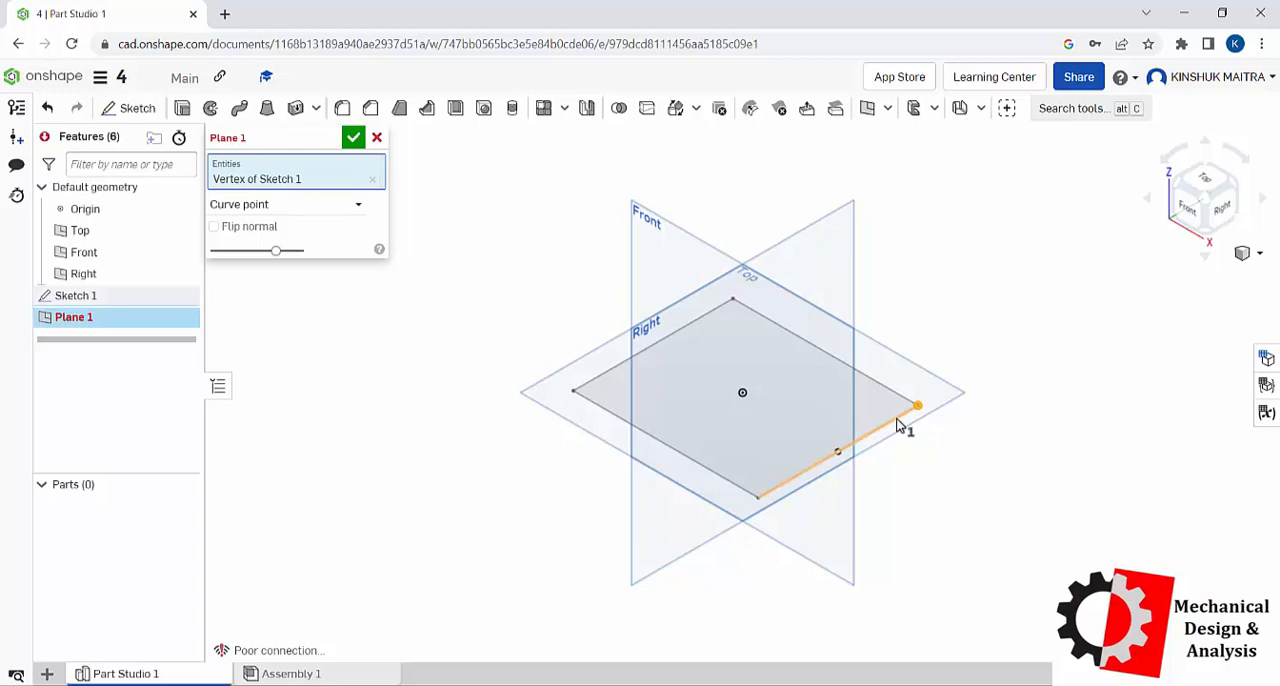
left_click(897, 422)
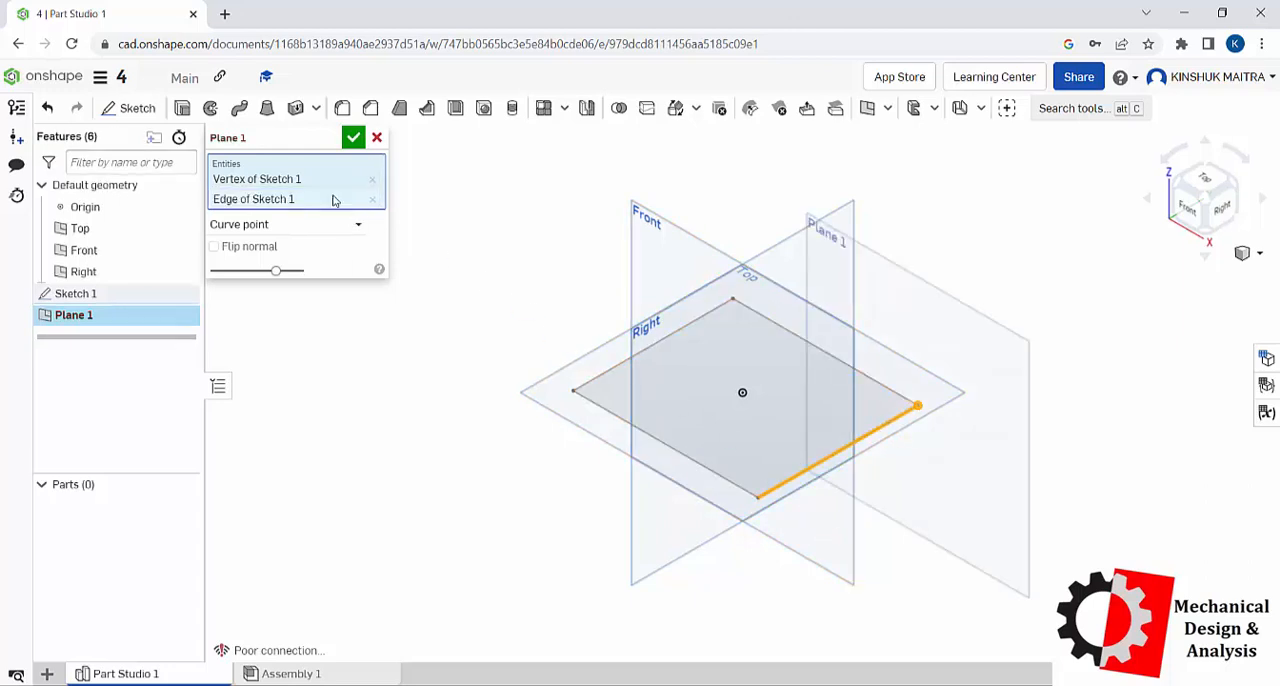
left_click(355, 139)
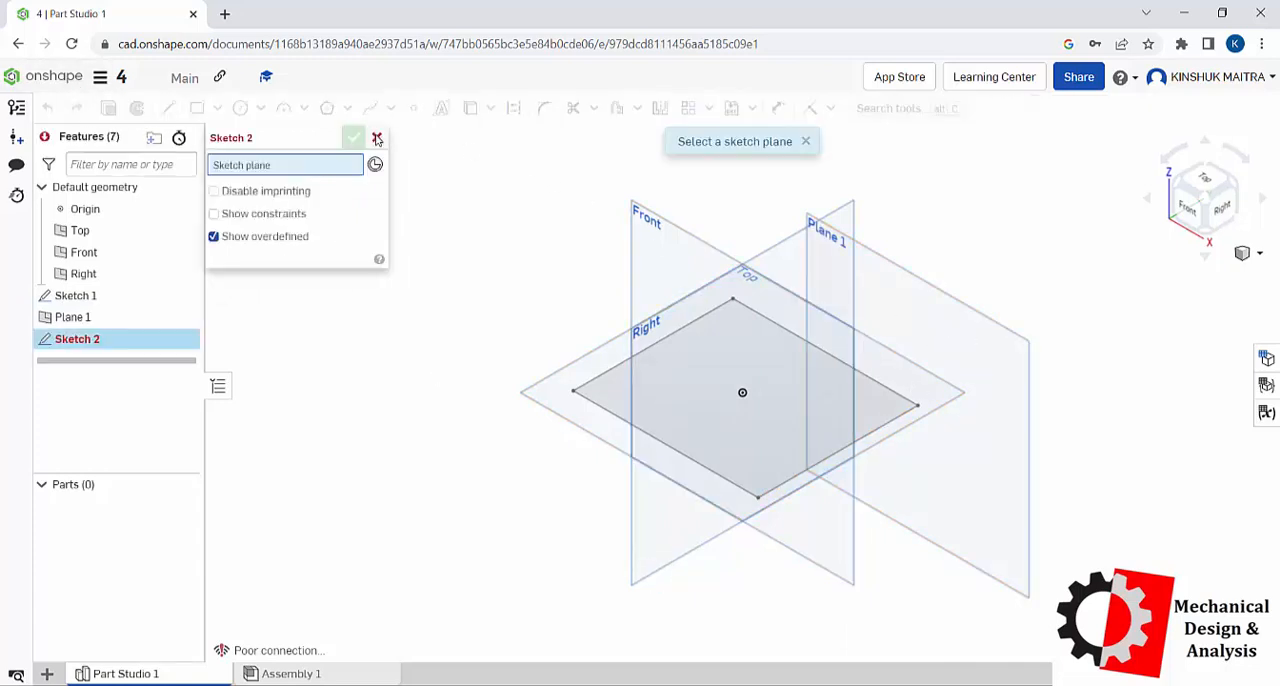
Step: Sketch a circle about 24.6 mm in diameter on Plane 1, centred on the rectangle's corner
left_click(936, 288)
right_click(441, 244)
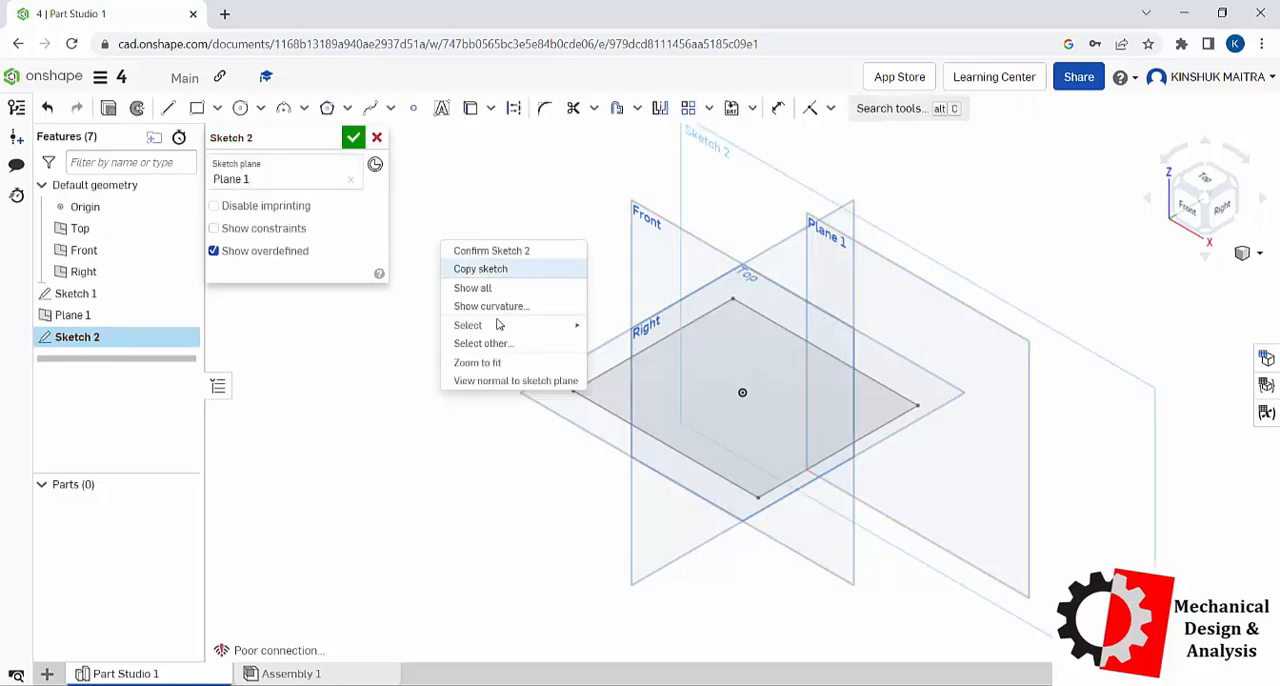
left_click(509, 380)
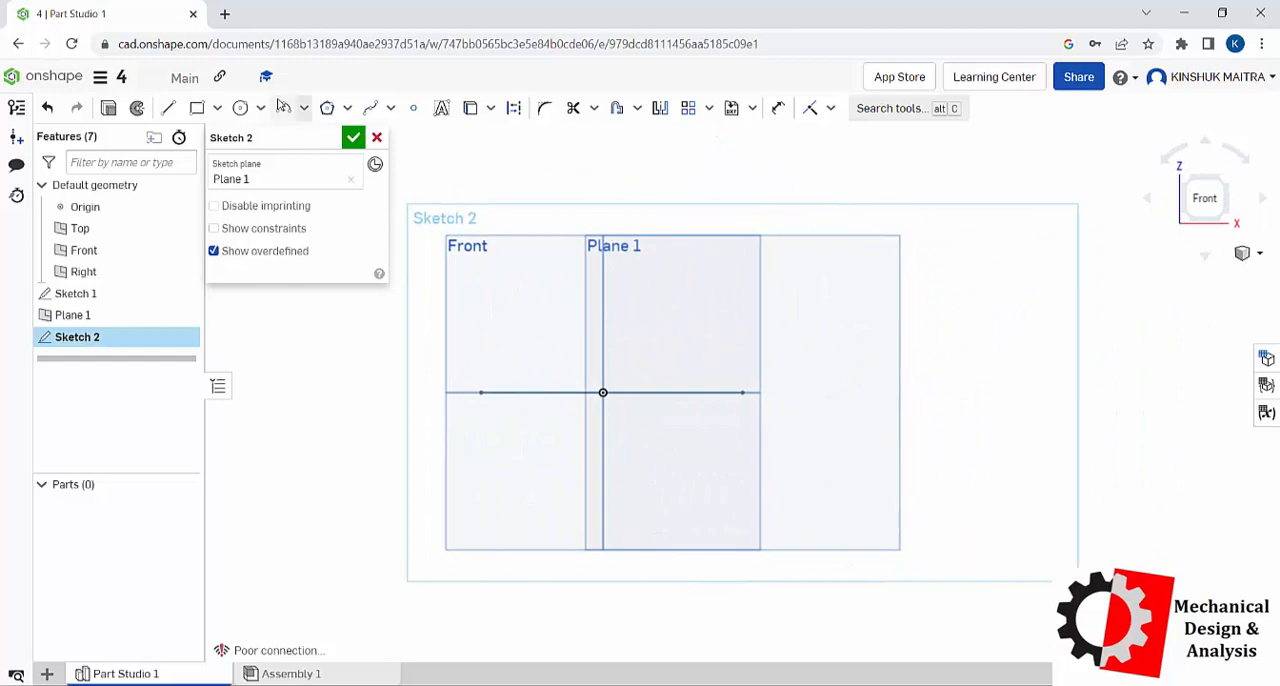
left_click(240, 108)
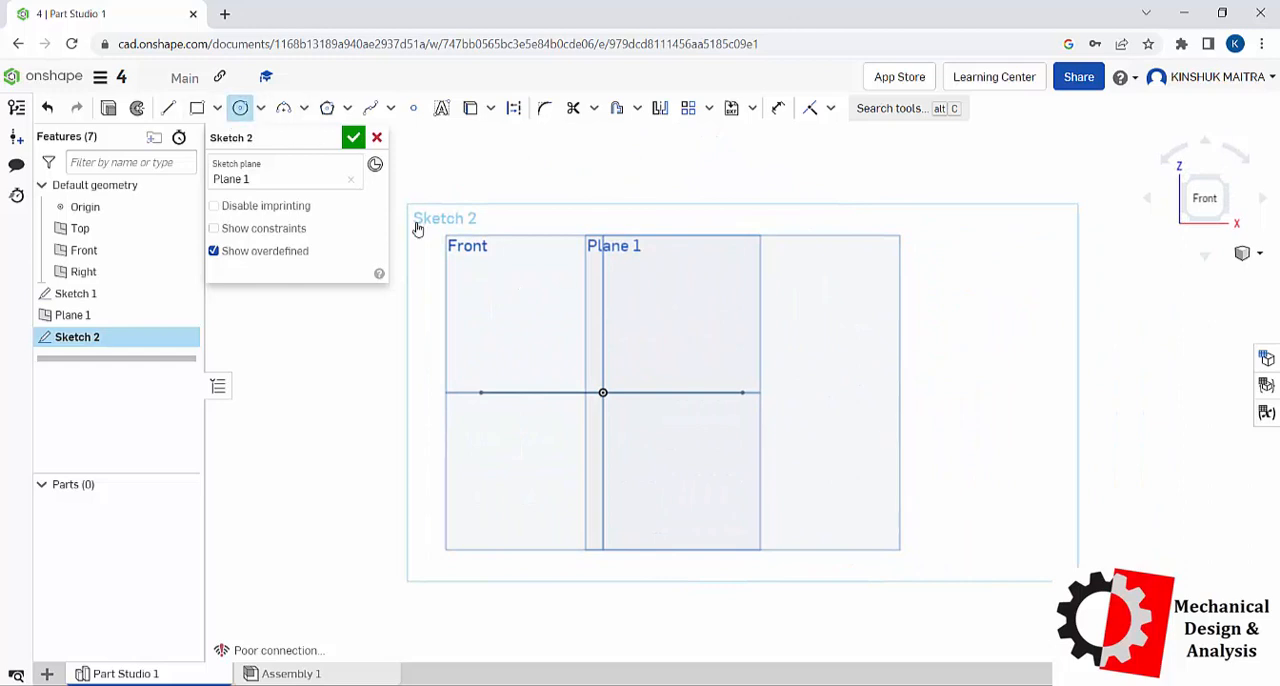
left_click(742, 393)
left_click(759, 412)
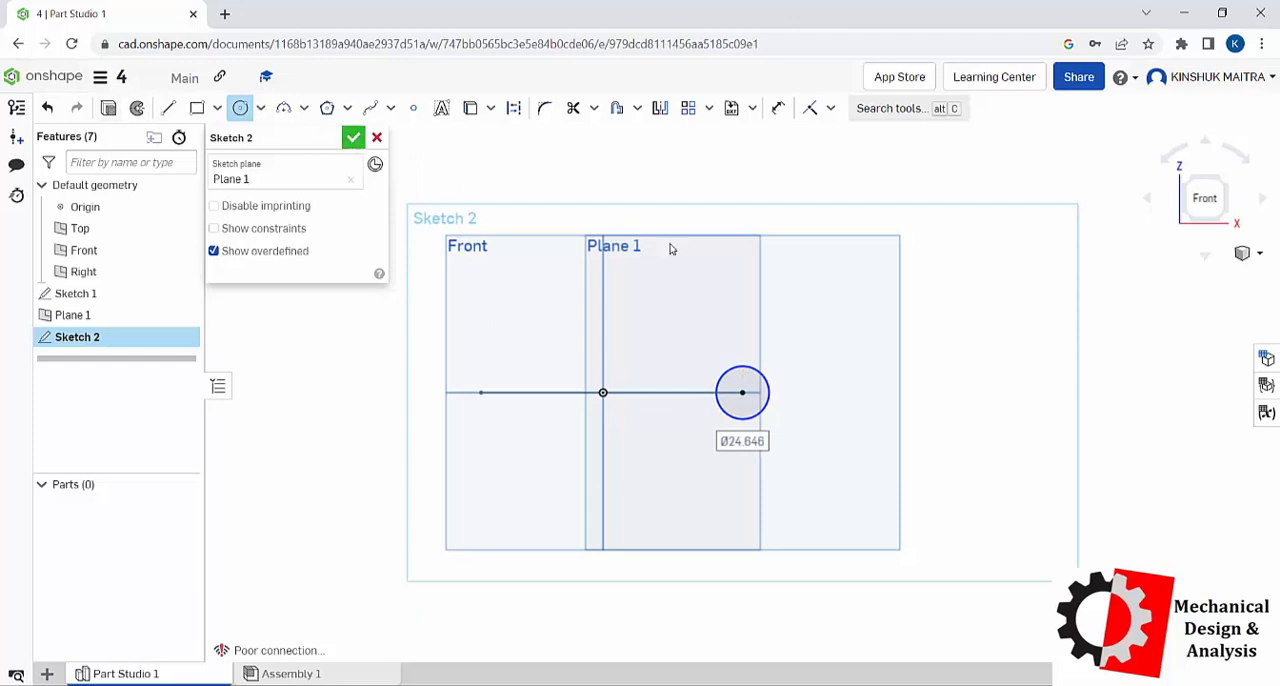
Step: Sweep the circle of Sketch 2 along all four edges of the Sketch 1 rectangle as a new solid and accept it
right_click(922, 298)
left_click(951, 359)
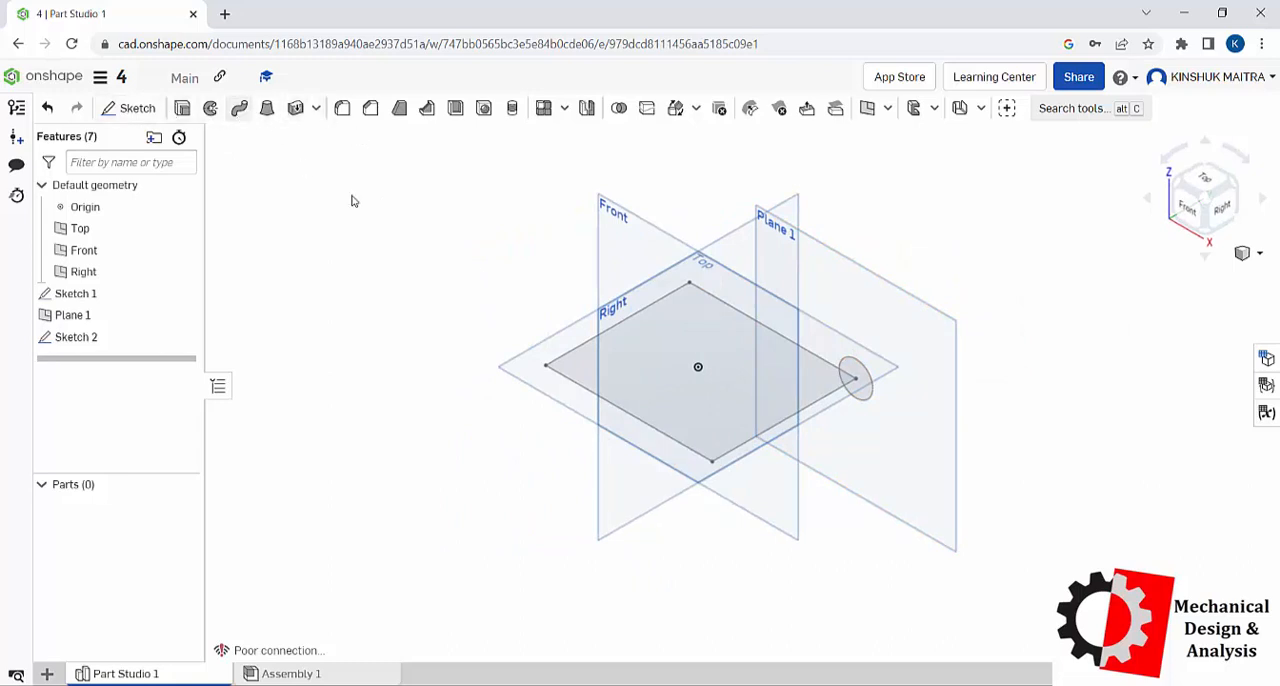
left_click(866, 381)
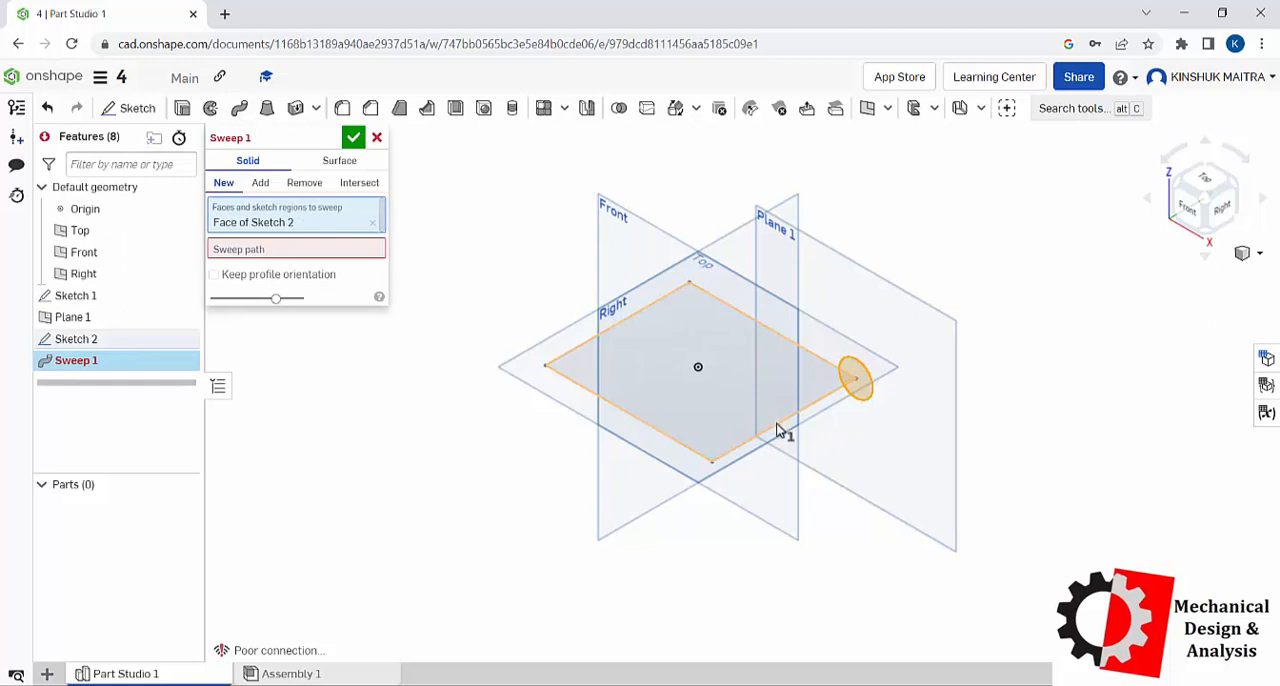
left_click(299, 250)
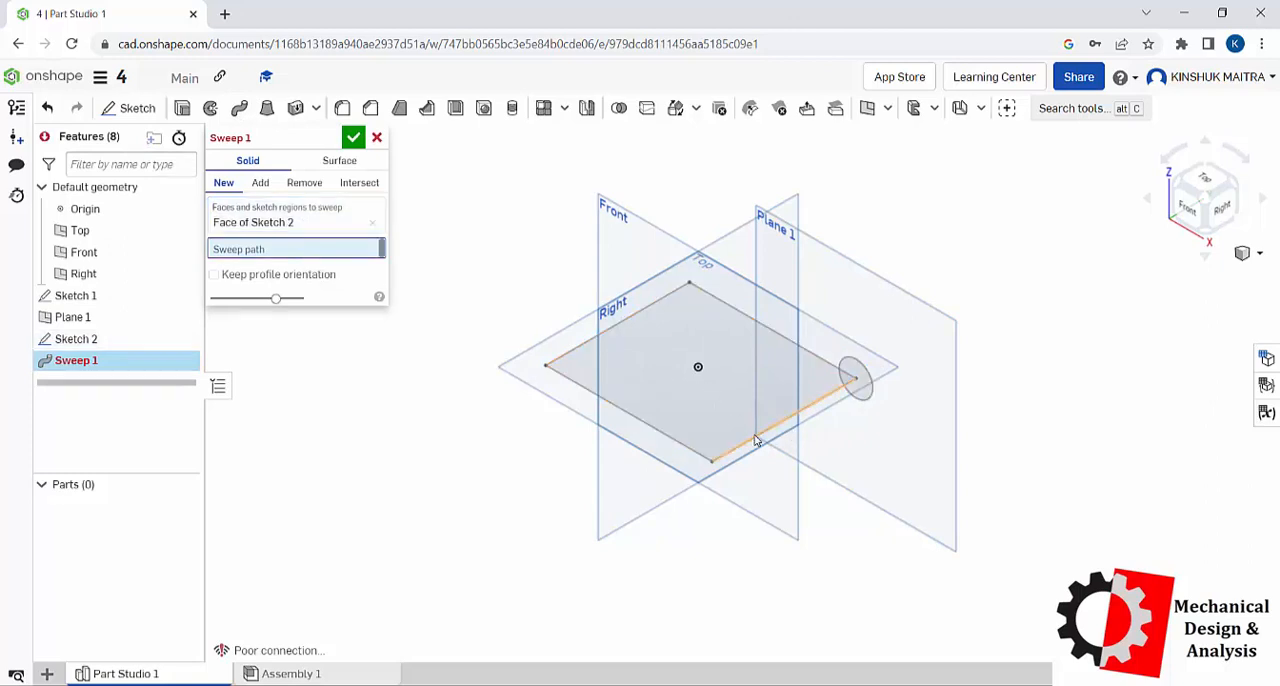
left_click(700, 445)
left_click(660, 430)
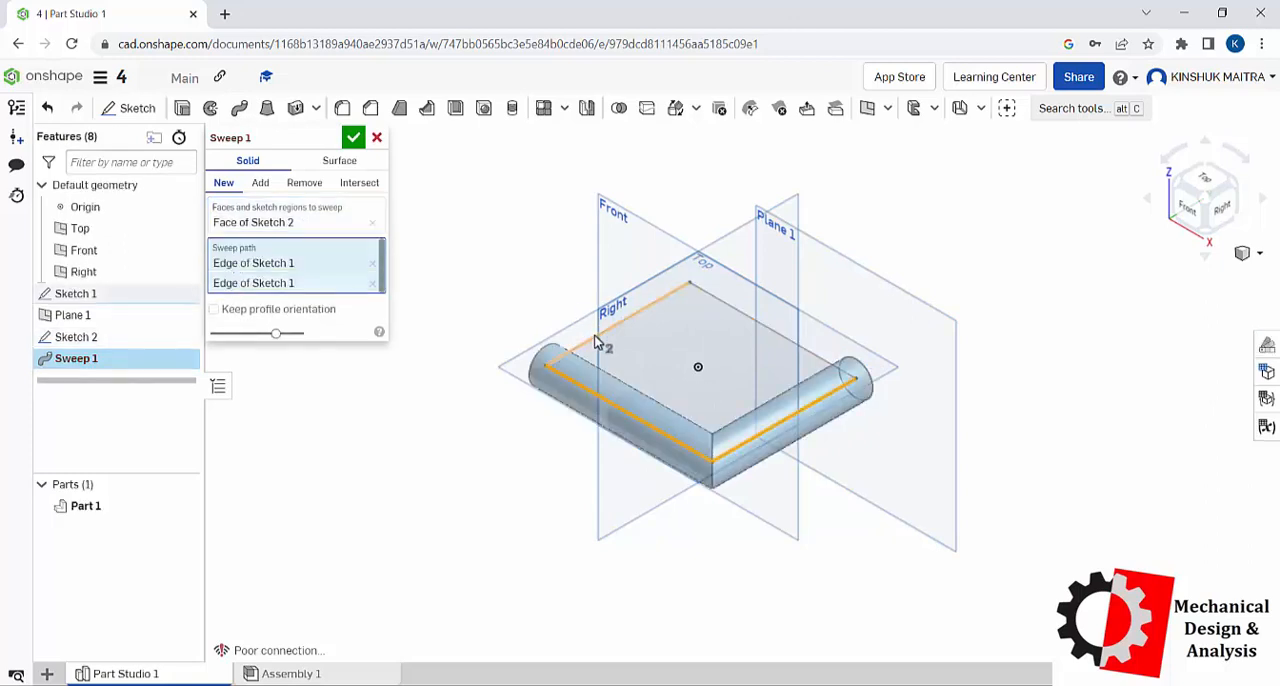
left_click(600, 336)
left_click(740, 316)
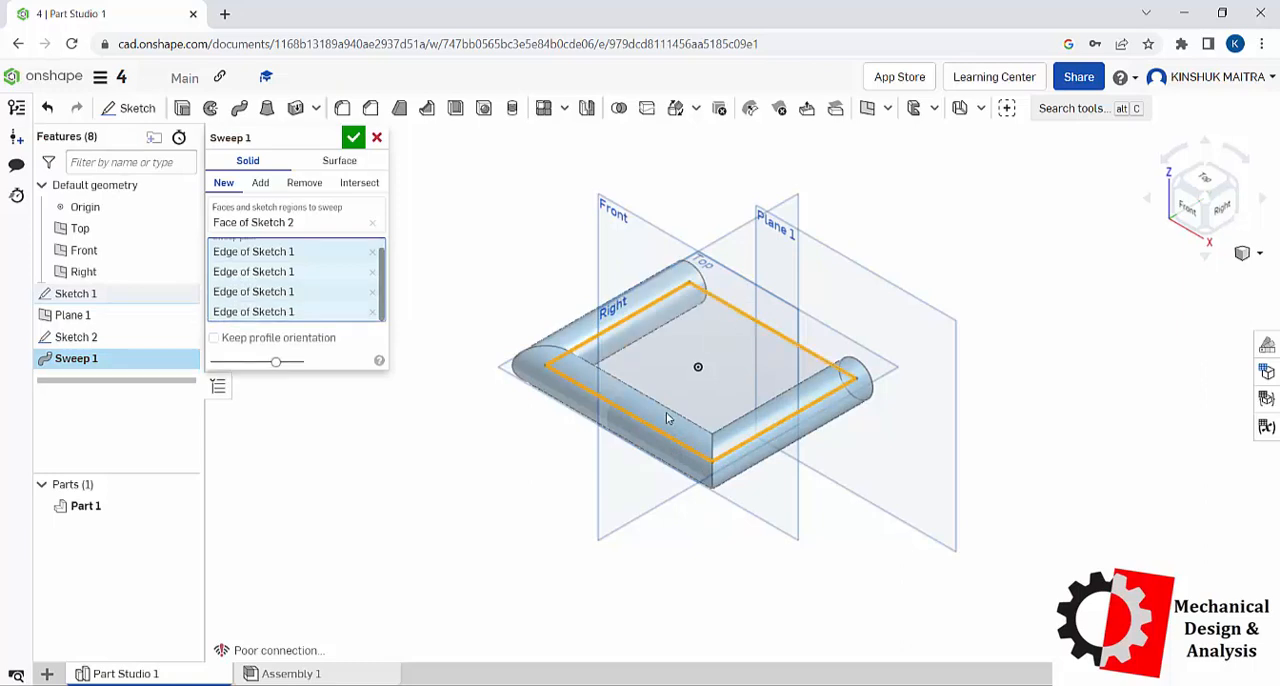
left_click(353, 137)
Step: Delete Sketch 1, Plane 1, Sketch 2 and Sweep 1 together from the part studio
right_click_drag(948, 385, 893, 277)
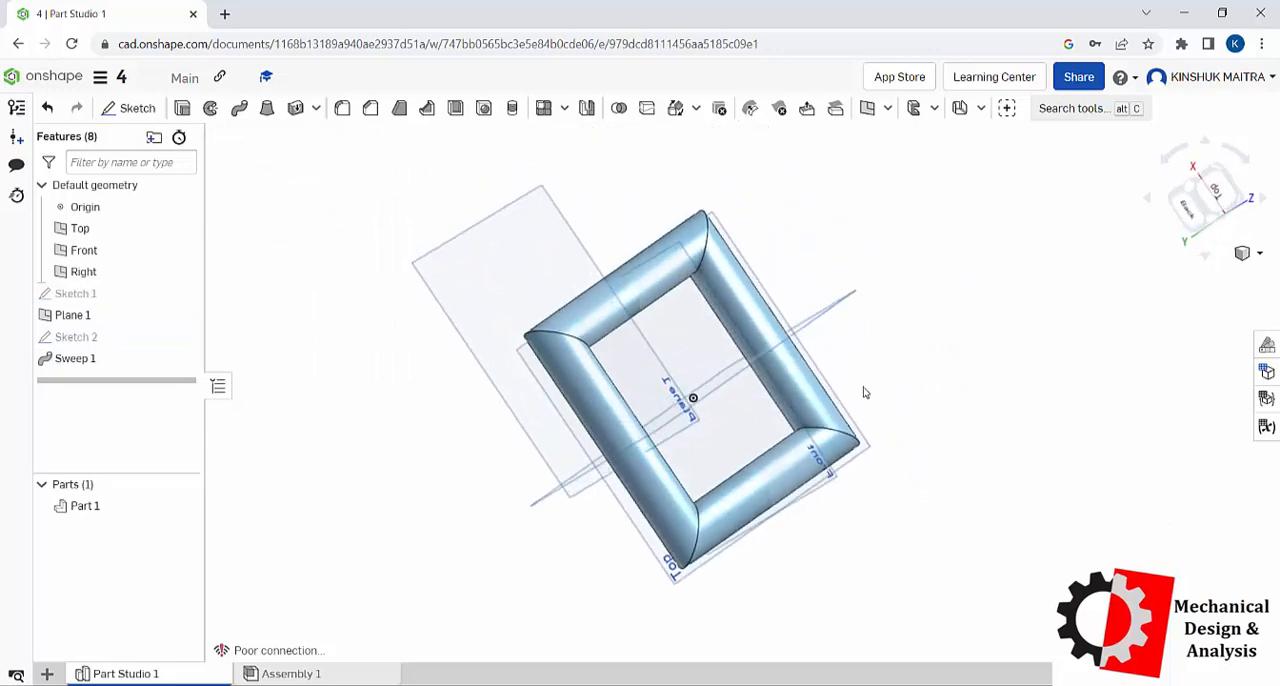
right_click(1047, 340)
left_click(1085, 404)
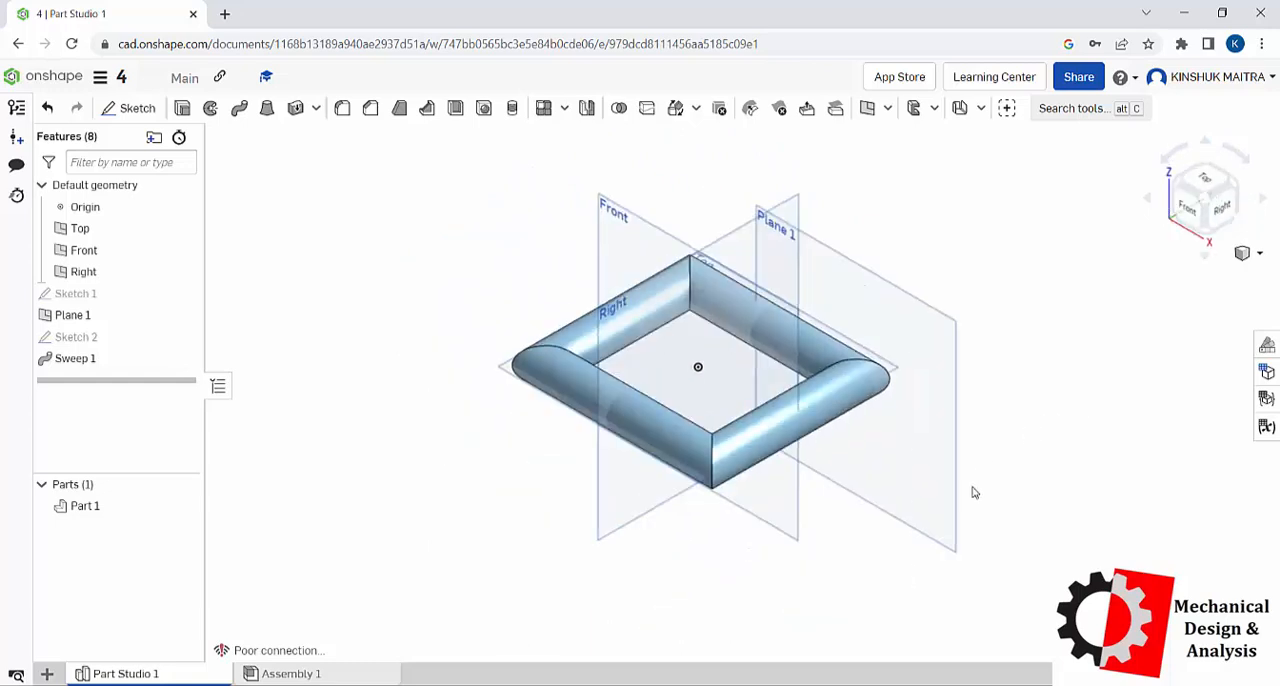
left_click(88, 293)
left_click(94, 358, "shift")
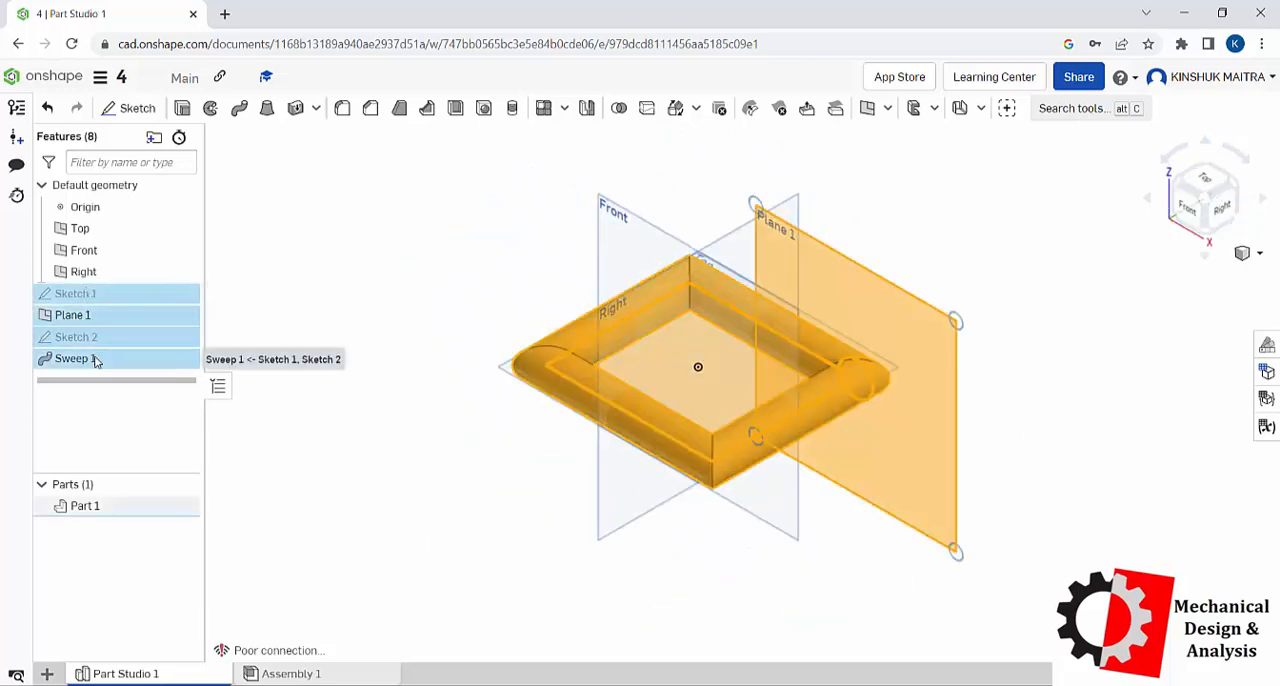
right_click(98, 362)
left_click(146, 505)
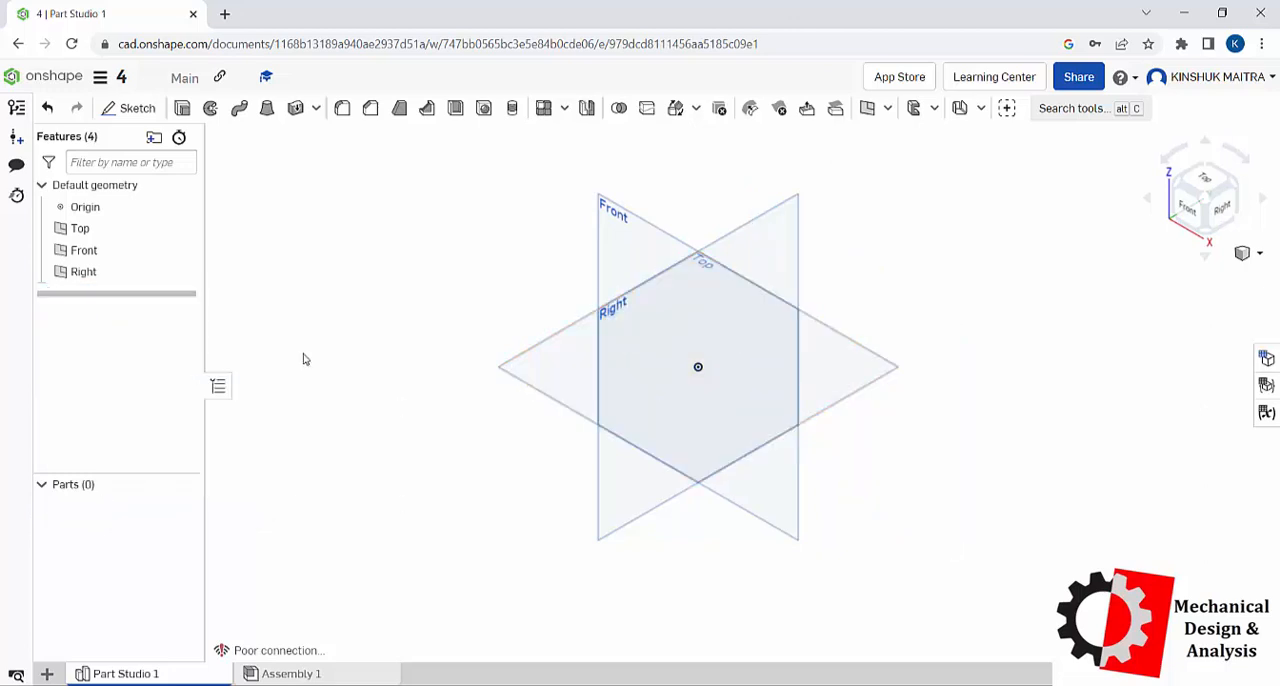
Step: Start a sketch on the Front plane and draw a vertical line about 87.9 mm long on the positive X side, crossing the X axis
left_click(150, 107)
left_click(610, 208)
right_click(527, 271)
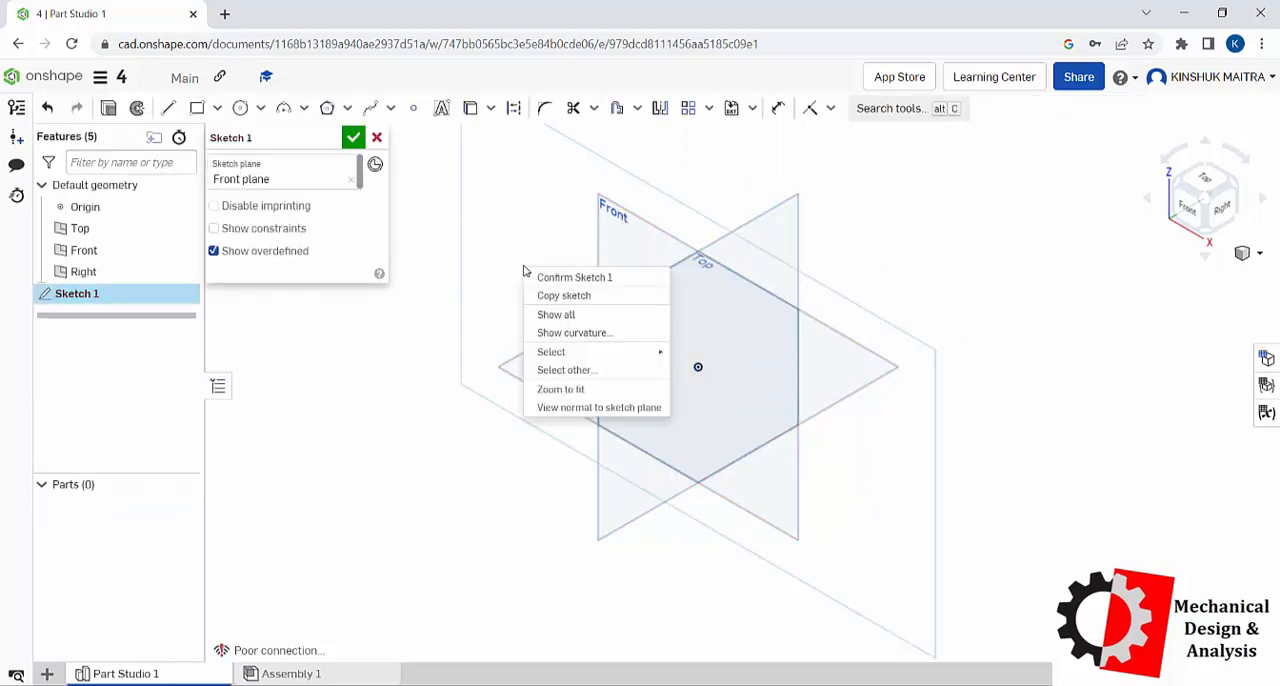
left_click(571, 408)
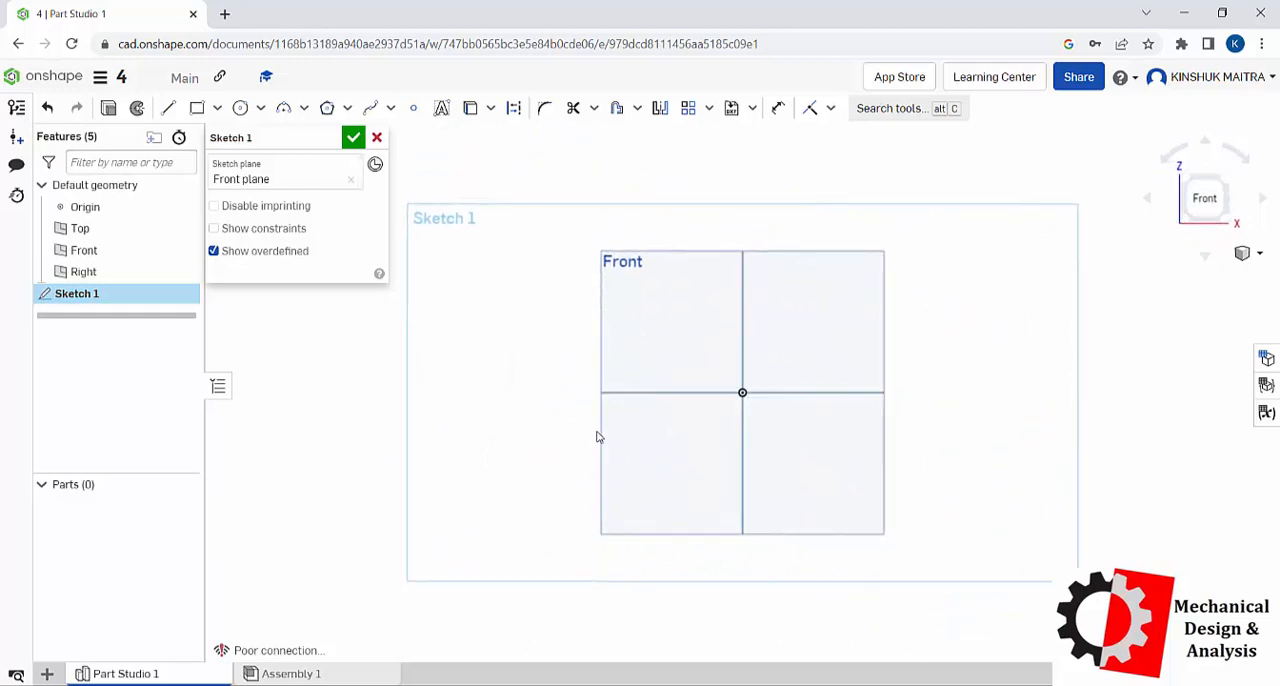
left_click(168, 108)
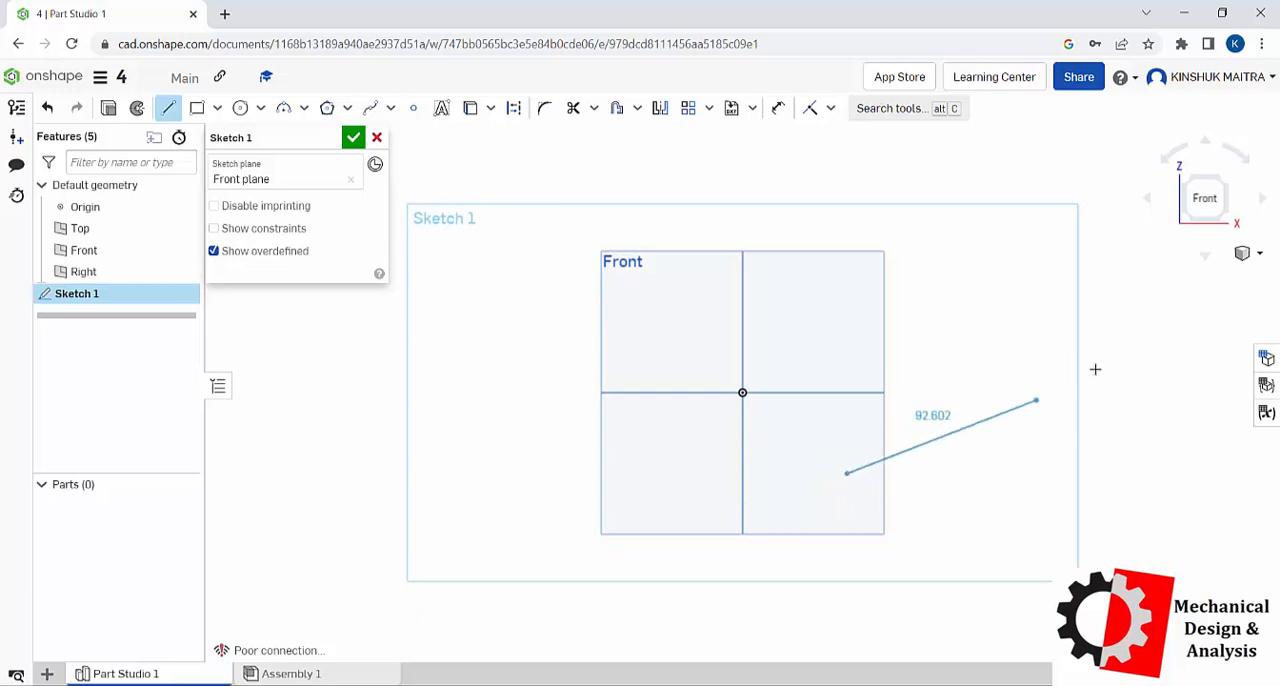
left_click(847, 308)
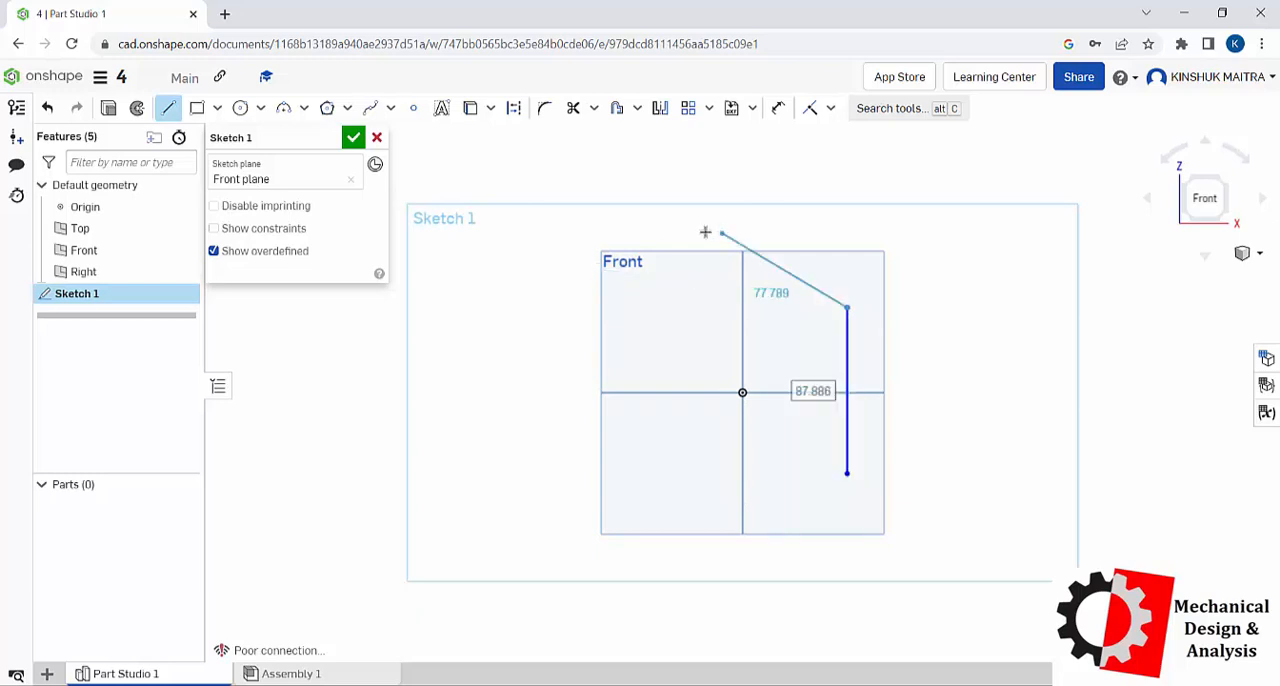
Step: Add a 3 point arc of about 24.7 mm radius from the line's upper end toward the origin, and a vertical line about 88.3 mm down from it
left_click(304, 109)
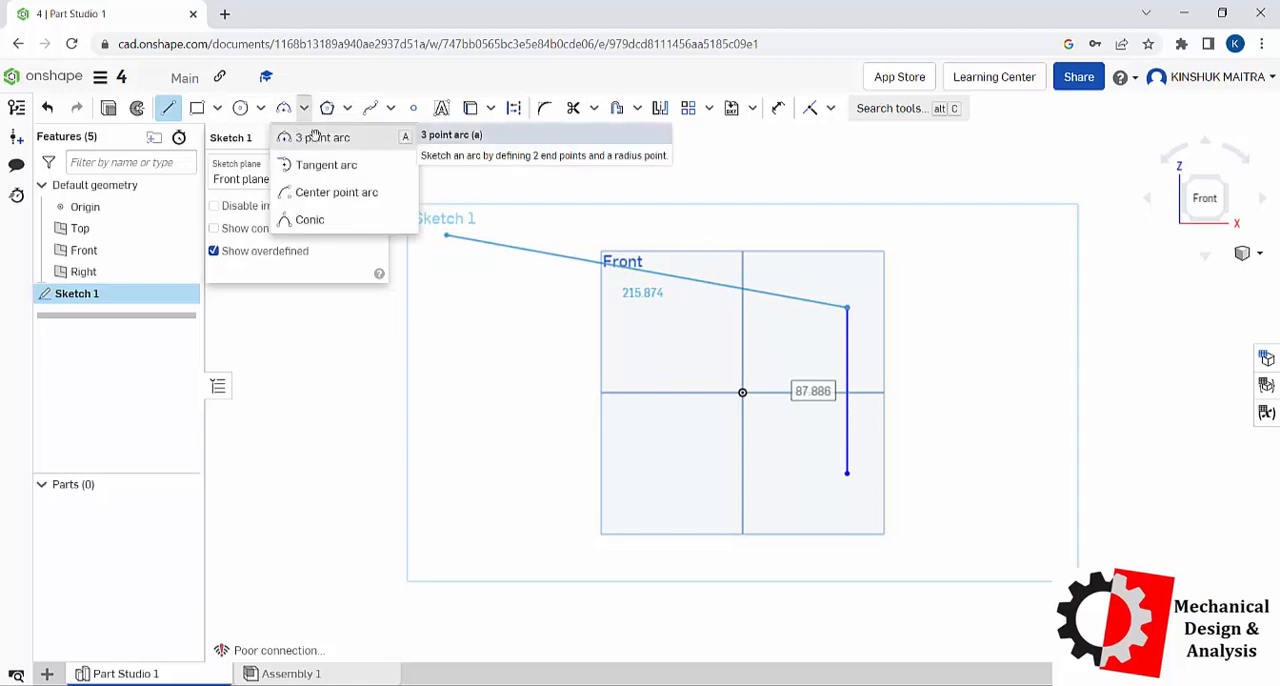
left_click(316, 137)
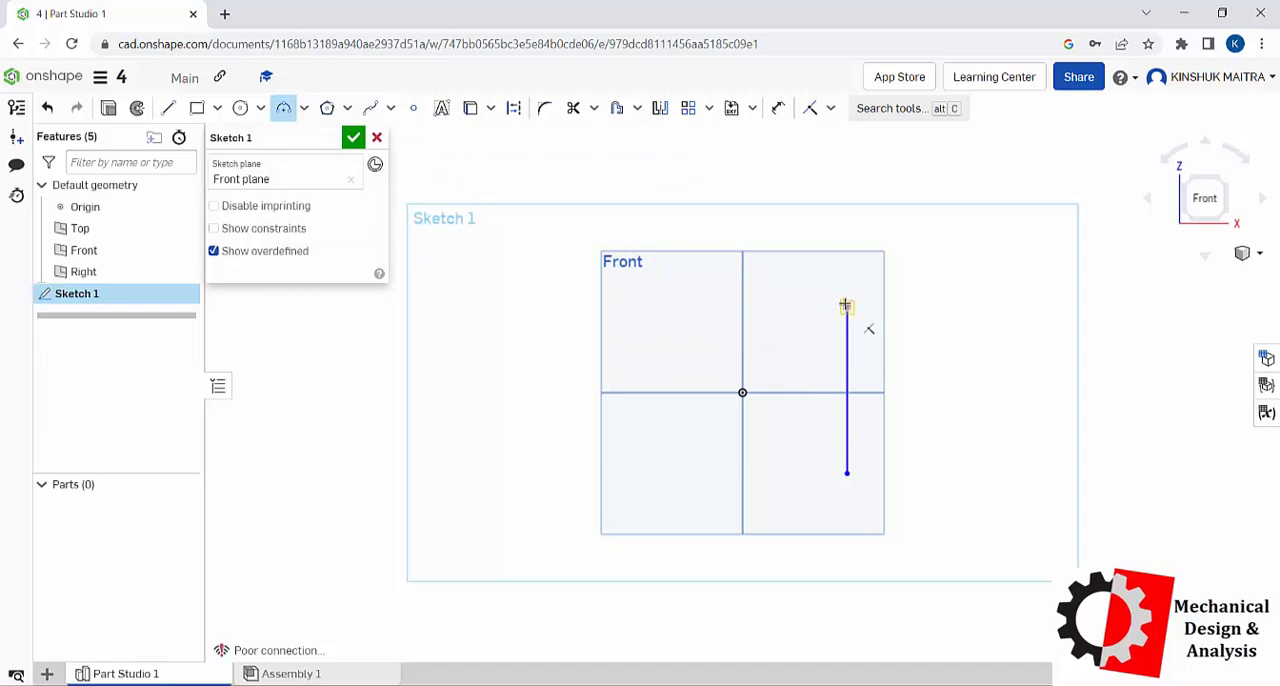
left_click(845, 305)
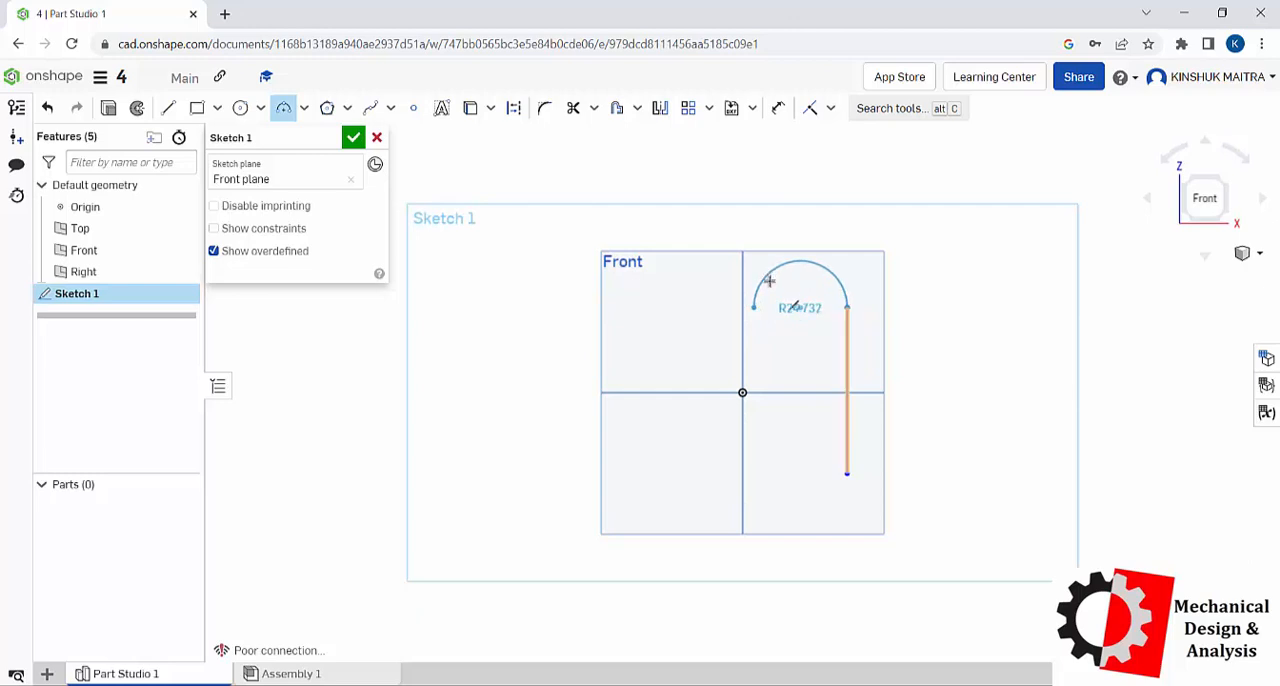
left_click(779, 303)
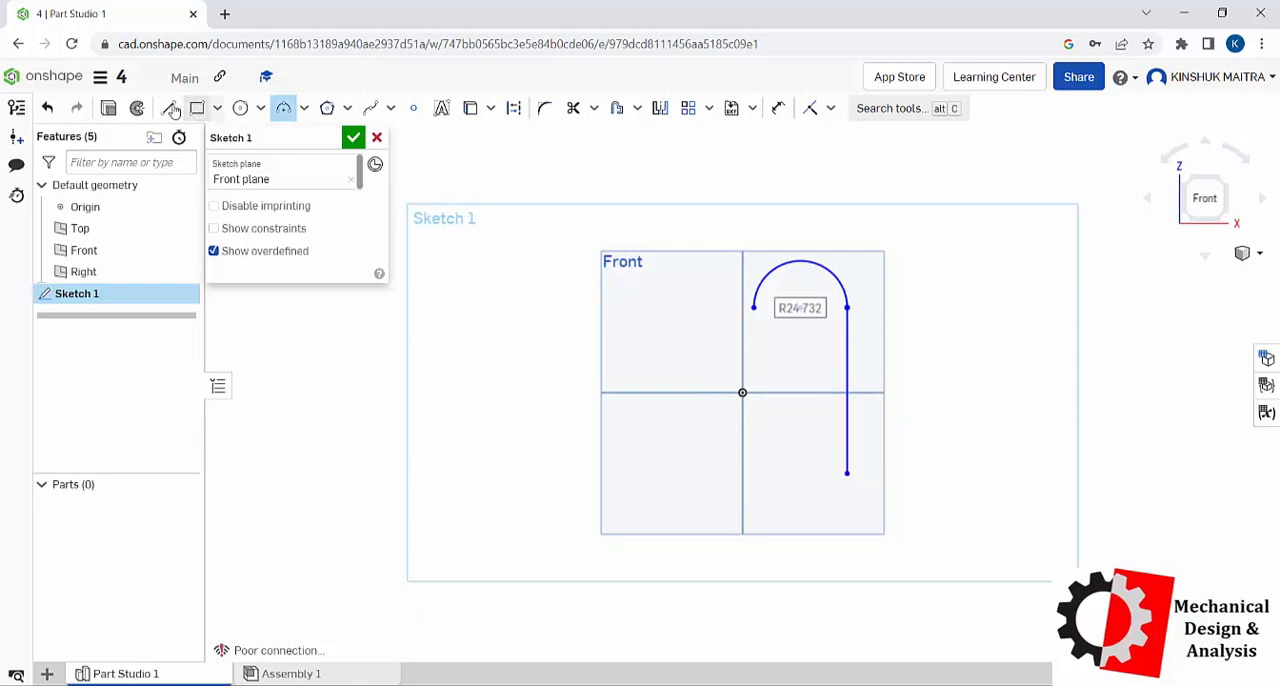
left_click(168, 108)
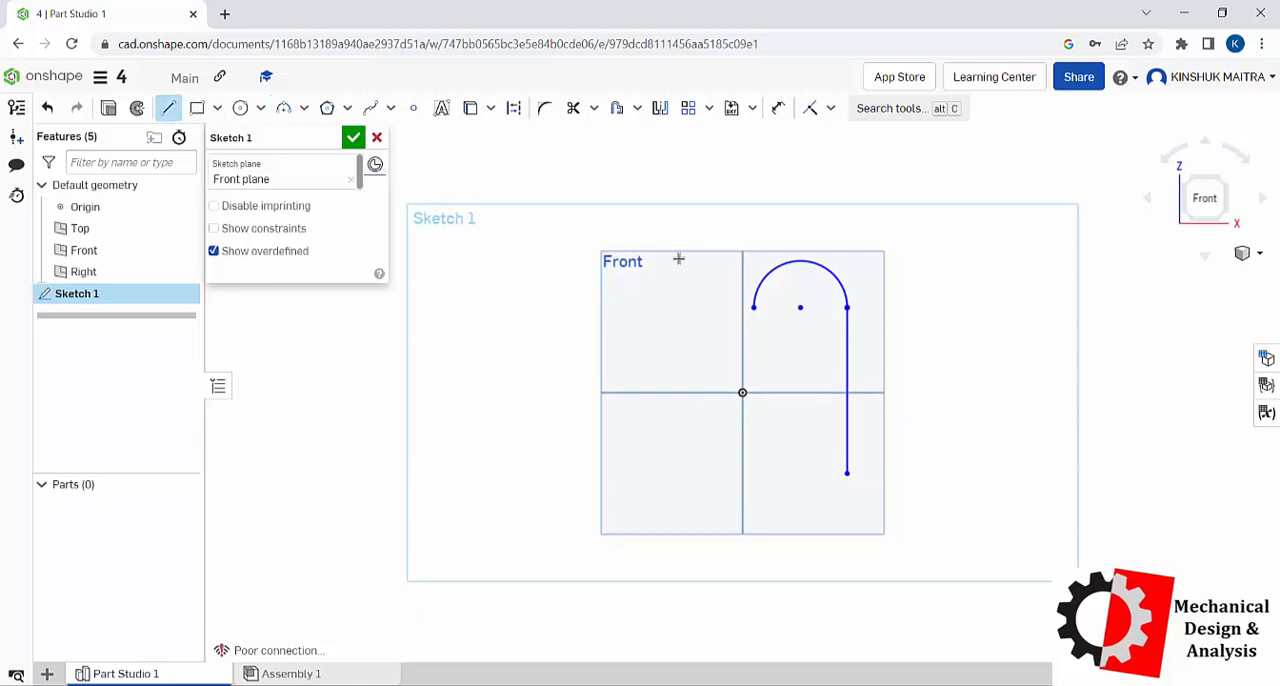
left_click(753, 308)
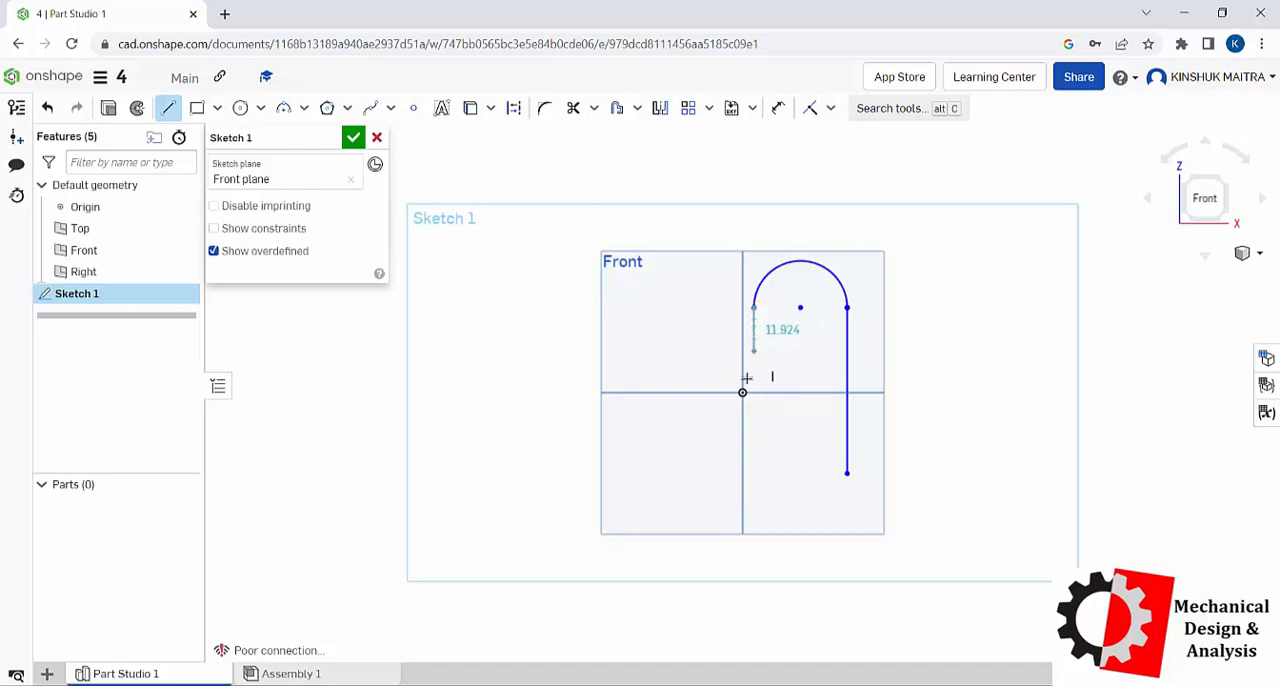
left_click(753, 472)
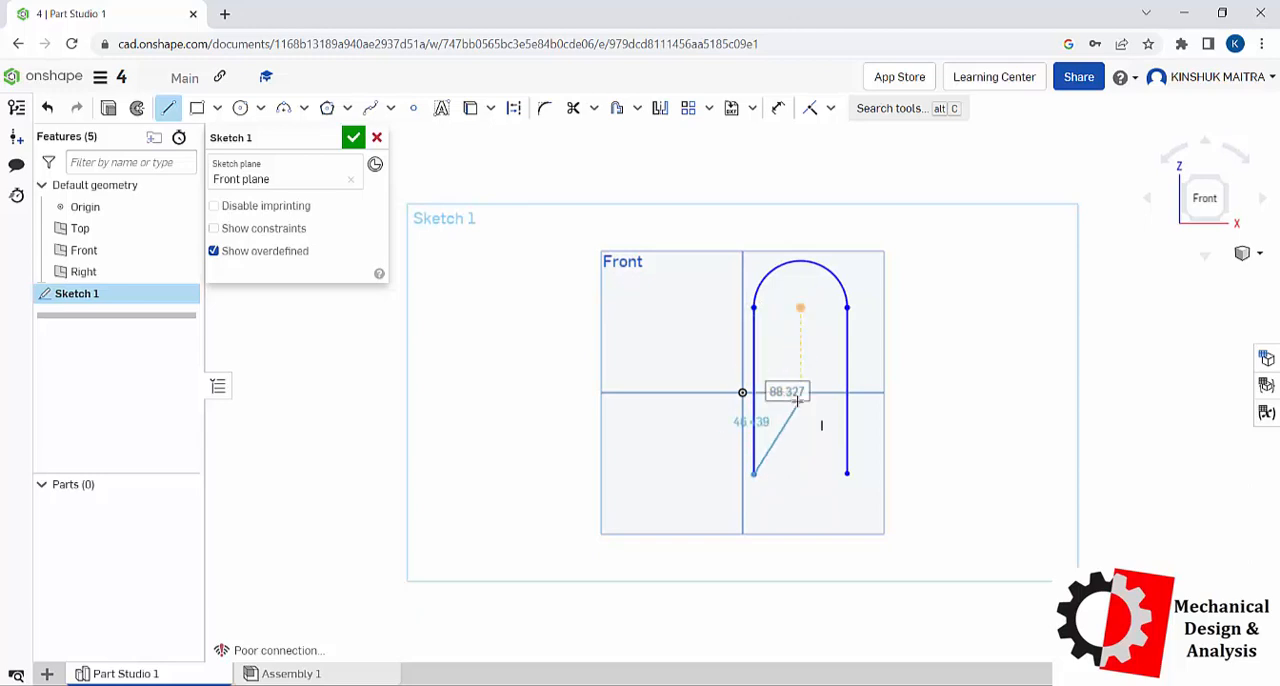
key("Escape")
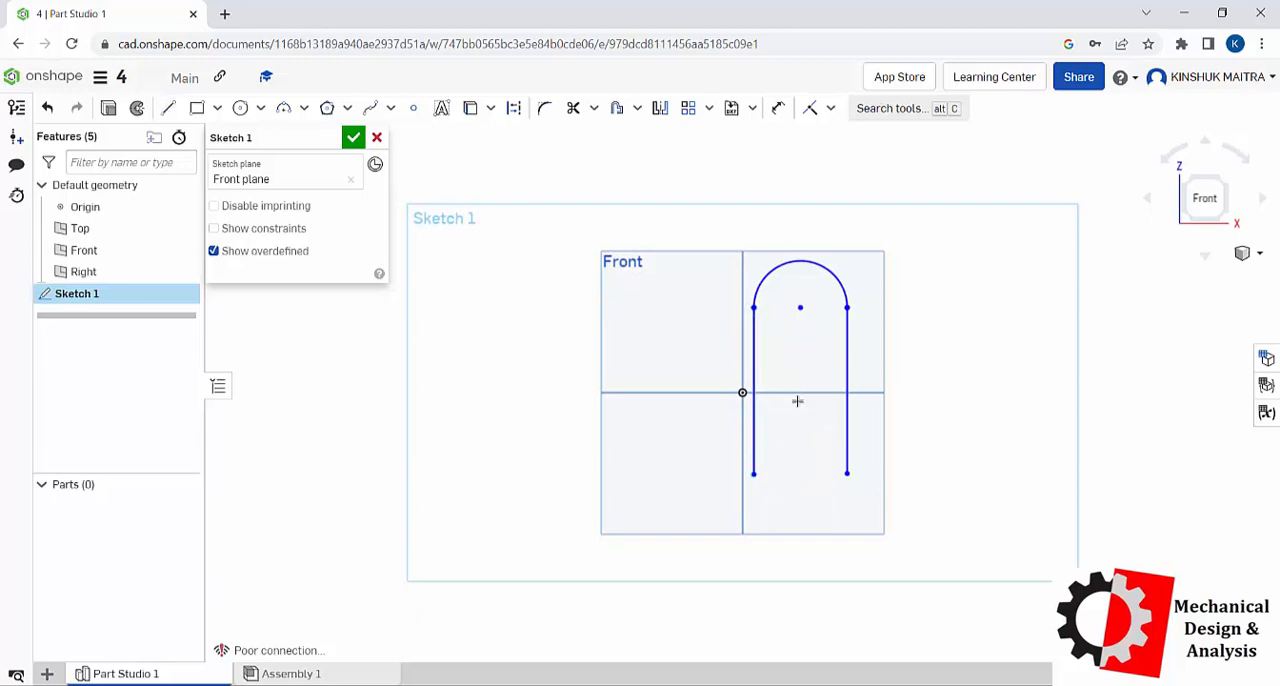
Step: Add a lower arc of about 19 mm radius turning inward from the second line, and a vertical line about 81.7 mm up from it
left_click(285, 110)
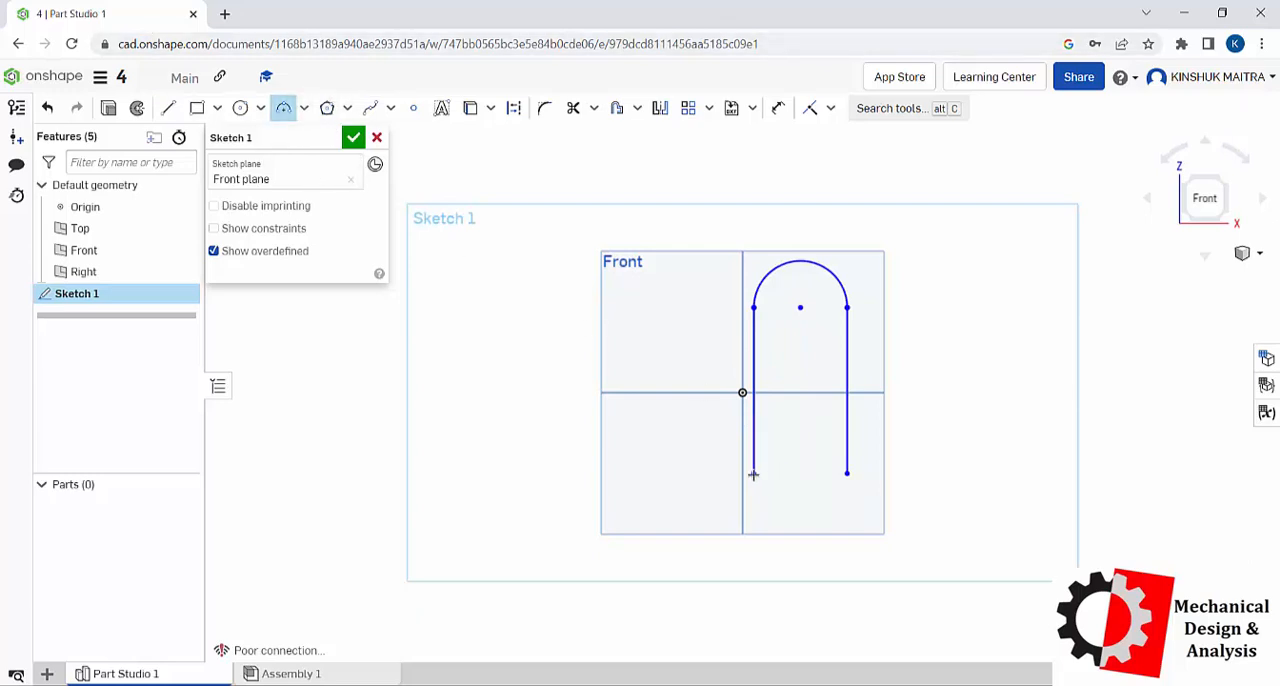
left_click(753, 472)
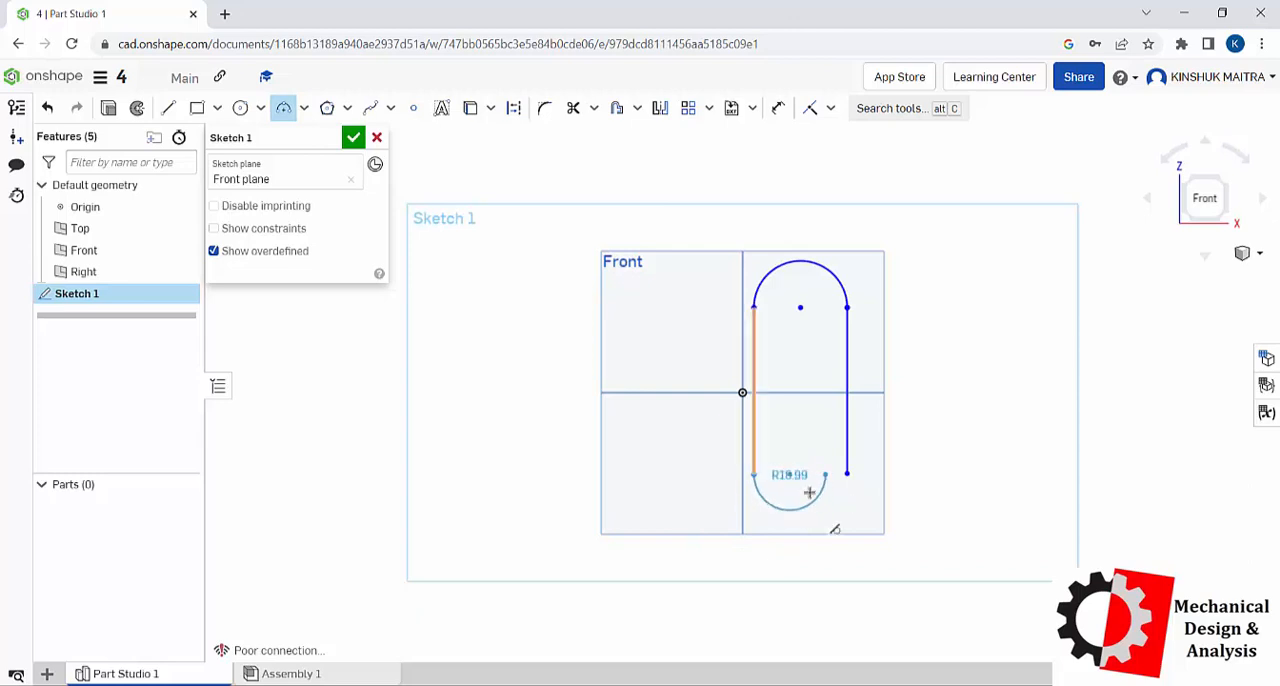
left_click(816, 518)
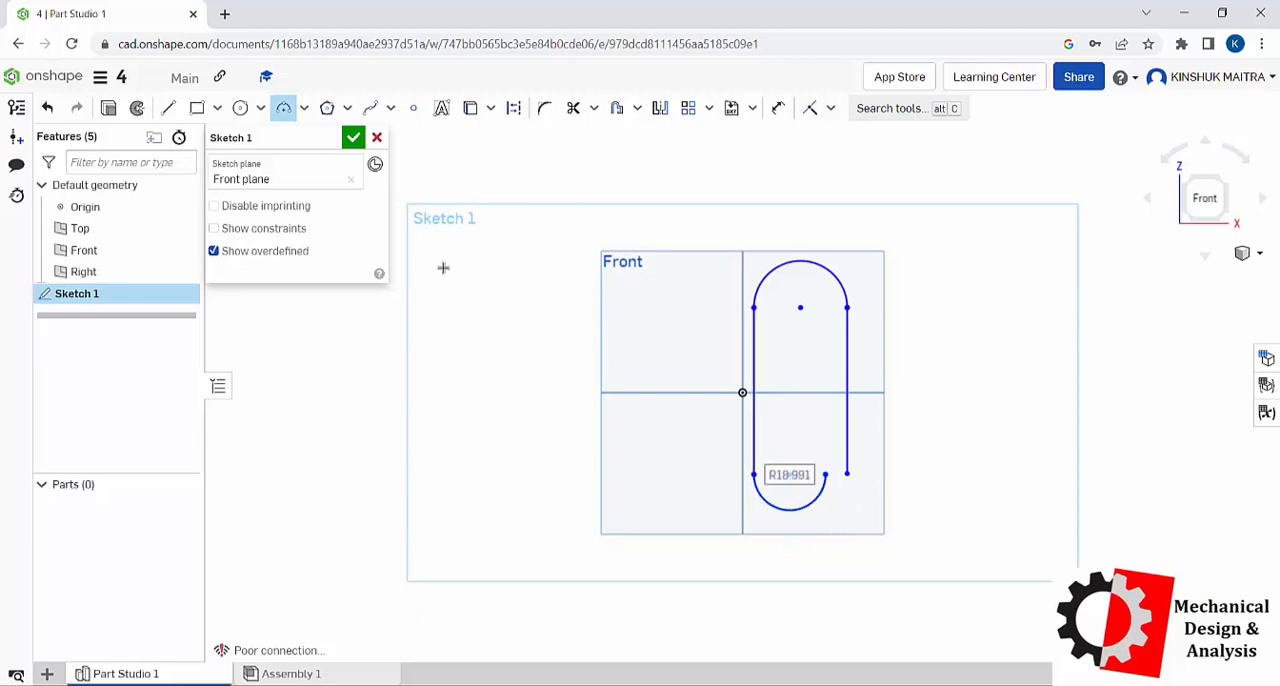
left_click(168, 108)
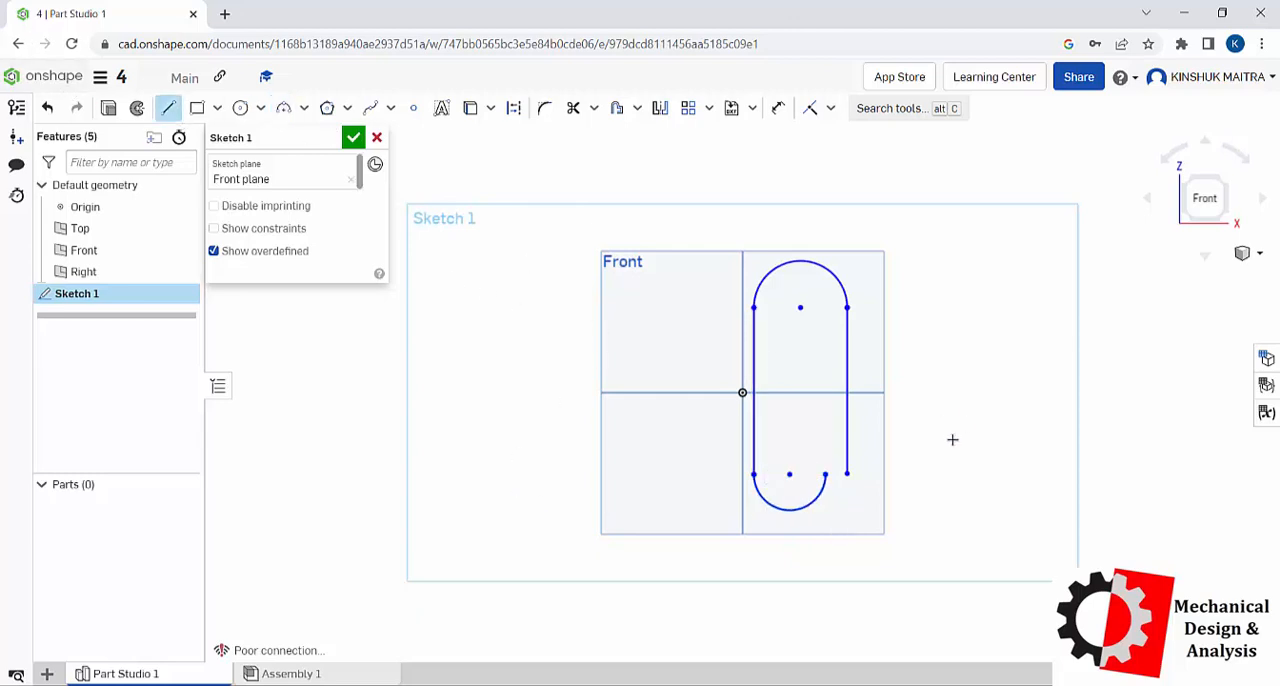
left_click(826, 474)
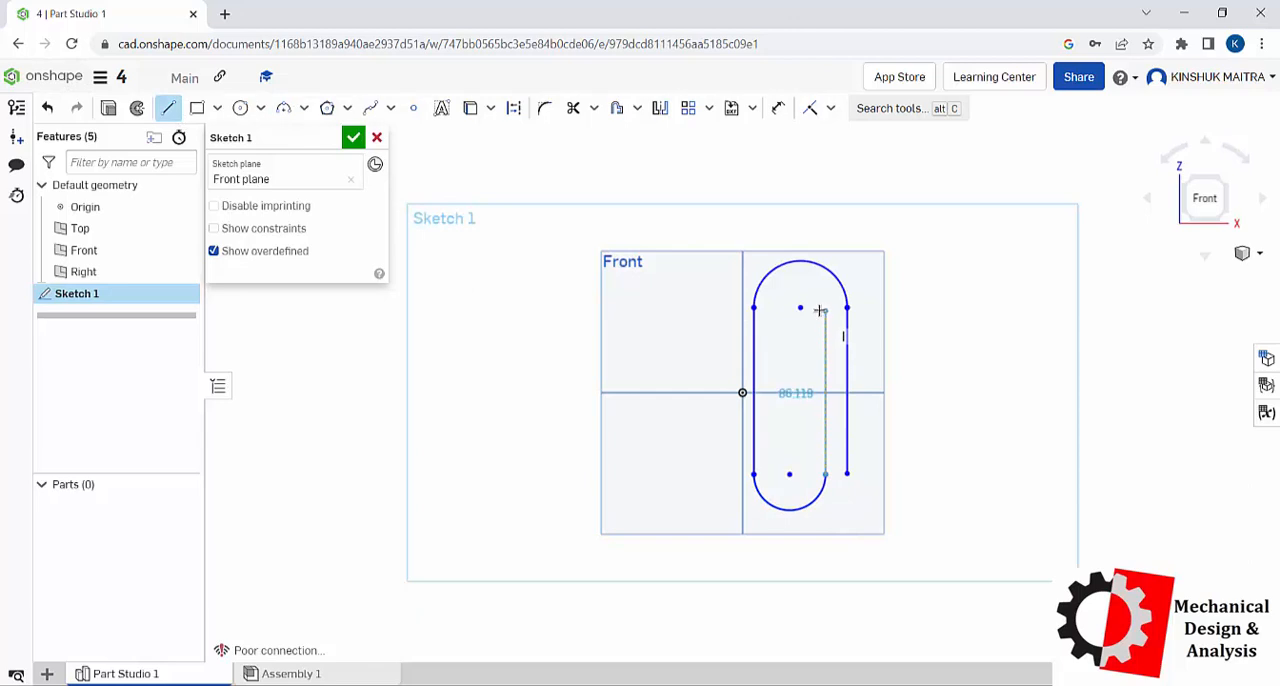
left_click(820, 321)
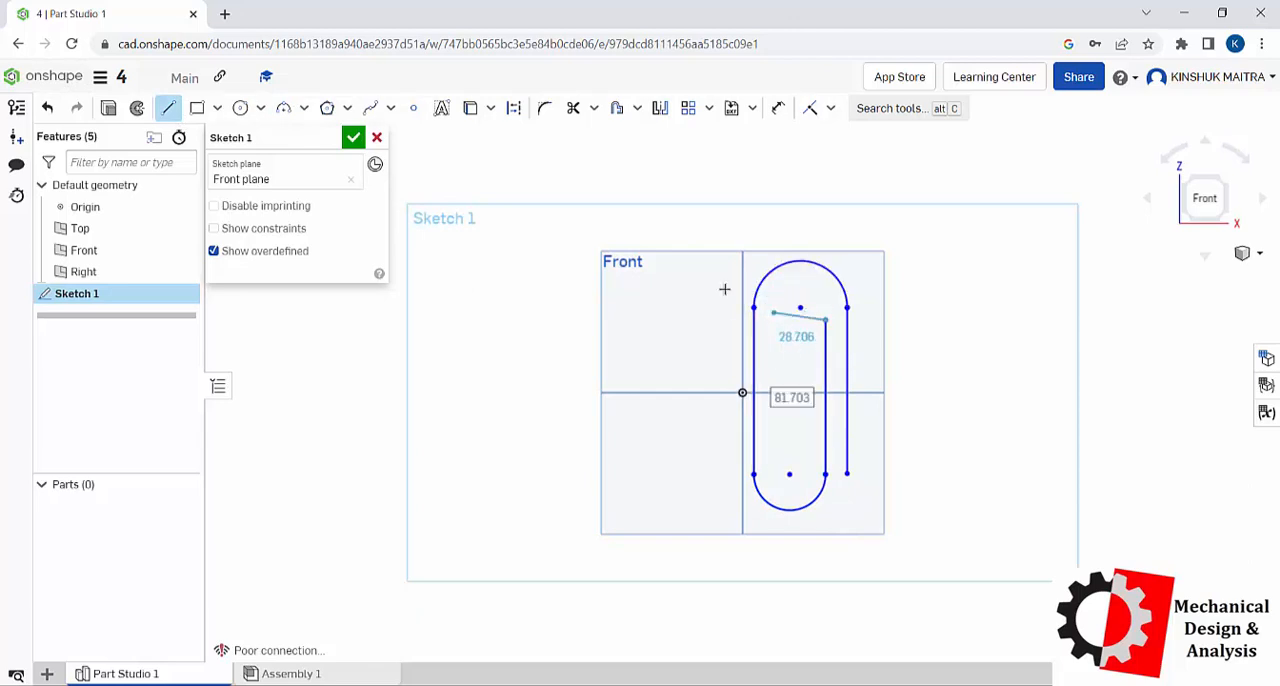
Step: Draw an inner 3 point arc of about 13.7 mm radius from the third line's upper end, inside the large upper arc
left_click(289, 110)
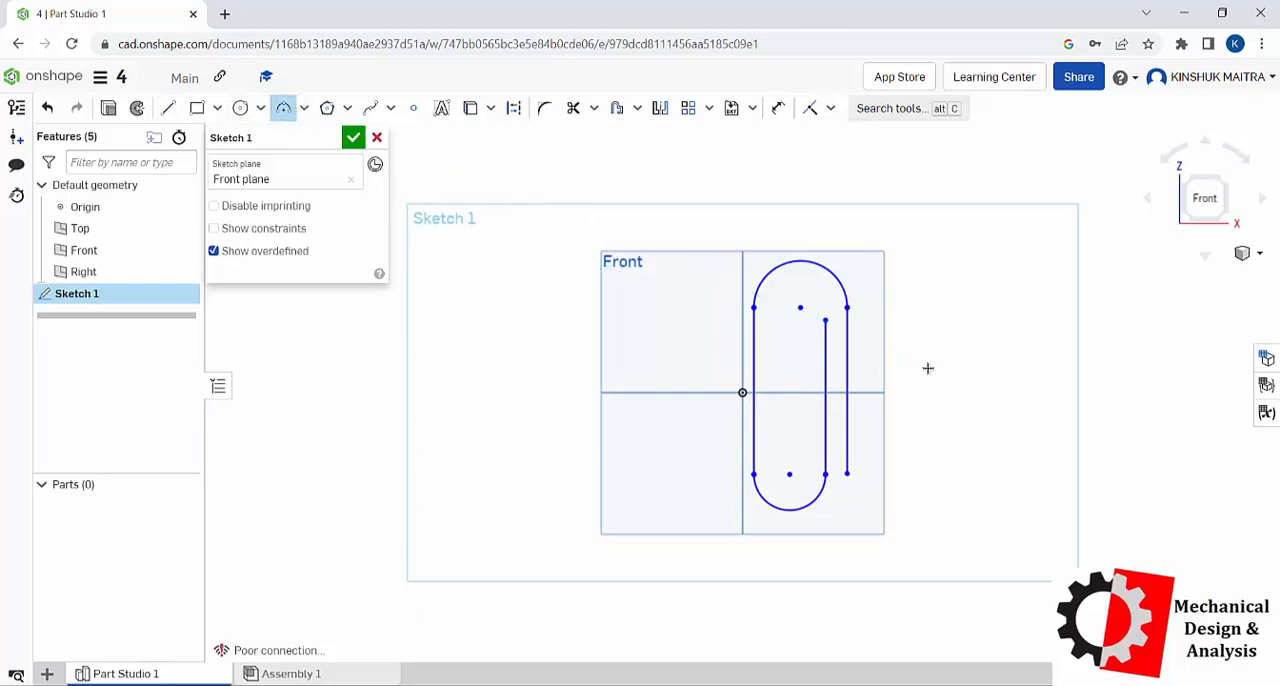
left_click(825, 319)
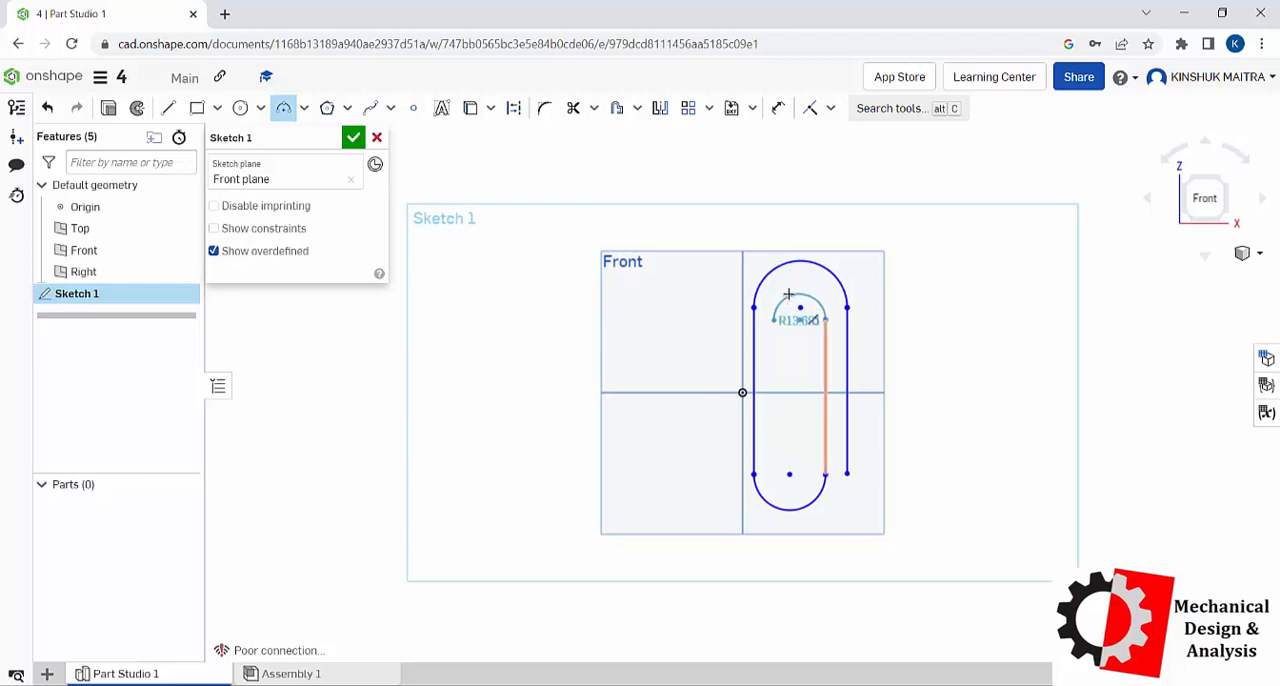
left_click(788, 293)
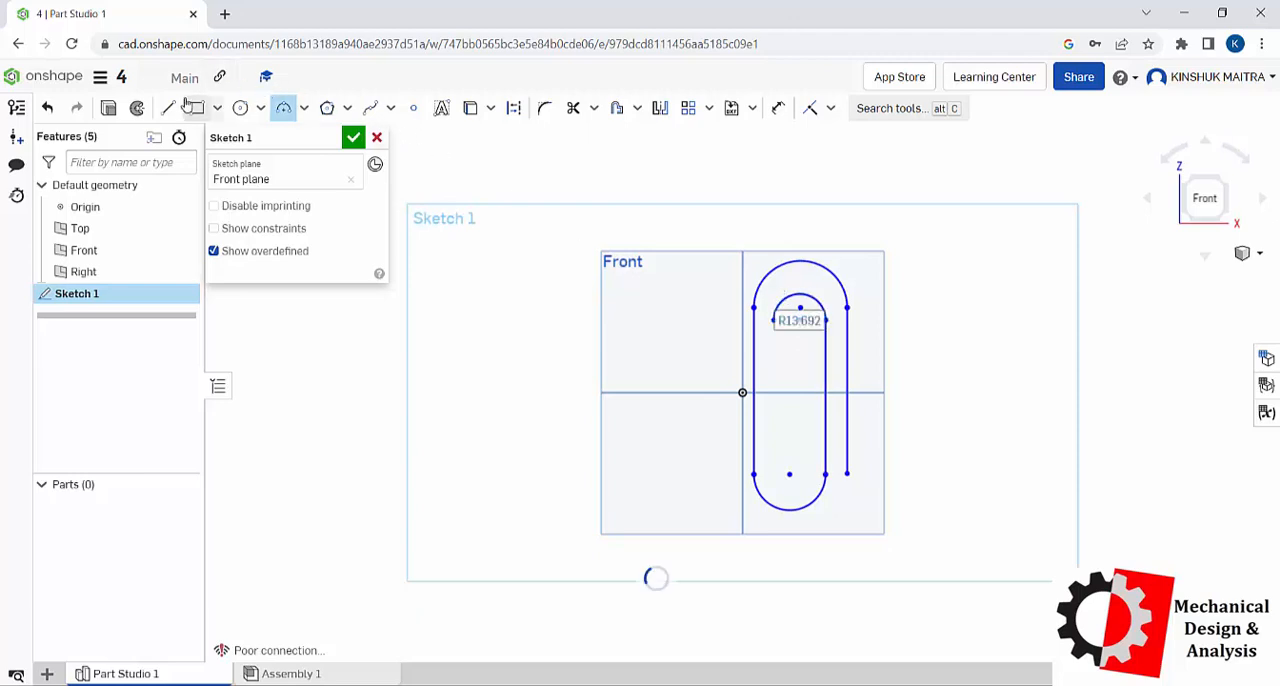
Step: Draw a vertical line about 76.8 mm down from the inner arc's free end and accept the paper-clip-shaped sketch
left_click(168, 108)
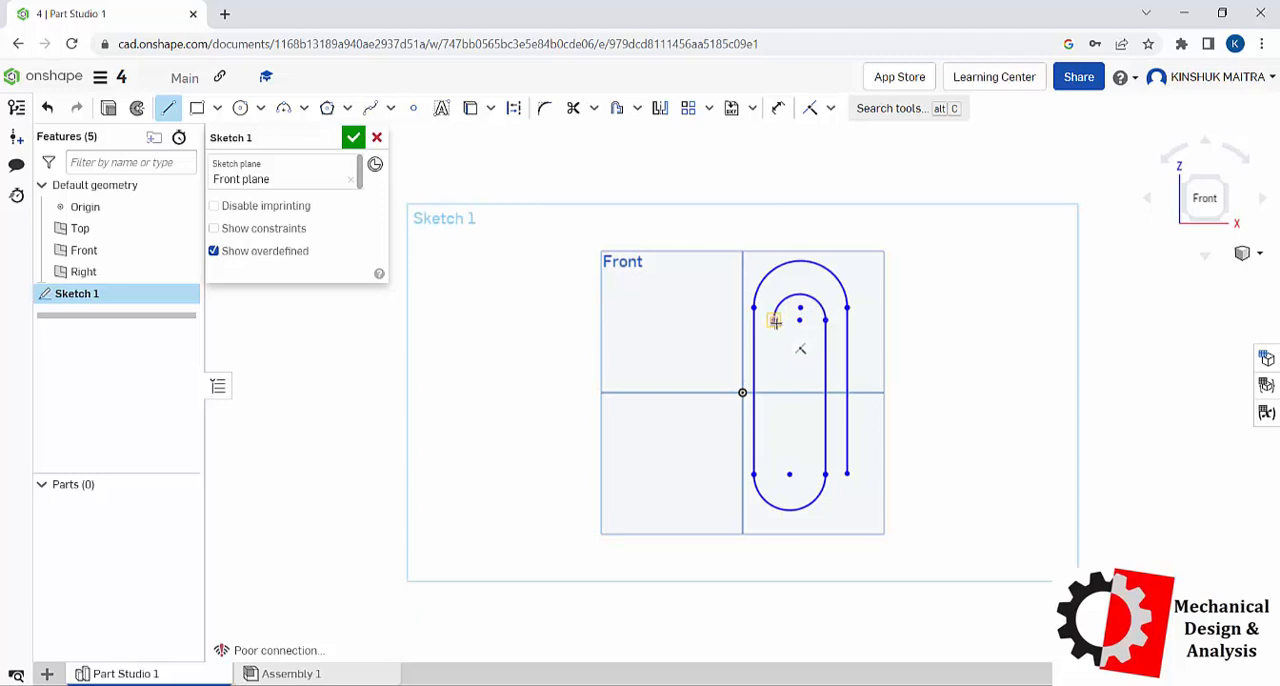
left_click(774, 321)
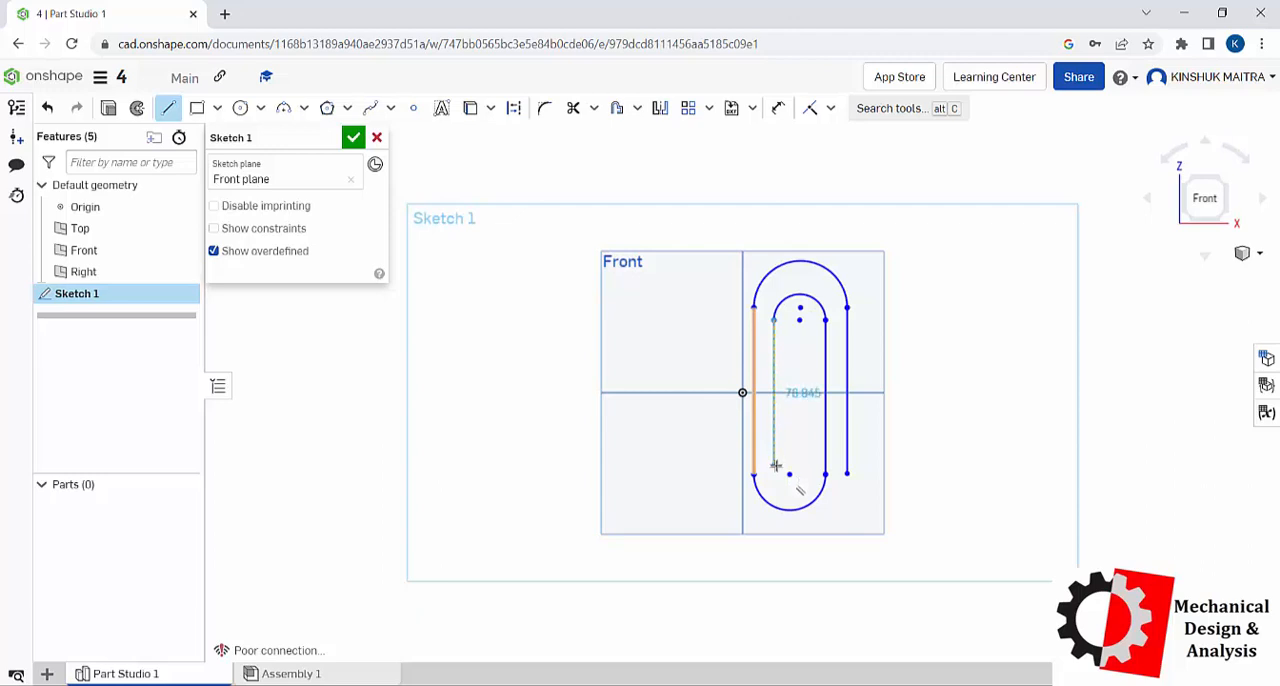
left_click(775, 462)
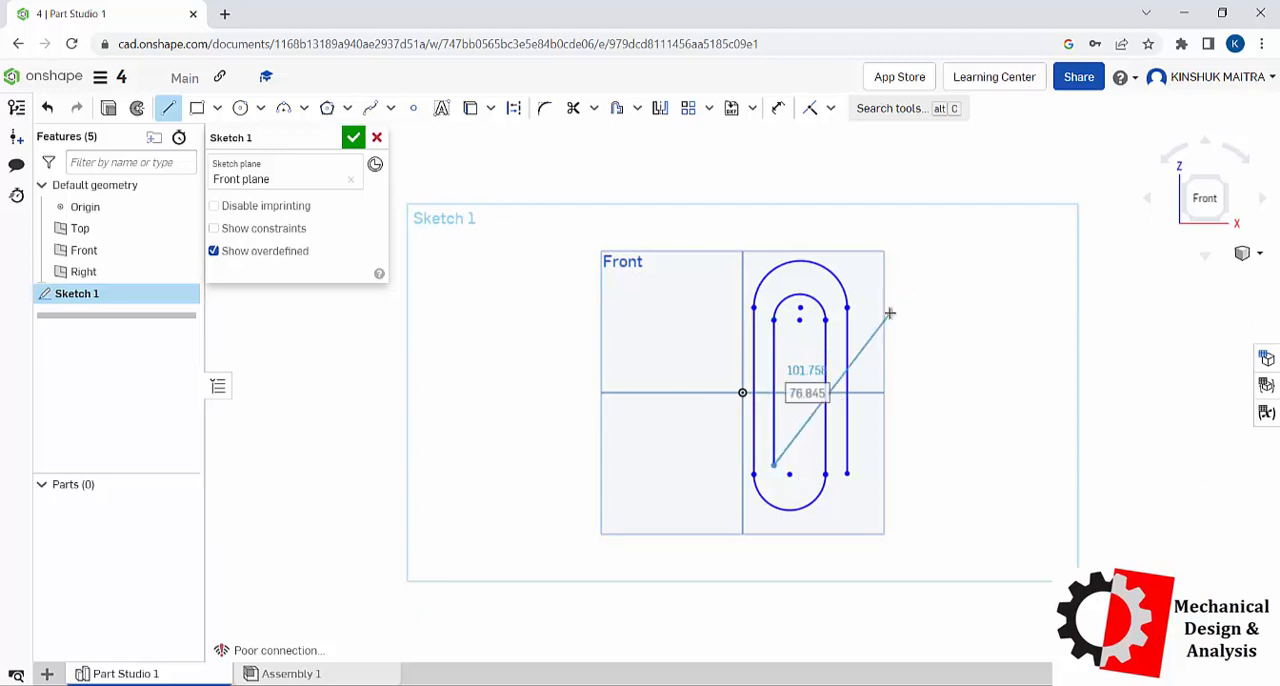
key("Escape")
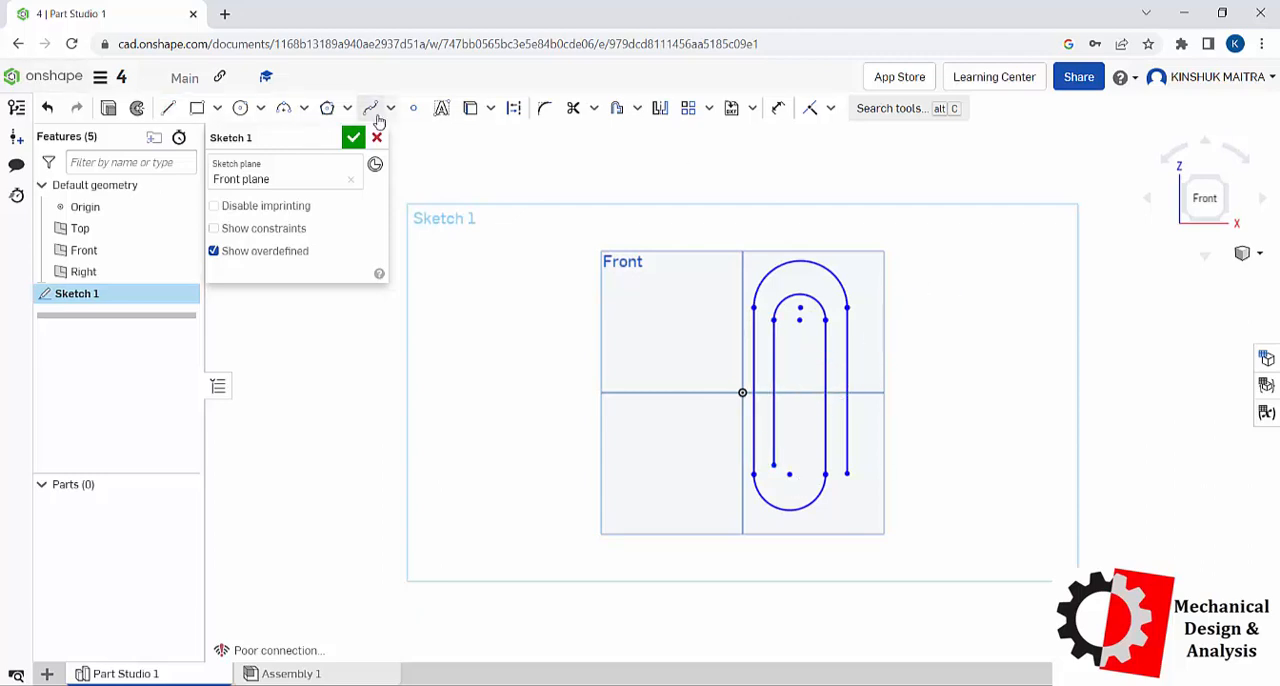
left_click(353, 137)
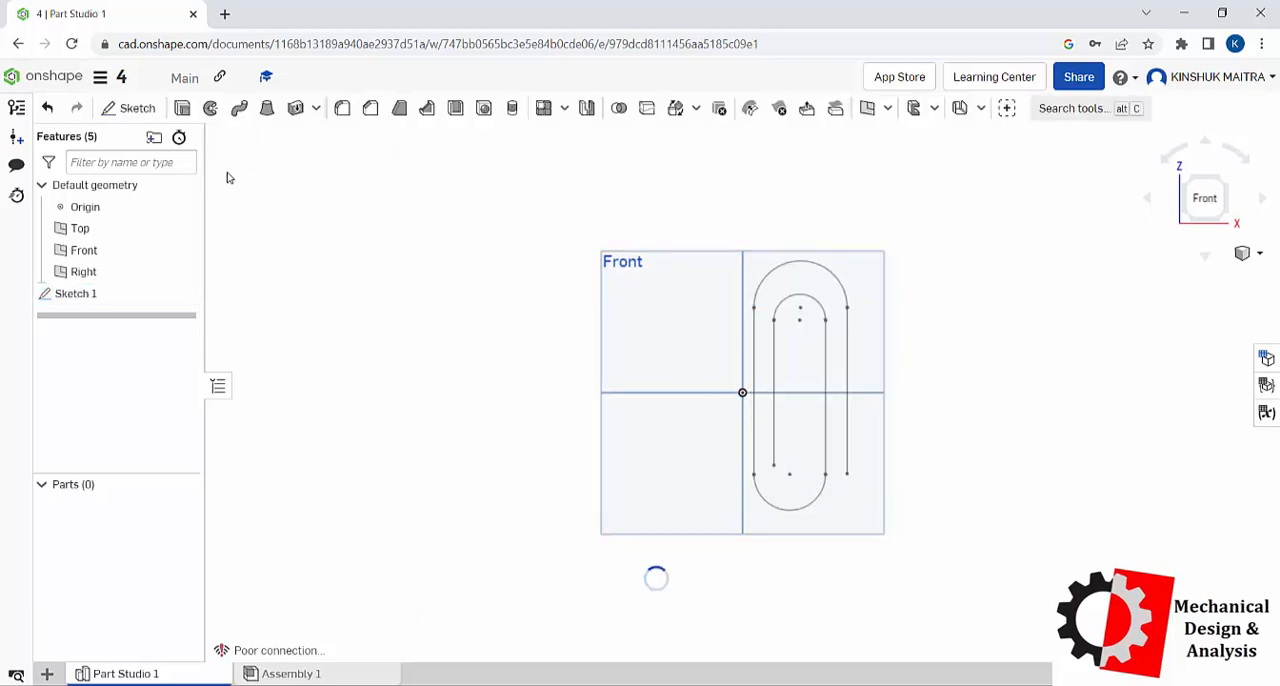
Step: Create a Curve point plane at the free lower end of the path's outermost vertical line, using that endpoint and line
right_click(951, 298)
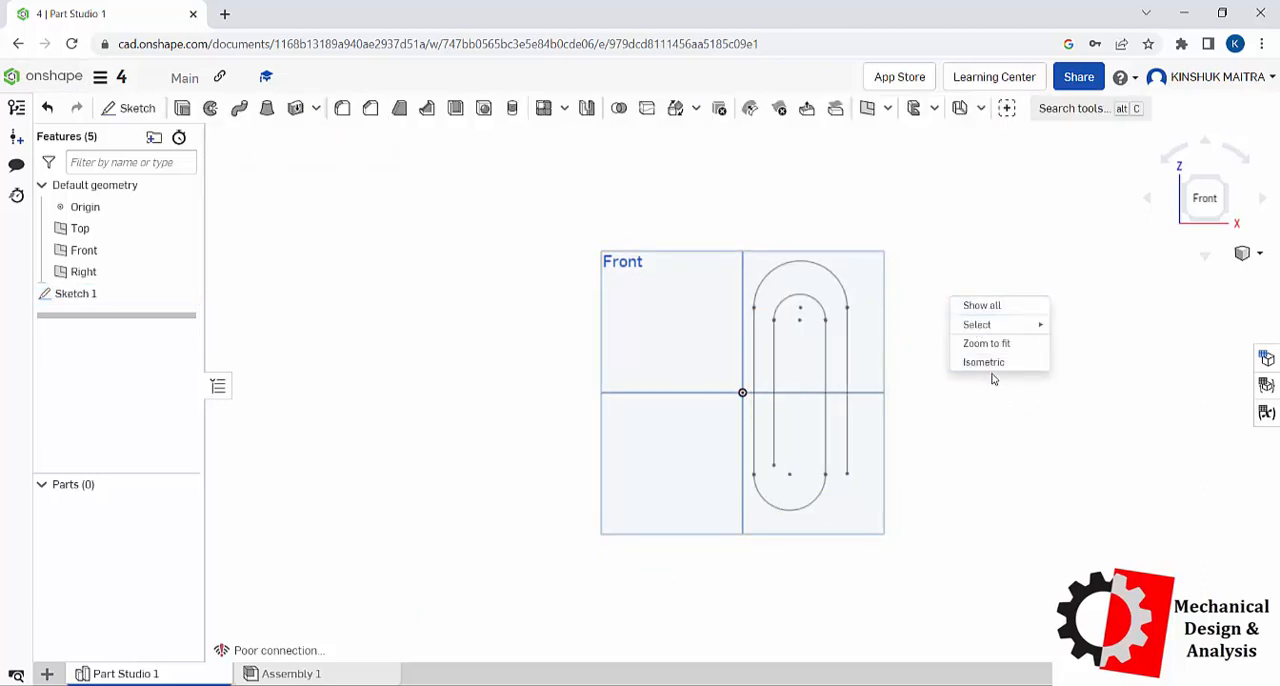
left_click(984, 364)
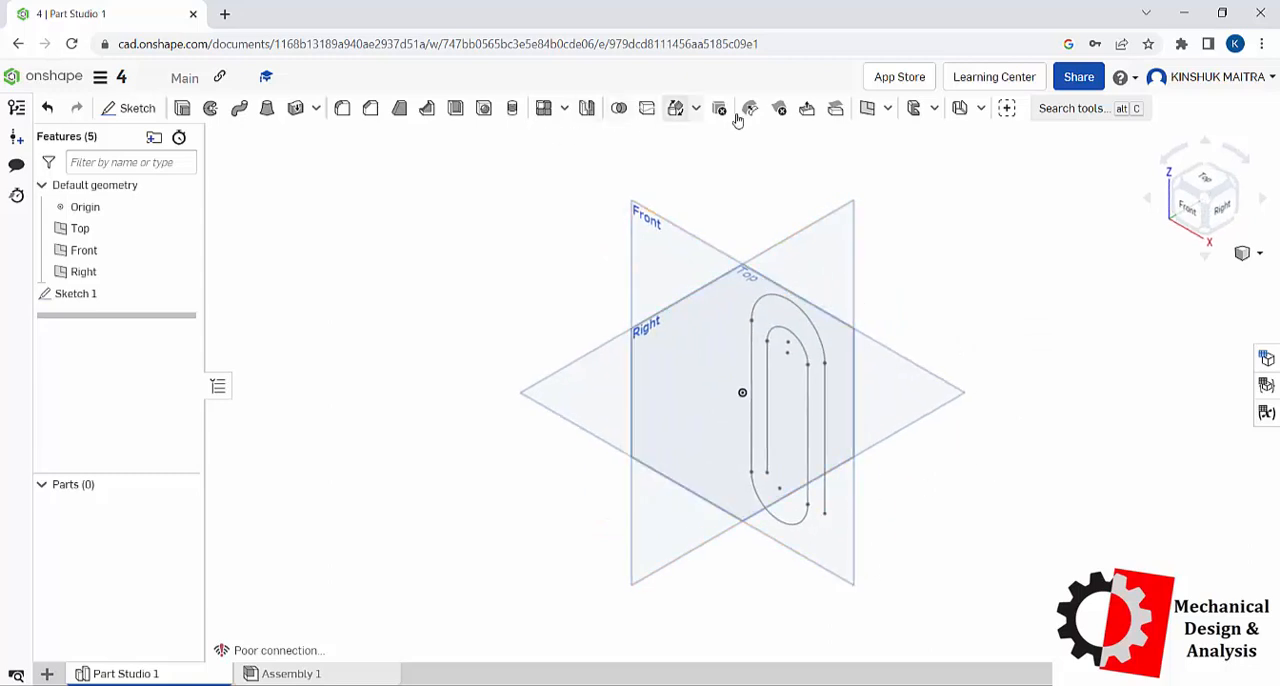
key("p")
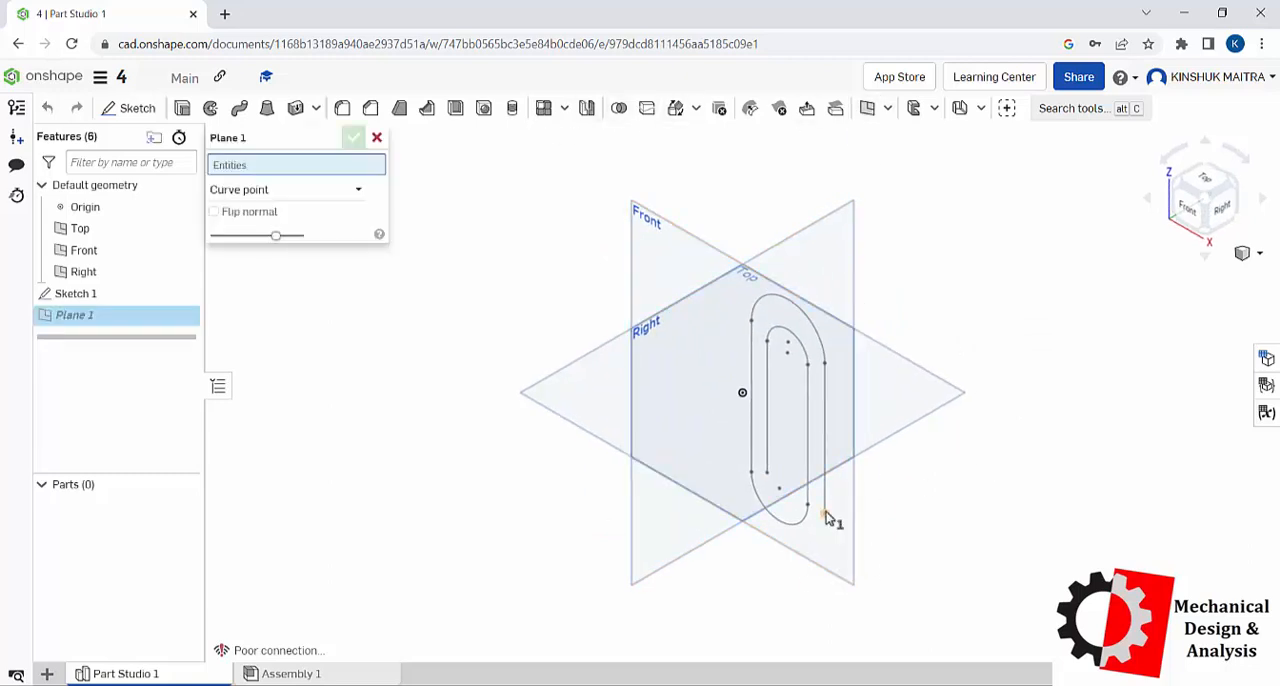
left_click(827, 512)
left_click(826, 501)
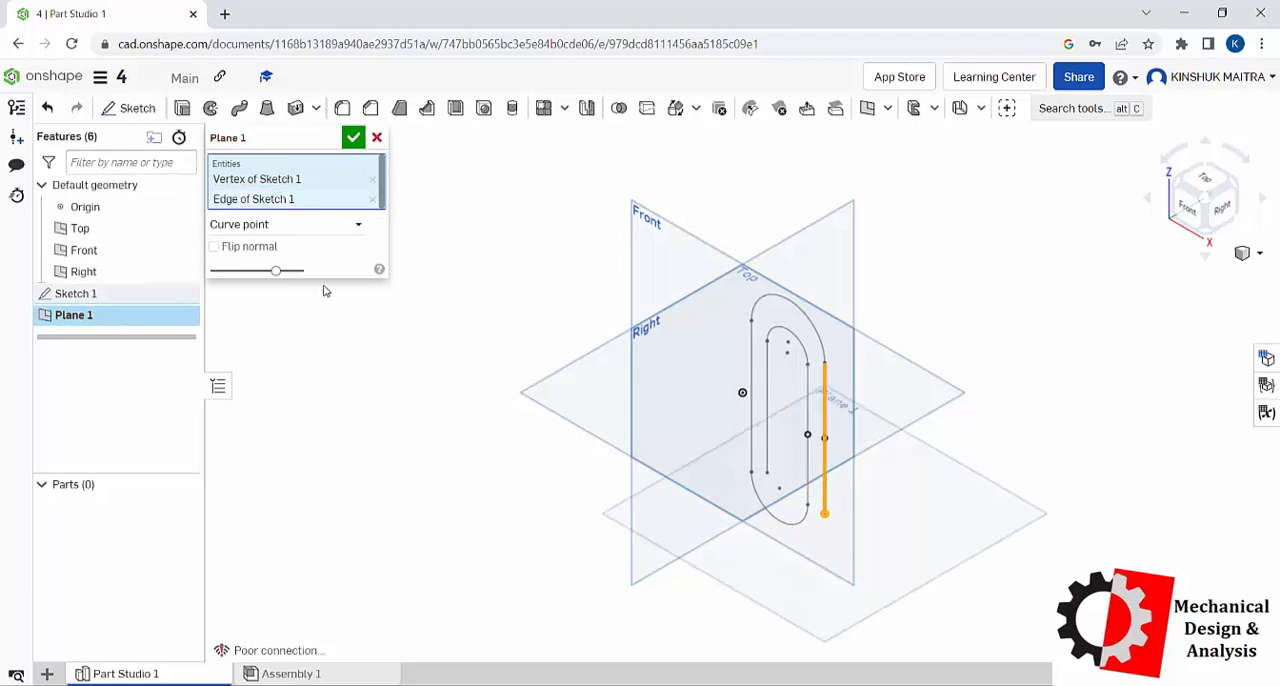
left_click(353, 137)
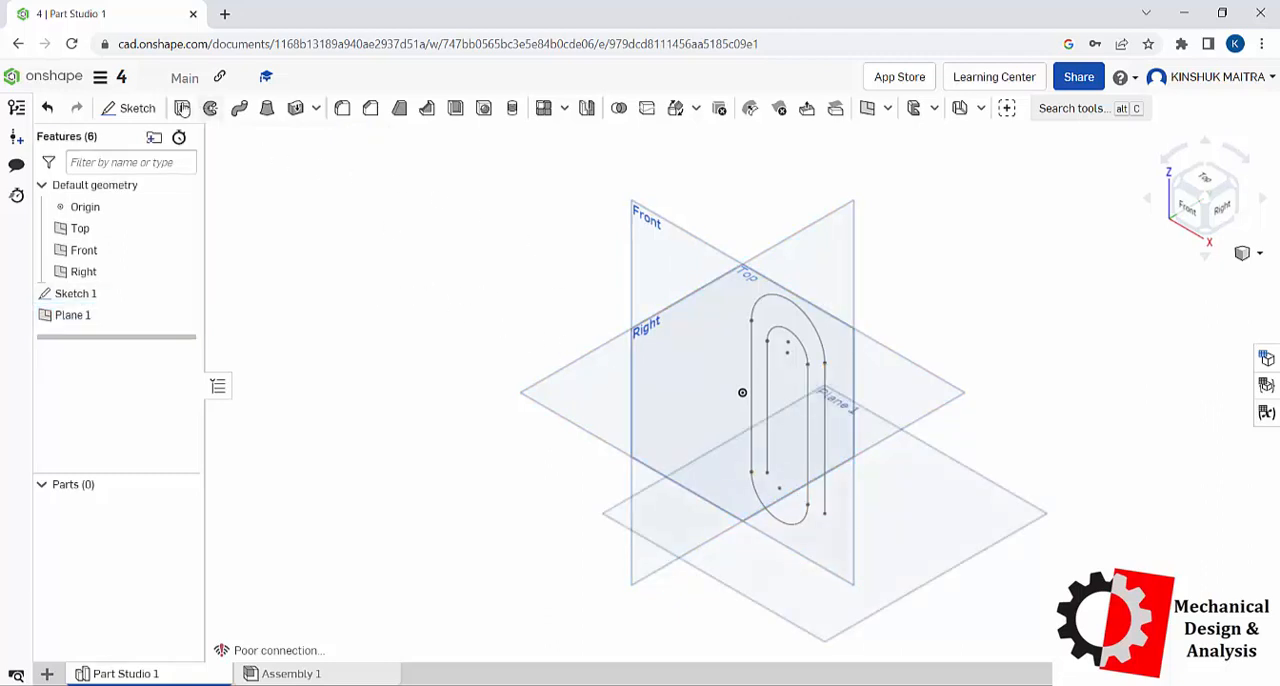
Step: Sketch a circle of about 8.8 mm diameter on the new plane, centred on the path's endpoint, and accept the sketch
left_click(128, 108)
left_click(955, 463)
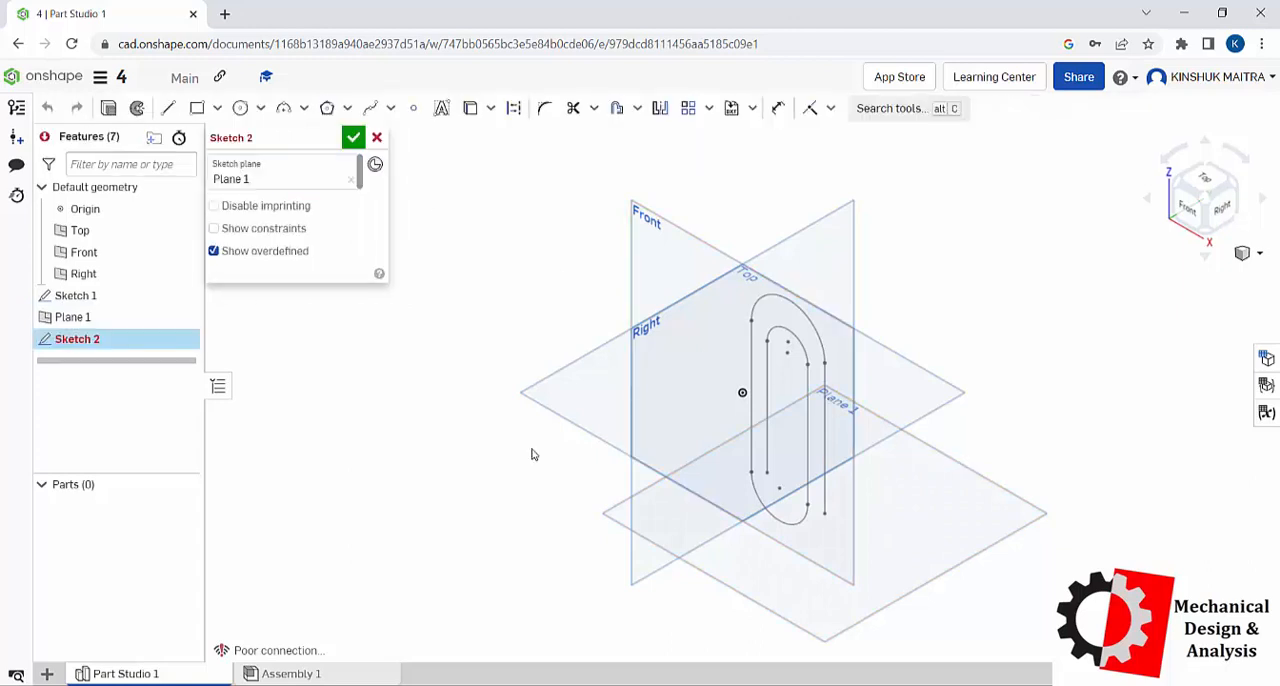
right_click(477, 302)
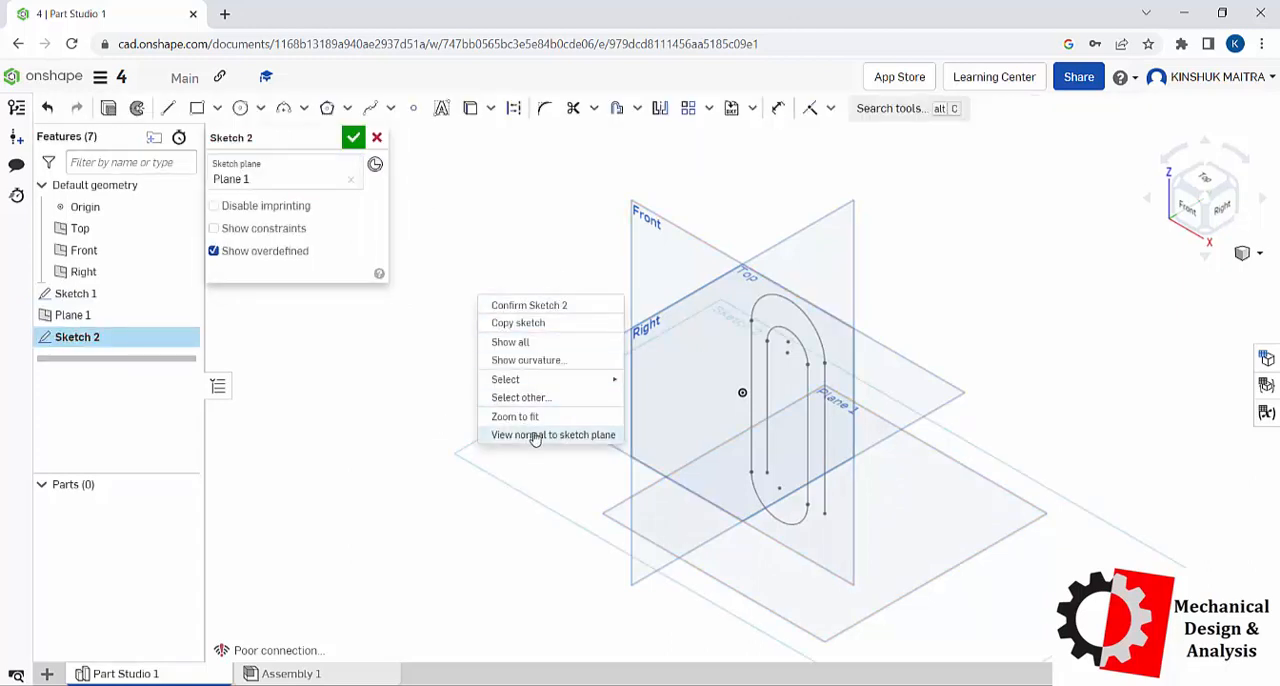
left_click(531, 434)
left_click(240, 108)
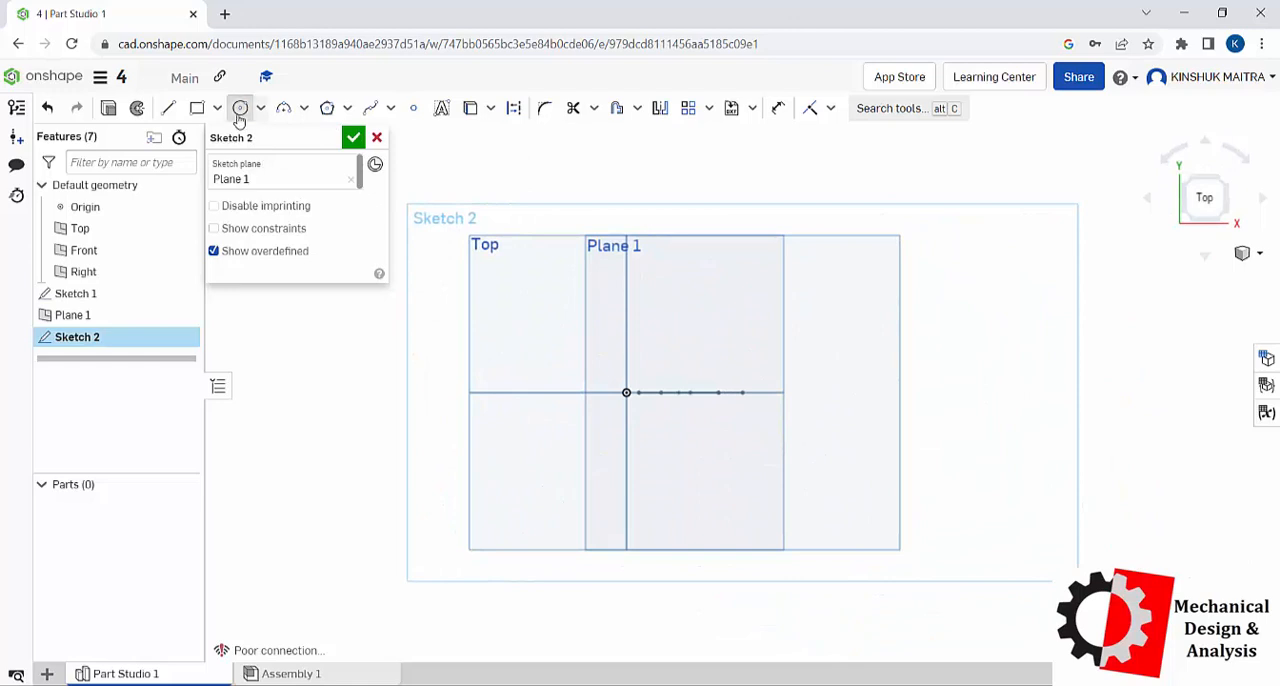
left_click(743, 393)
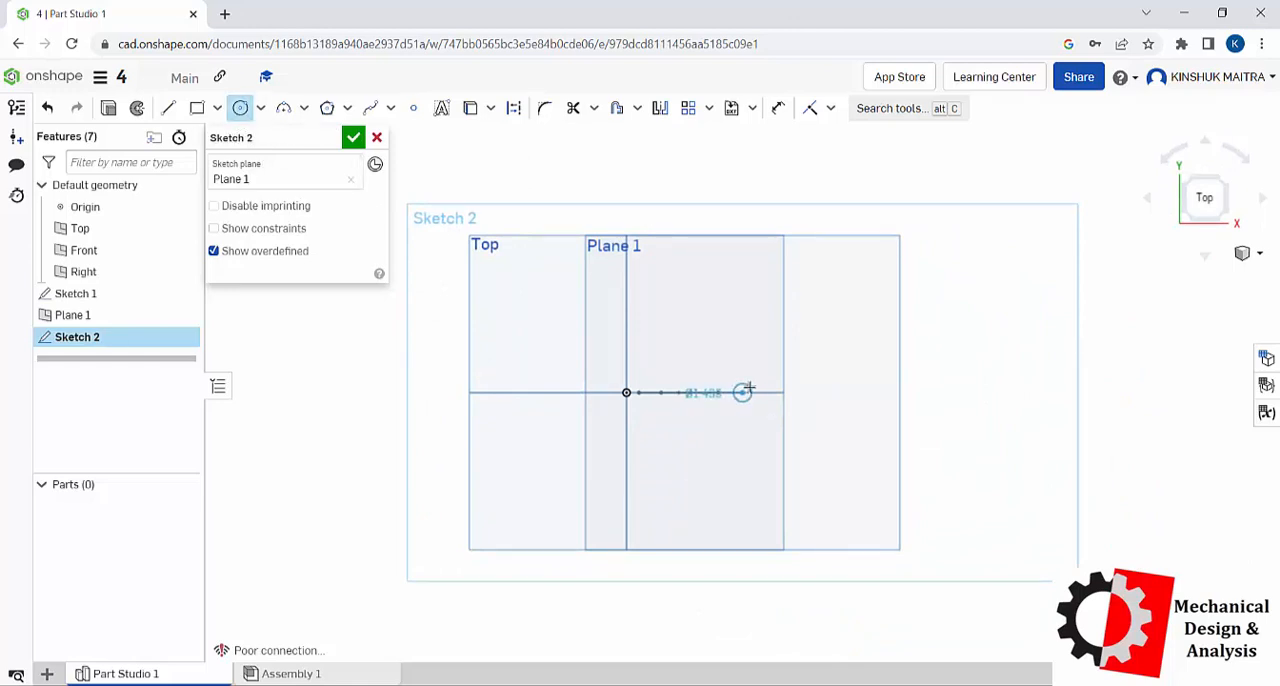
left_click(376, 139)
Step: Sweep the circle as a new solid along all connected lines and arcs of the paper-clip path, starting from the outermost line
right_click(1031, 271)
left_click(1065, 337)
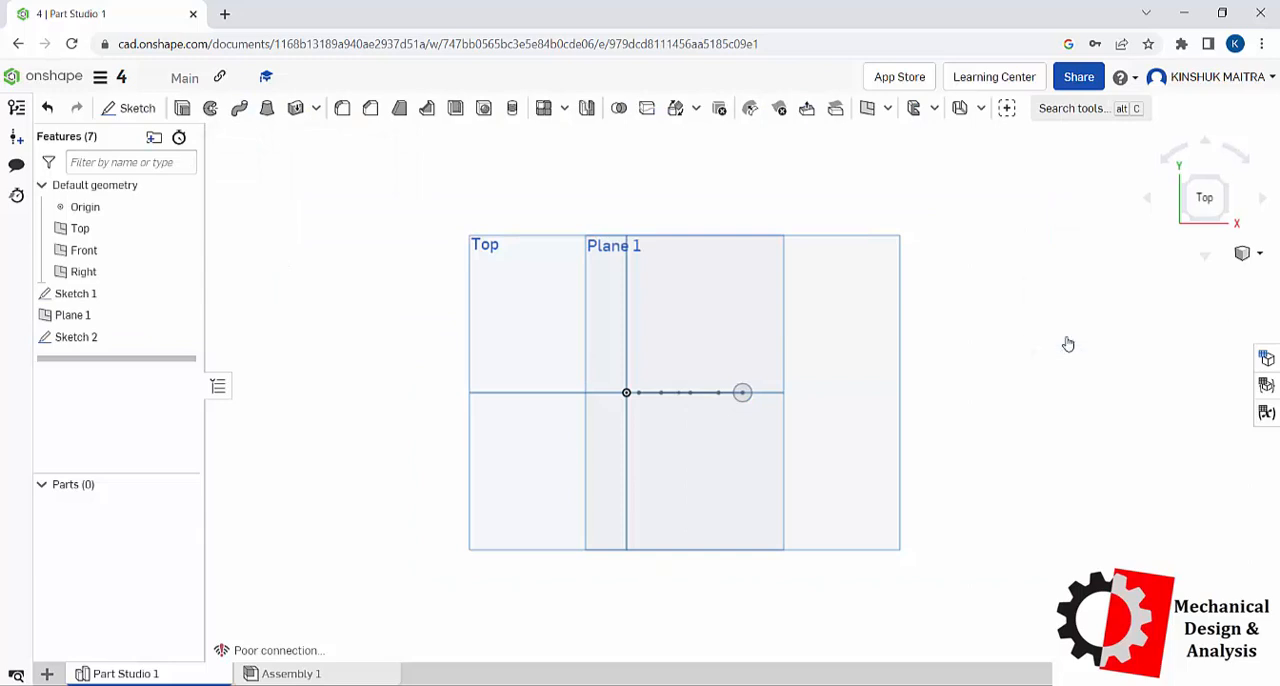
left_click(239, 108)
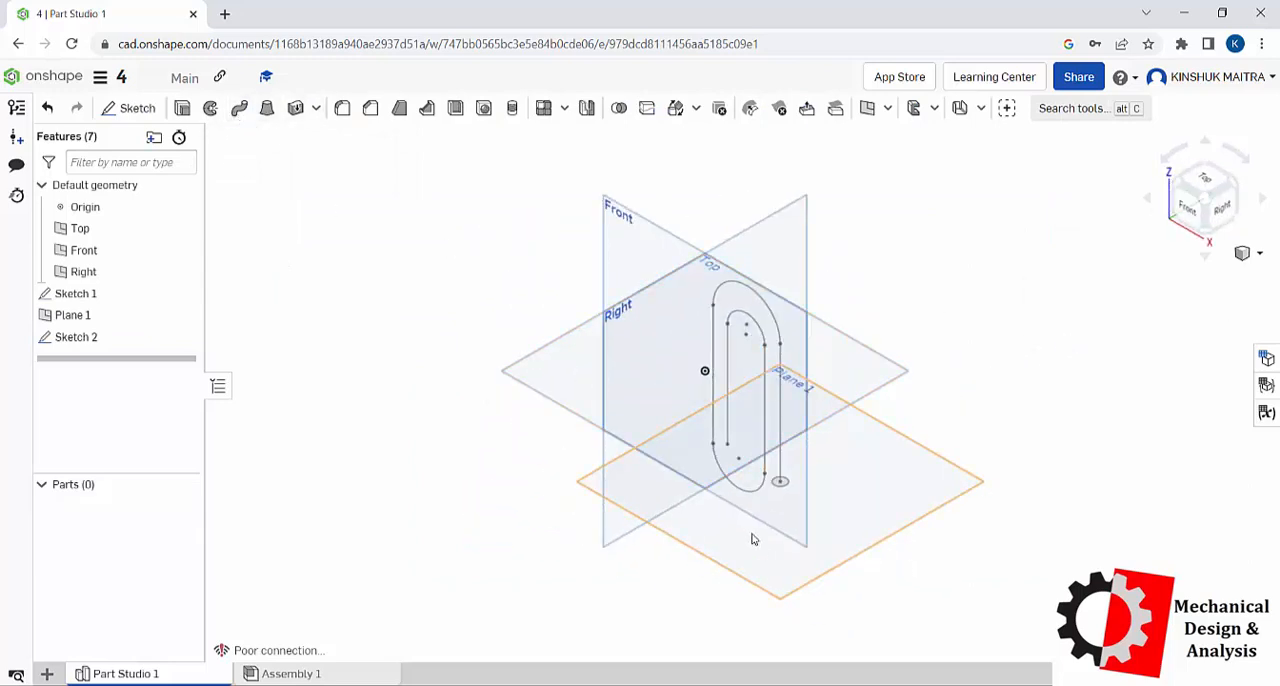
left_click(786, 487)
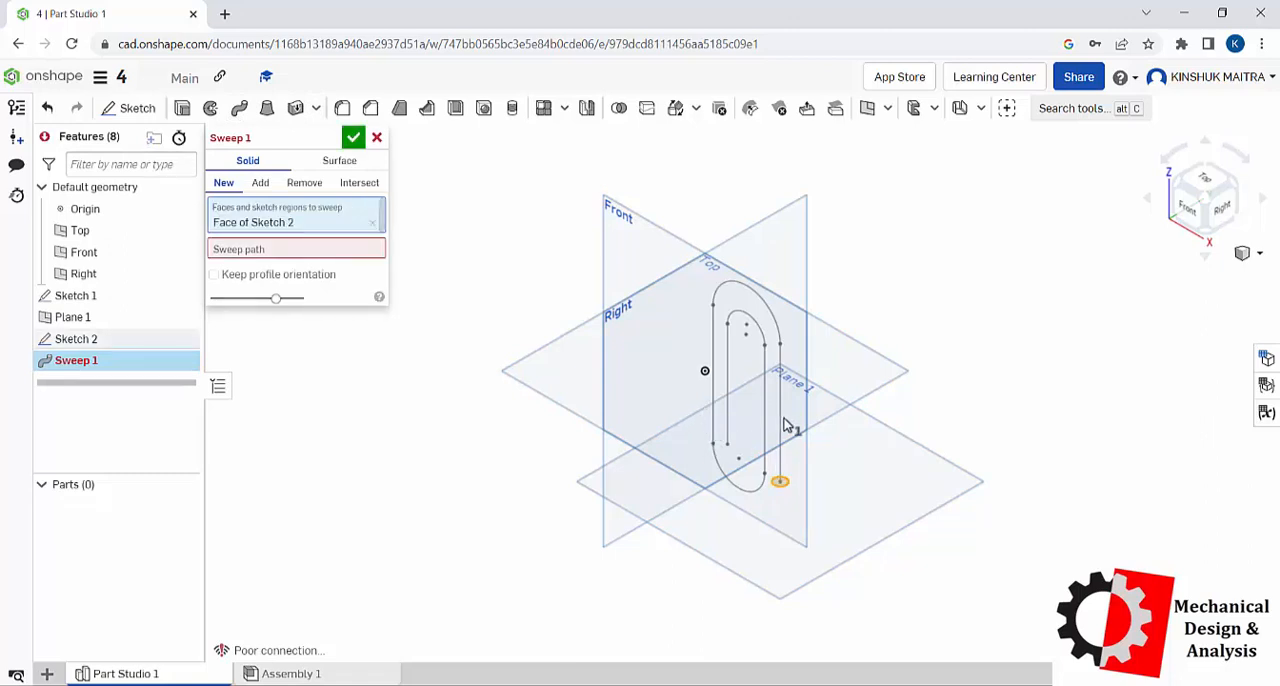
left_click(265, 249)
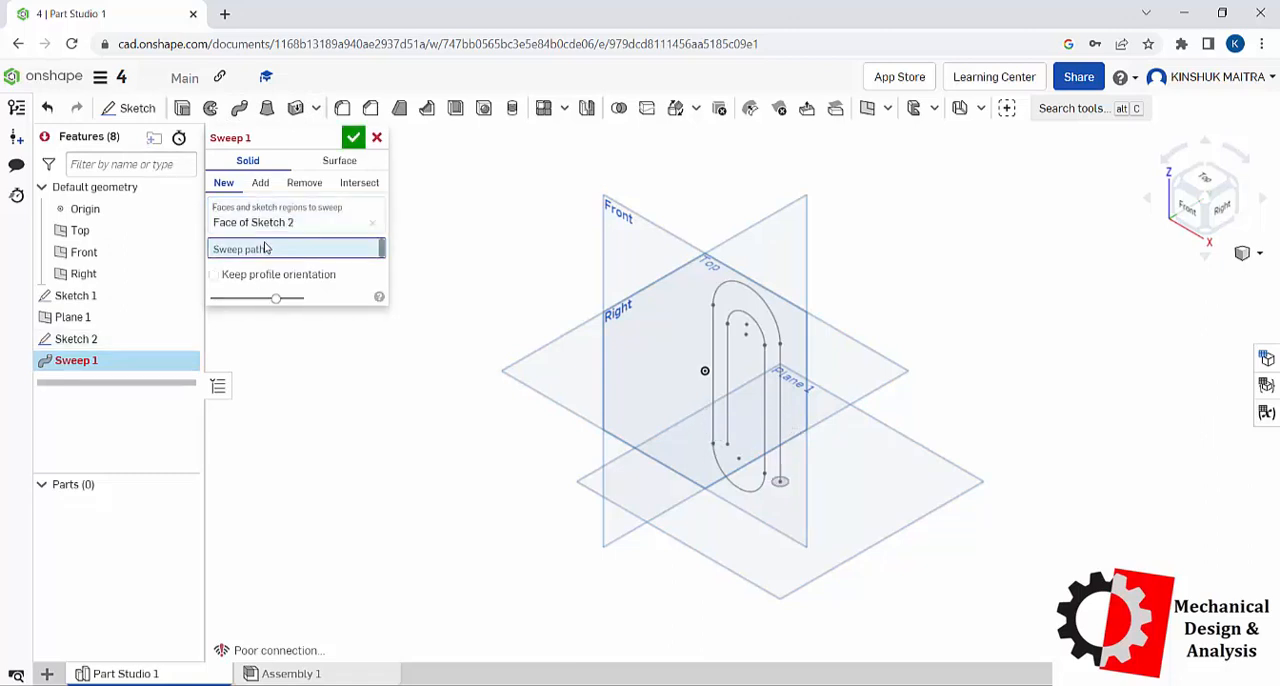
left_click(782, 407)
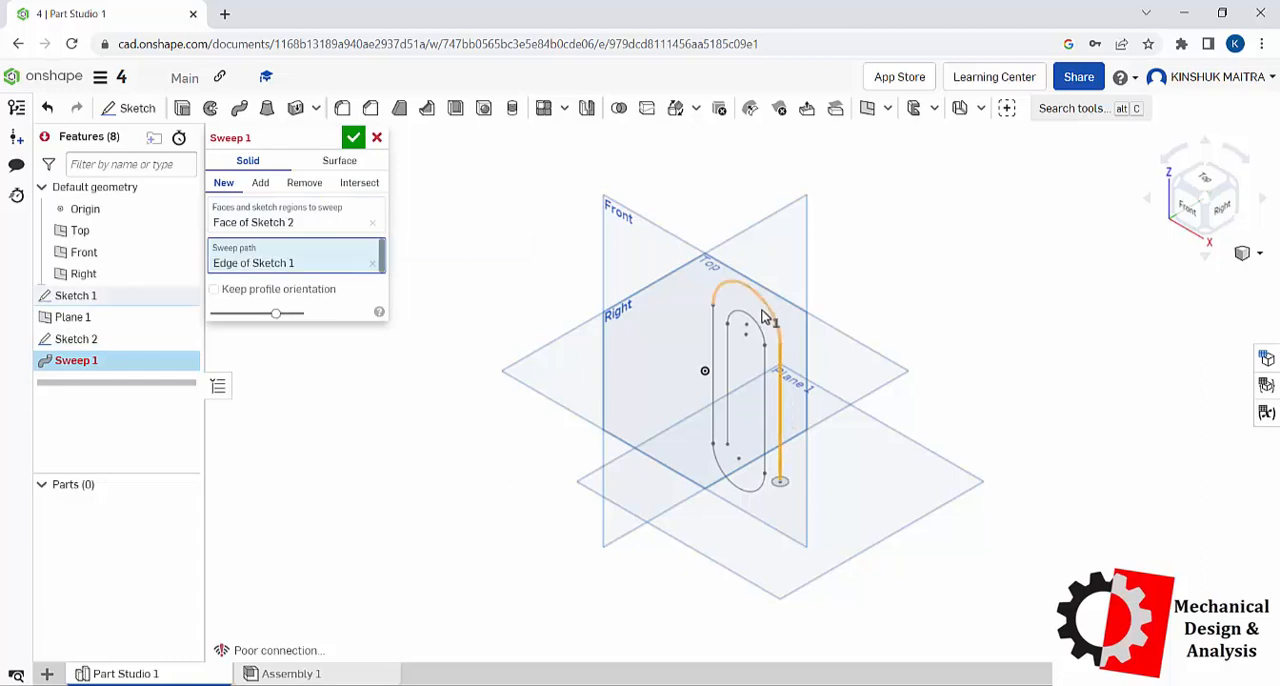
left_click(766, 309)
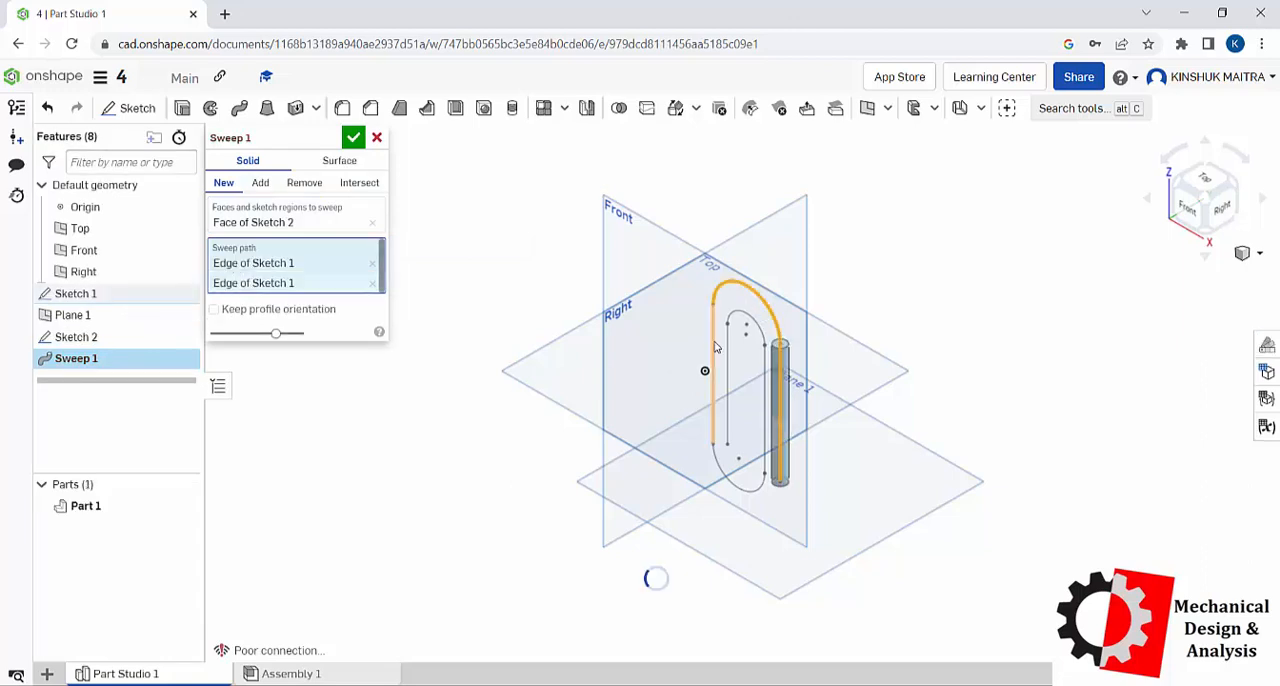
left_click(713, 350)
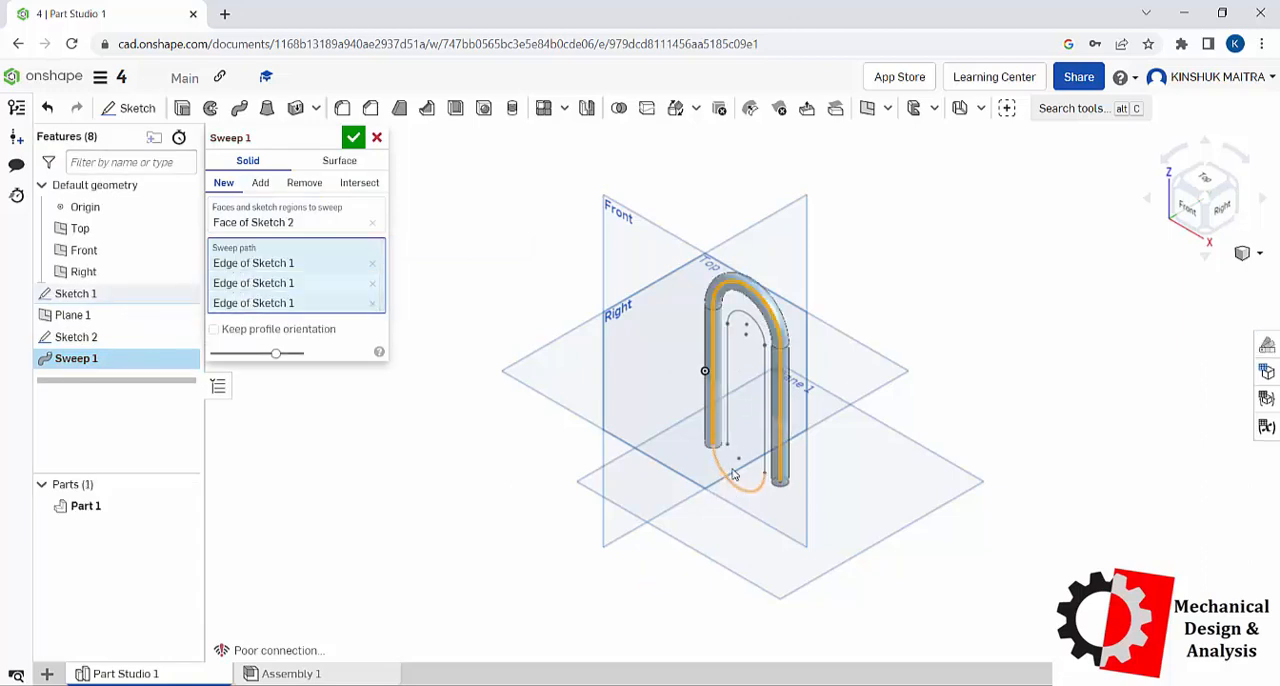
left_click(740, 488)
left_click(763, 419)
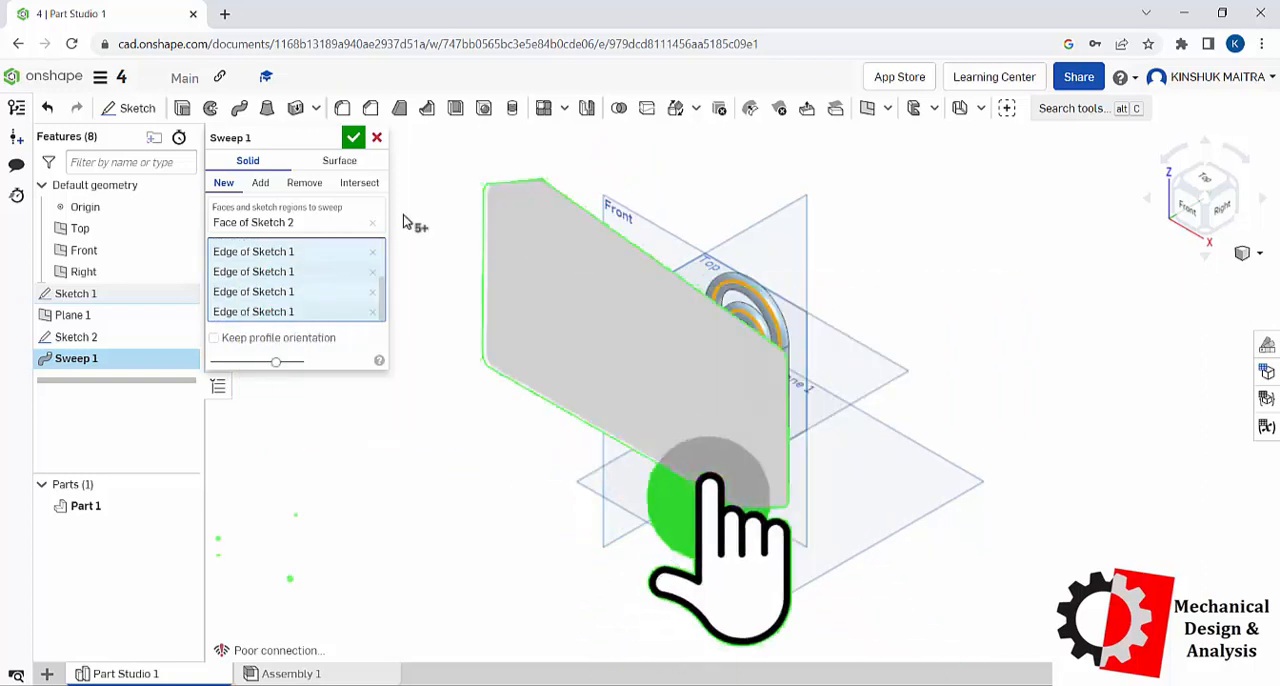
left_click(354, 139)
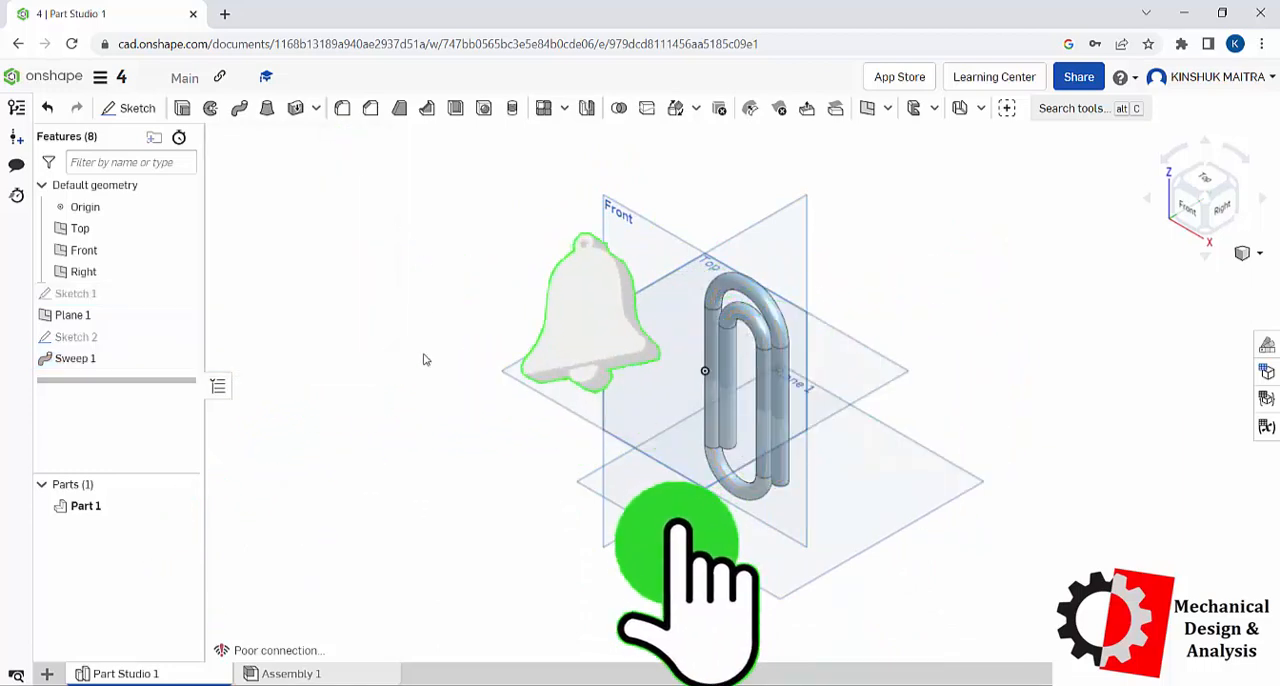
right_click_drag(689, 492, 812, 479)
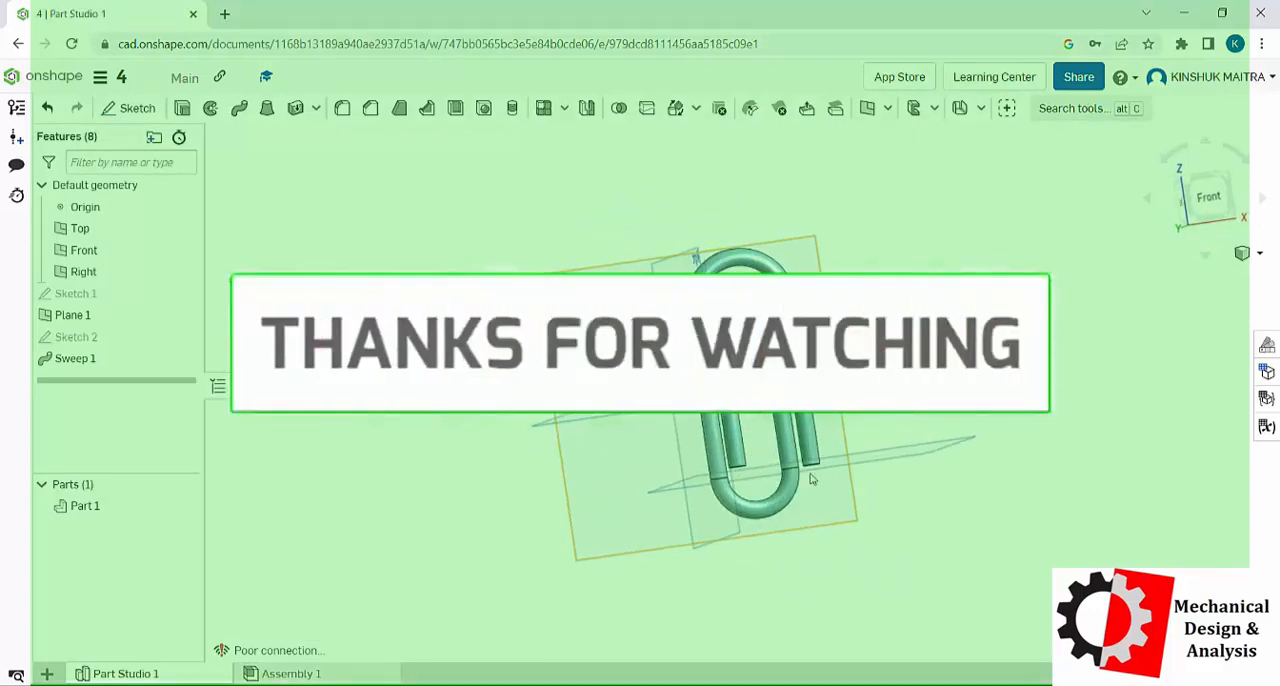
right_click(958, 362)
left_click(1021, 430)
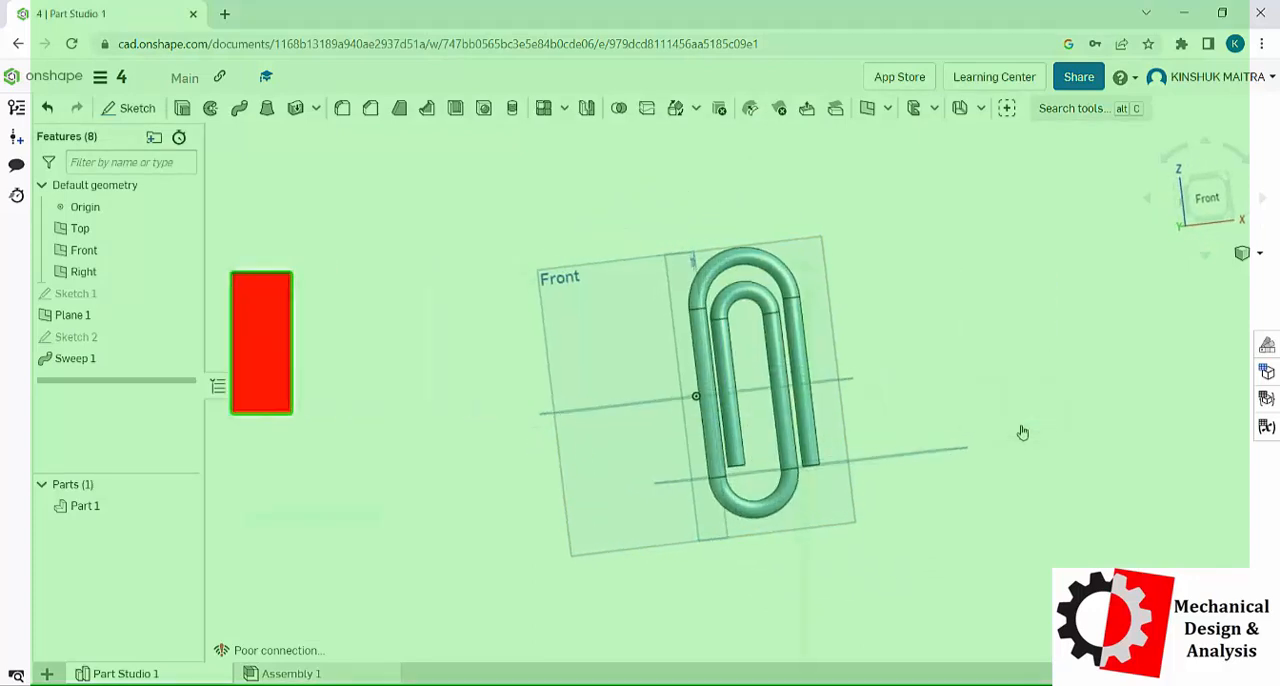